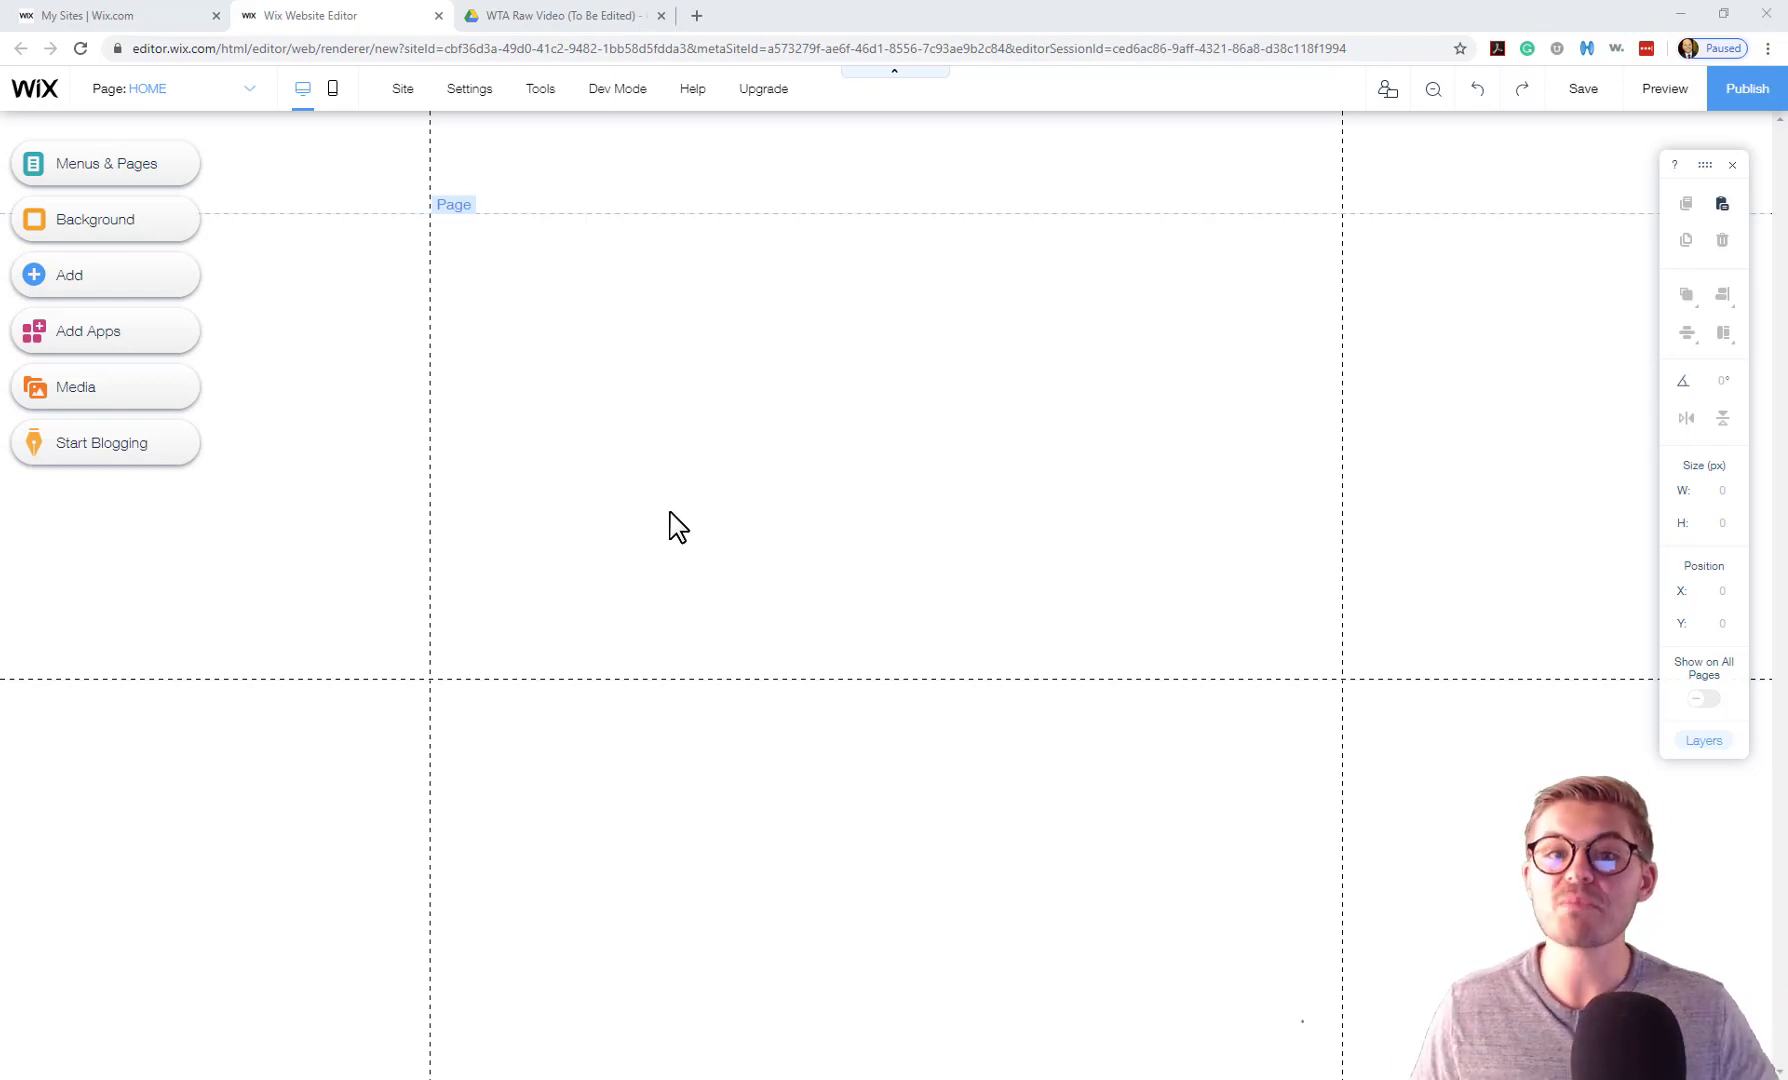
Search the App Market for 'paid plans' and add the Pricing Plans app to the site.
{"action": "left_click", "coordinate": [70, 340]}
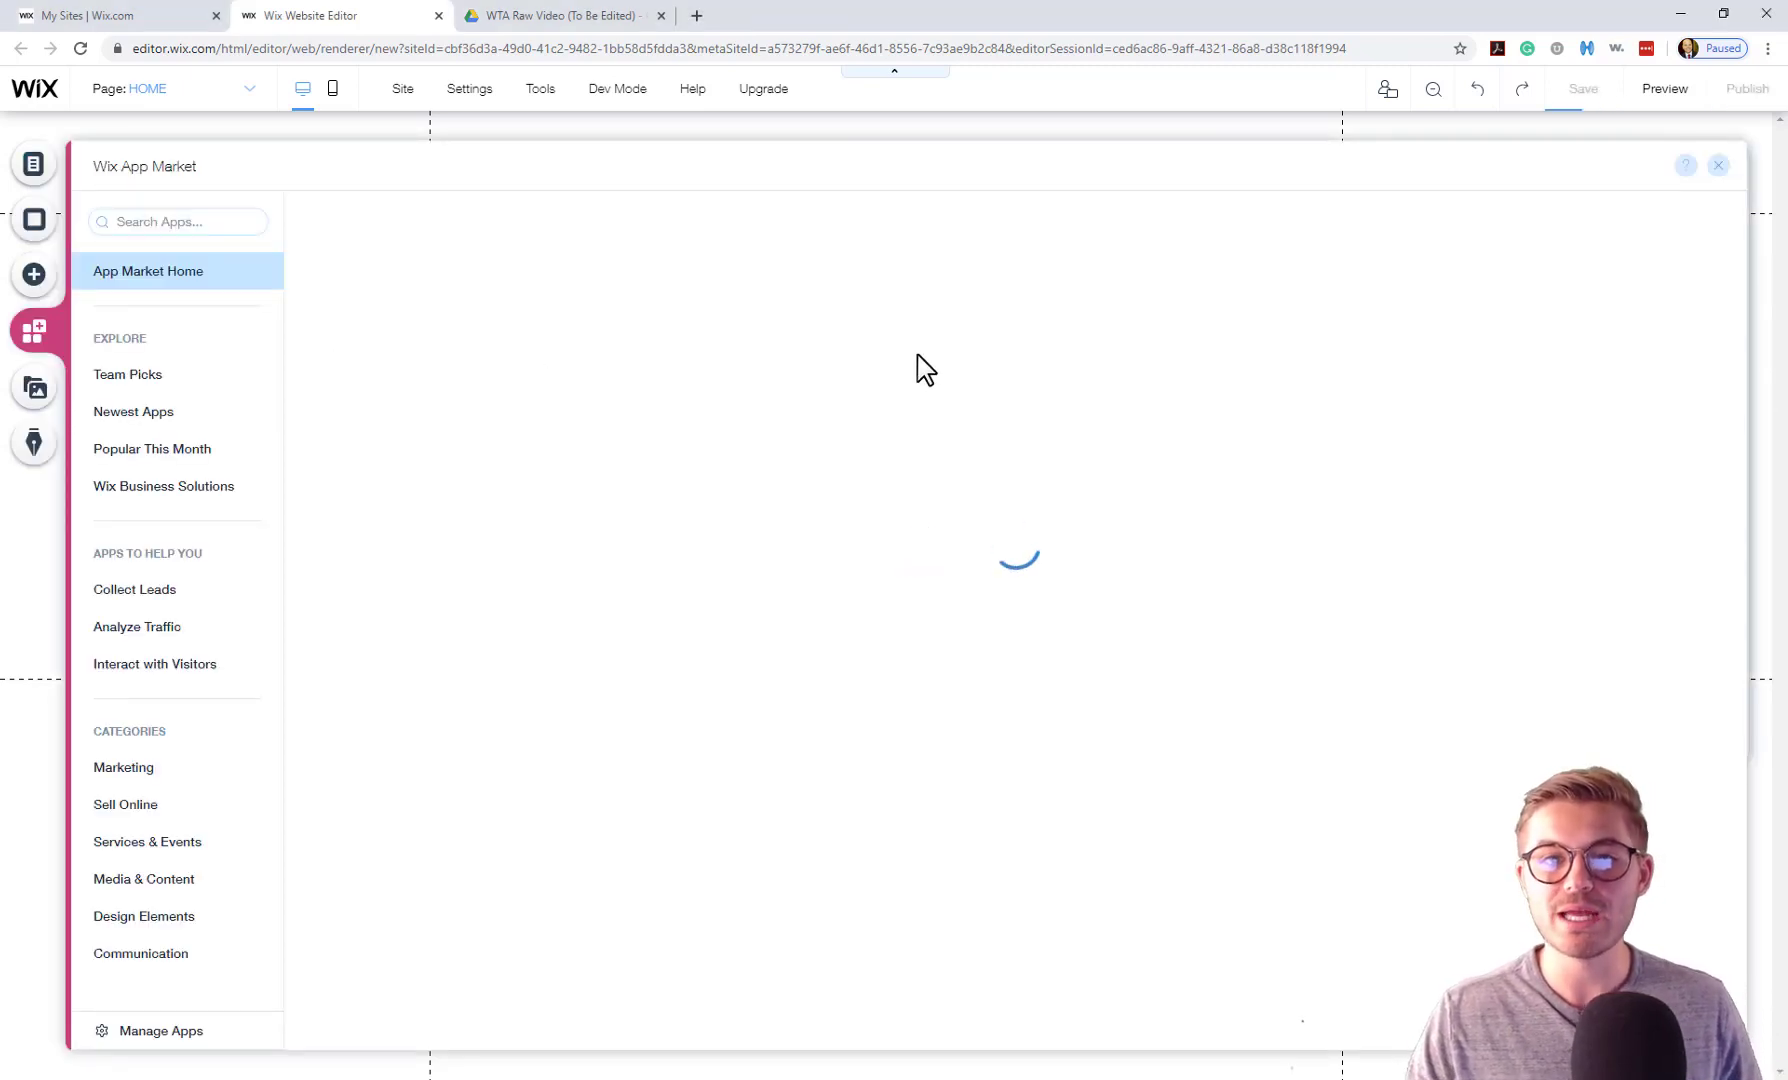
{"action": "left_click", "coordinate": [170, 220]}
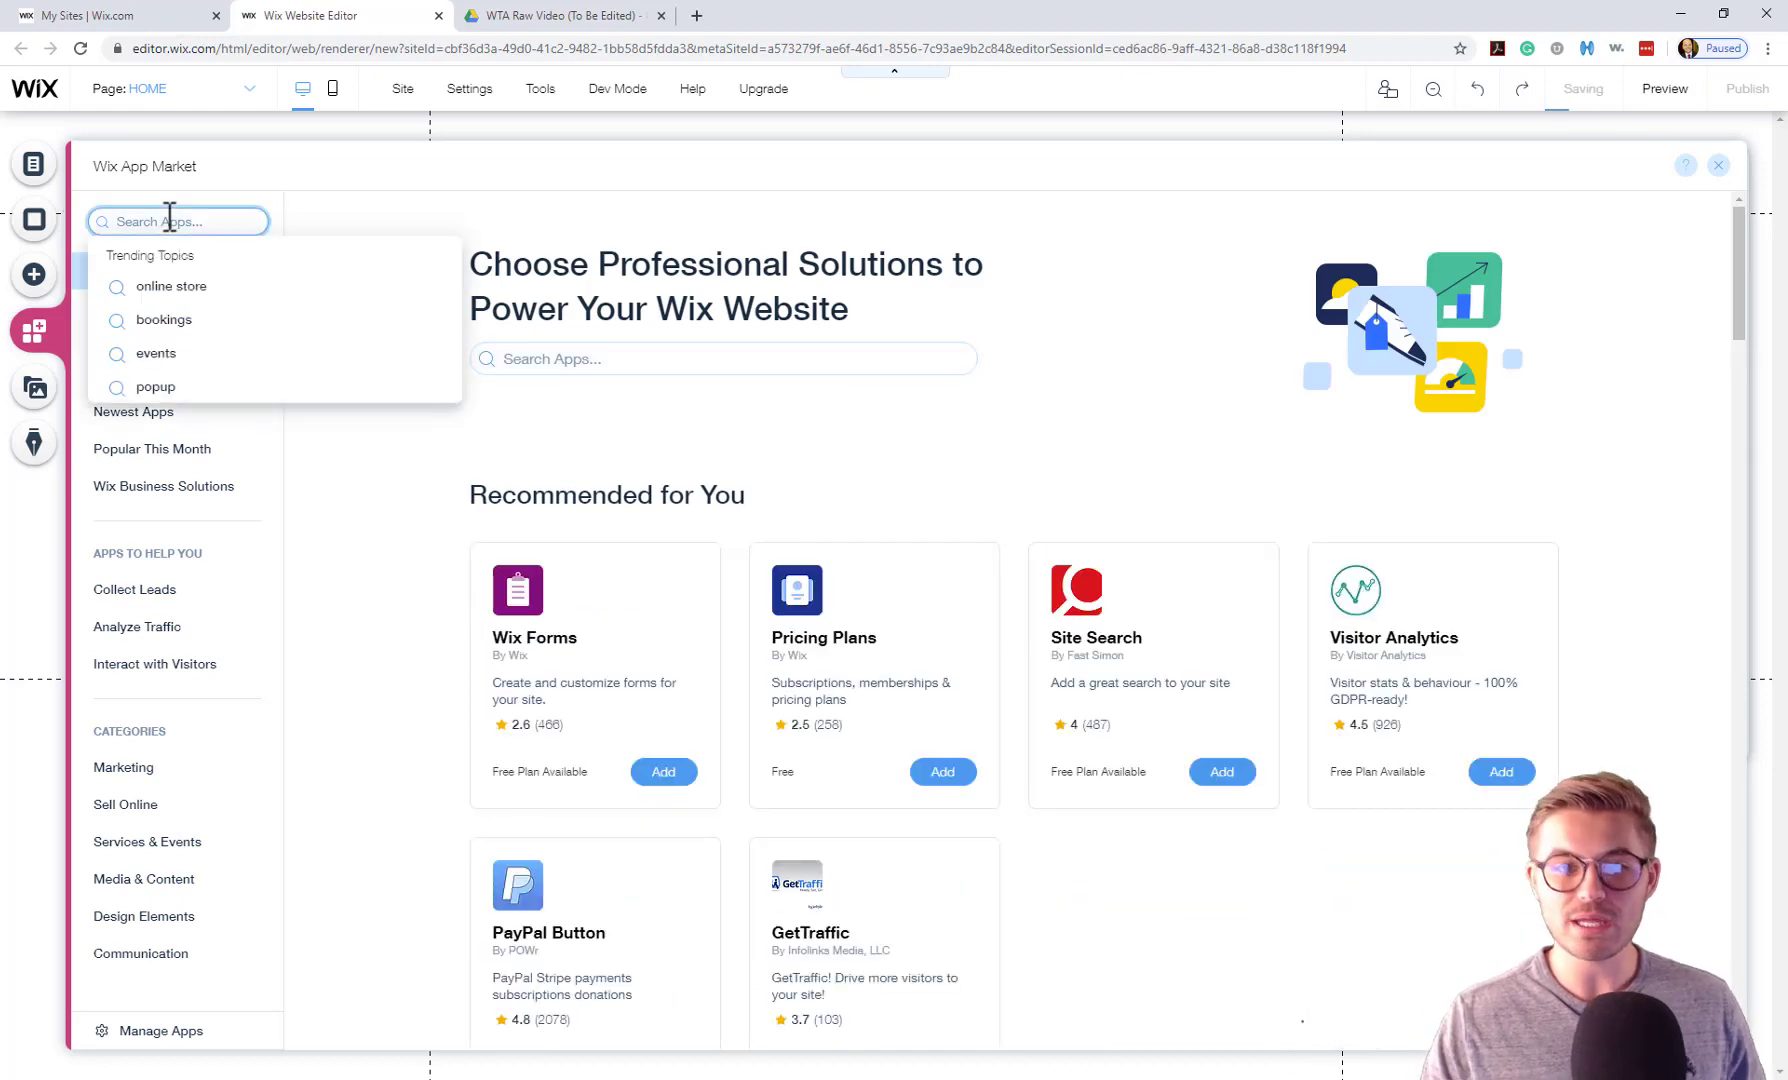
{"action": "type", "text": "paid p"}
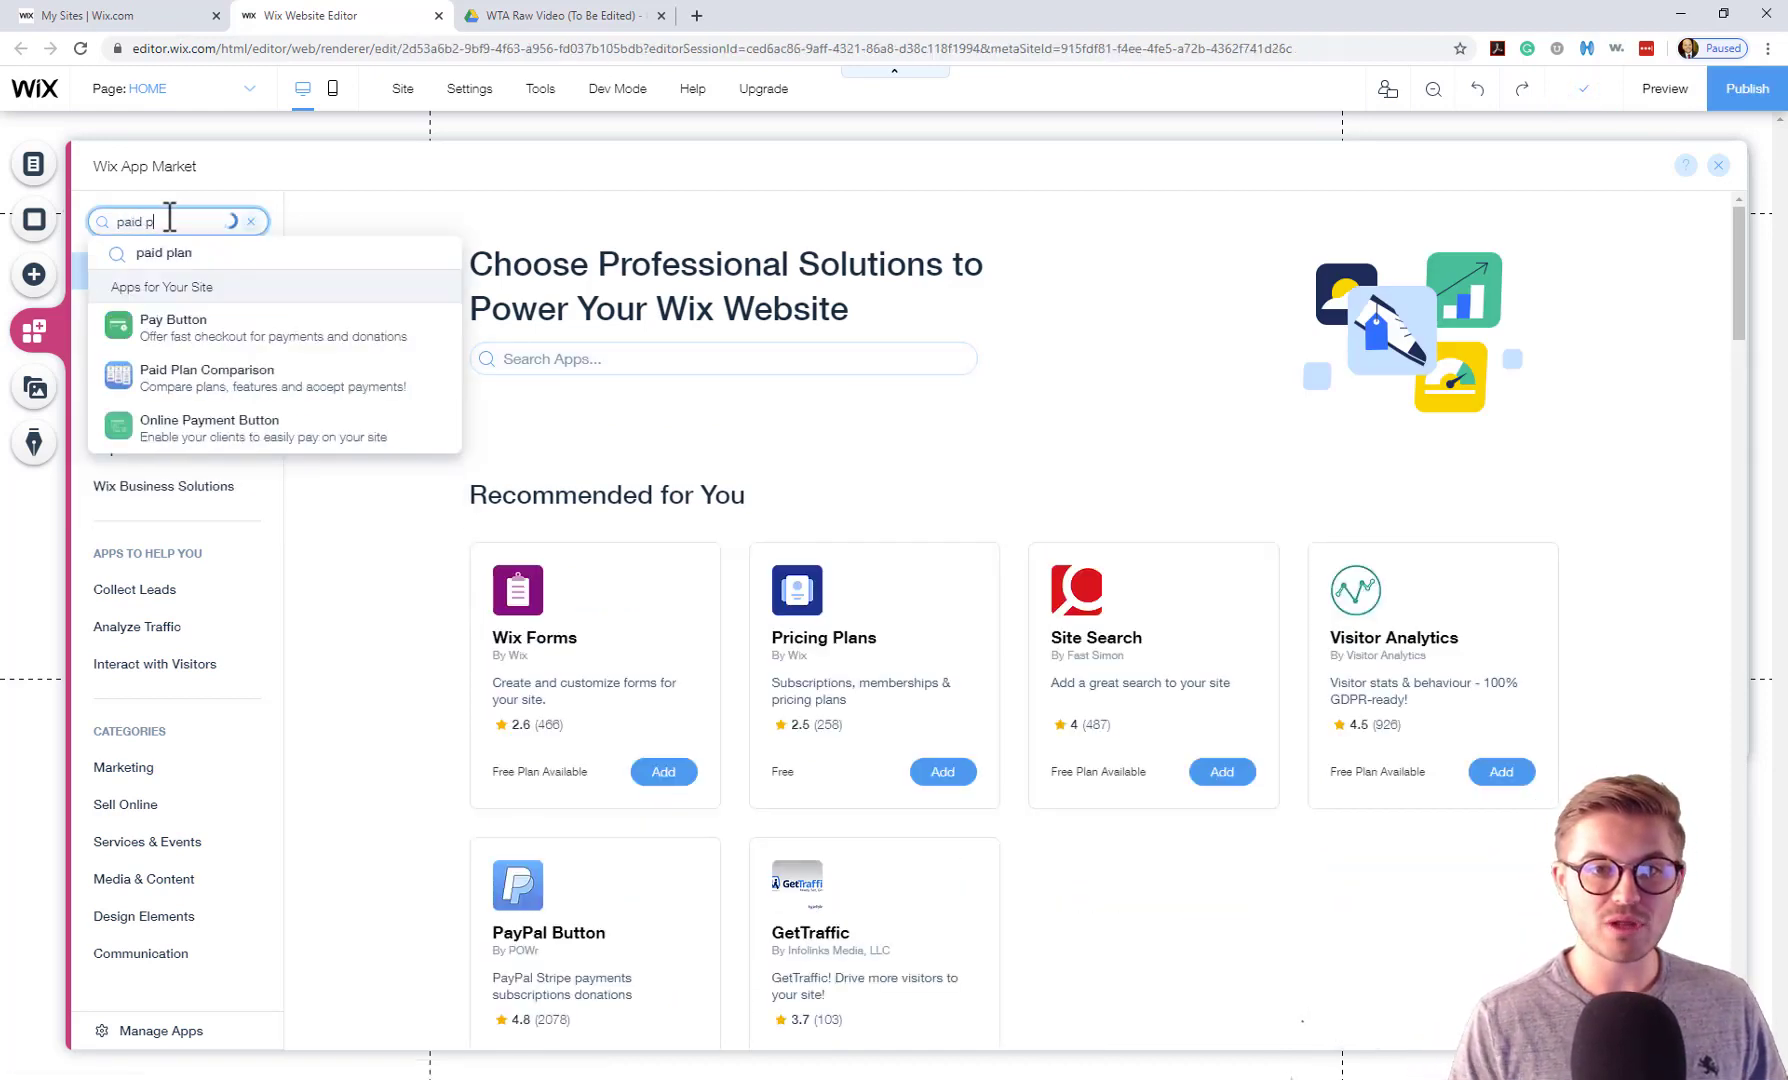
{"action": "type", "text": "lans"}
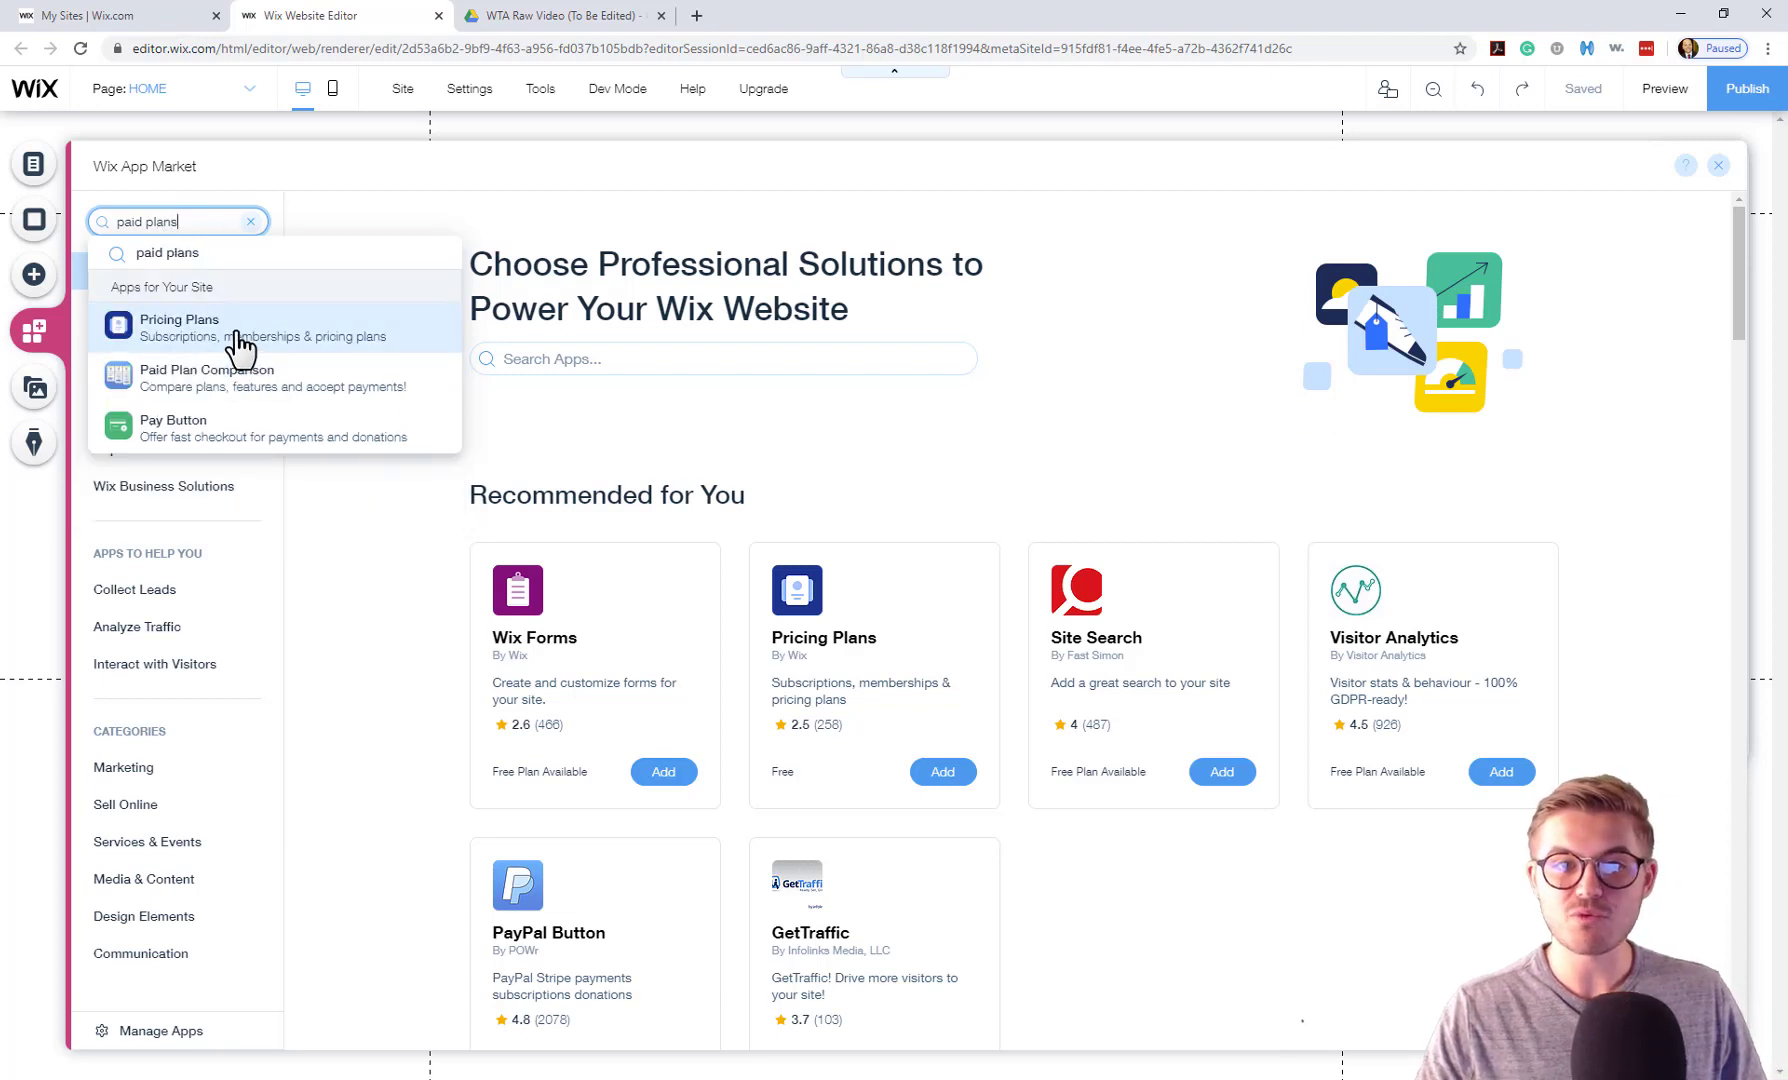
{"action": "left_click", "coordinate": [240, 348]}
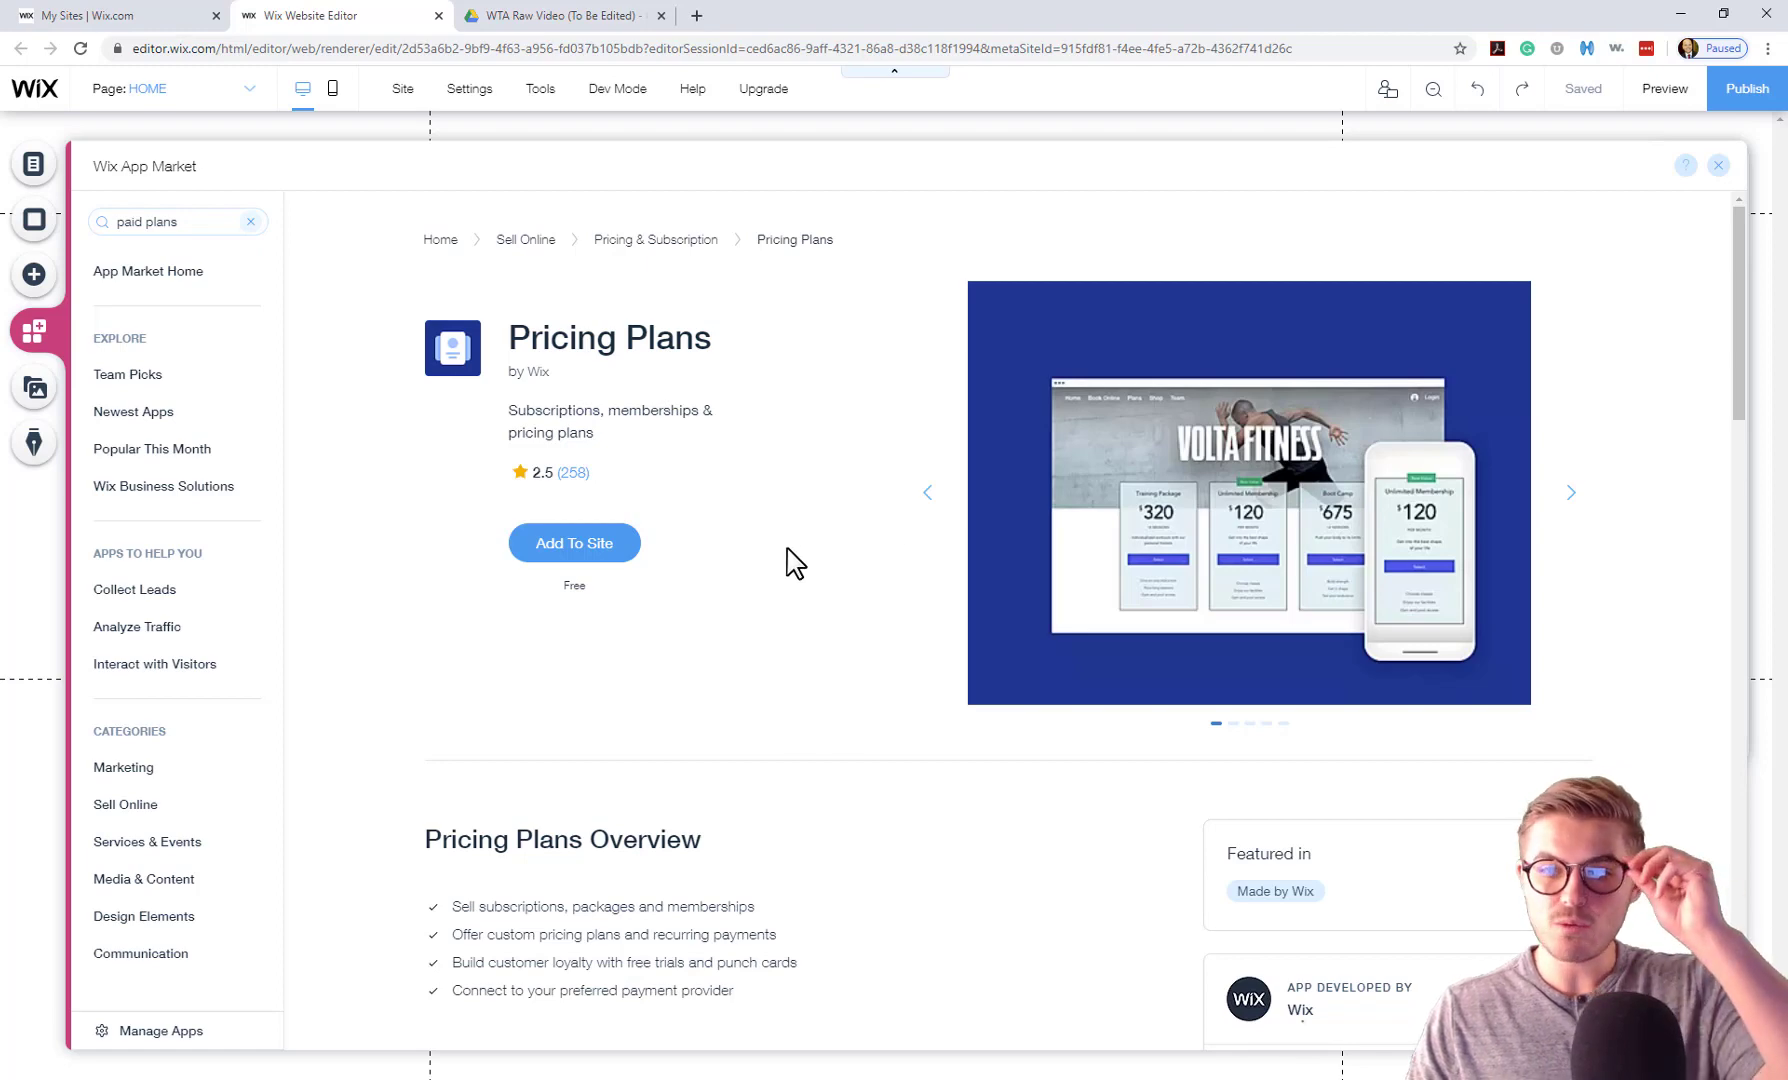
{"action": "left_click", "coordinate": [601, 553]}
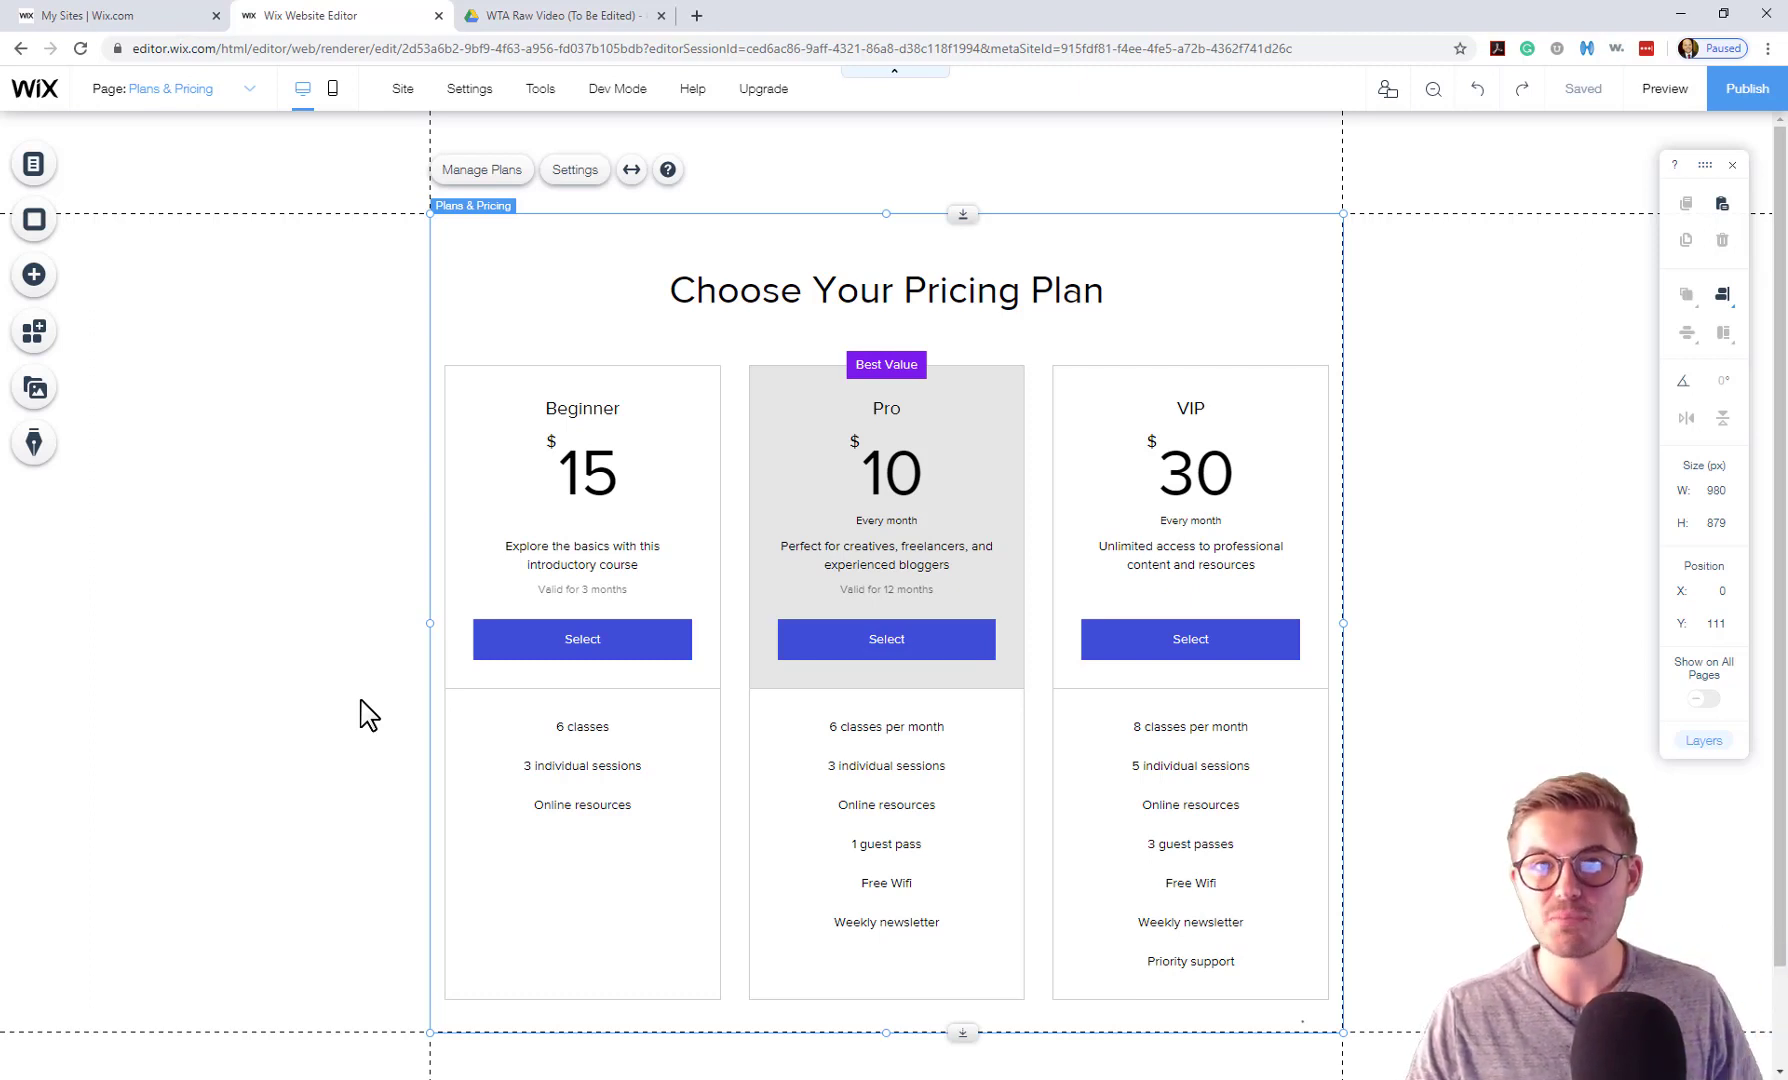
Check the page list for the new Plans & Pricing page with Beginner, Pro and VIP plans.
{"action": "left_click", "coordinate": [241, 97]}
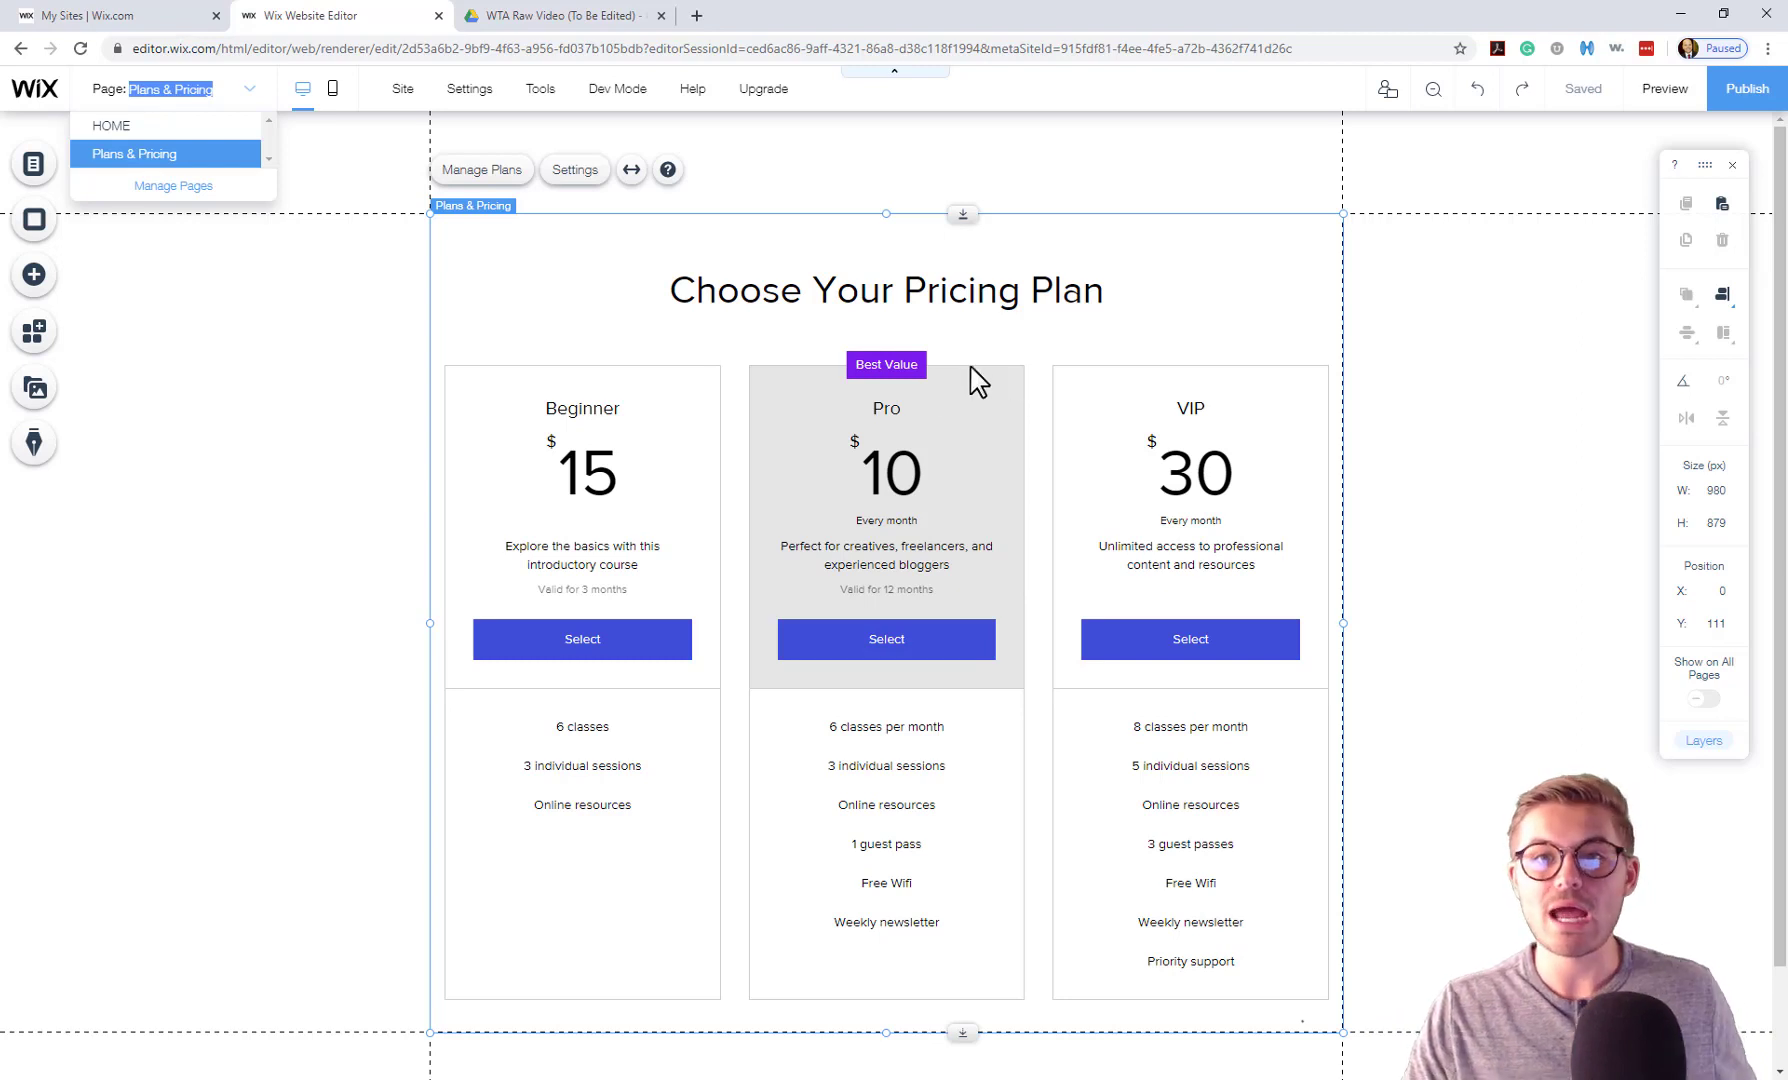
Review the plans widget's Settings, Layout, Text and Design options, then go to Manage Plans.
{"action": "left_click", "coordinate": [572, 178]}
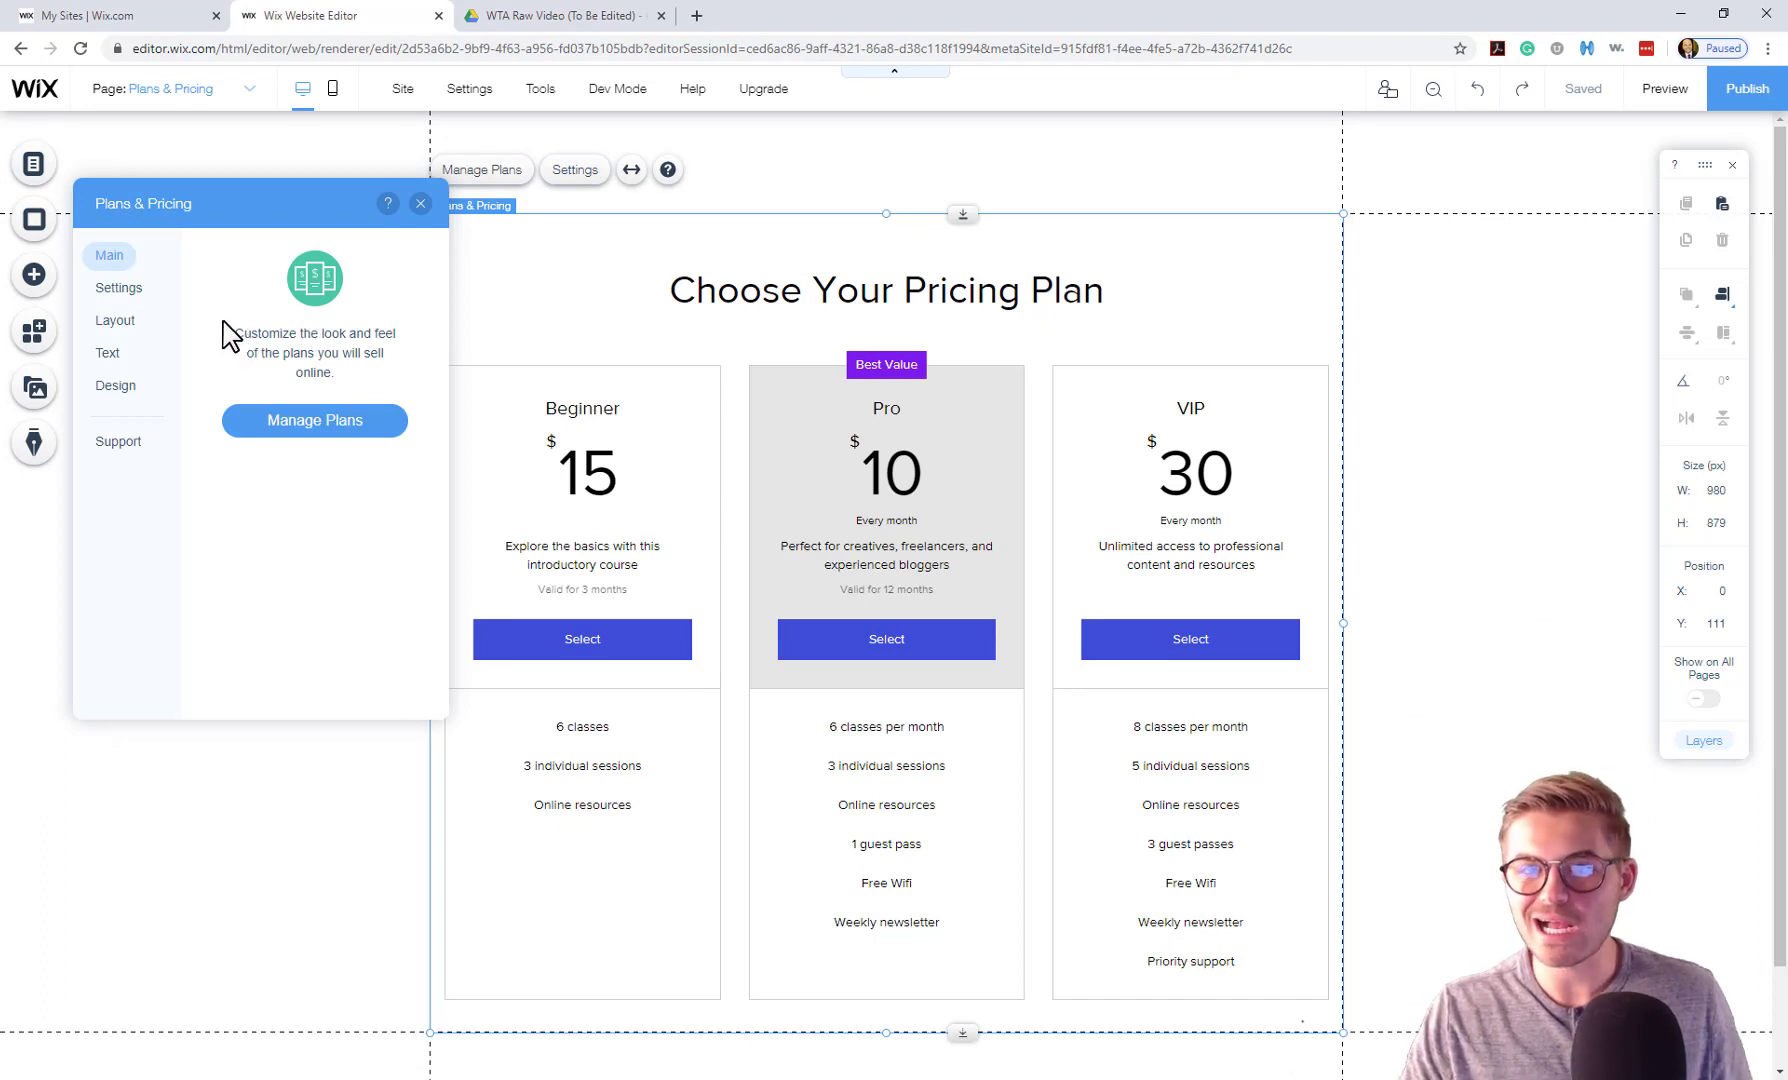
{"action": "left_click", "coordinate": [125, 292]}
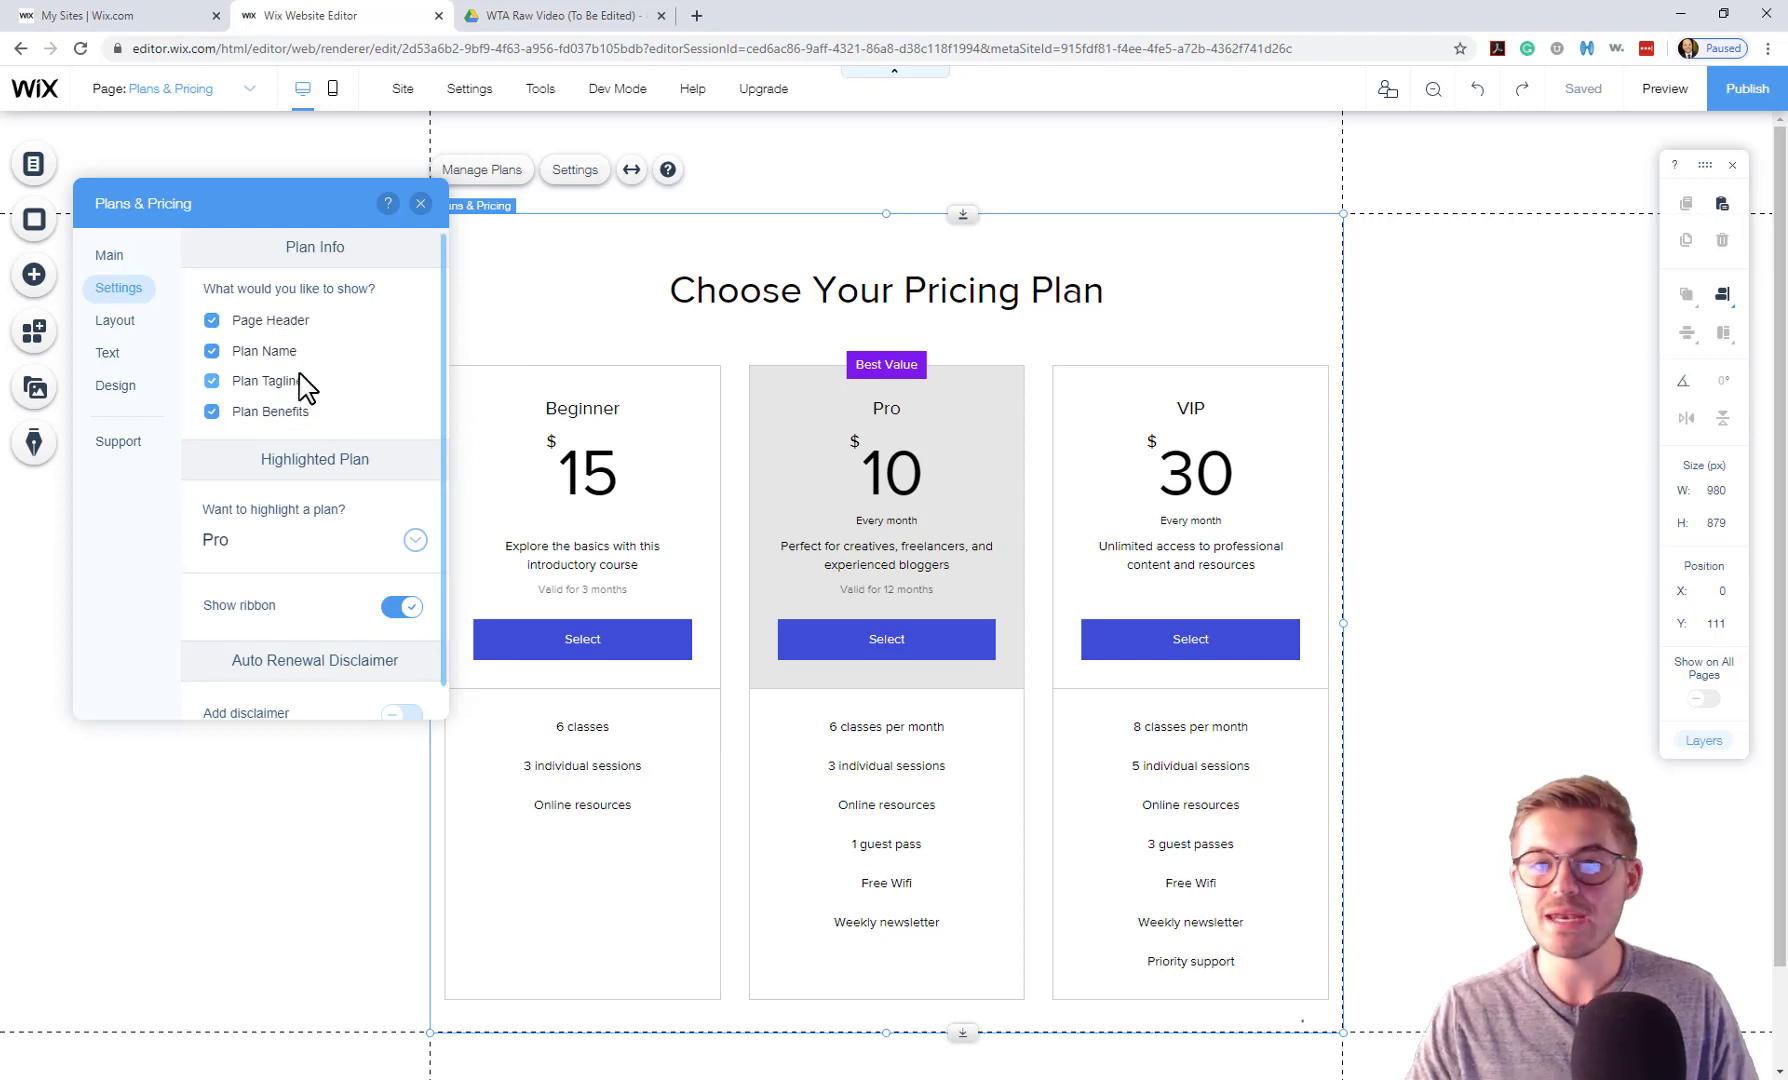
{"action": "scroll", "coordinate": [312, 432], "scroll_direction": "down", "scroll_amount": 1}
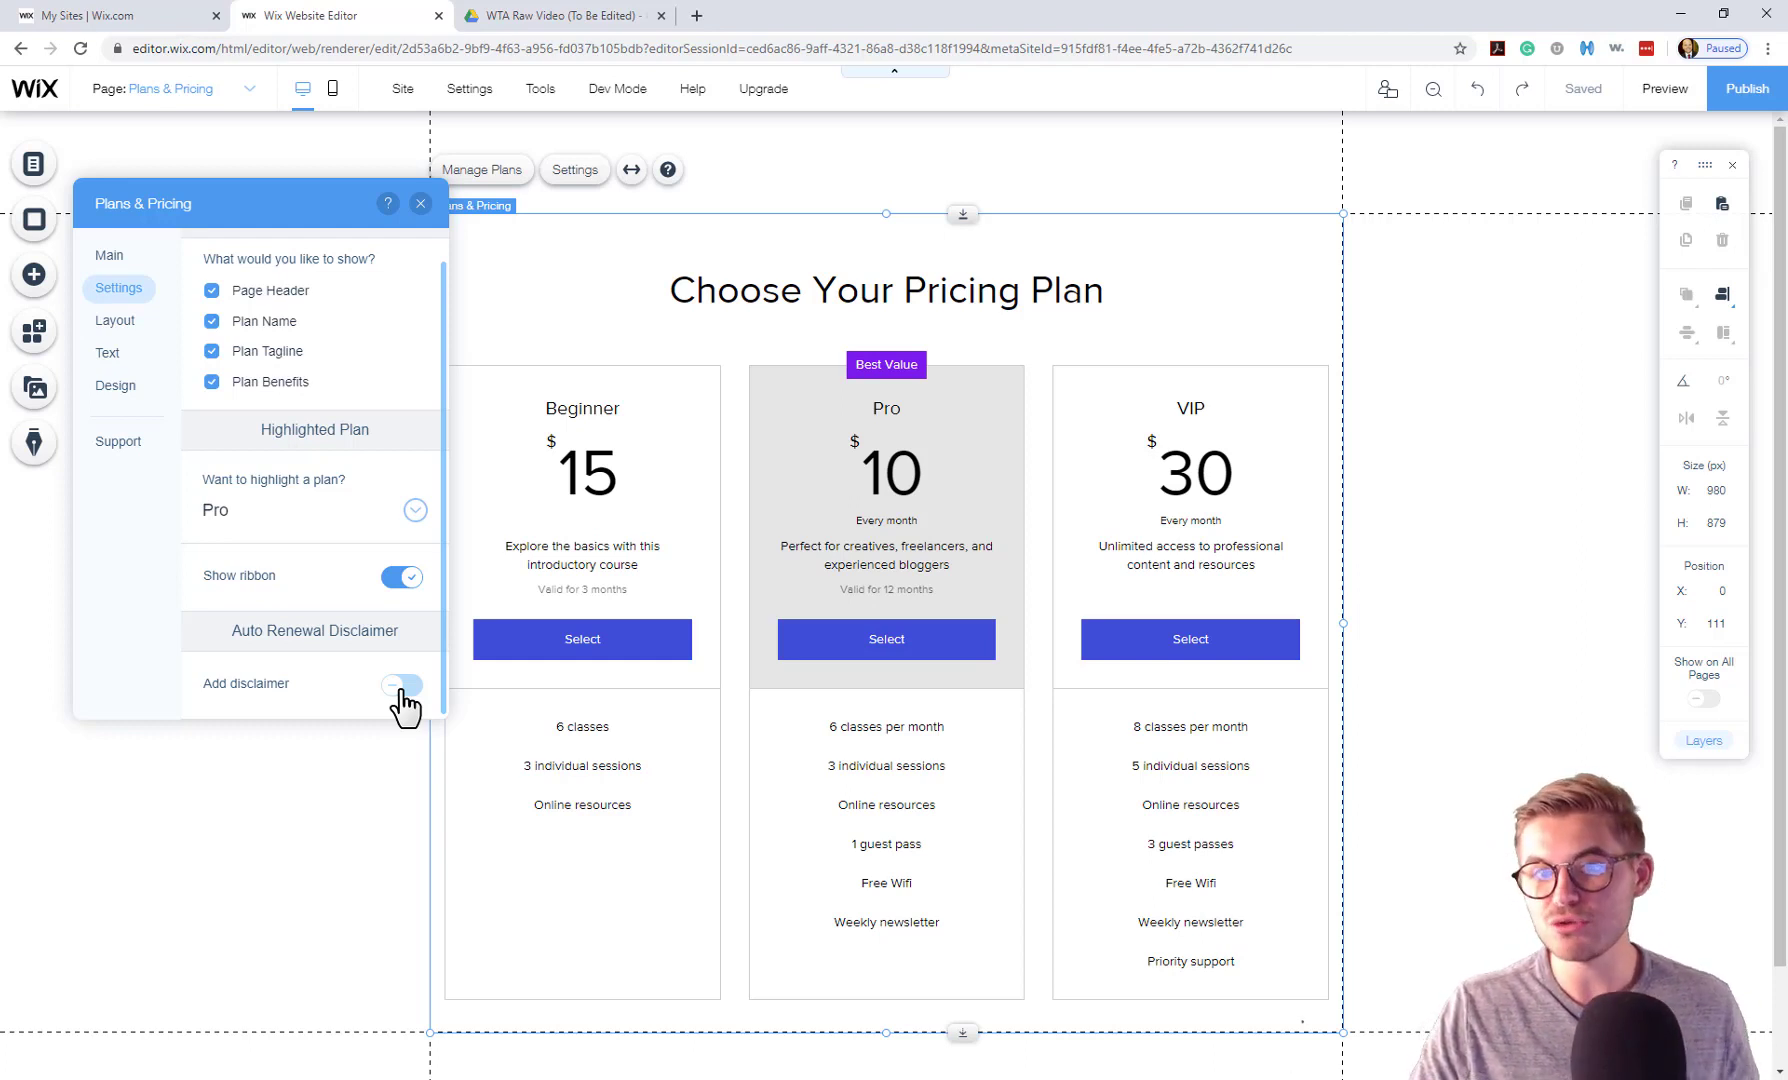
{"action": "left_click", "coordinate": [119, 336]}
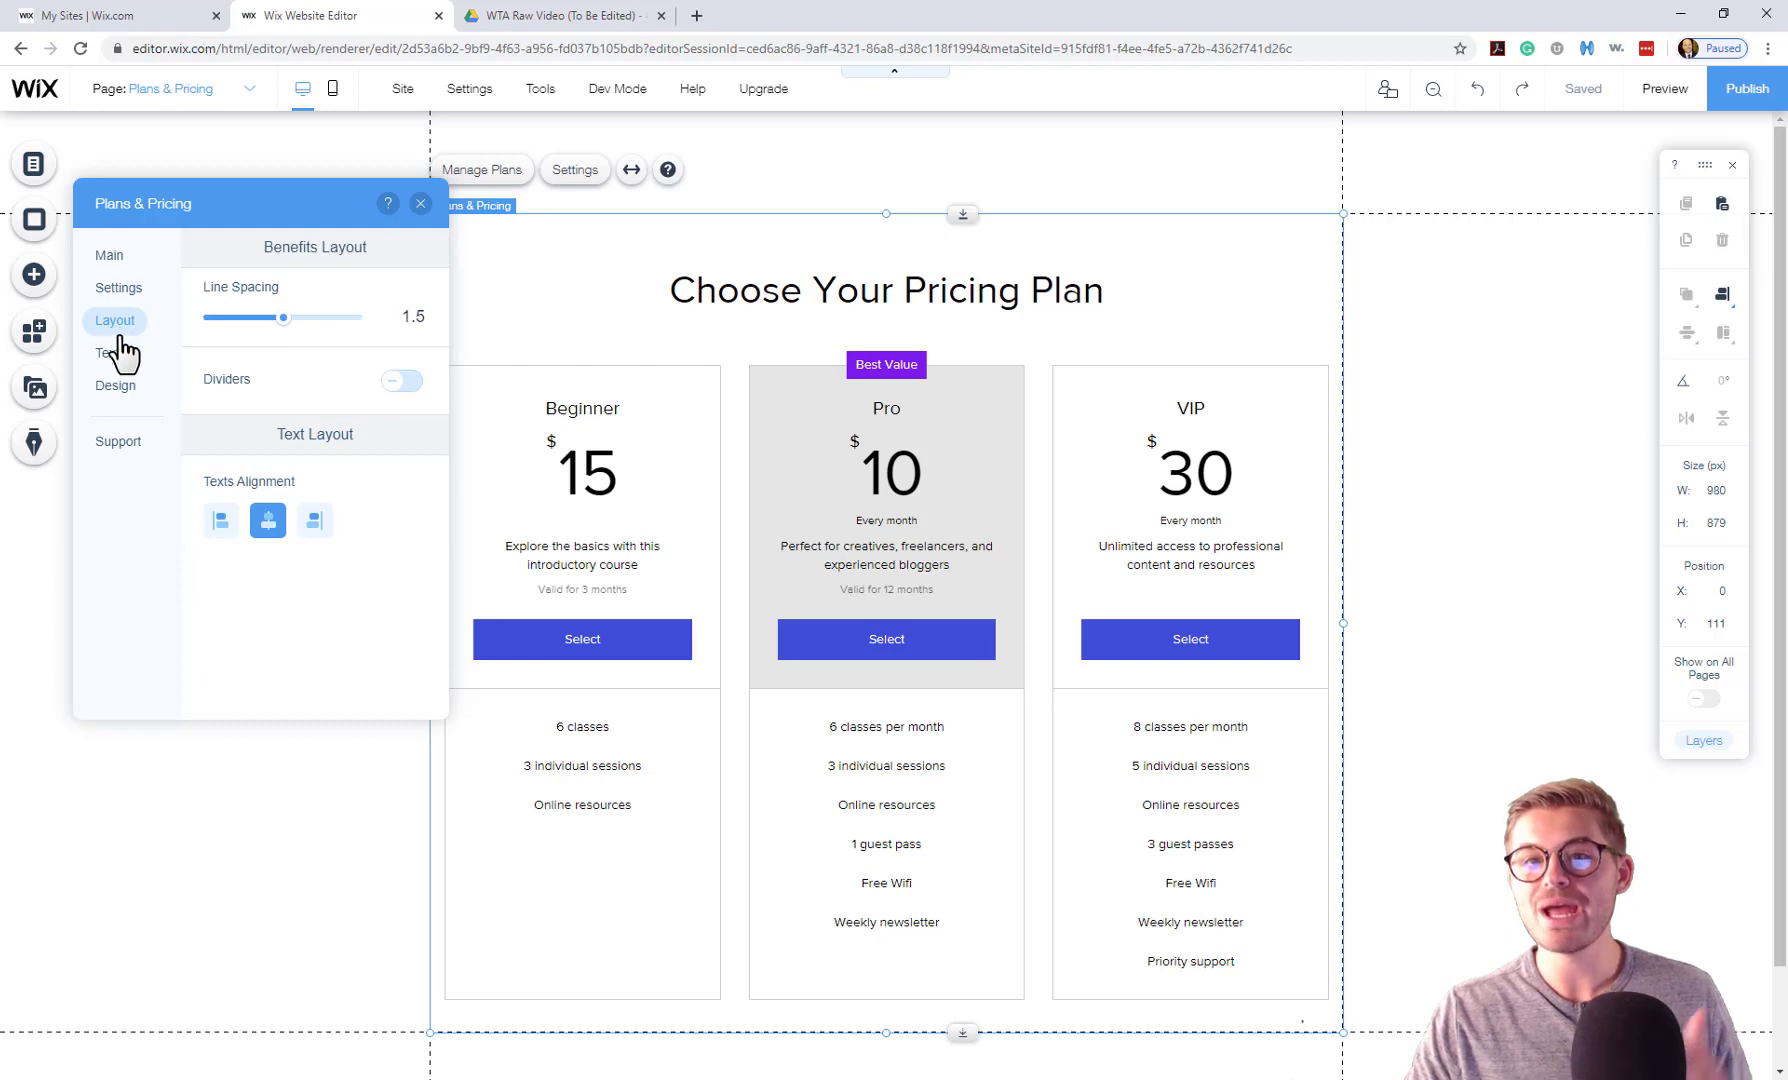
{"action": "left_click", "coordinate": [110, 355]}
{"action": "left_click", "coordinate": [114, 390]}
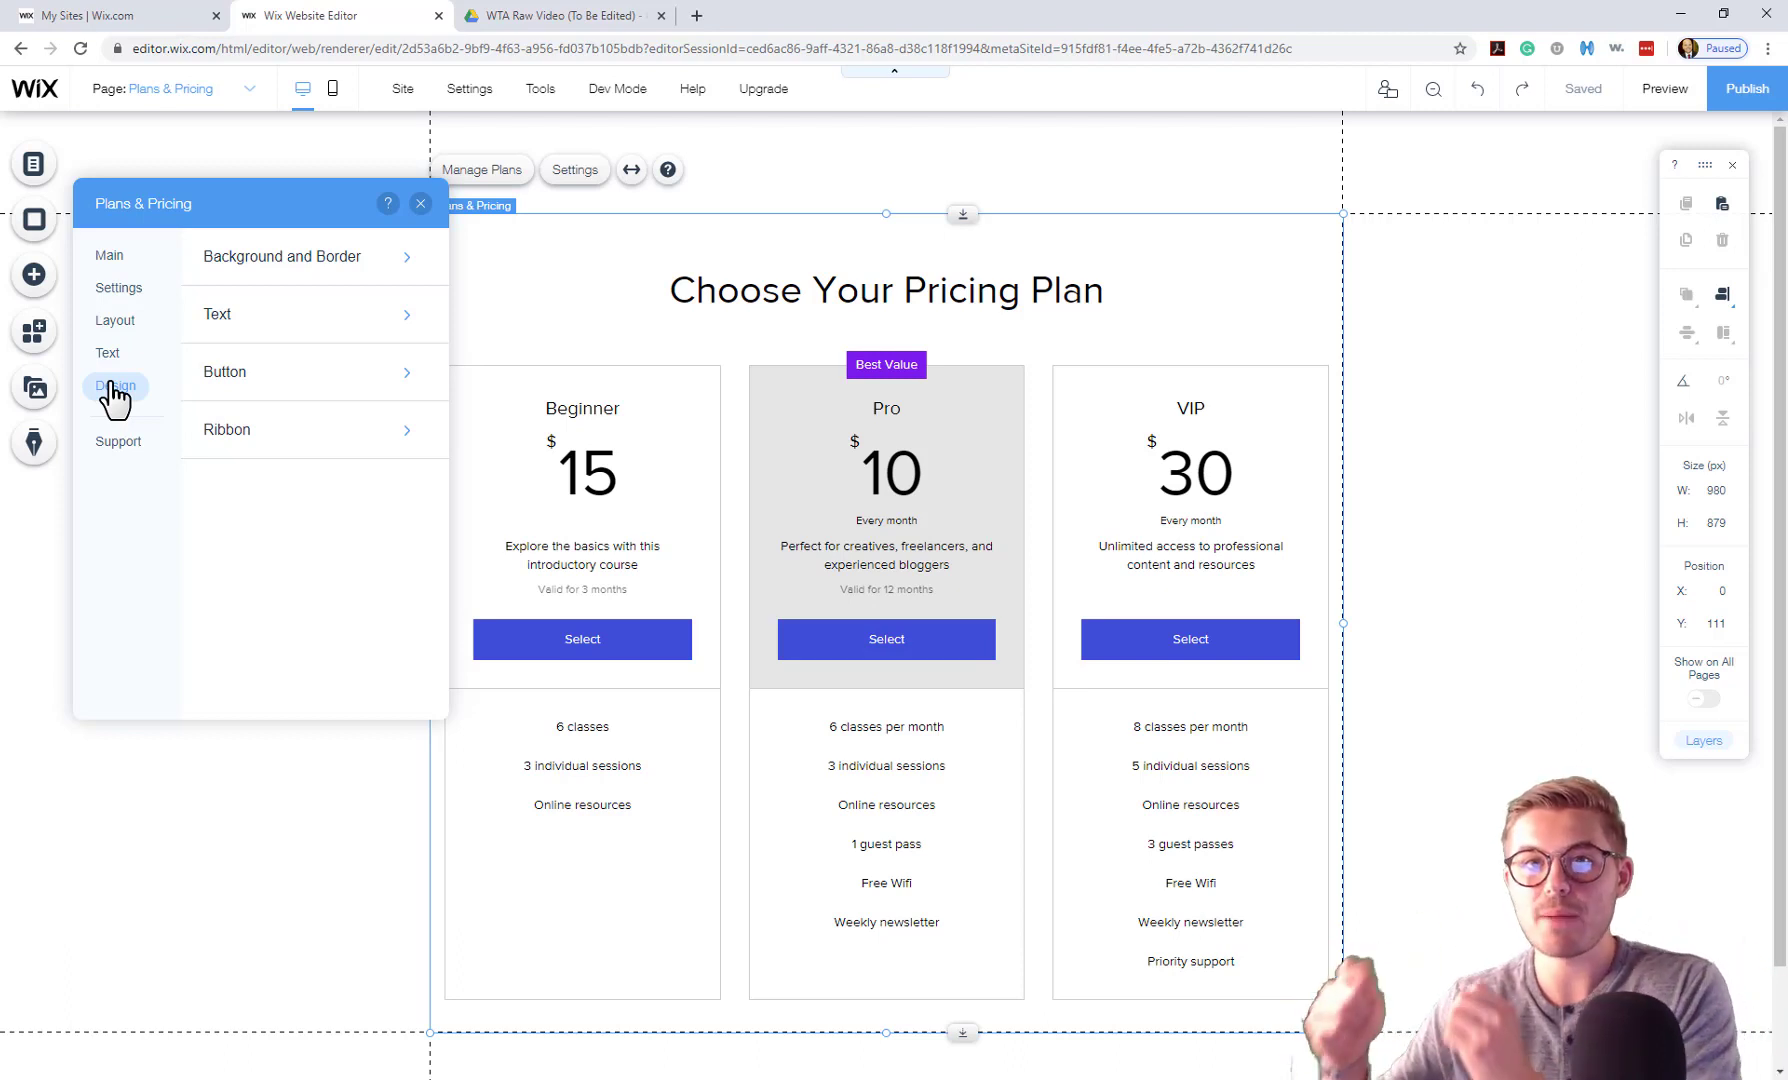
{"action": "left_click", "coordinate": [119, 258]}
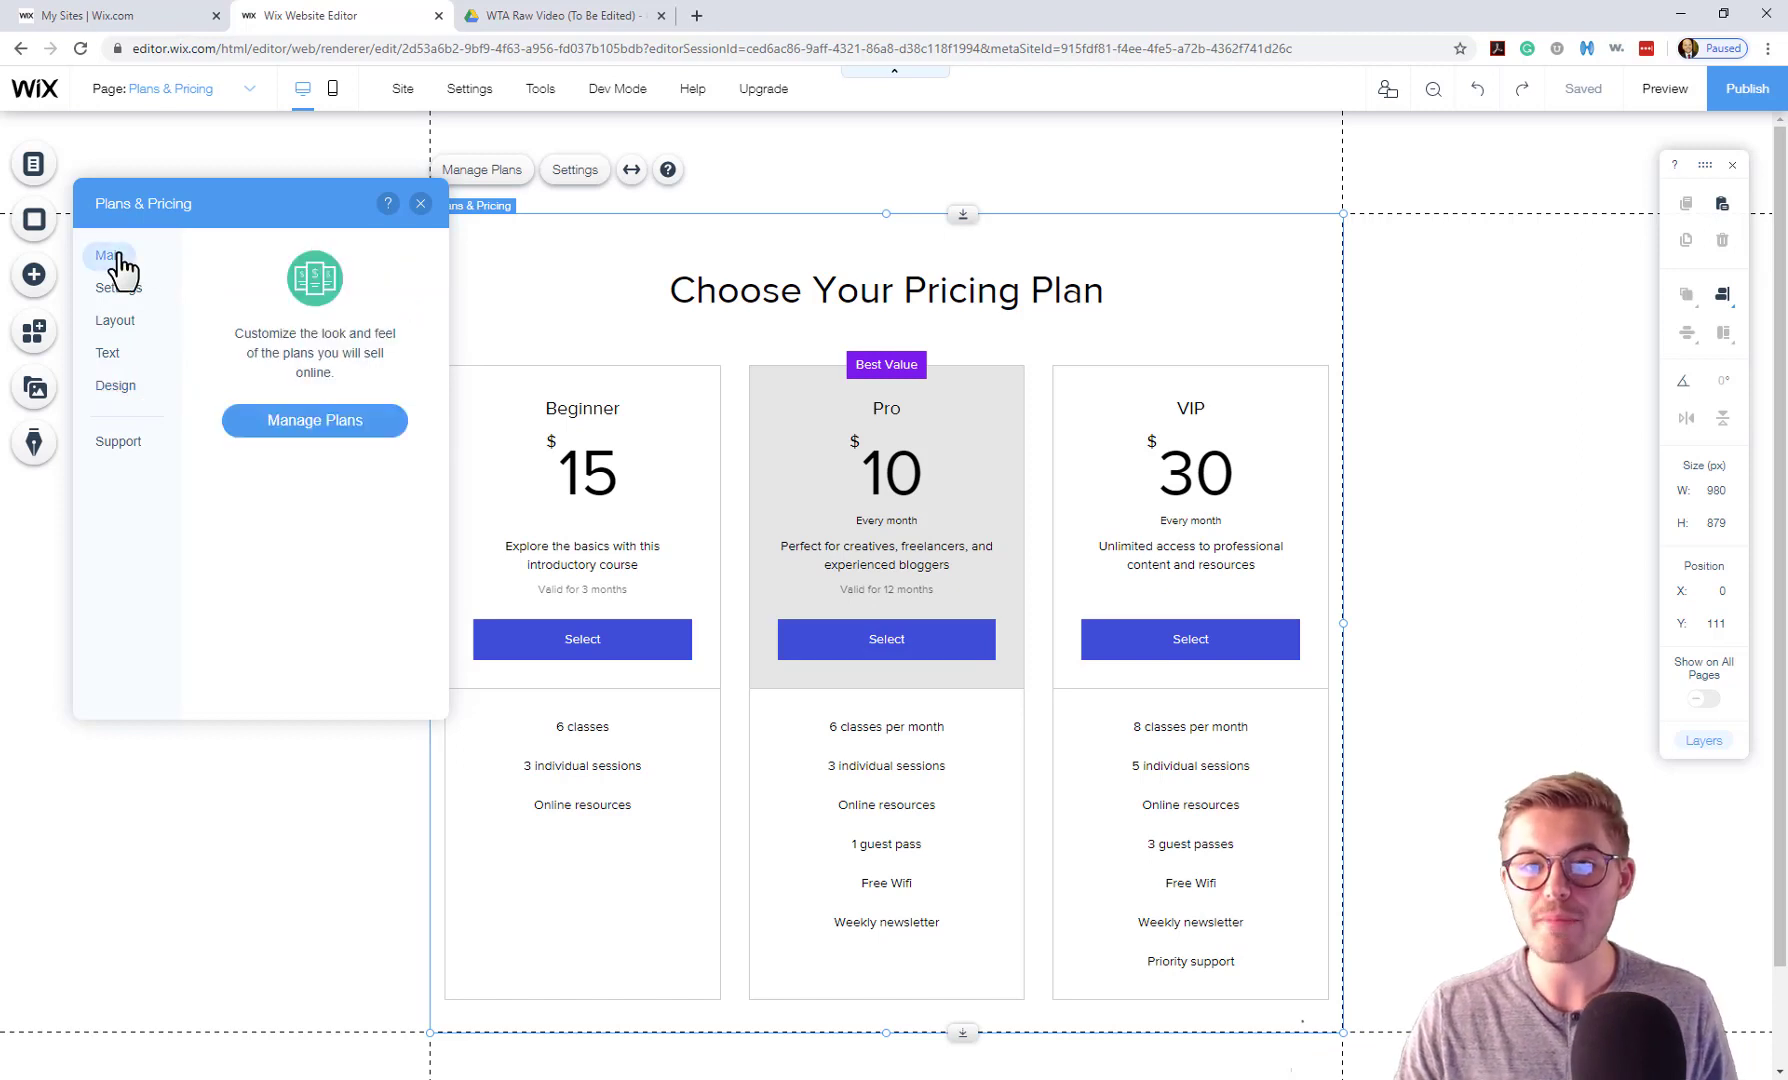
{"action": "left_click", "coordinate": [321, 426]}
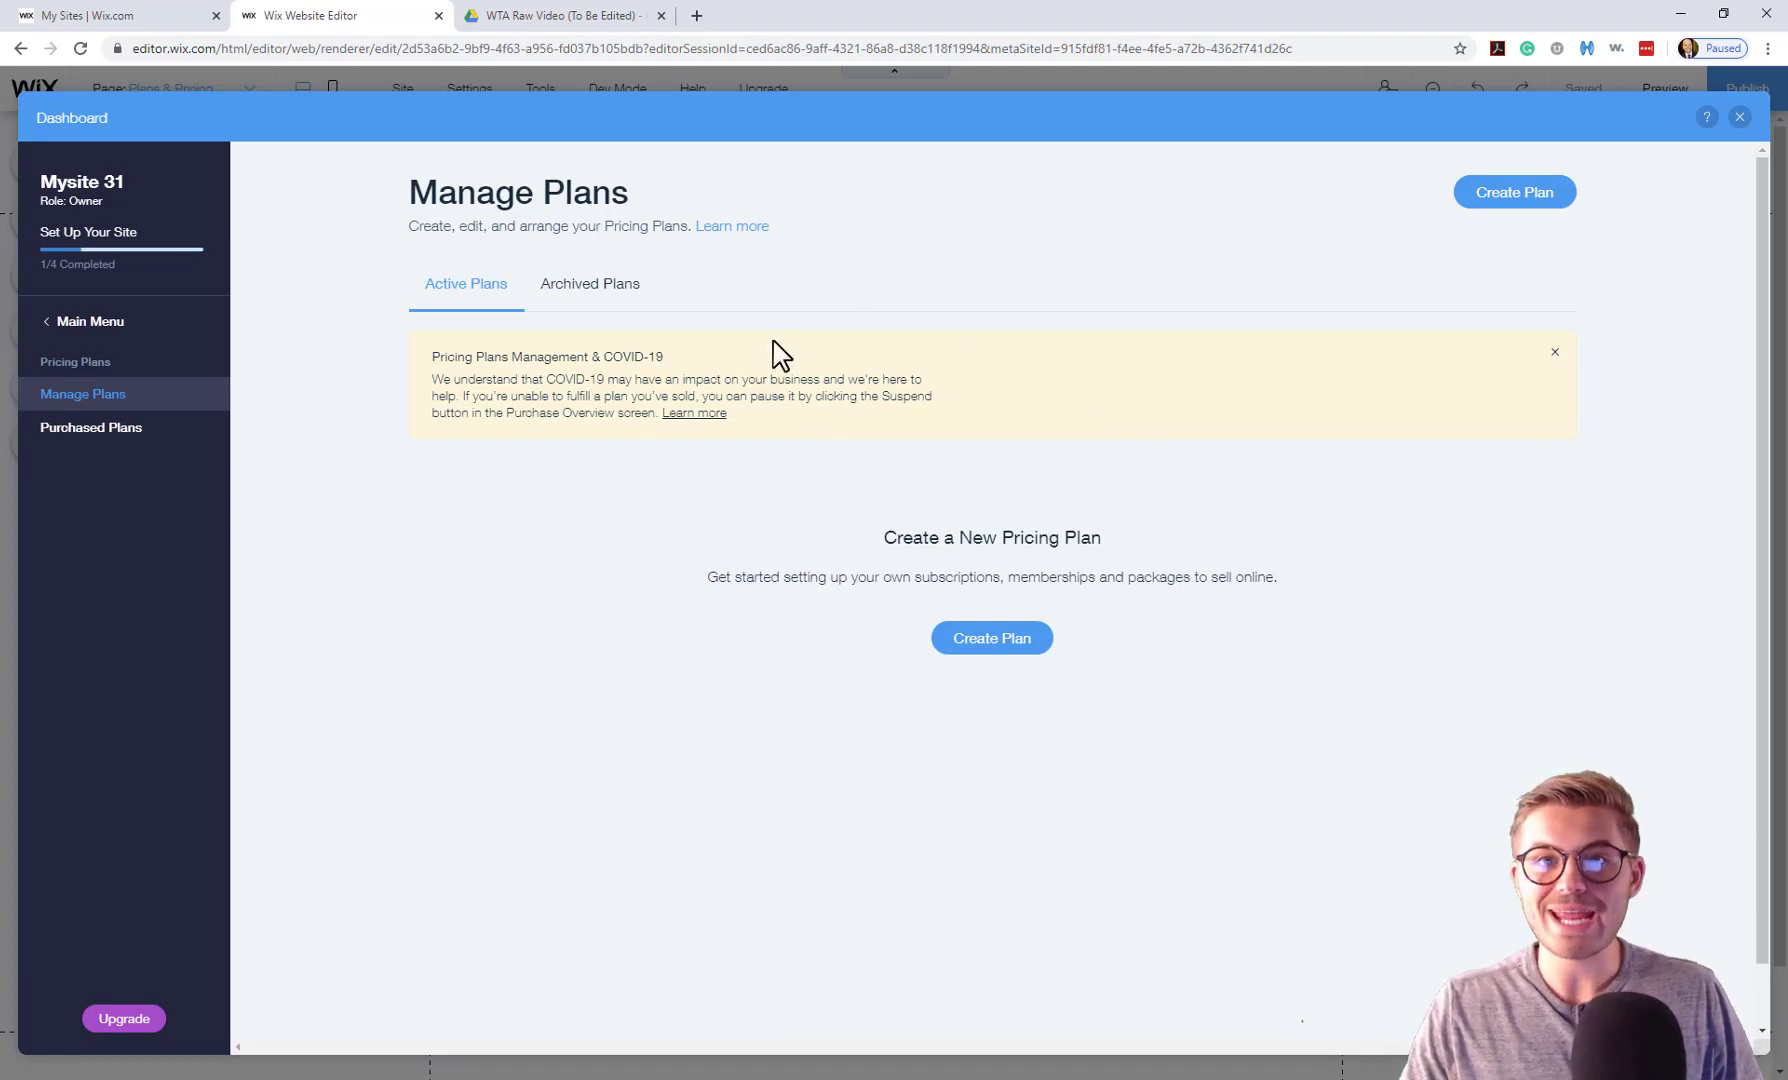
Look at the empty Archived Plans tab, then return to the empty Active Plans list.
{"action": "left_click", "coordinate": [578, 290]}
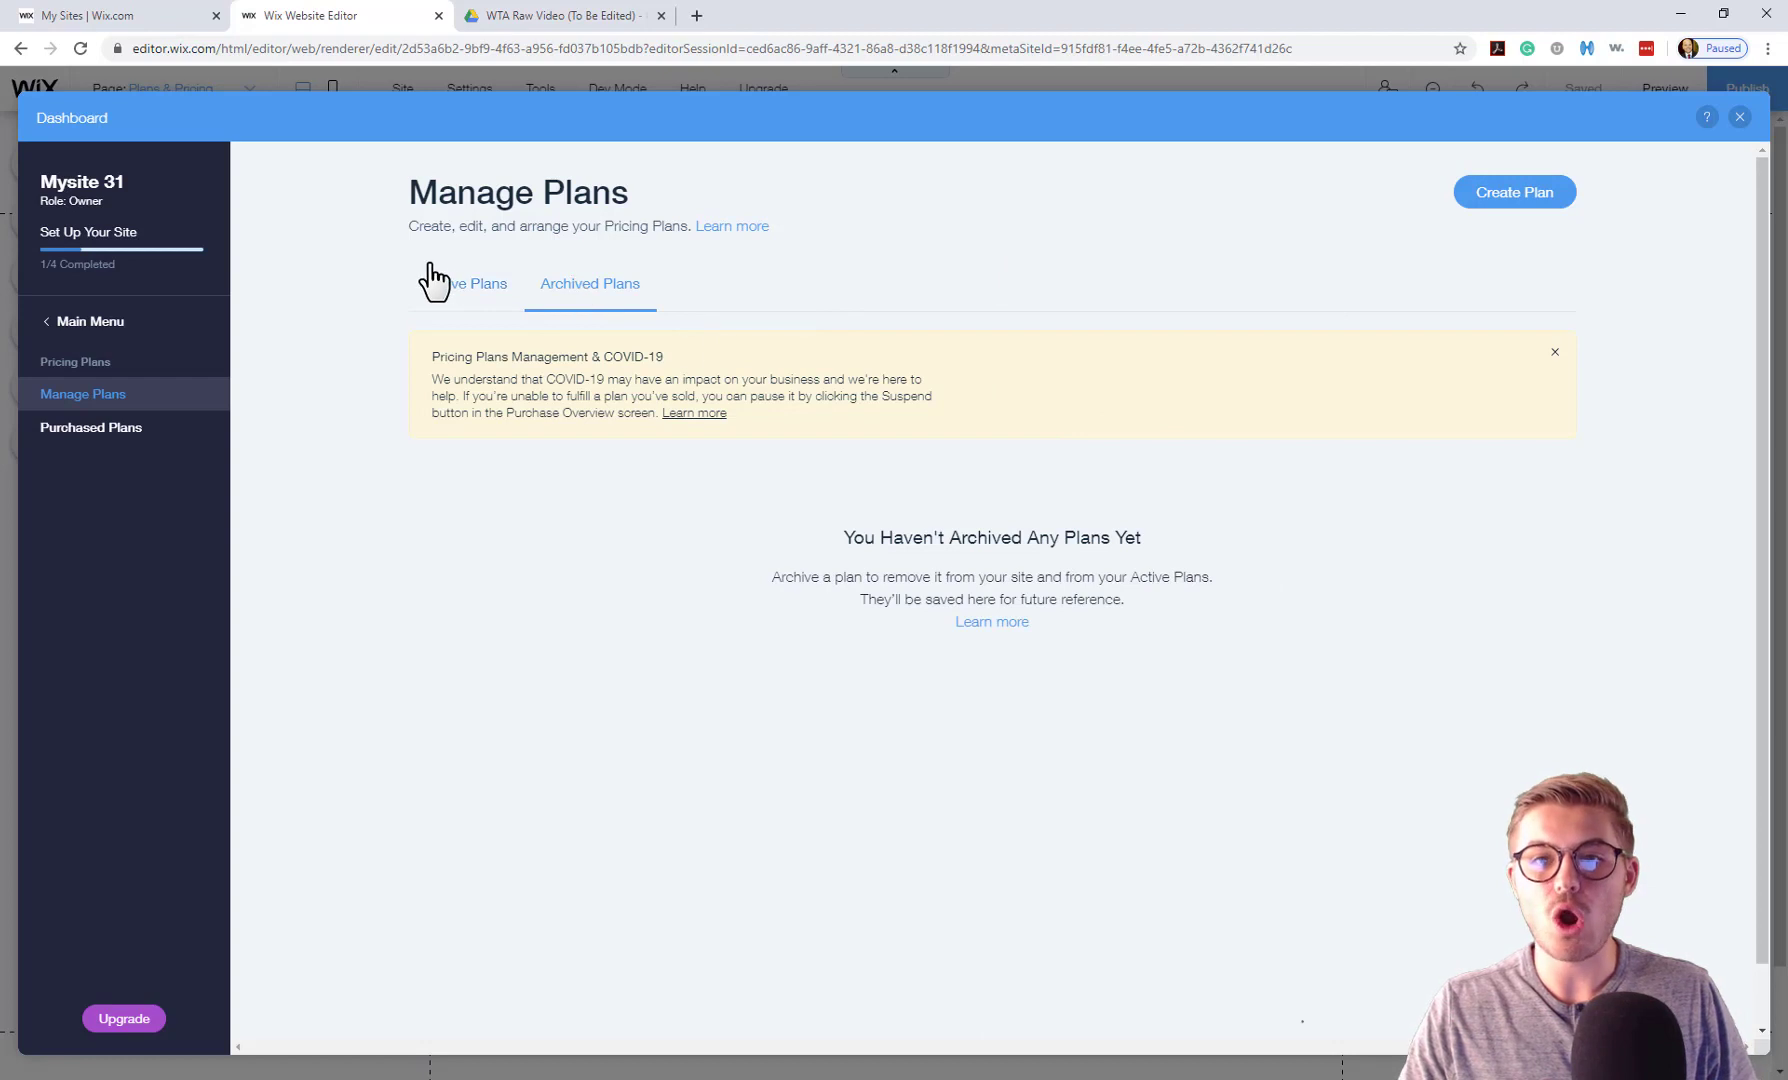
{"action": "left_click", "coordinate": [483, 298]}
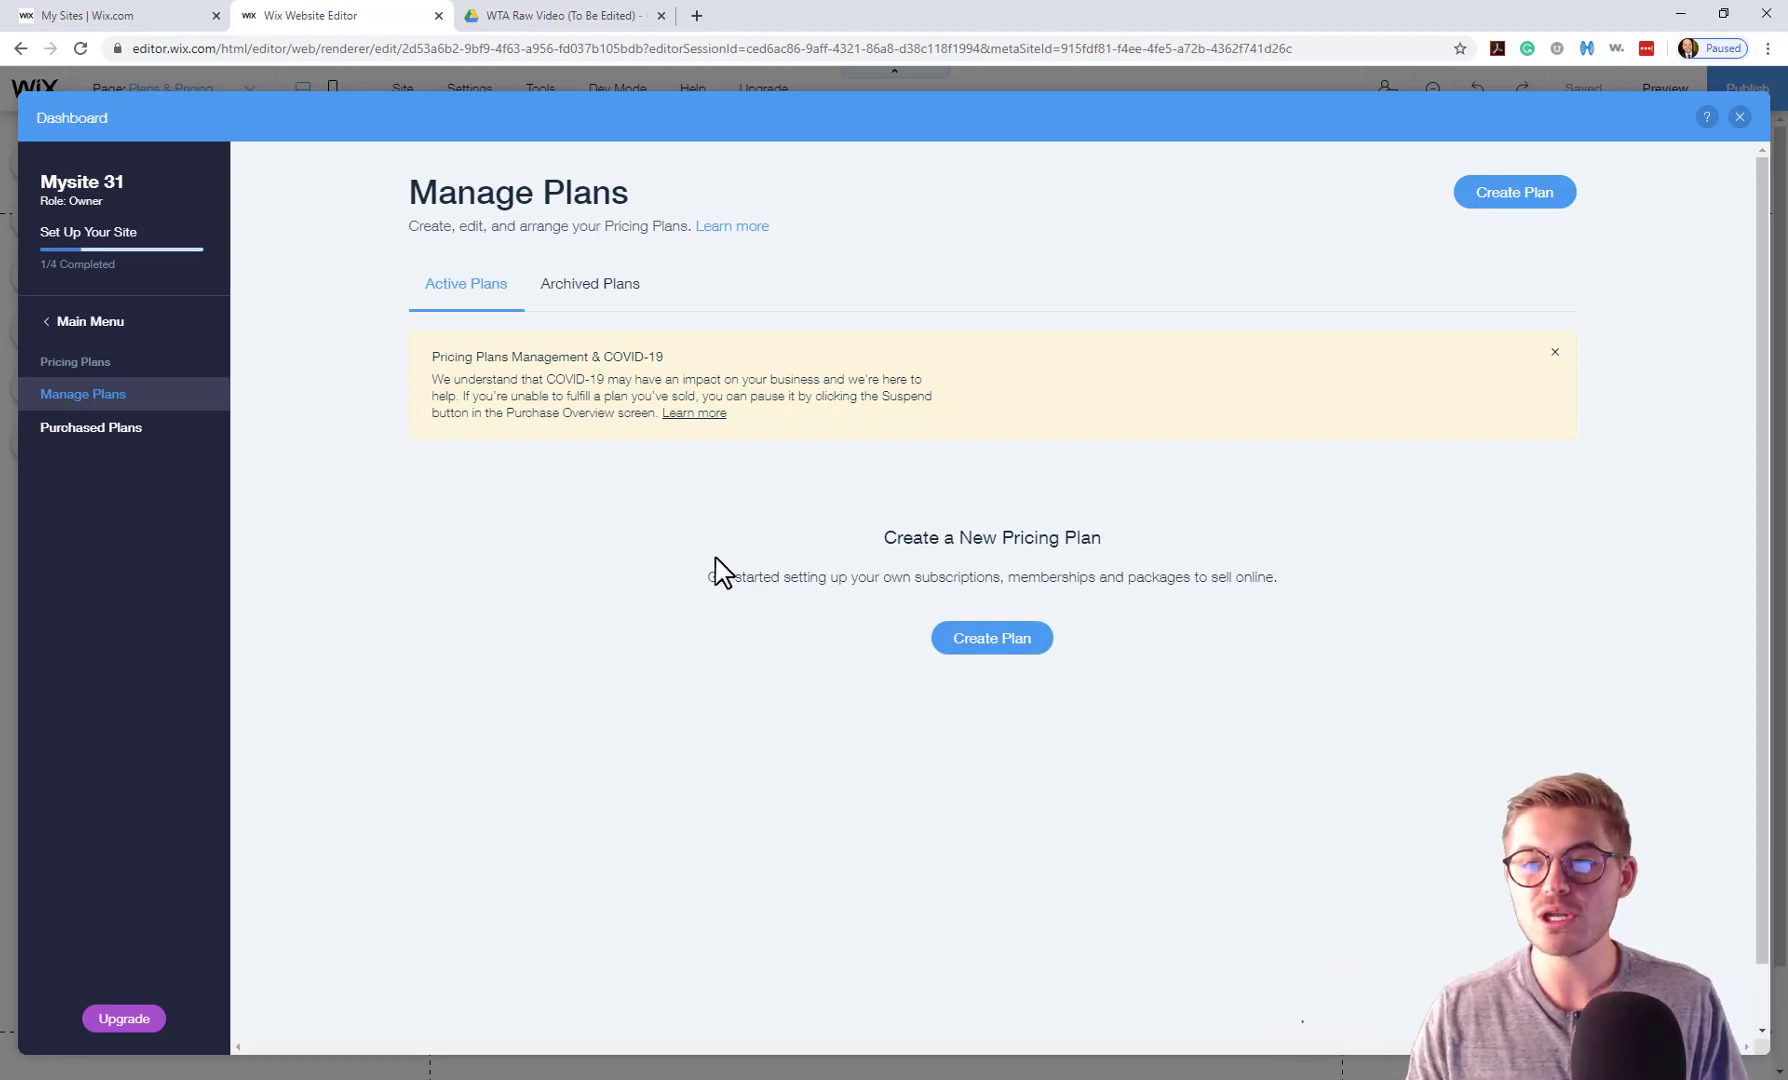
Create a new pricing plan named 'Ruby Membership'.
{"action": "left_click", "coordinate": [972, 652]}
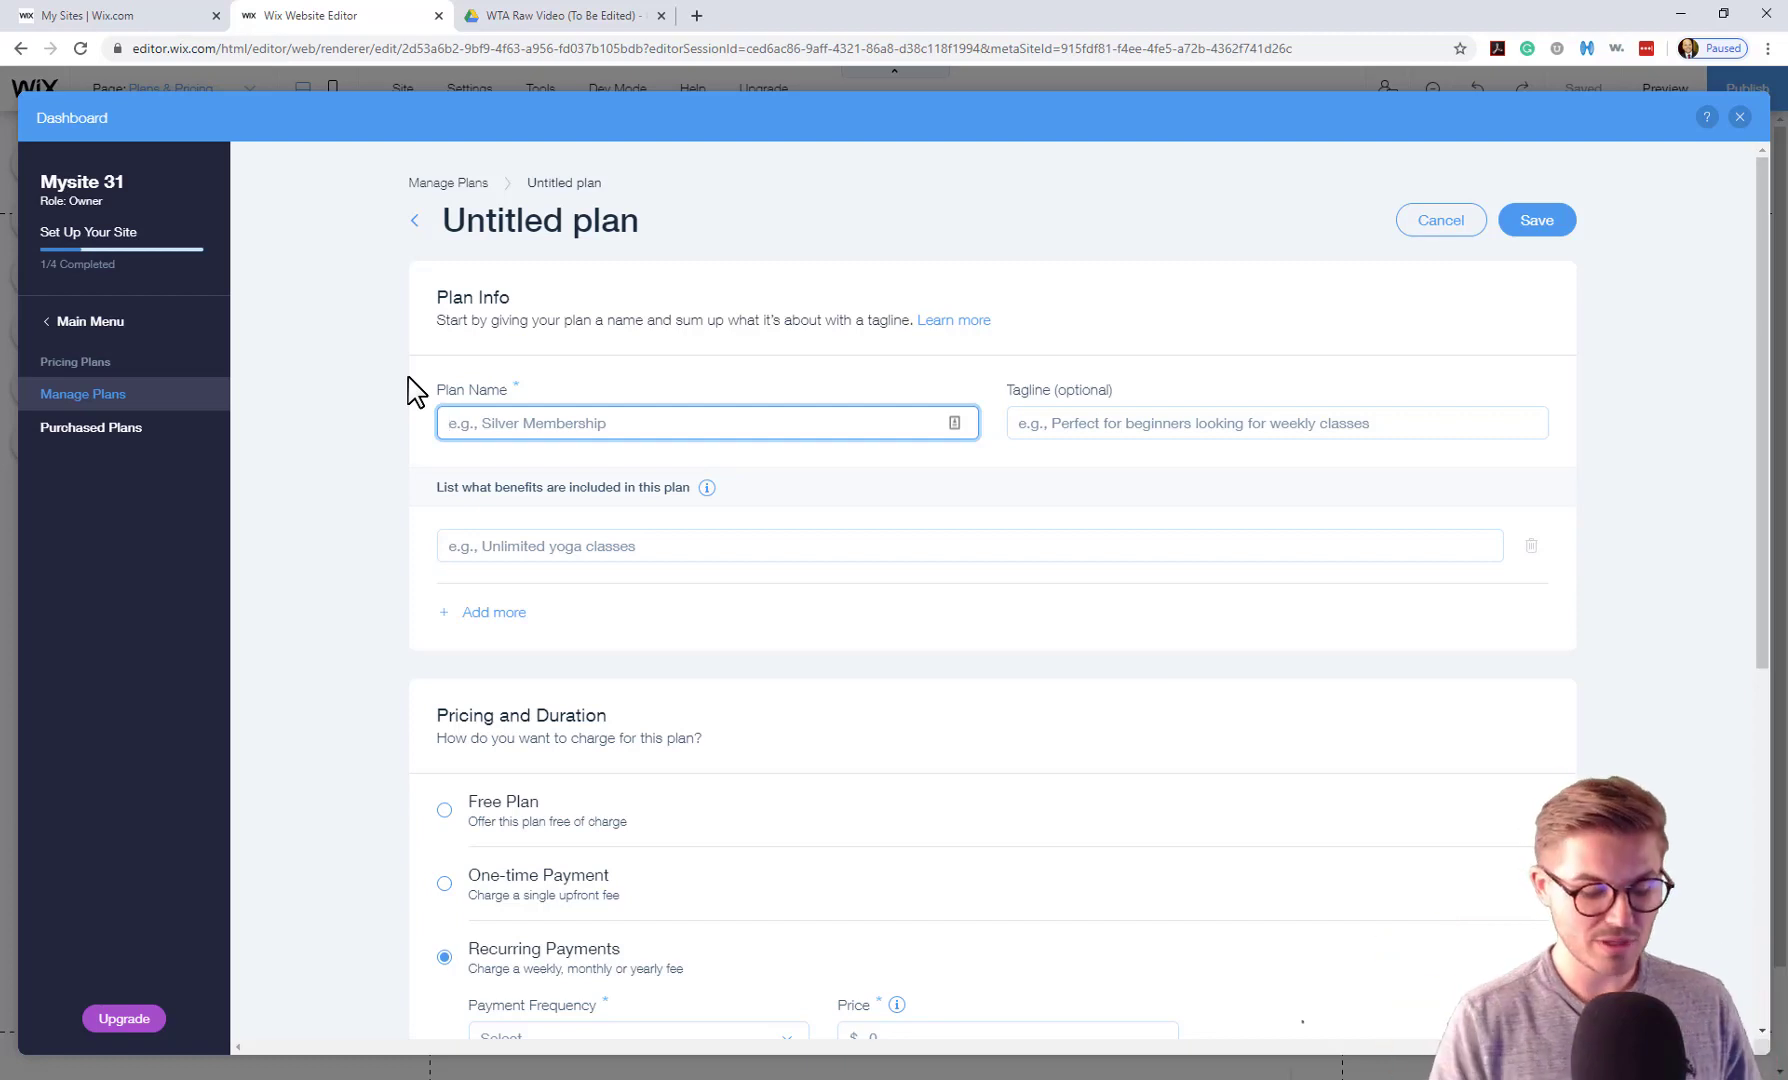
{"action": "type", "text": "Ruby"}
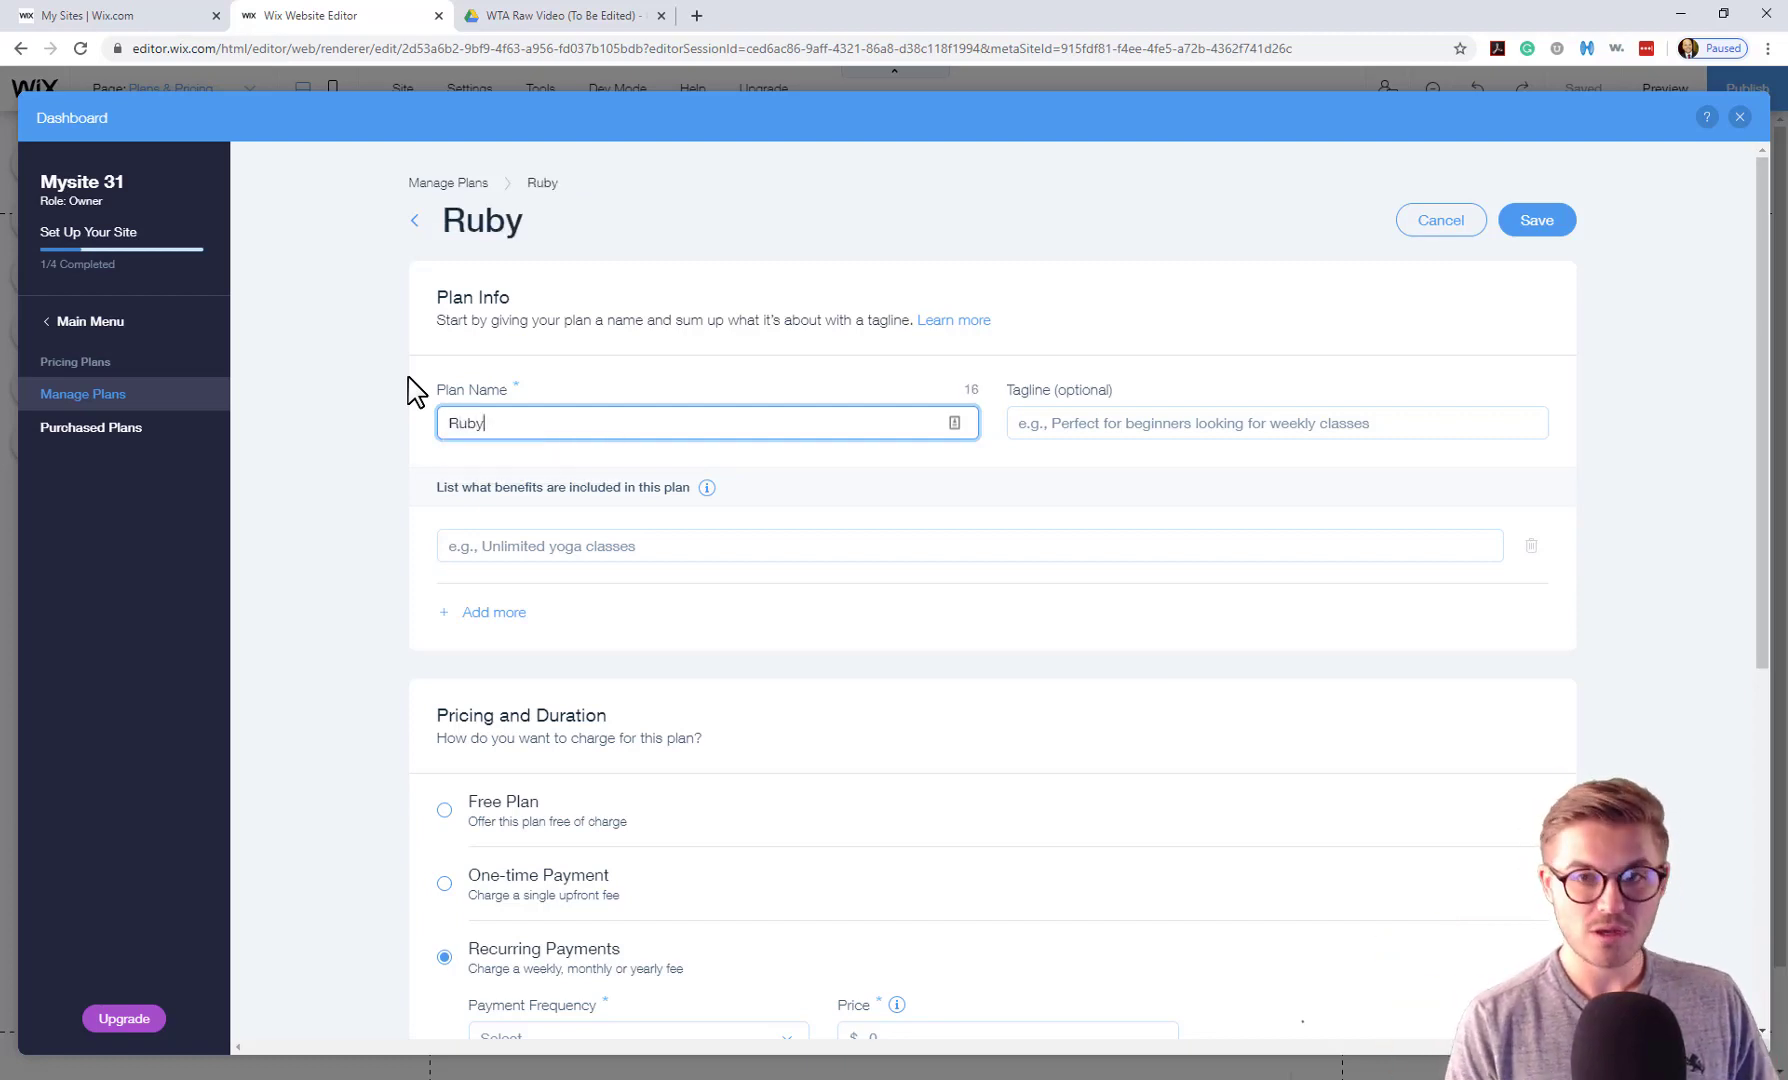
{"action": "type", "text": " Membership"}
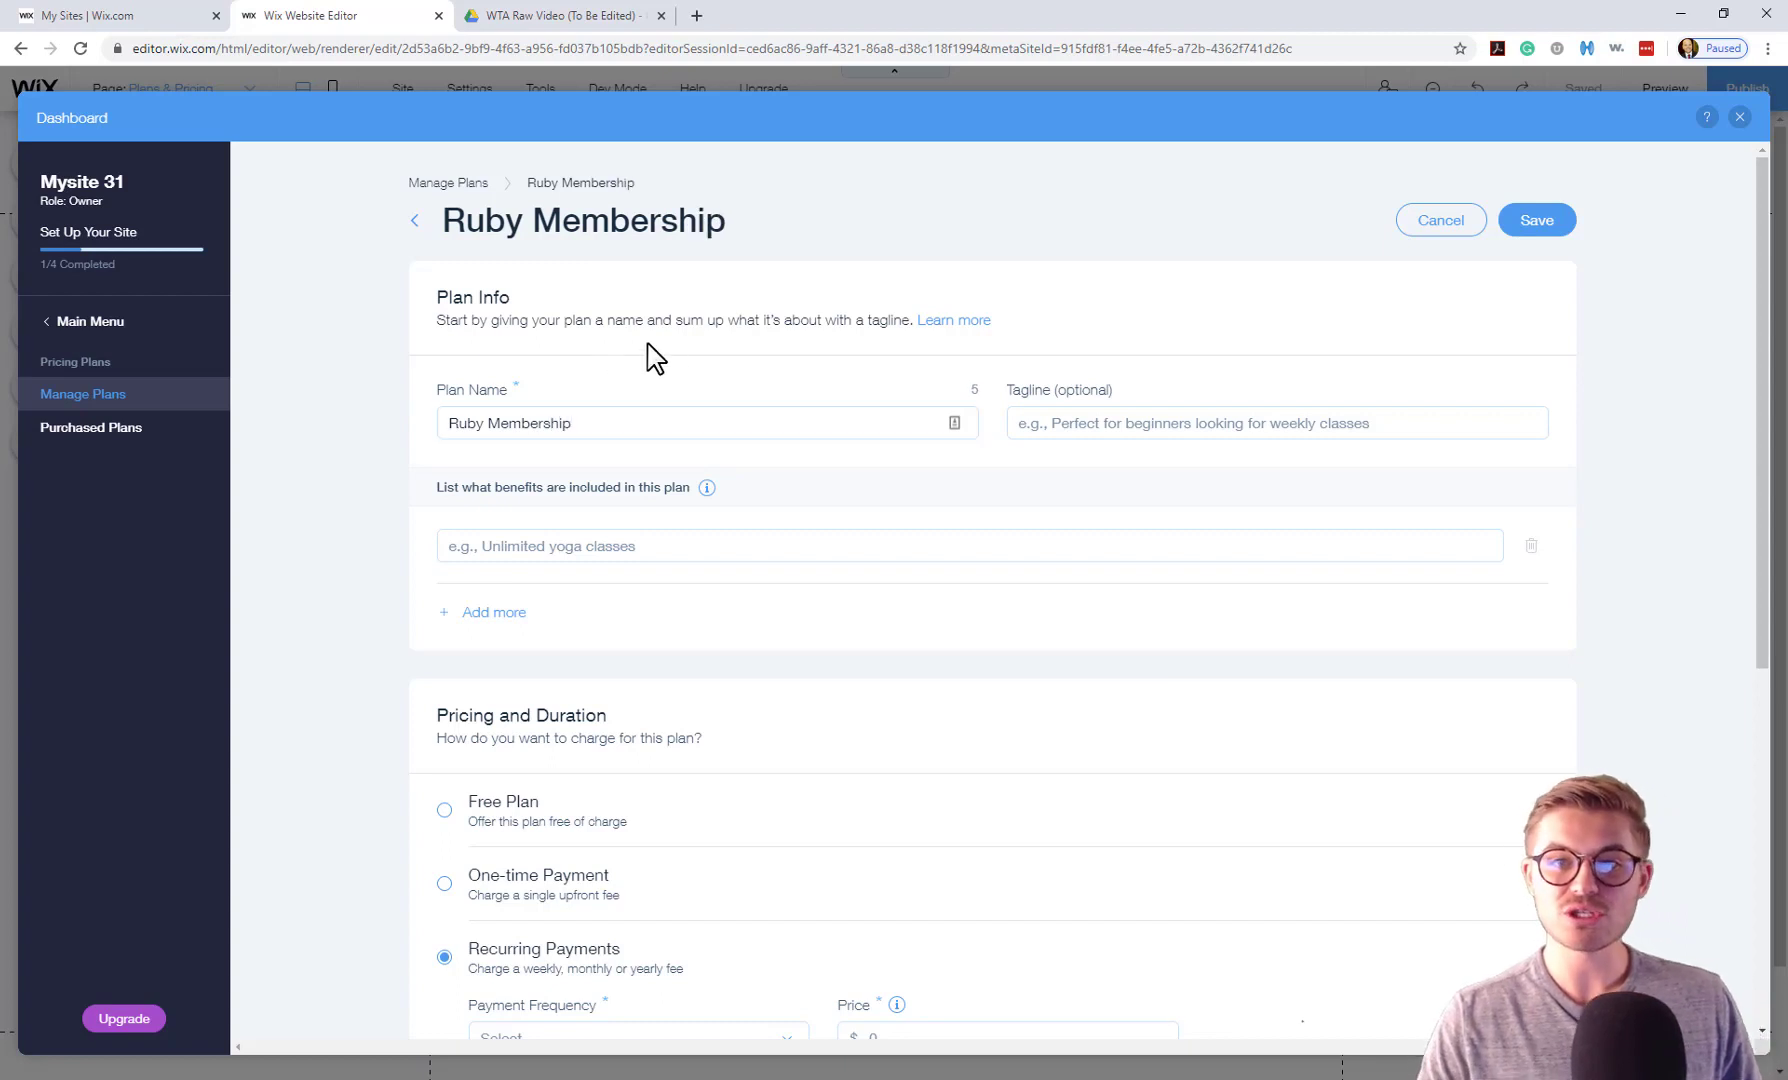
{"action": "left_click", "coordinate": [1075, 423]}
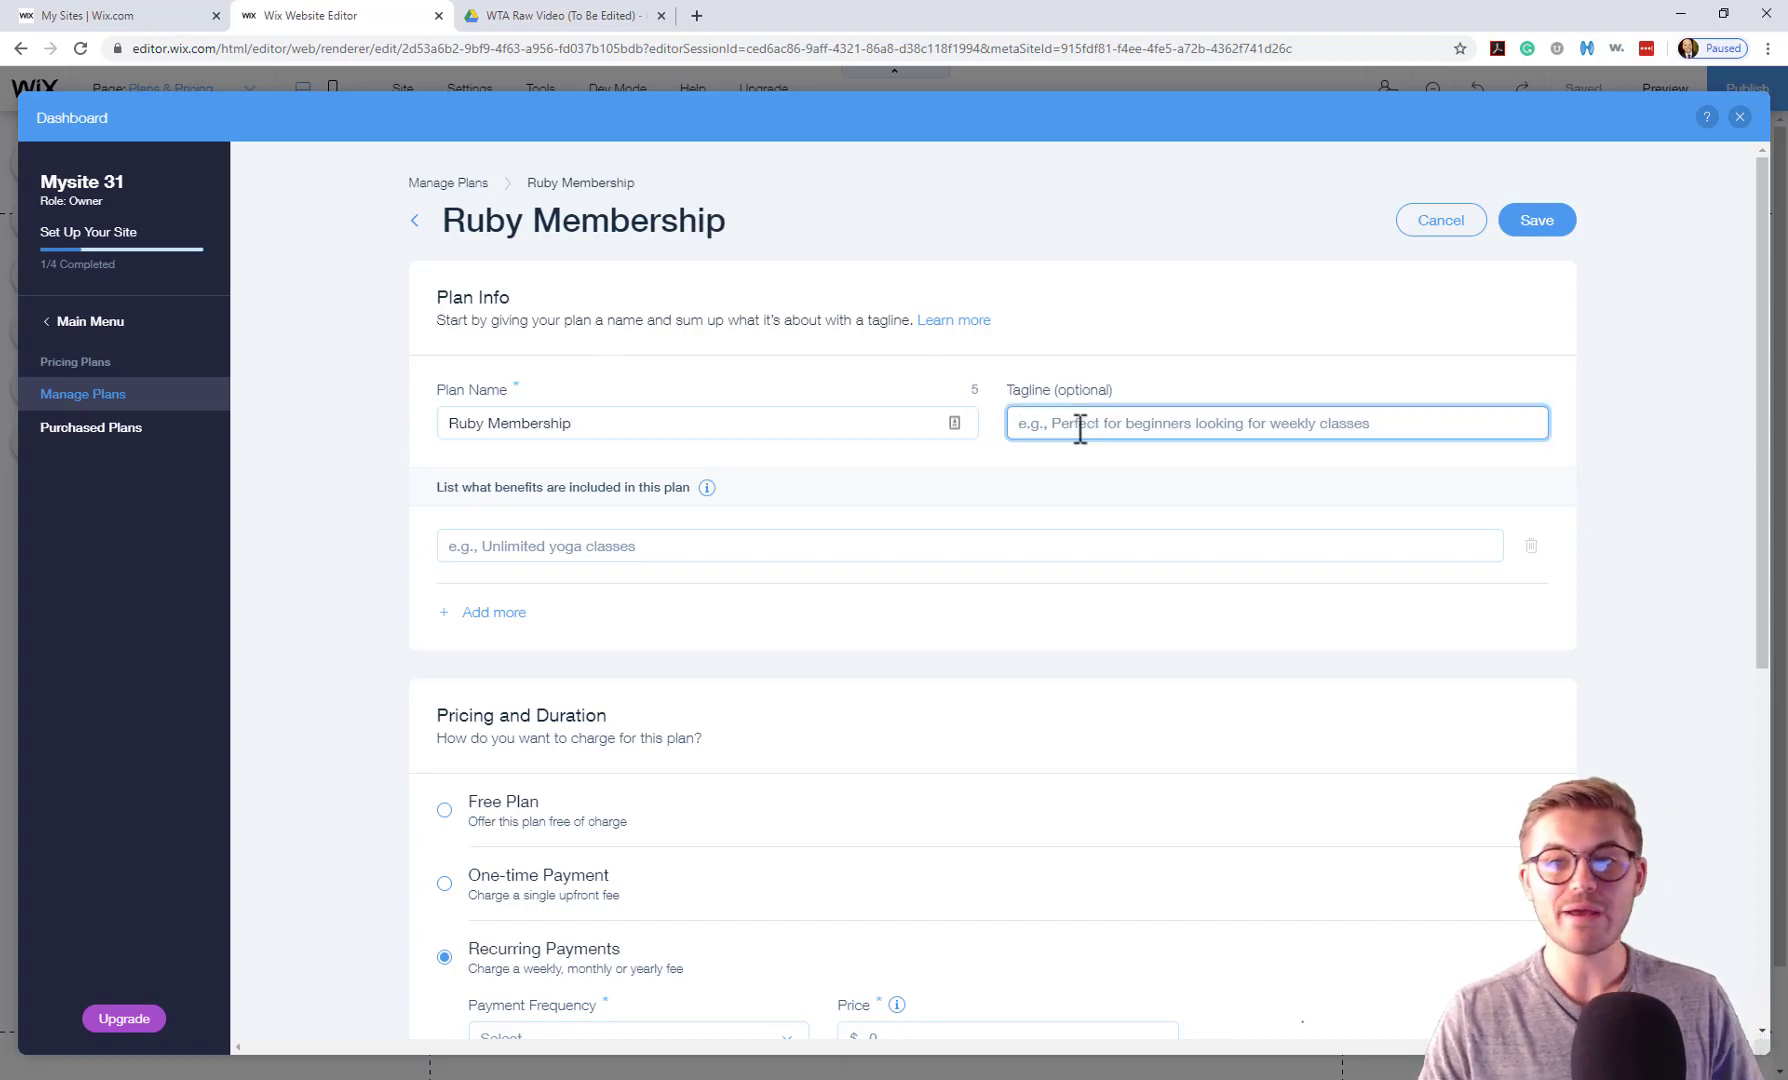
Add the benefits 'Monthly Member Call', 'Select Content' and 'Member Forum' to the plan.
{"action": "left_click", "coordinate": [608, 546]}
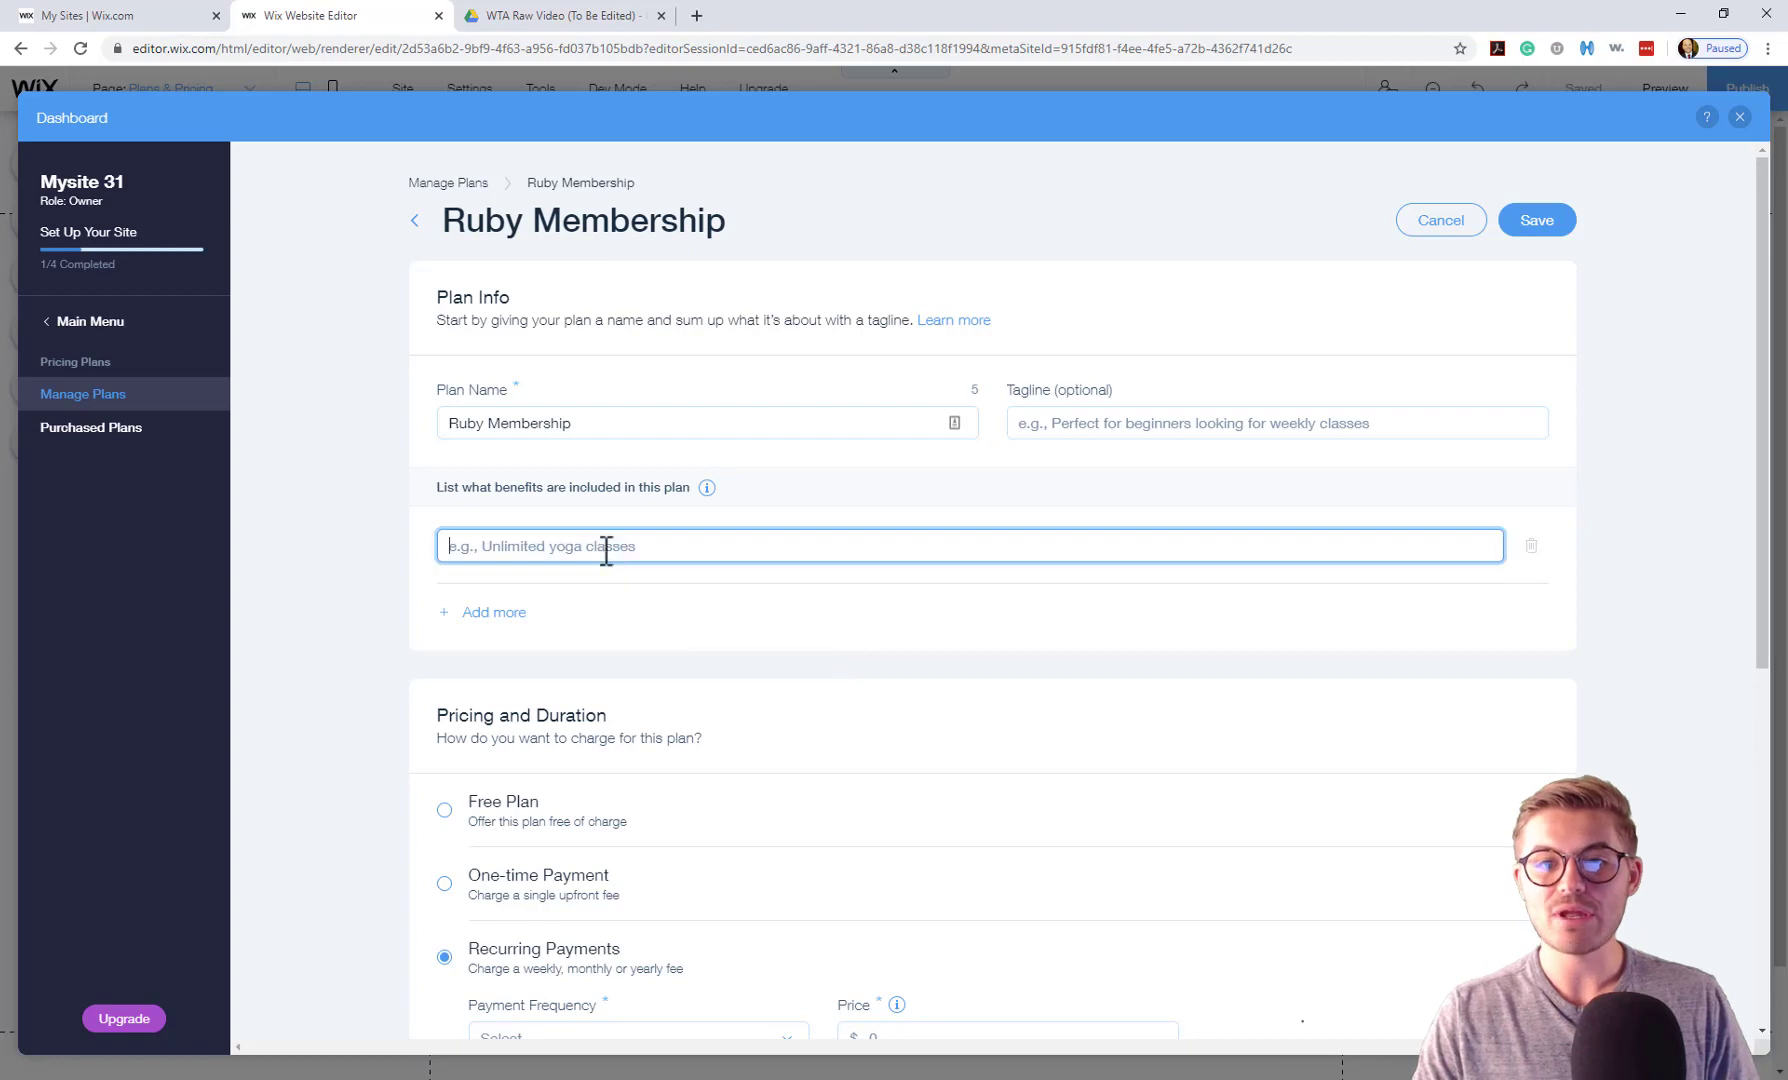
{"action": "scroll", "coordinate": [600, 450], "scroll_direction": "down", "scroll_amount": 2}
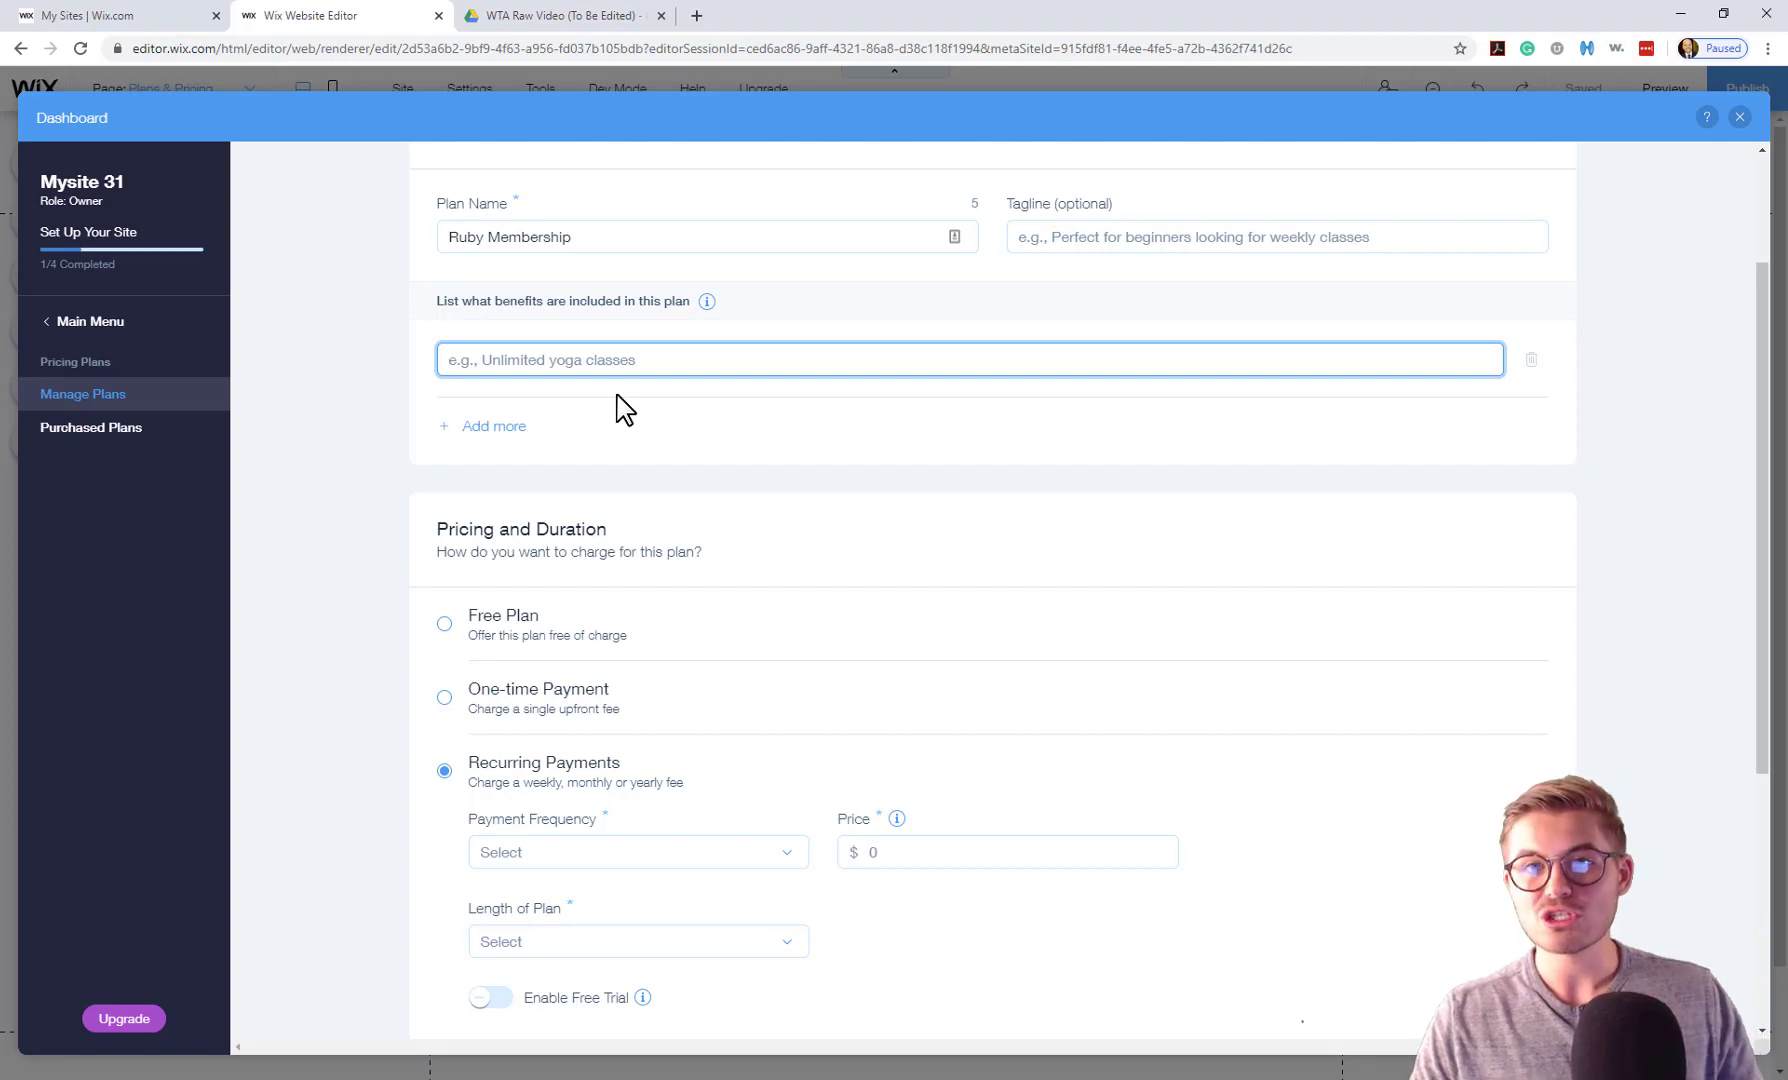
{"action": "type", "text": "Mont"}
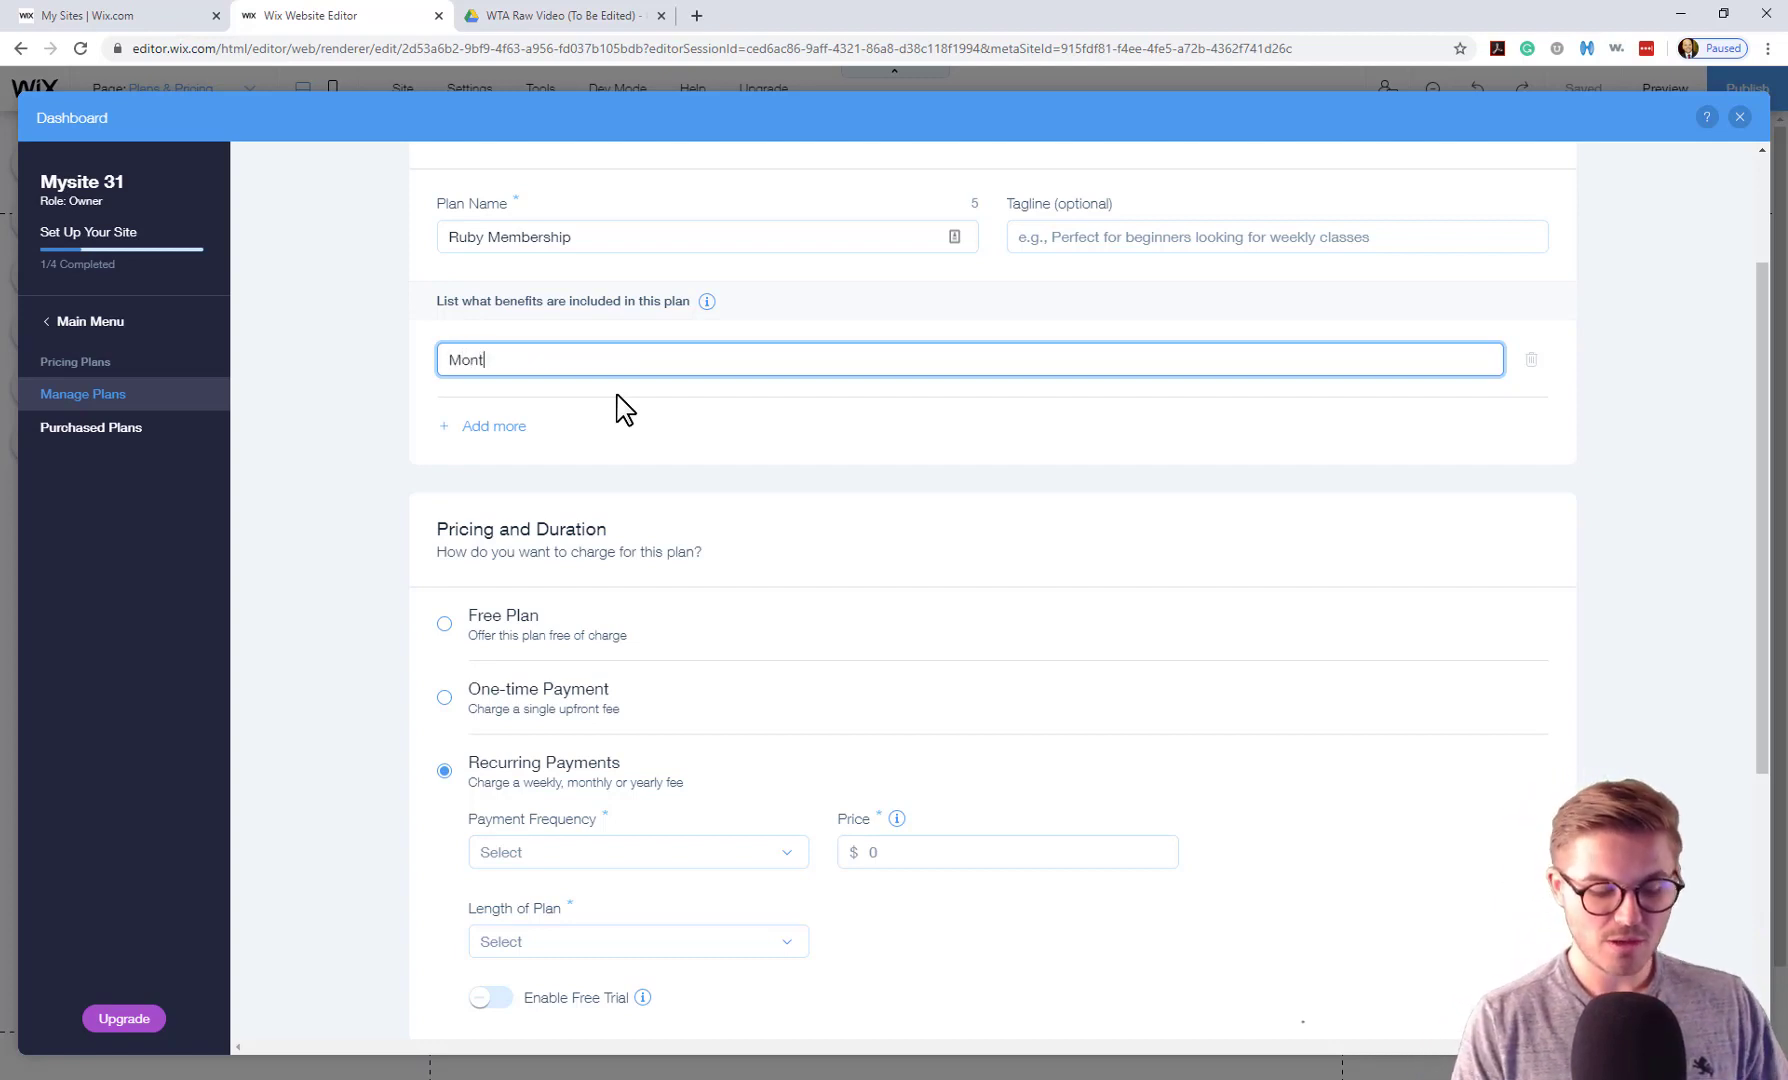
{"action": "type", "text": "hly Me"}
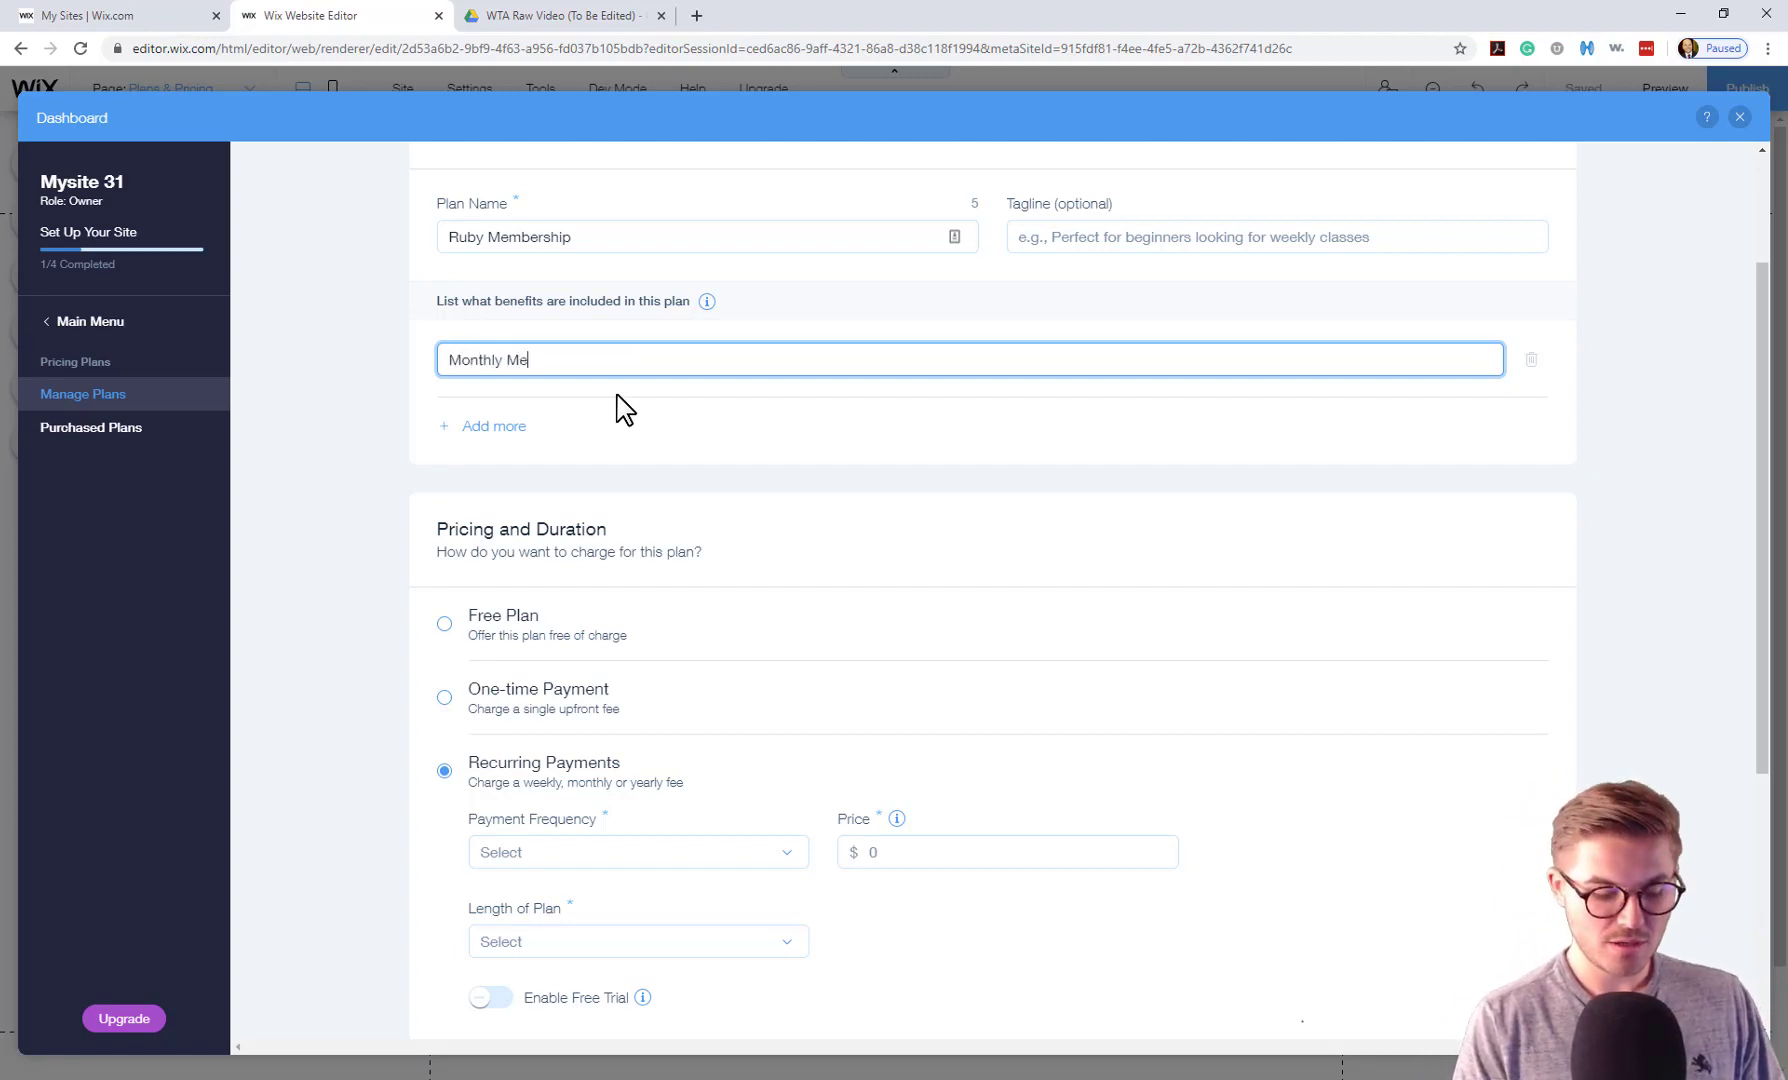
{"action": "type", "text": "mber Cash"}
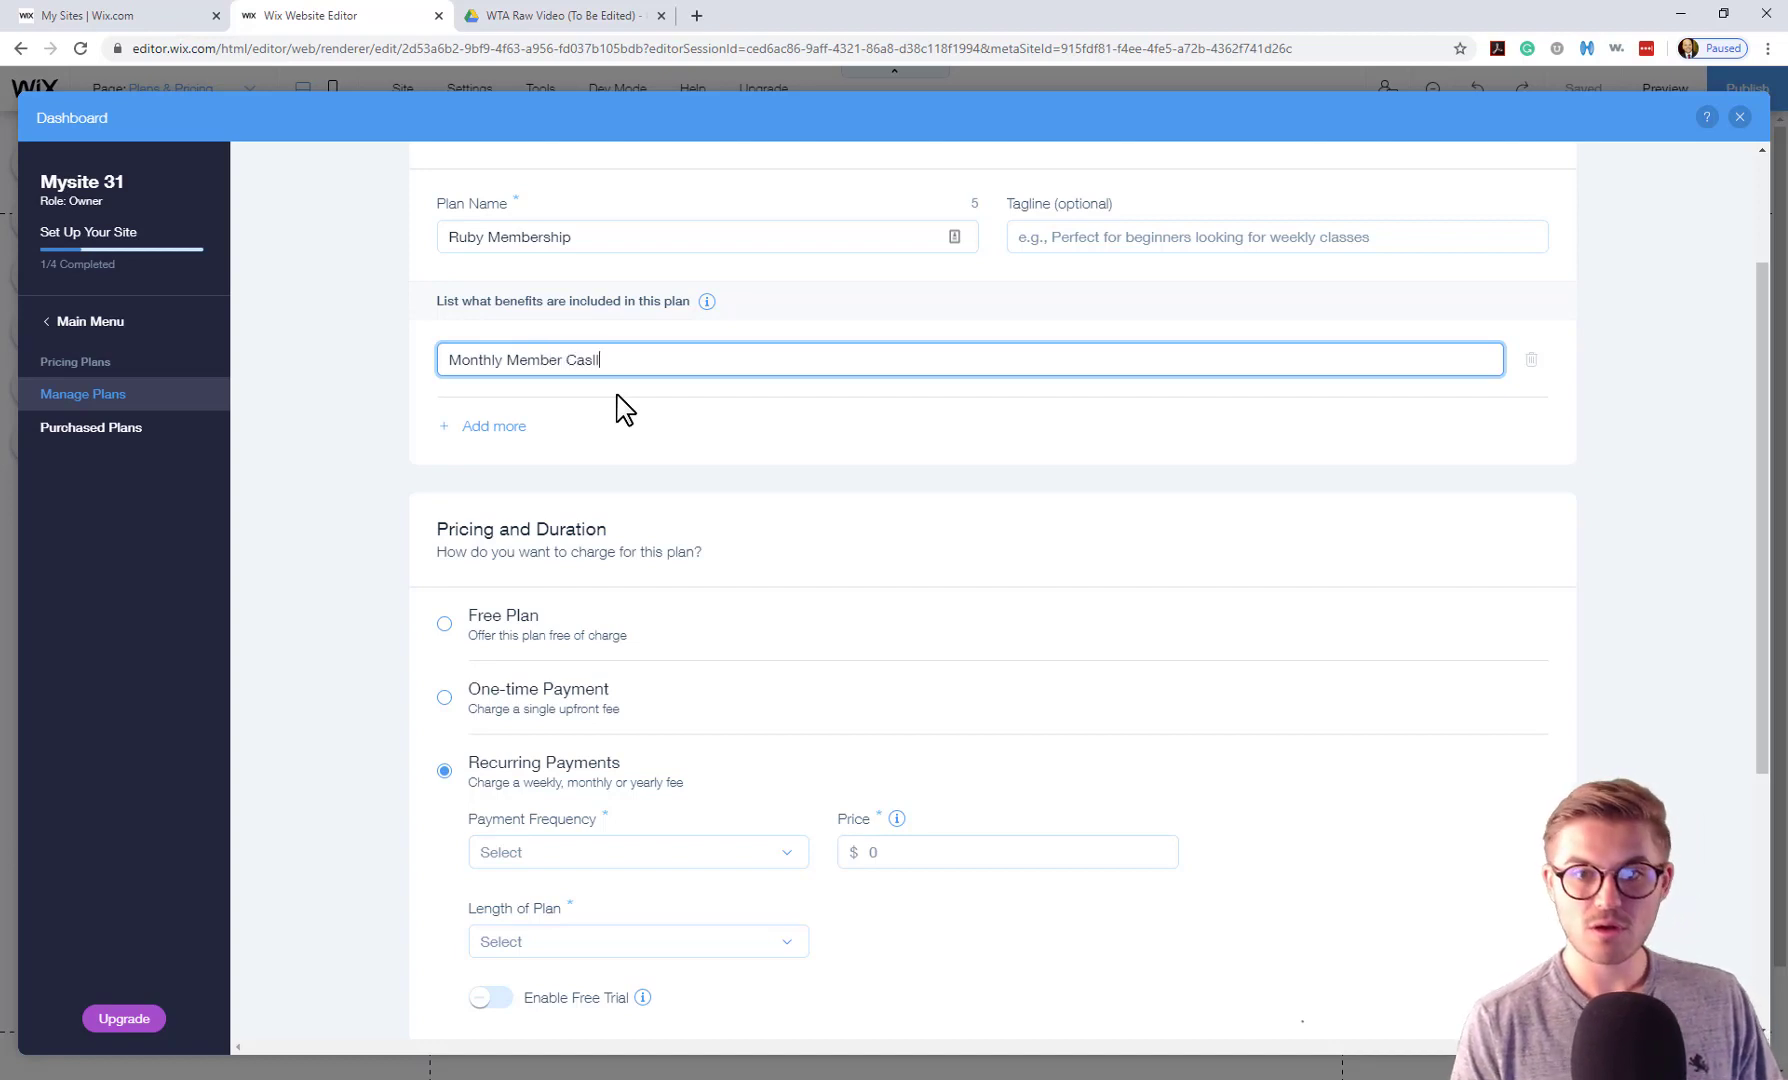
{"action": "key", "text": "BackSpace"}
{"action": "type", "text": "ll"}
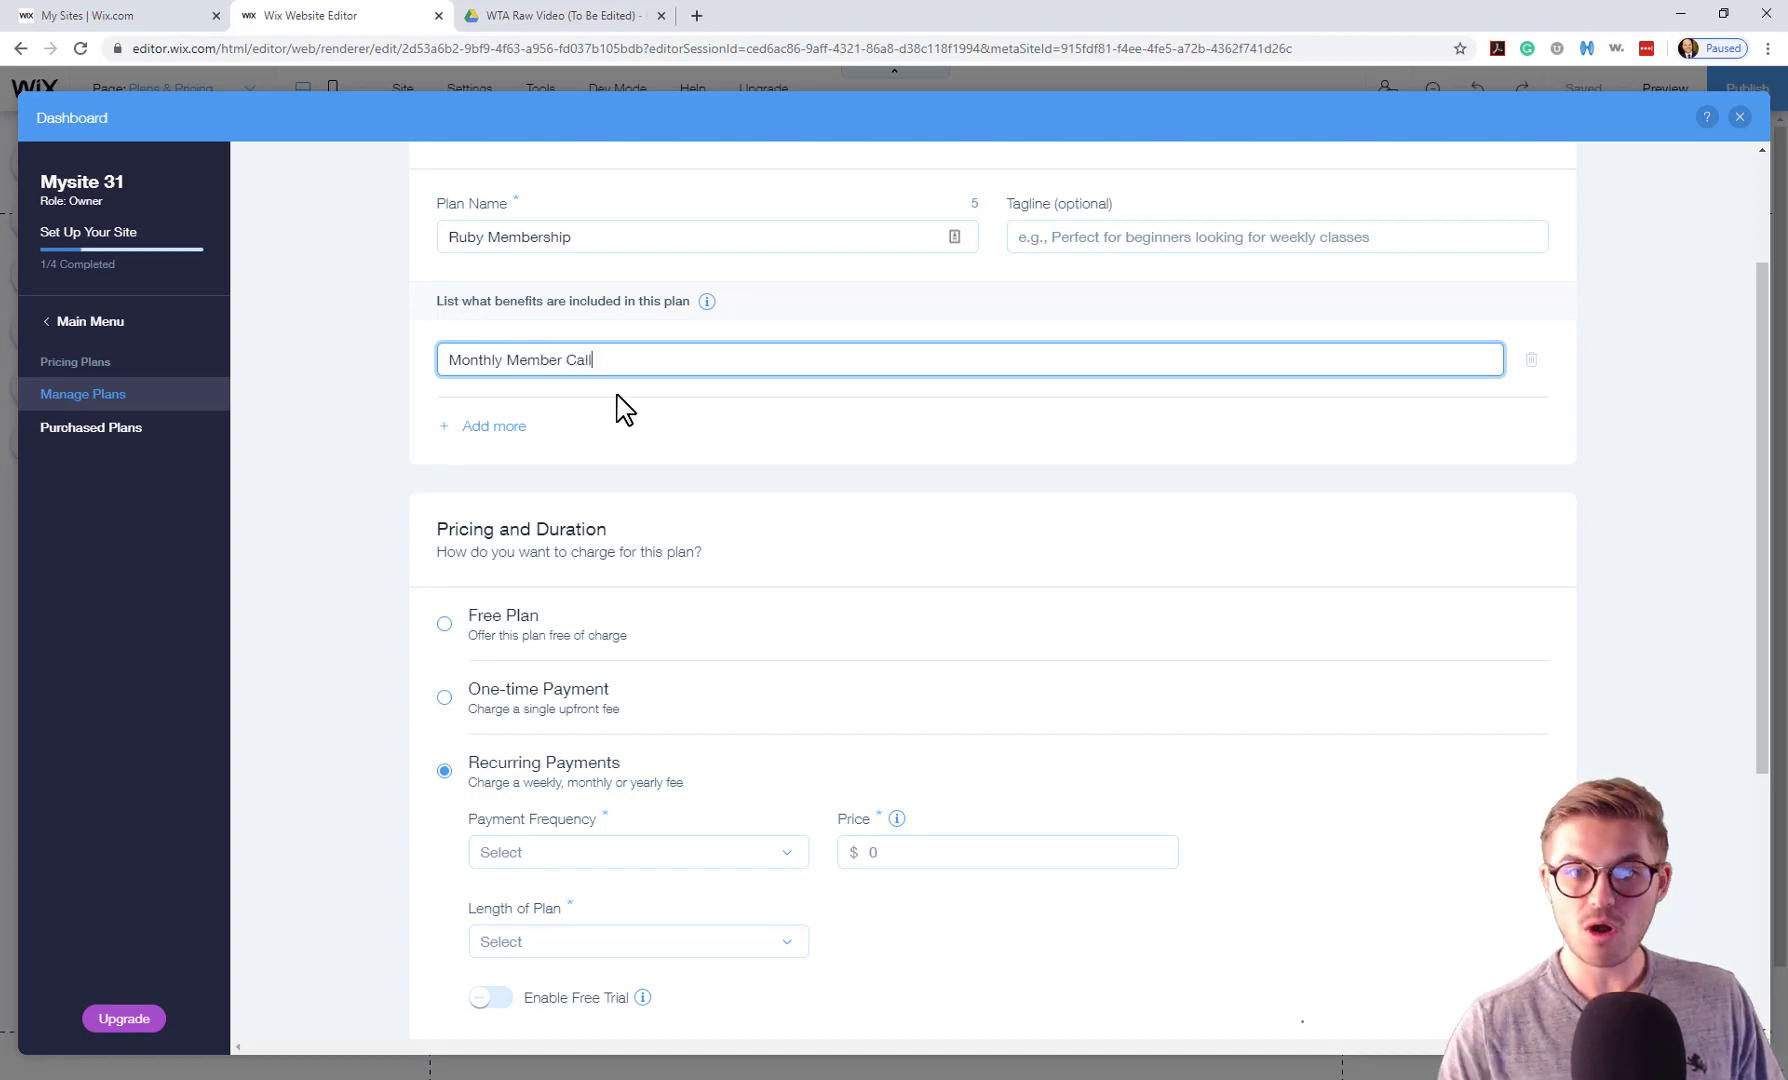
{"action": "left_click", "coordinate": [465, 428]}
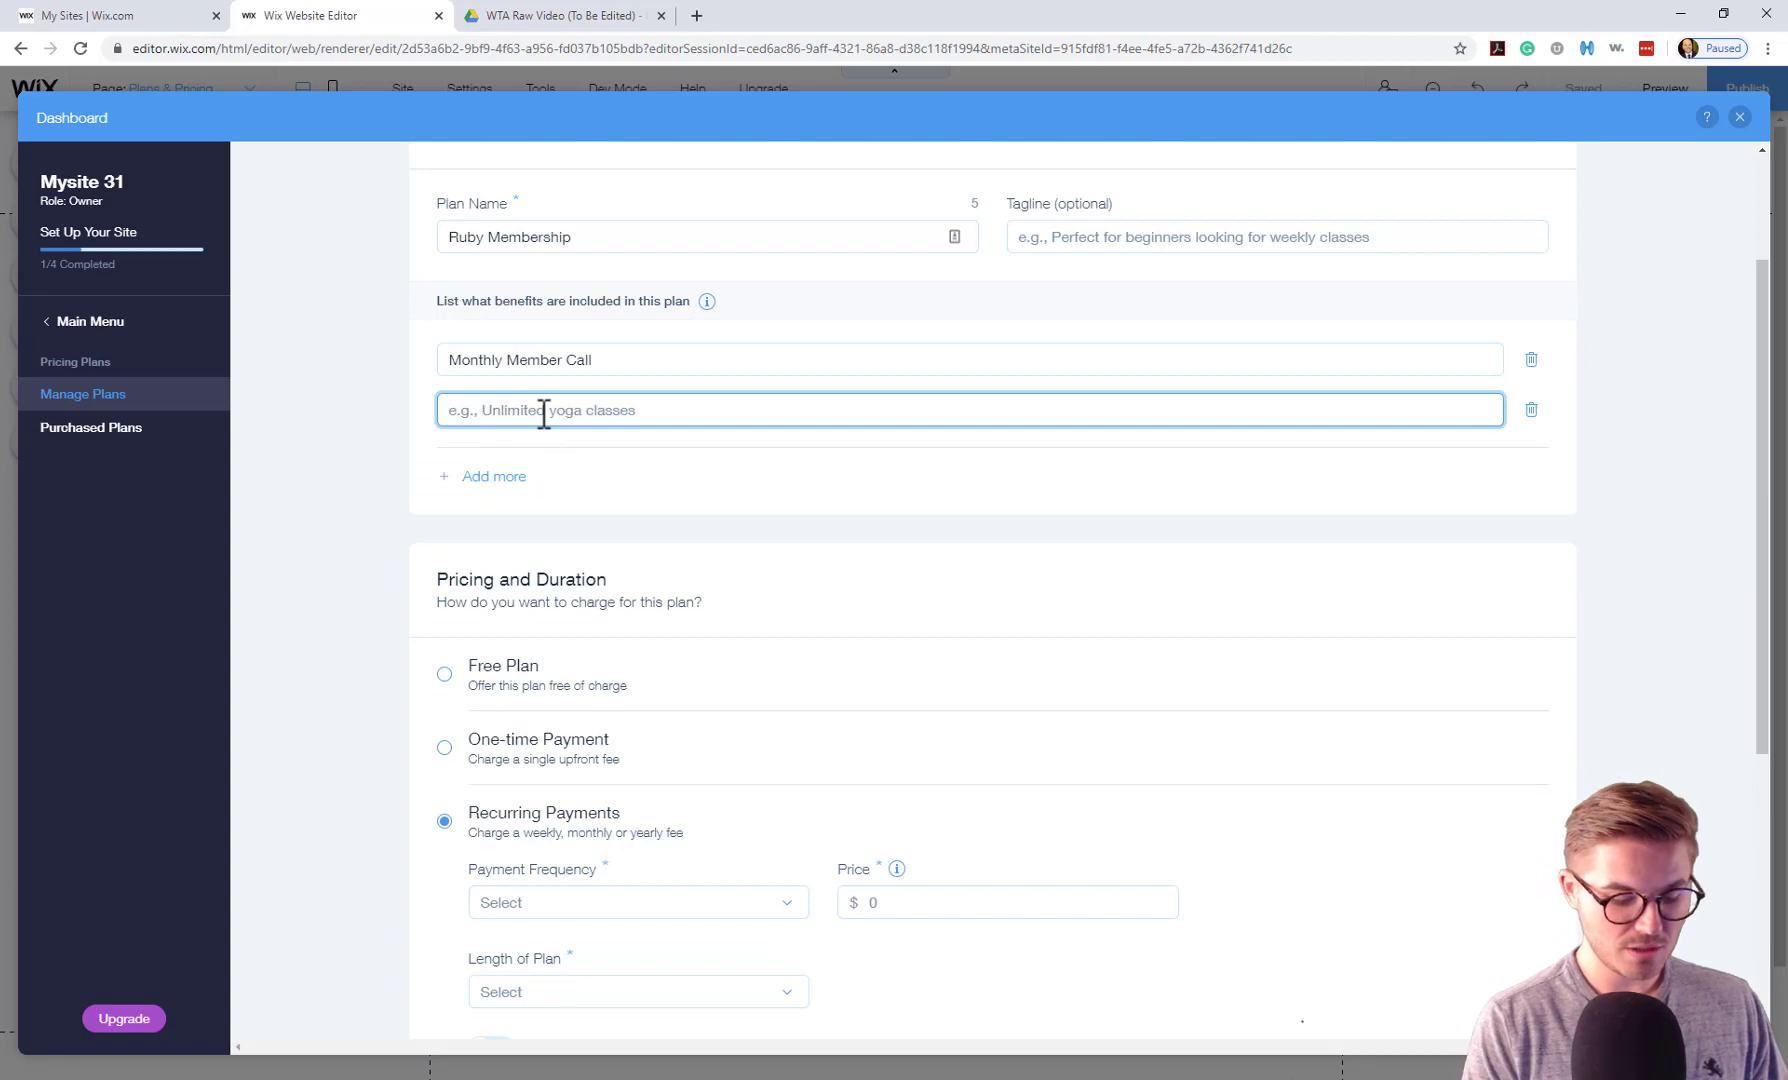
{"action": "type", "text": "C"}
{"action": "key", "text": "BackSpace"}
{"action": "type", "text": "Se"}
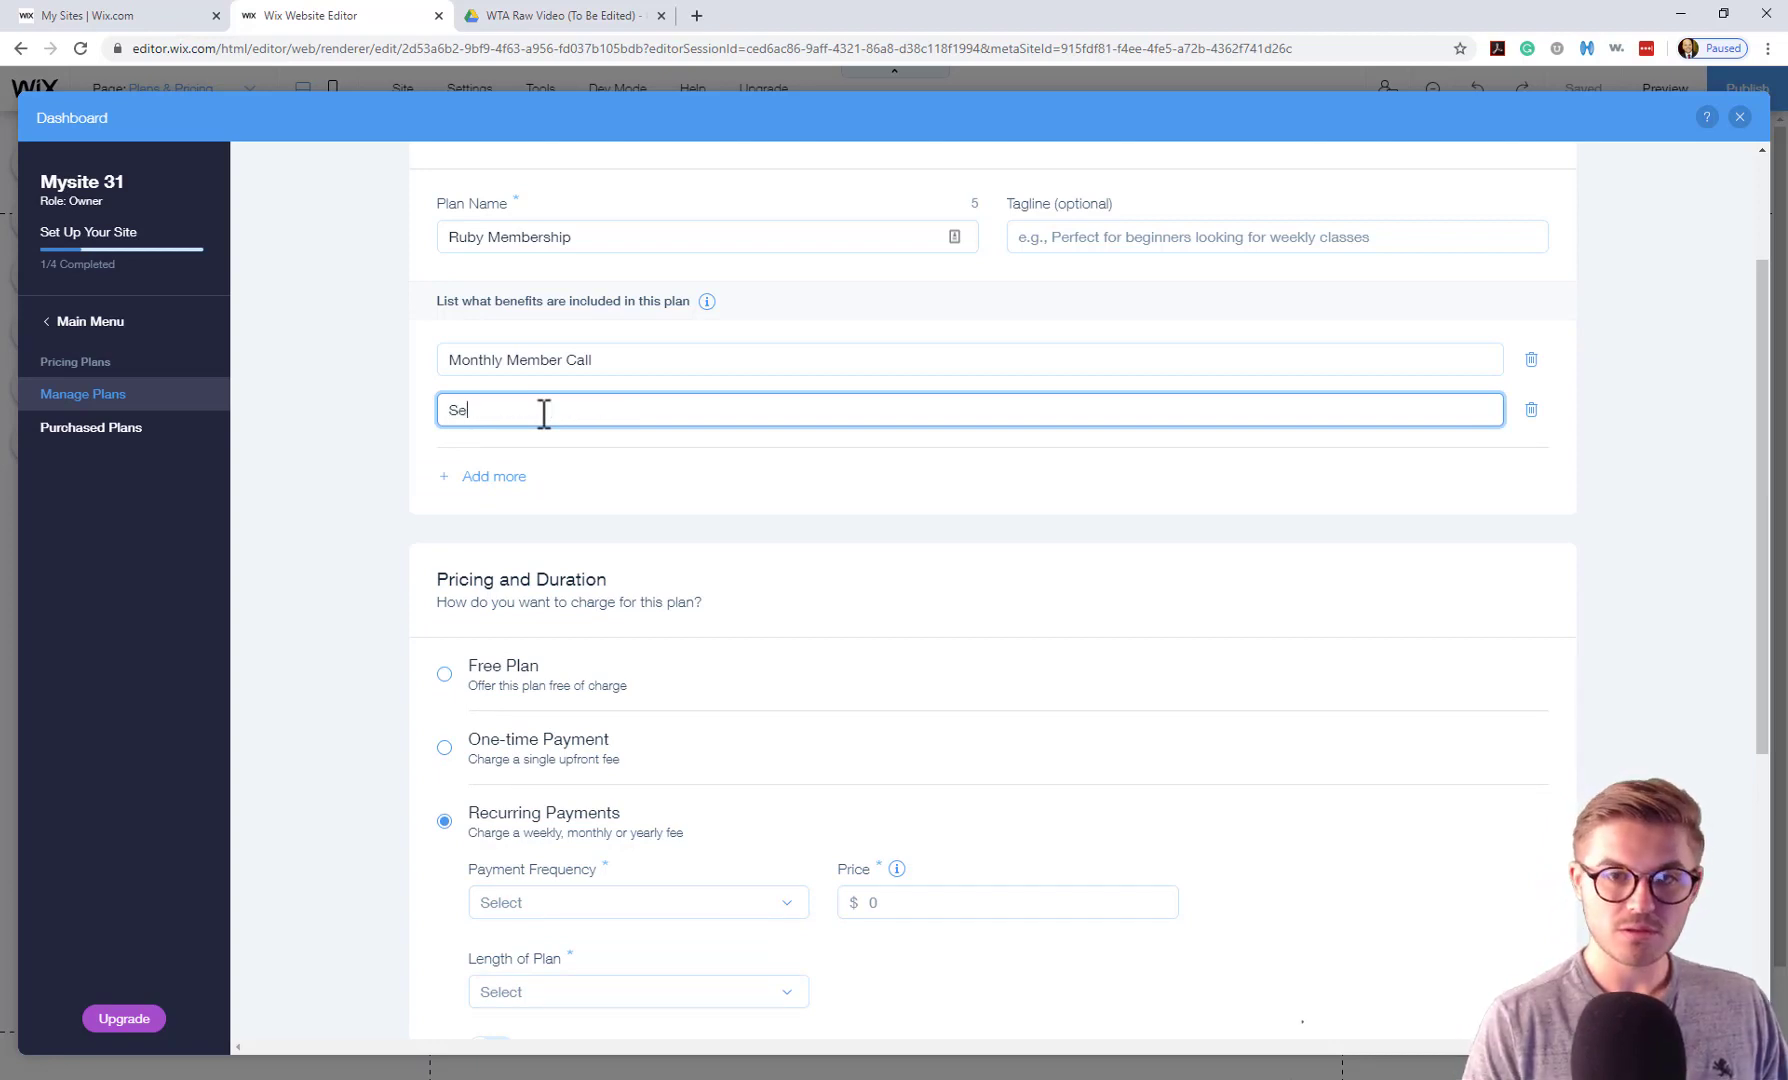
{"action": "type", "text": "sec"}
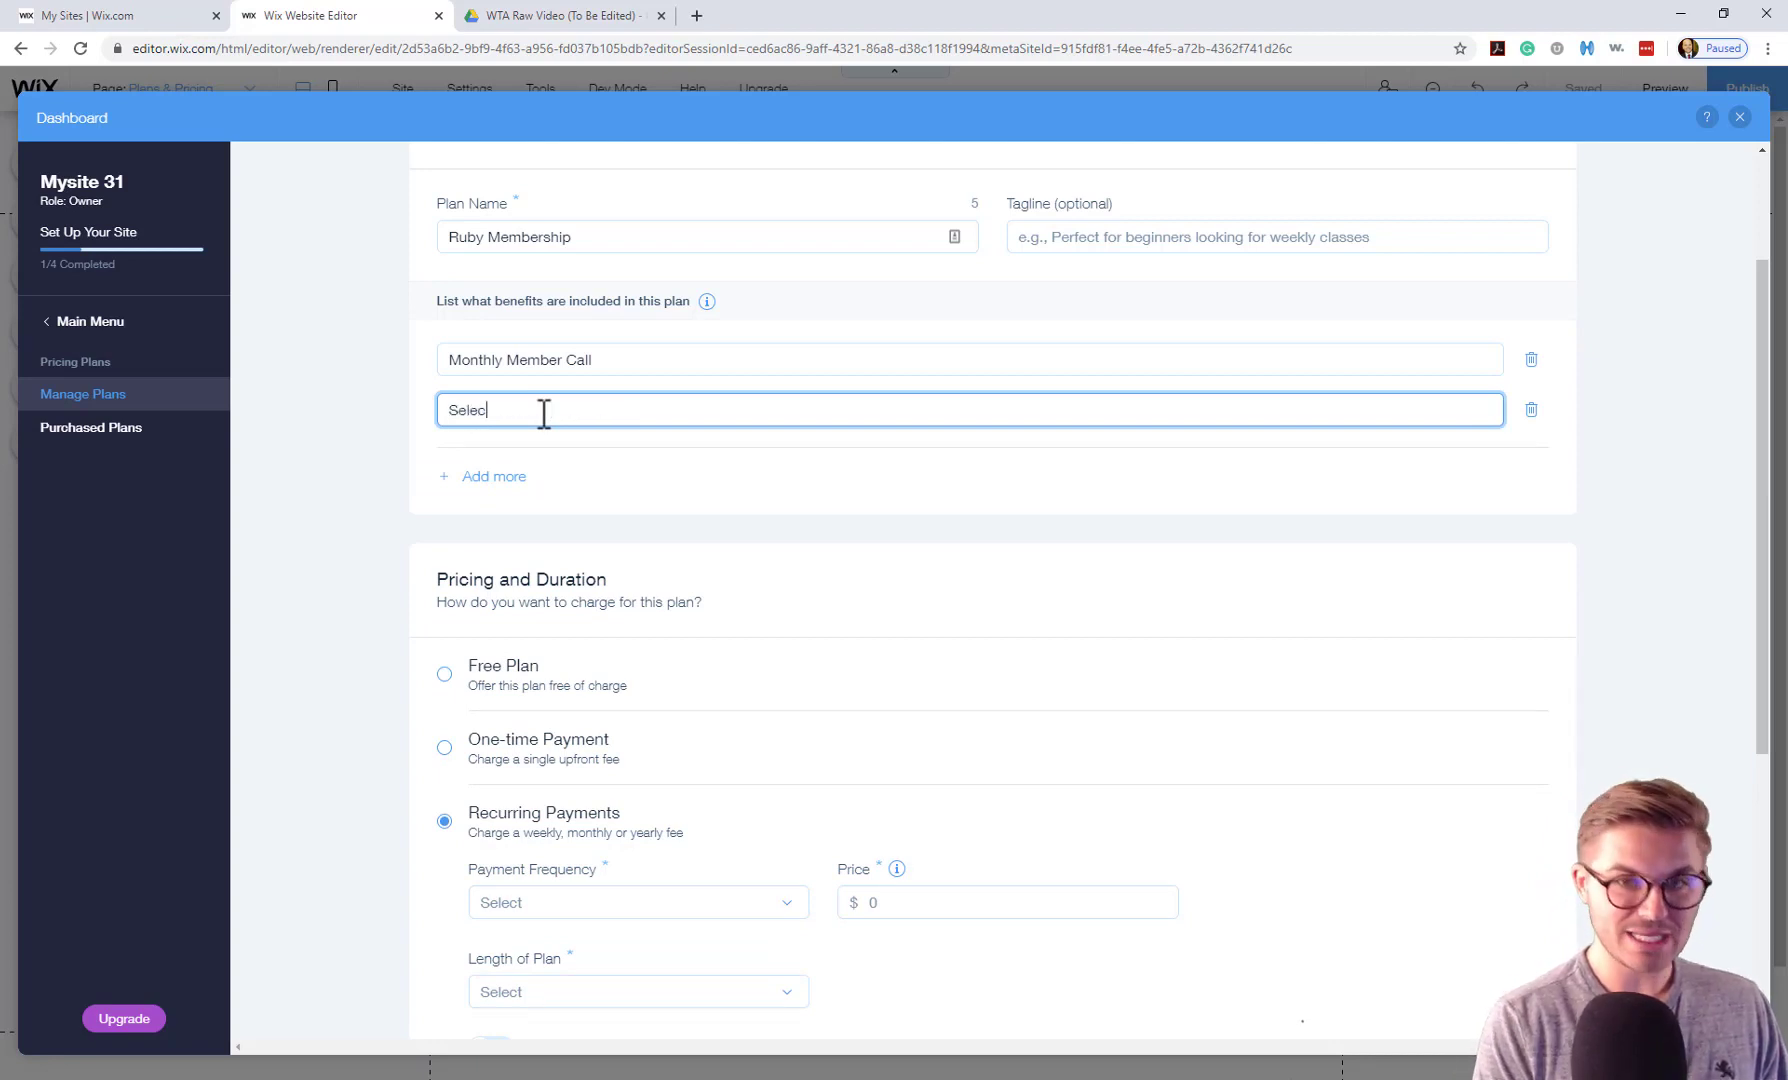
{"action": "type", "text": "t Content"}
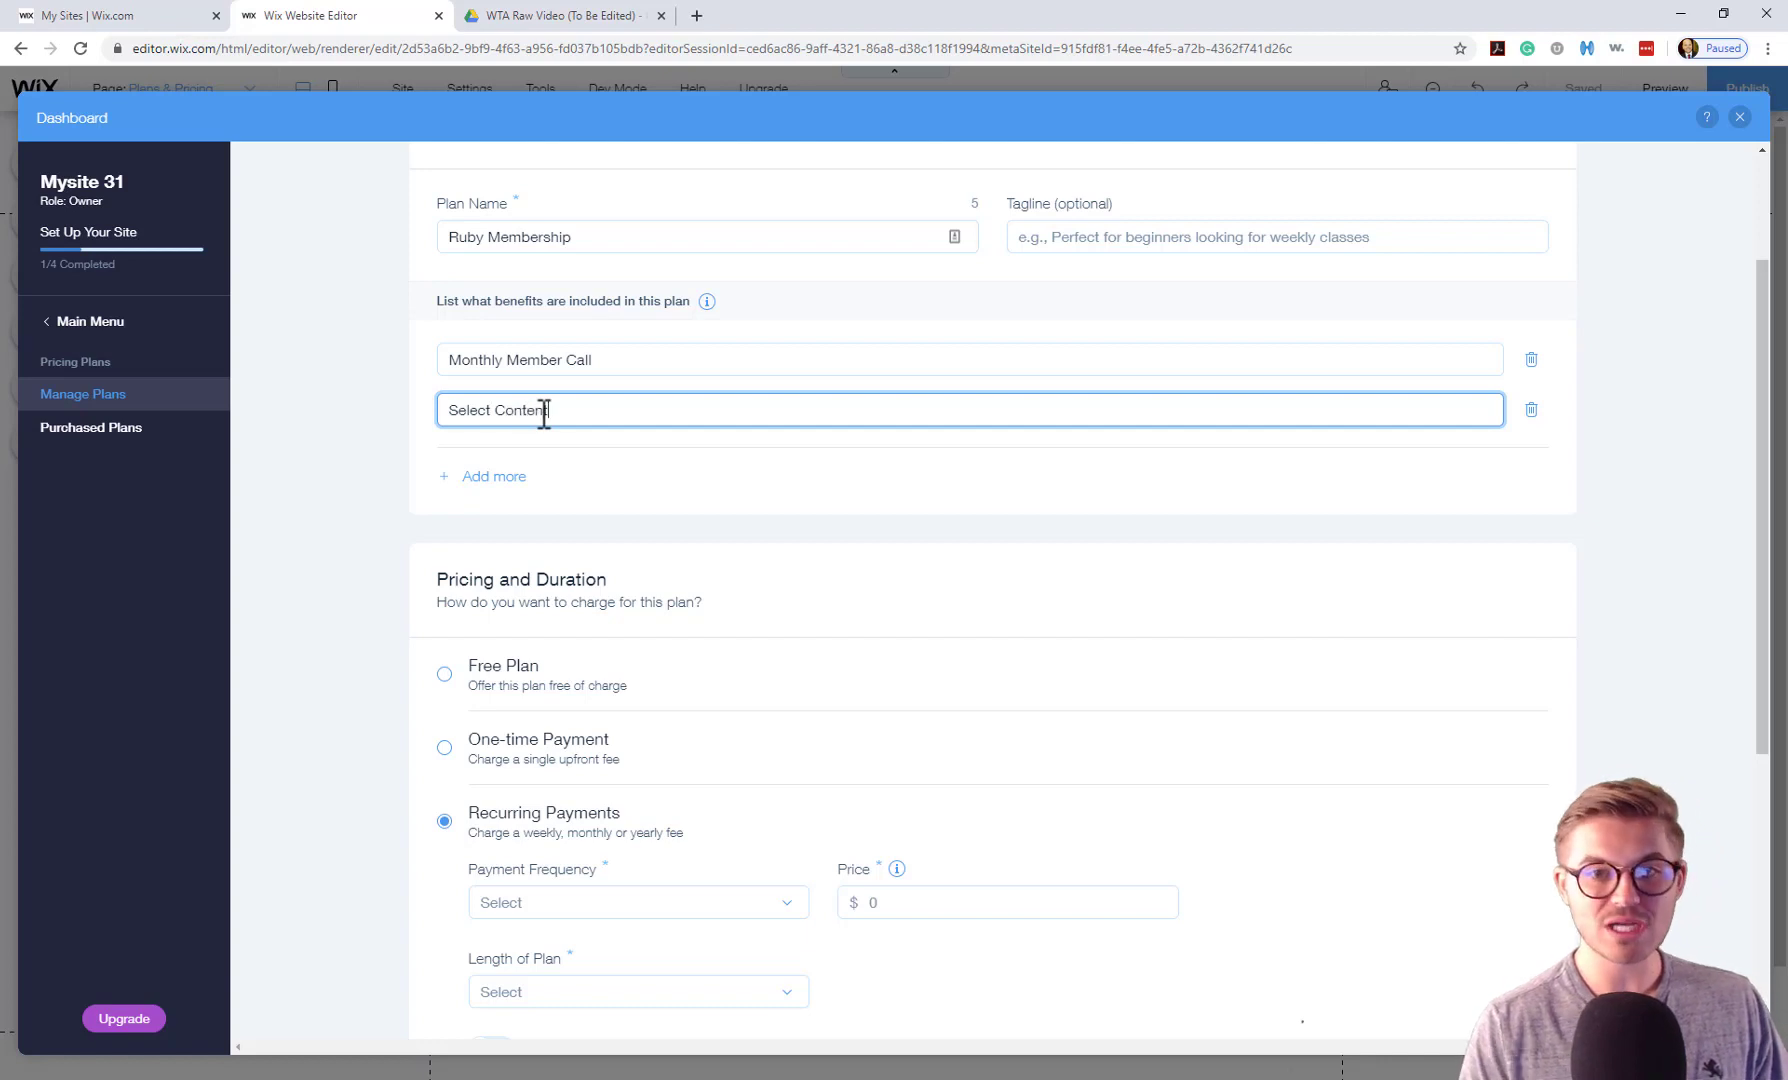
{"action": "left_click", "coordinate": [466, 478]}
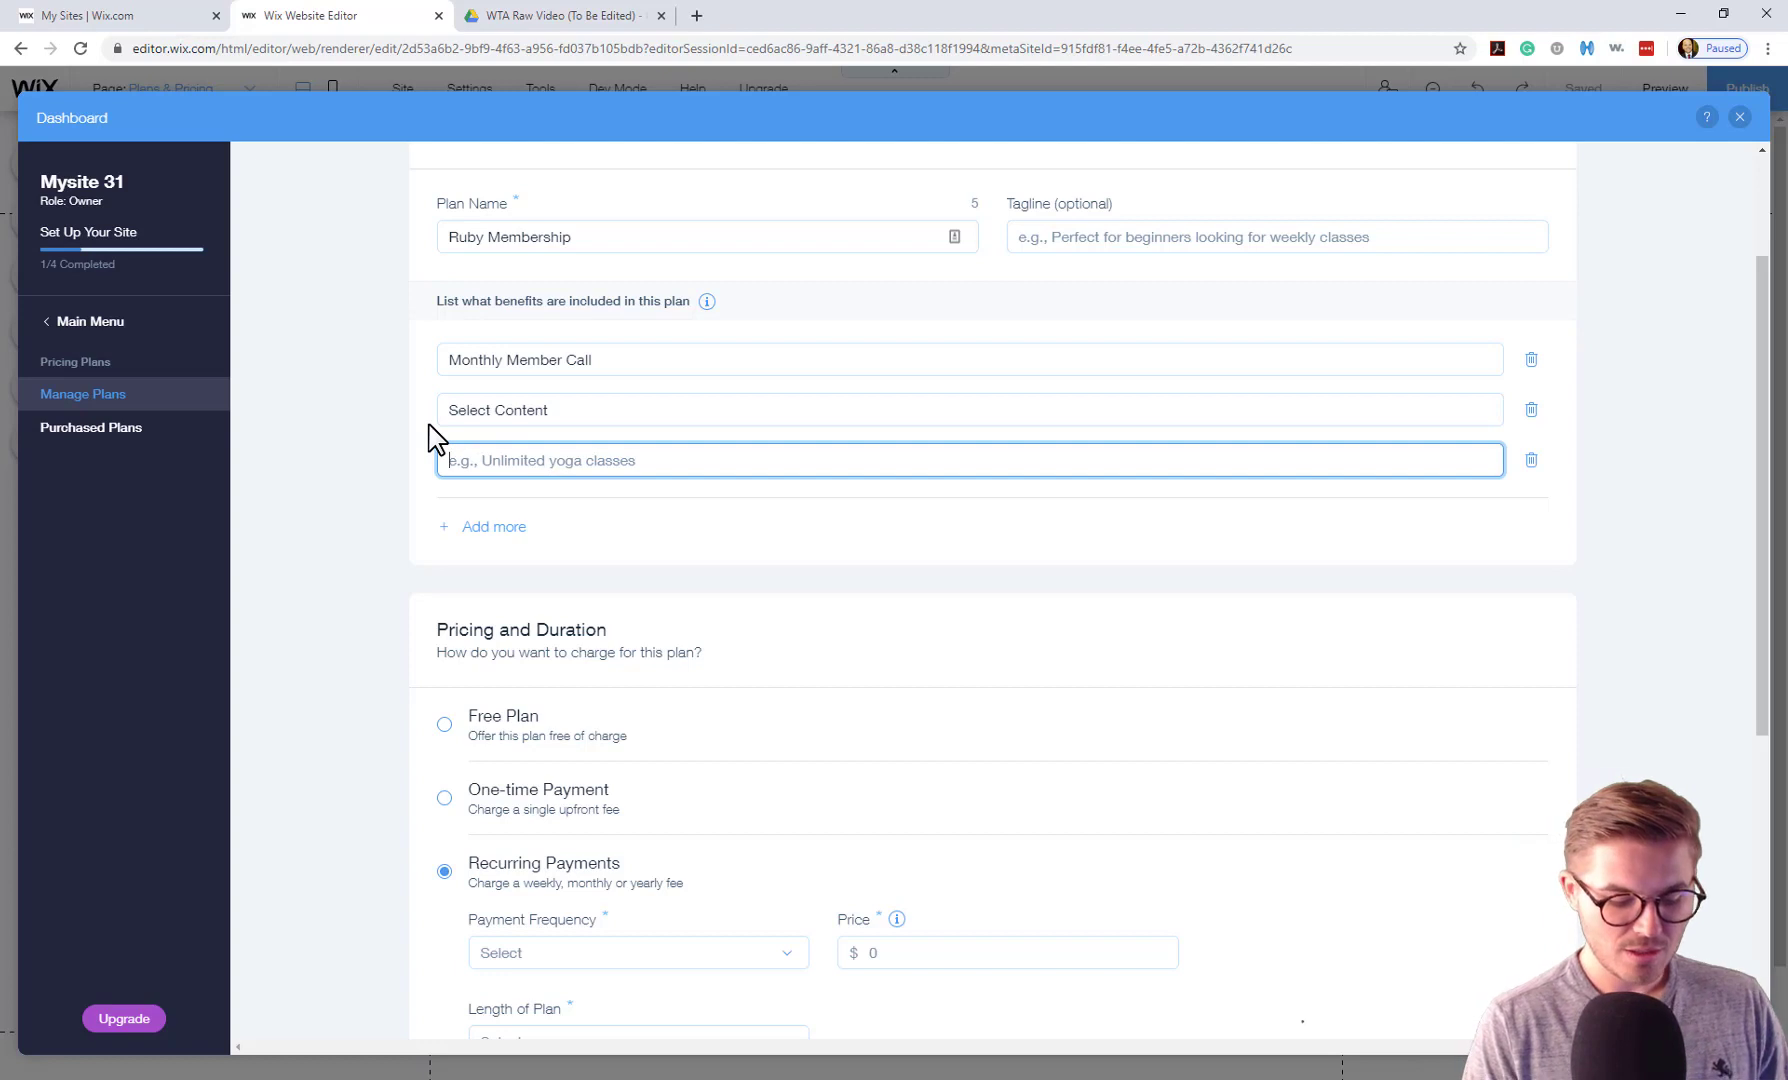
{"action": "type", "text": "Member Forum"}
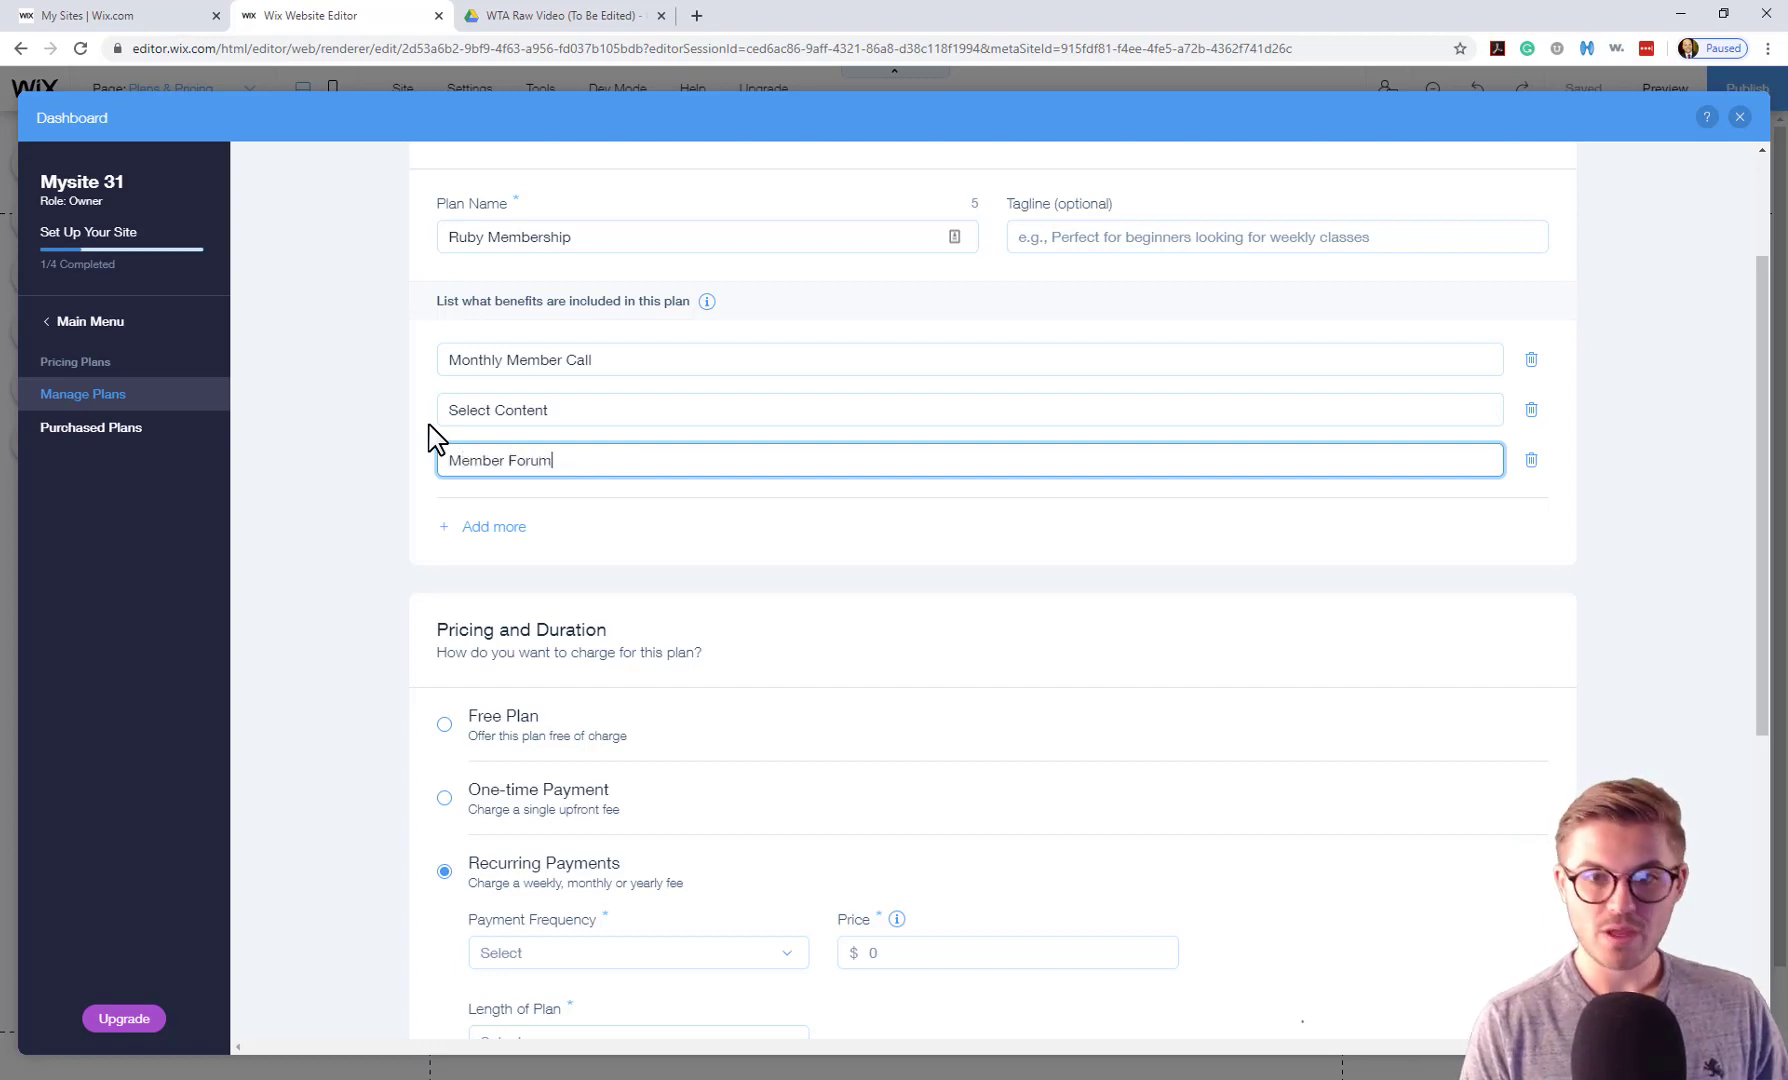
{"action": "left_click", "coordinate": [356, 446]}
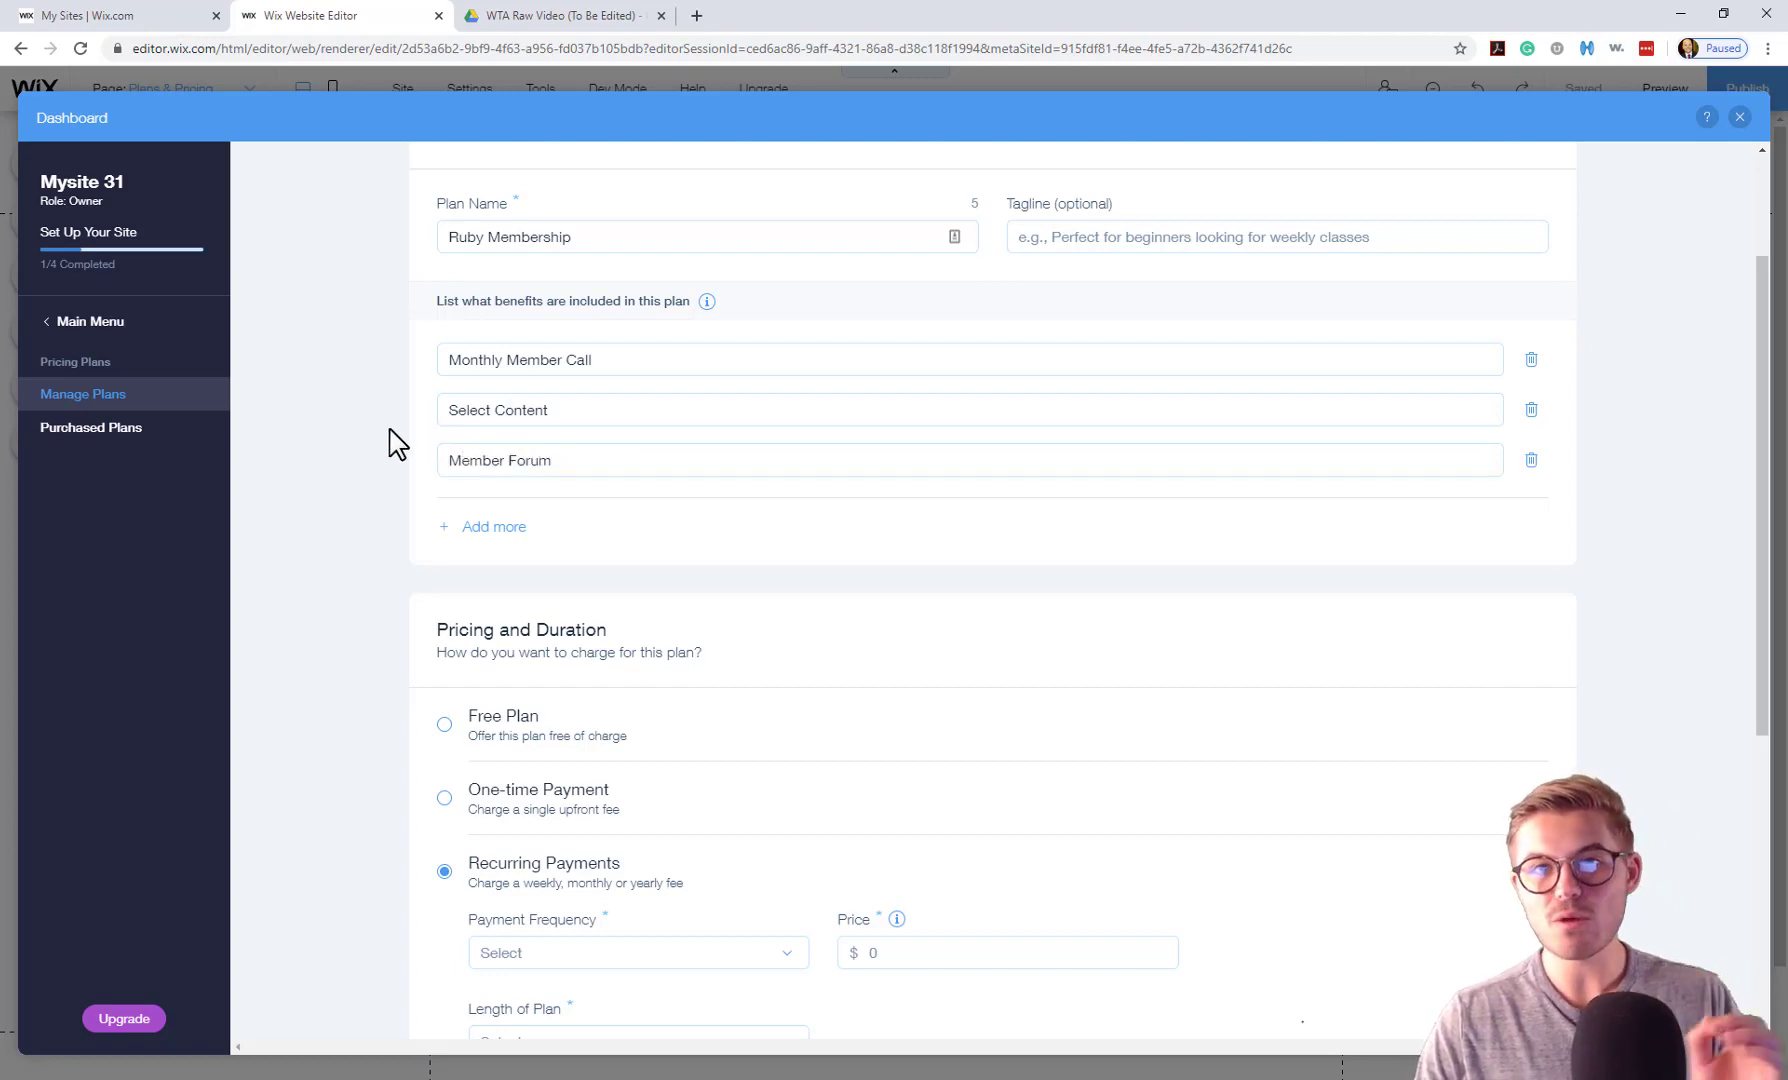
Set Ruby Membership to a one-time $495 payment with a 2 years plan length.
{"action": "scroll", "coordinate": [398, 445], "scroll_direction": "down", "scroll_amount": 3}
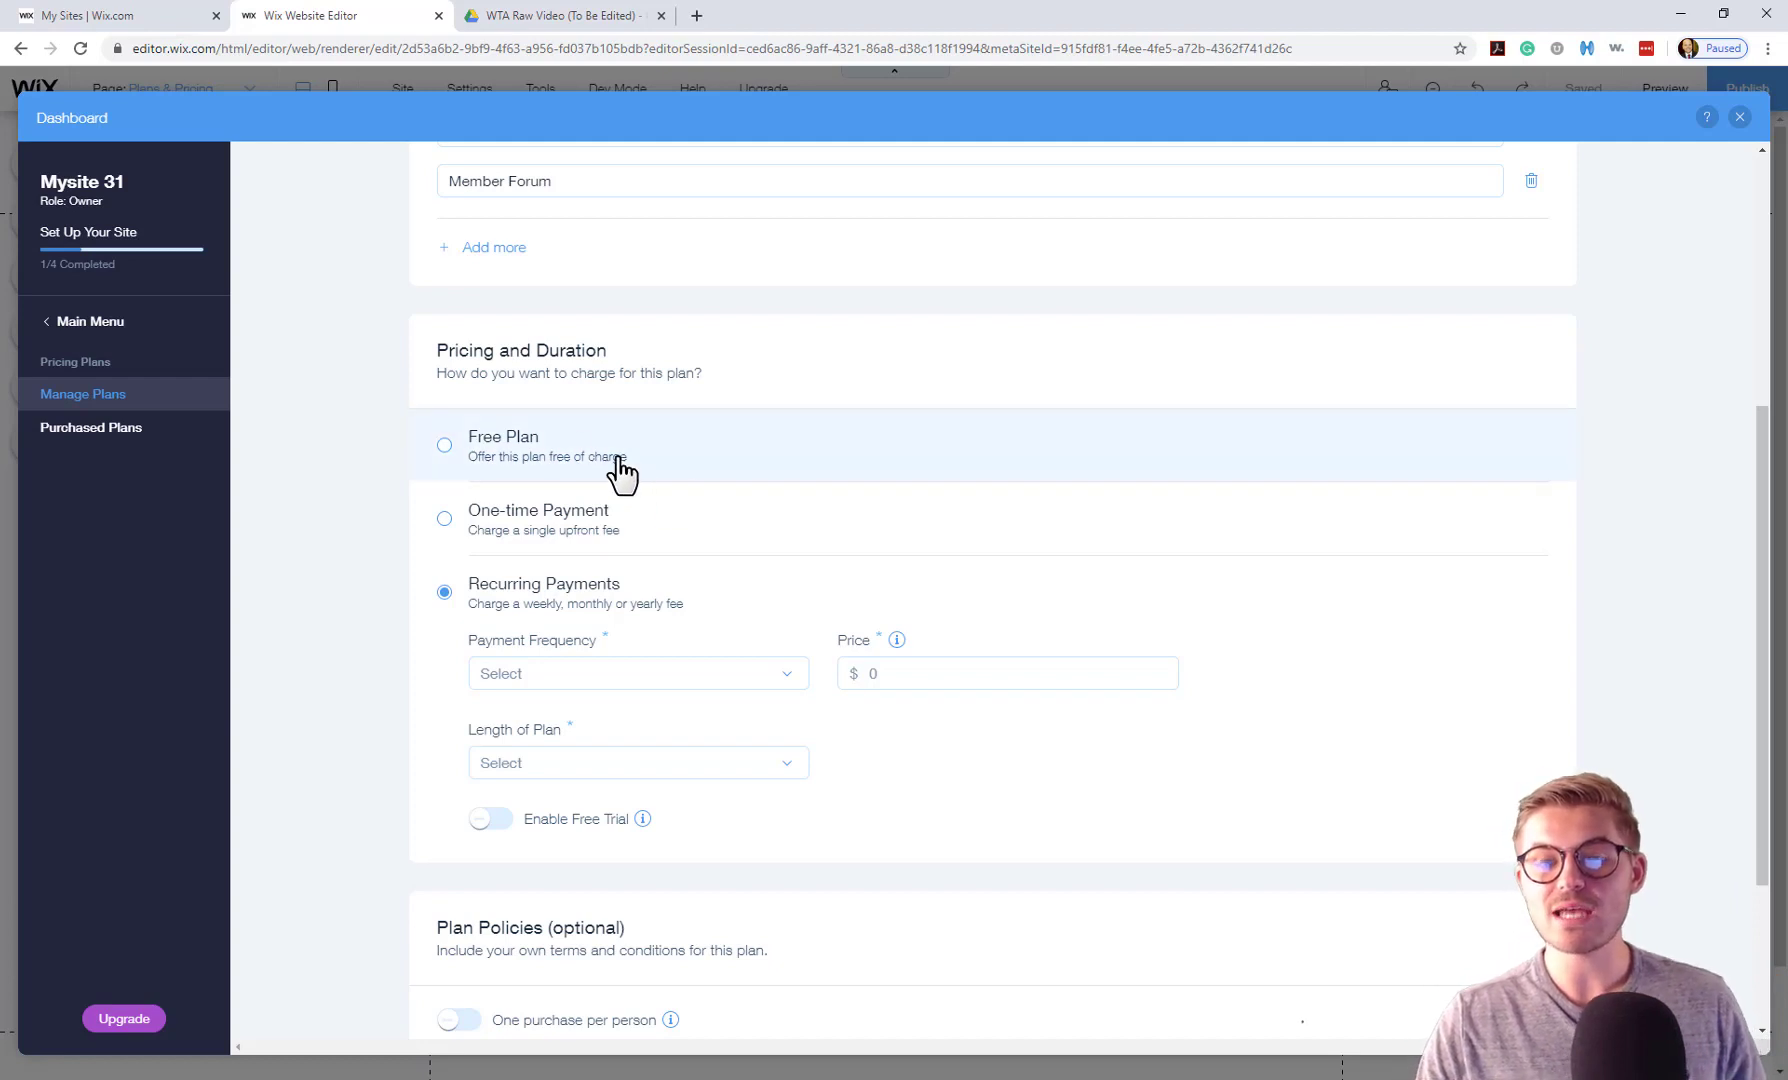
{"action": "left_click", "coordinate": [590, 530]}
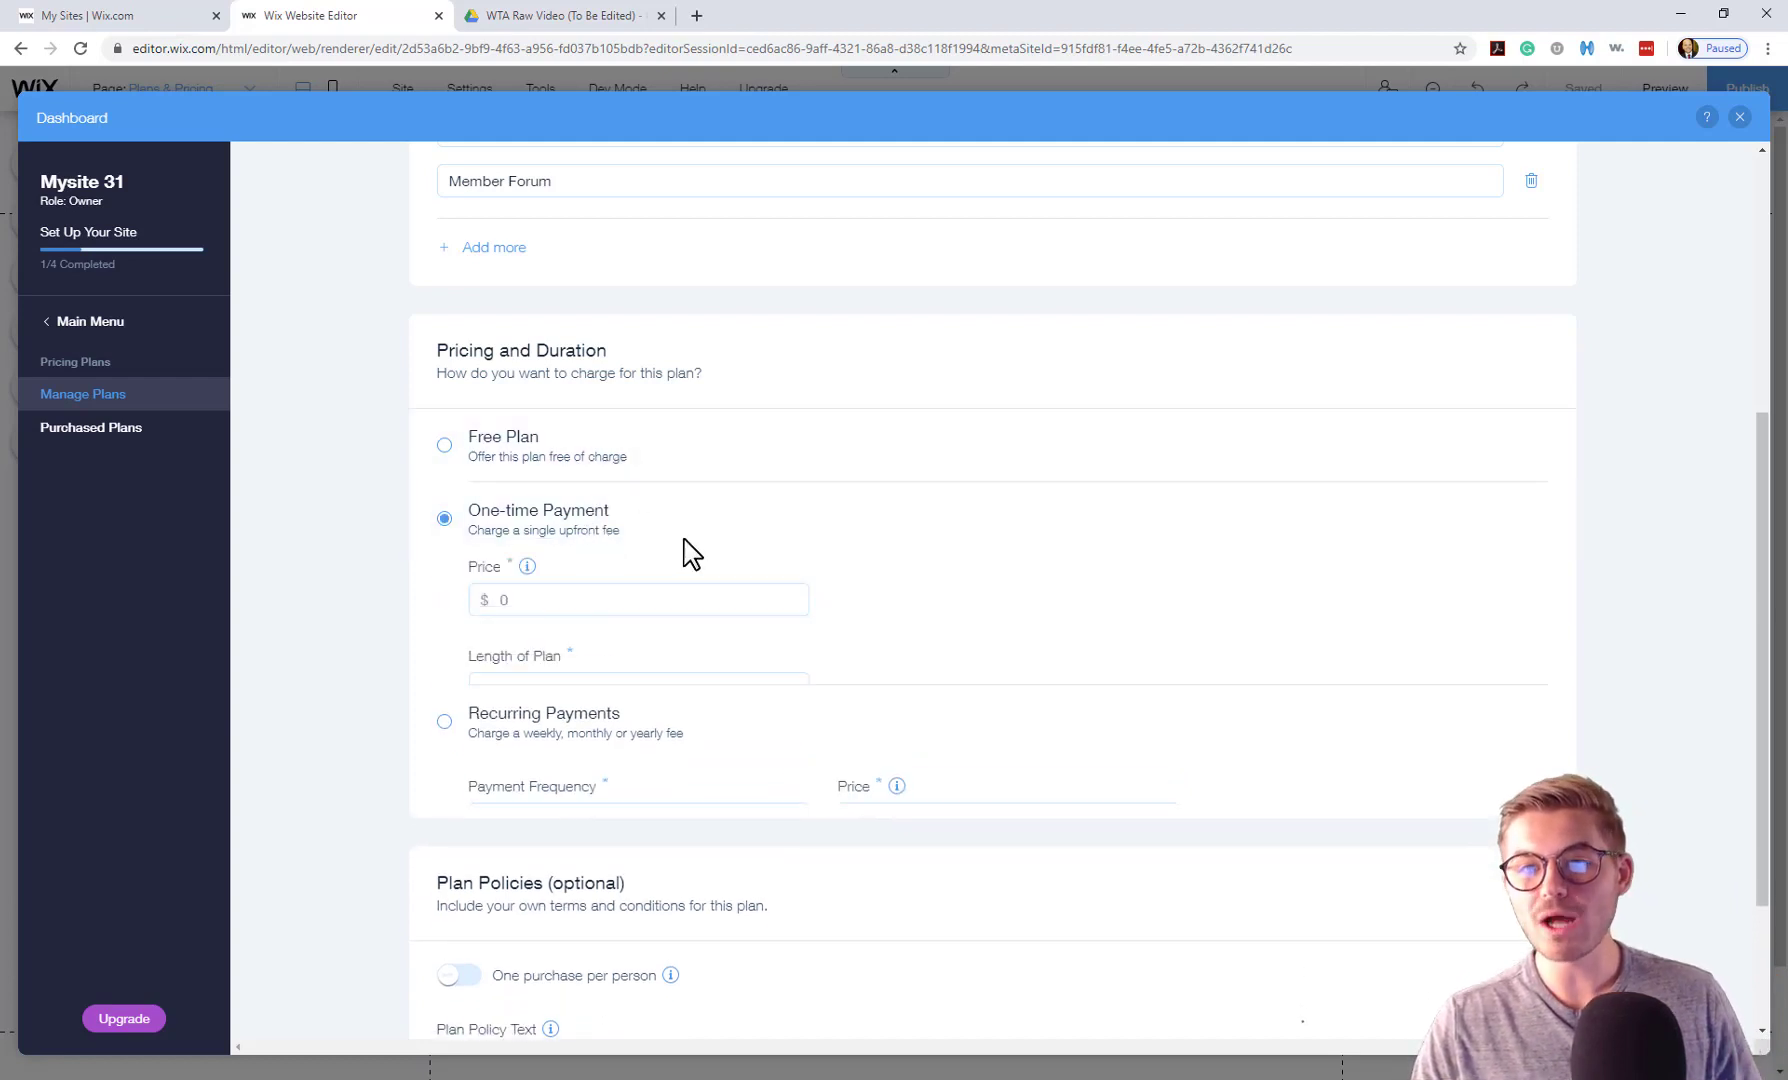
{"action": "left_click", "coordinate": [611, 599]}
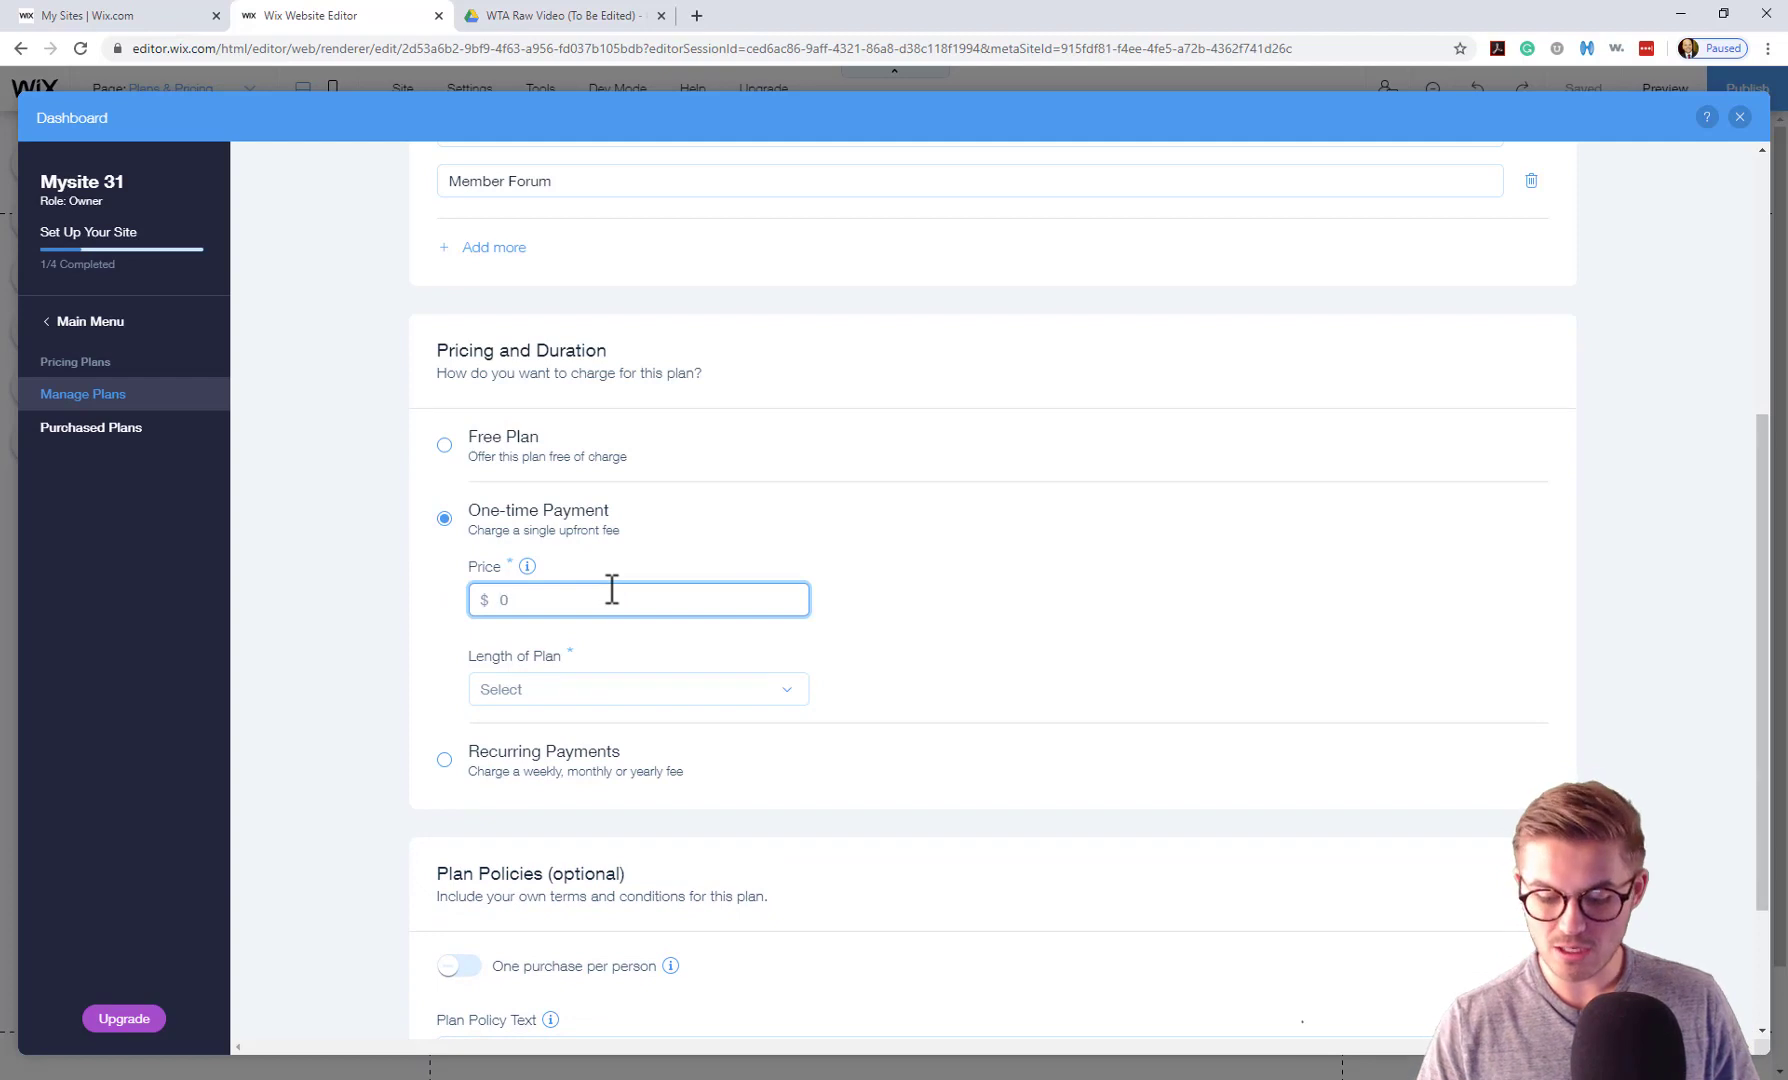
{"action": "type", "text": "495"}
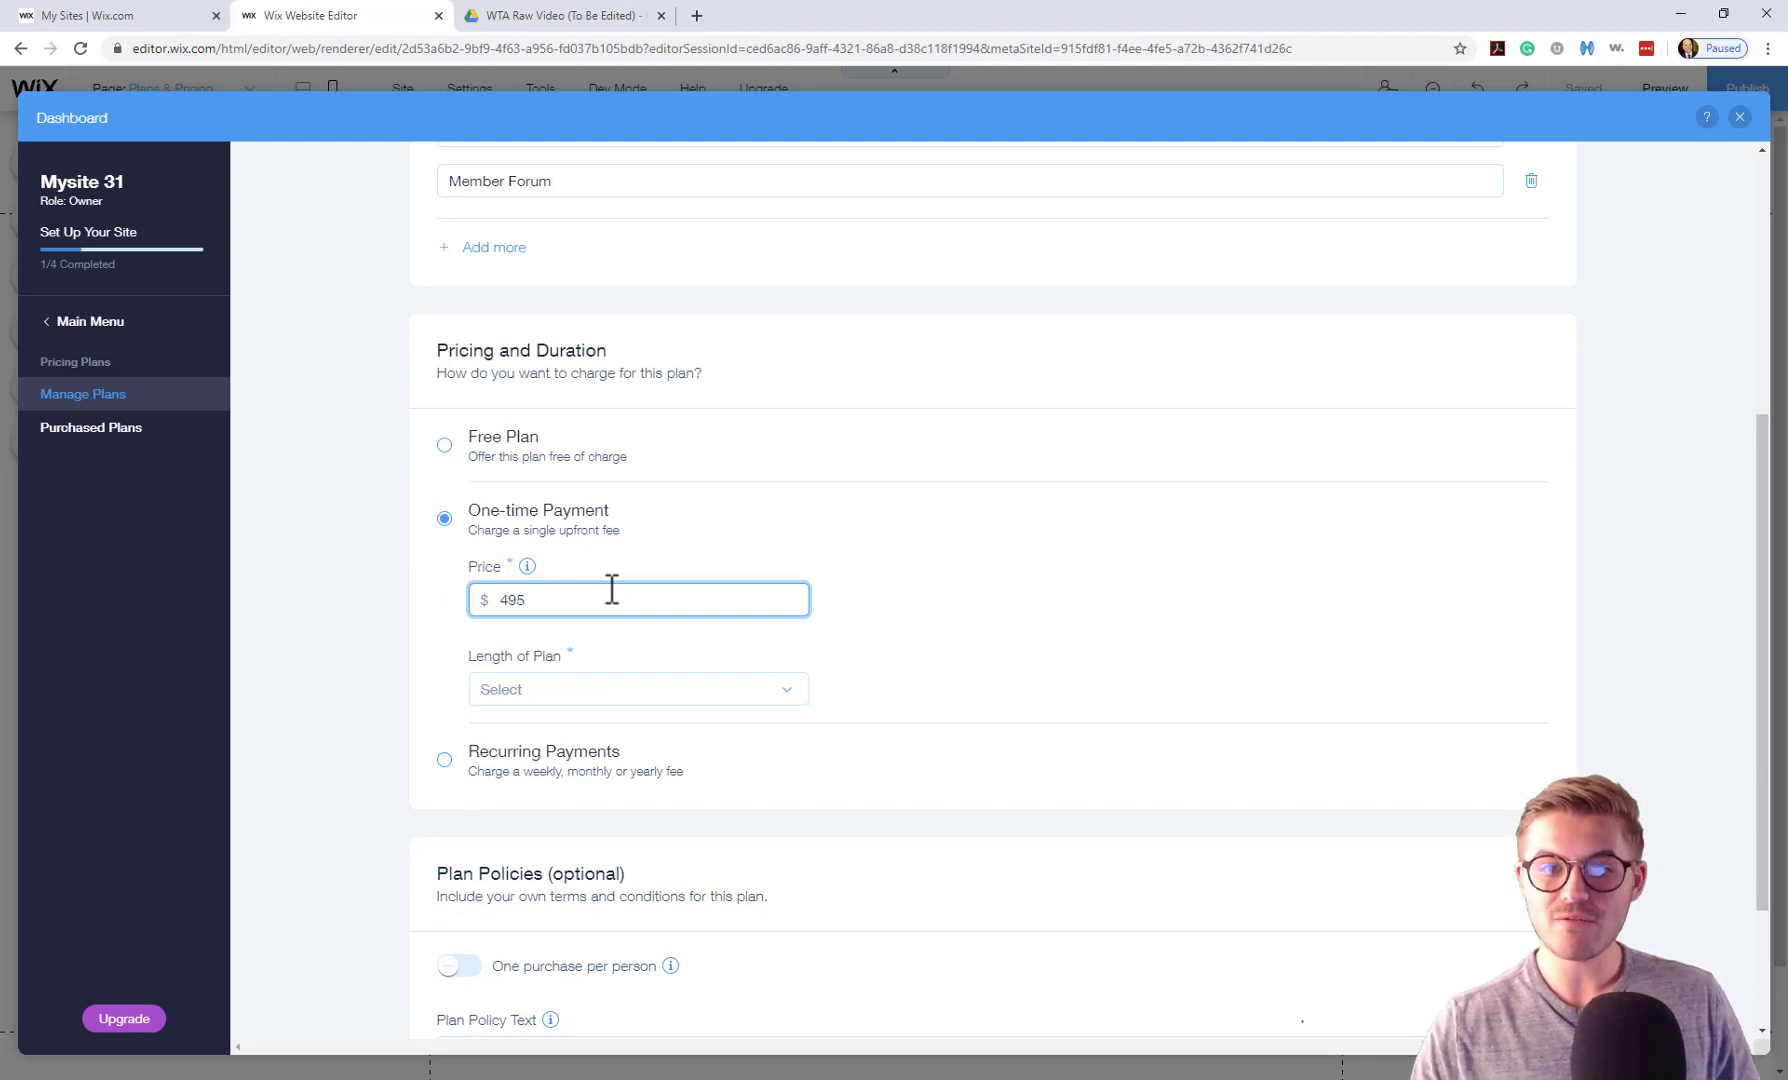
{"action": "left_click", "coordinate": [600, 692]}
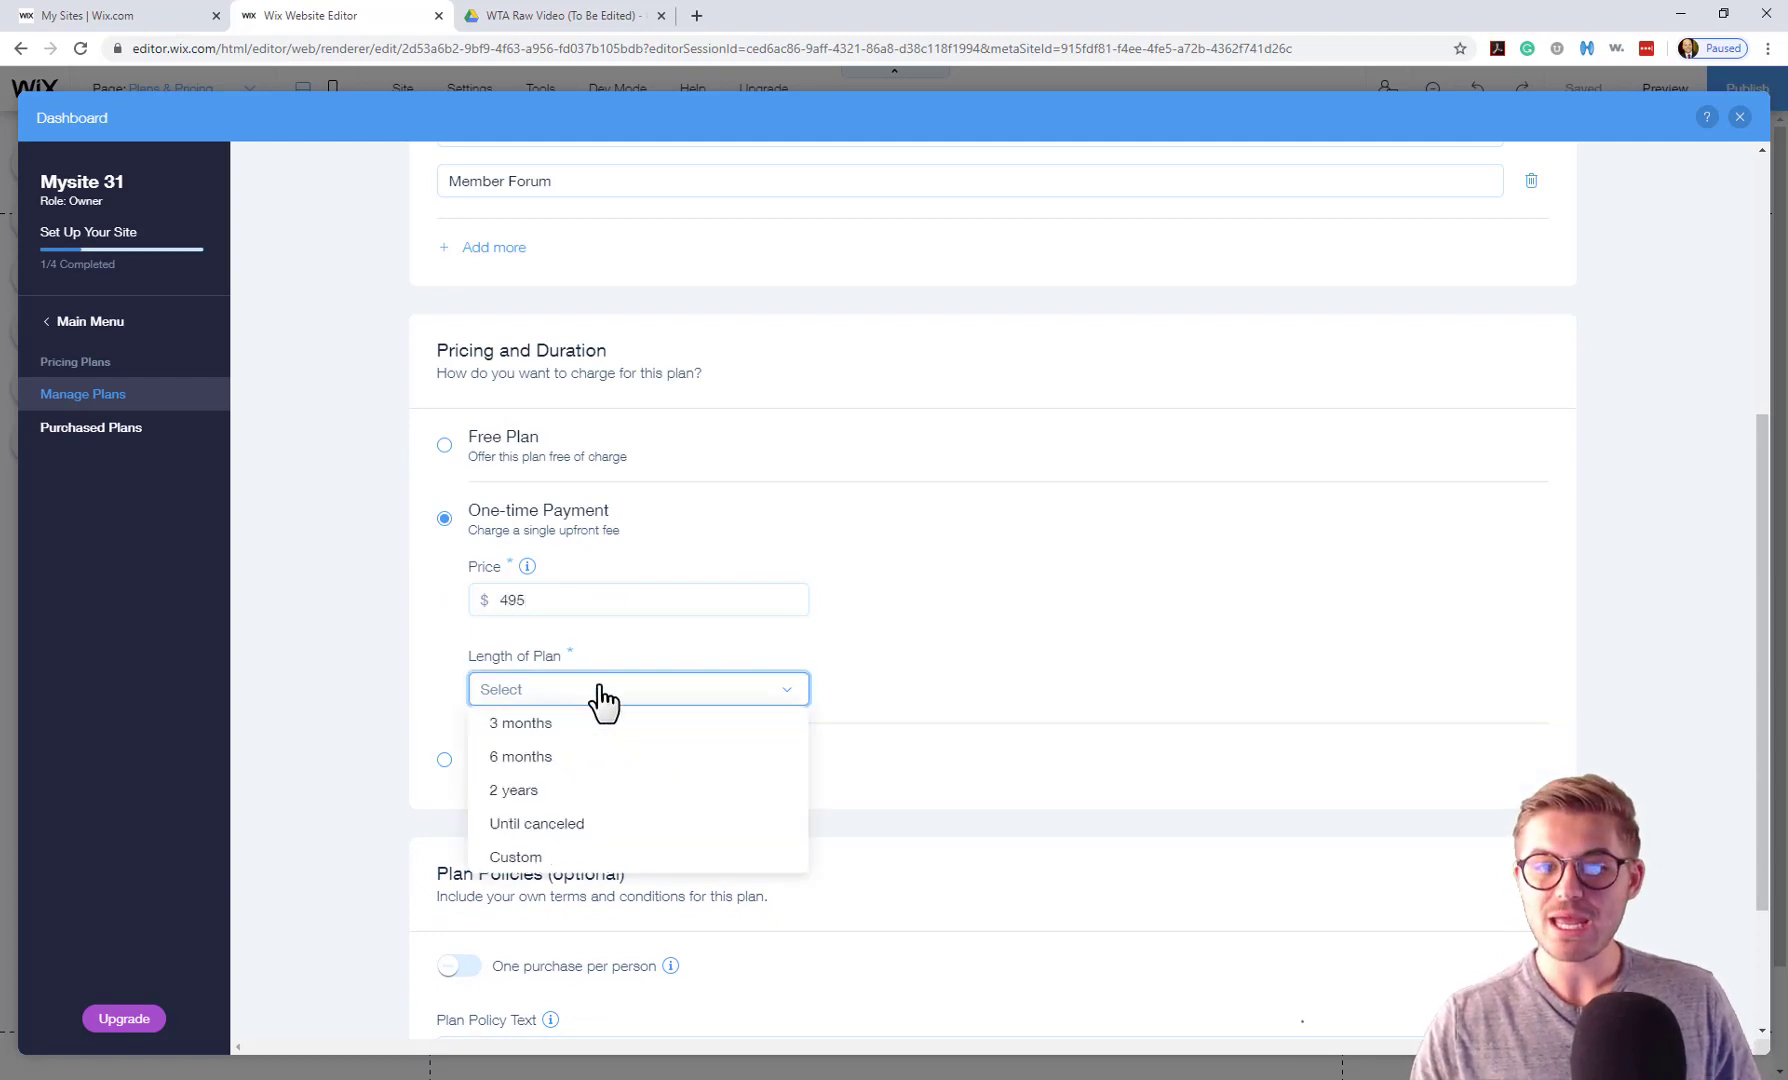
{"action": "left_click", "coordinate": [535, 826]}
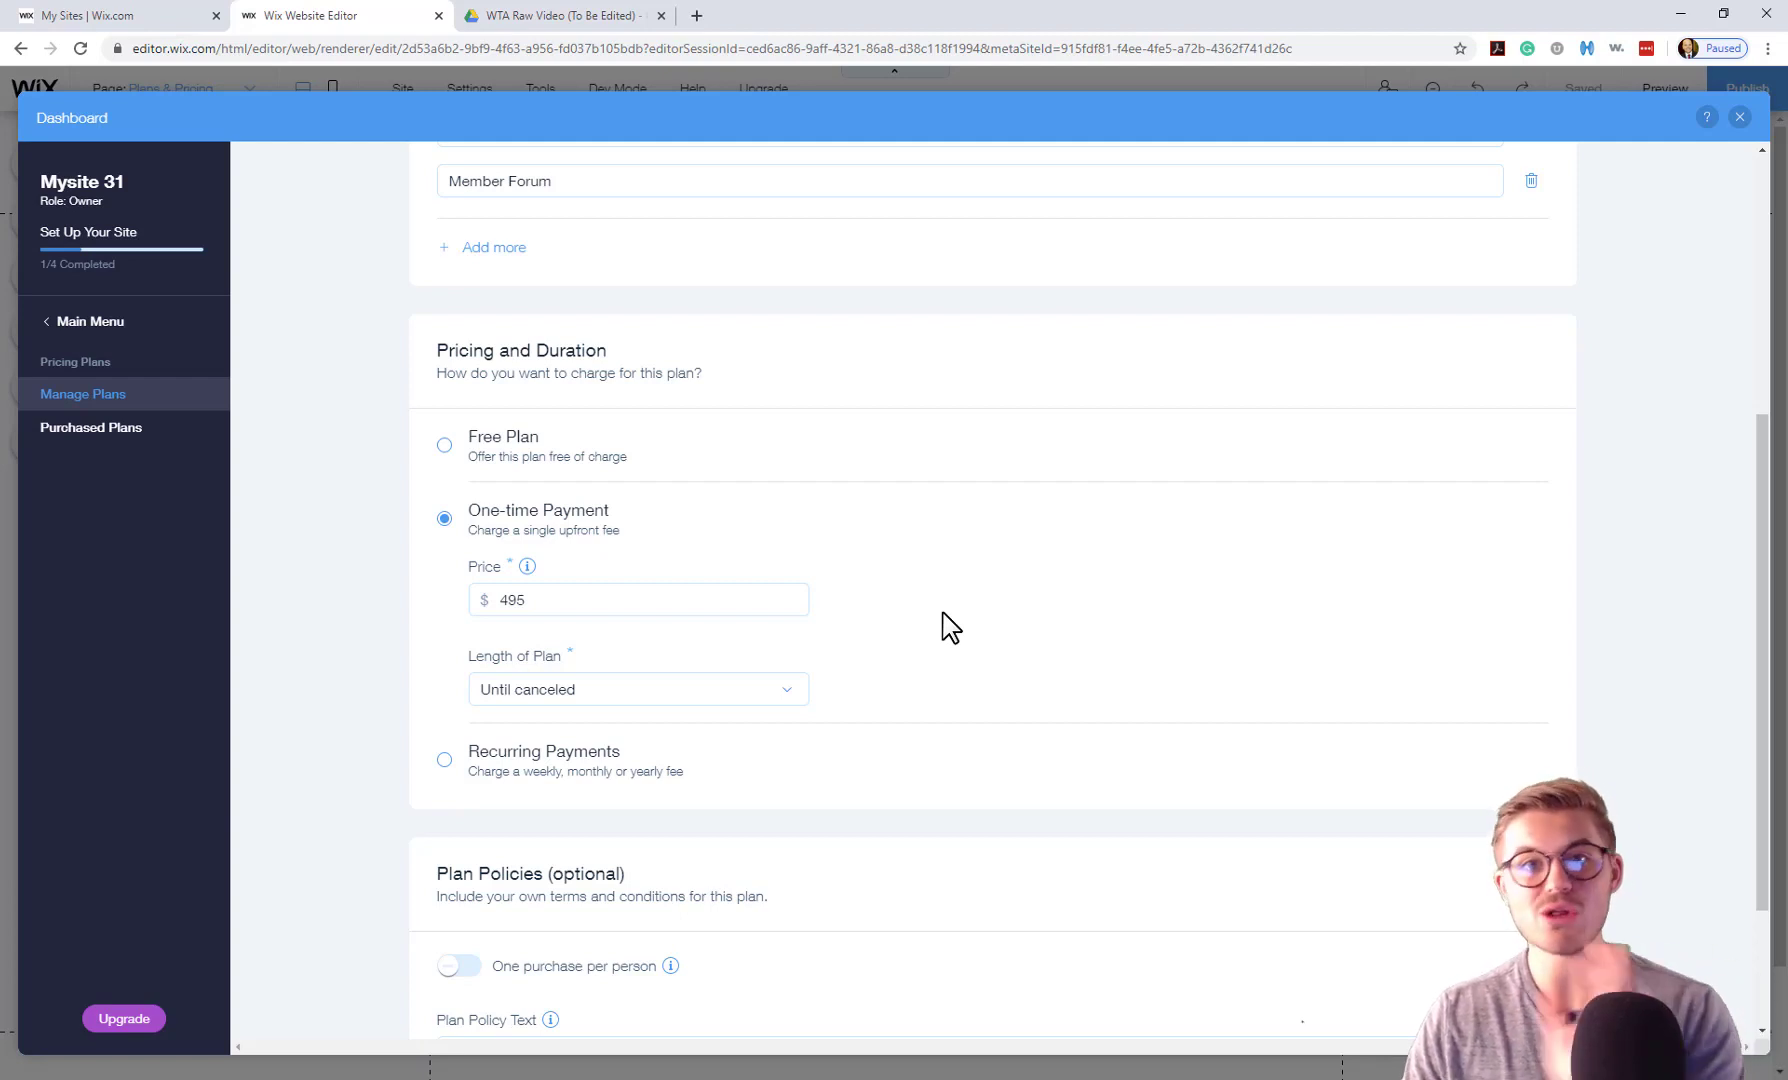
{"action": "left_click", "coordinate": [707, 690]}
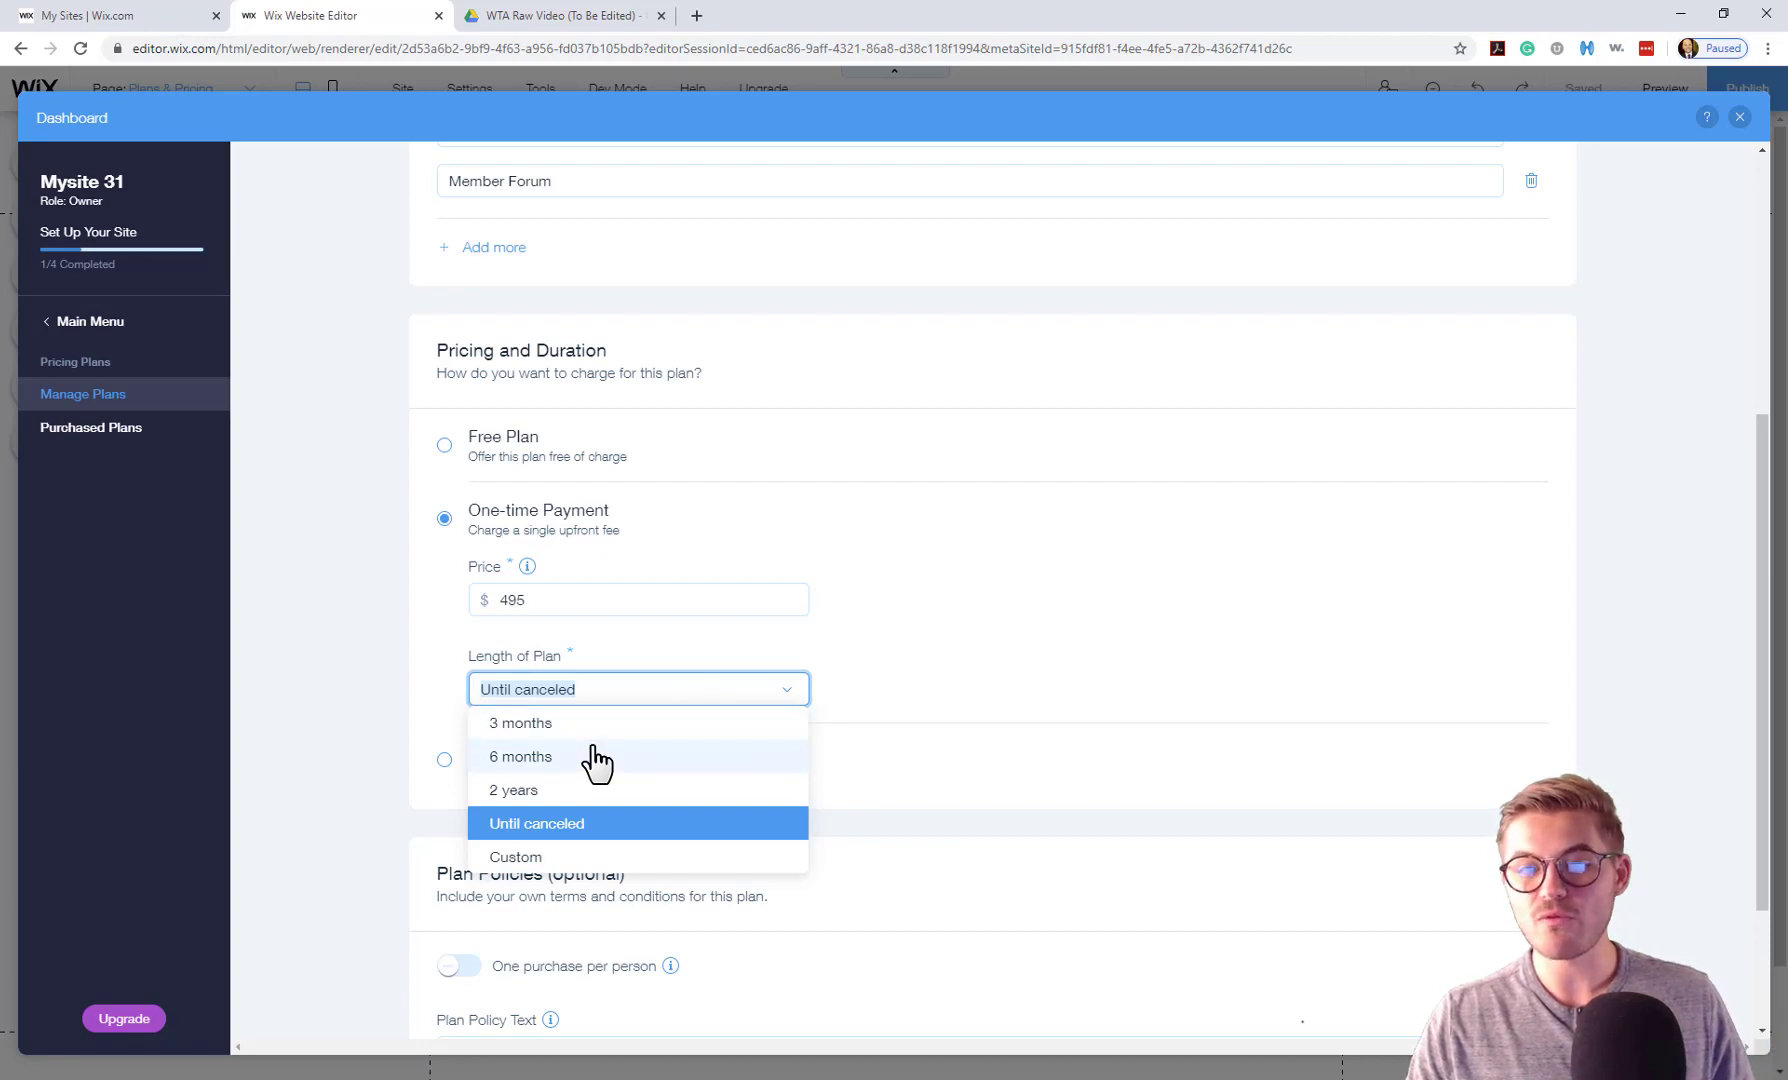
{"action": "left_click", "coordinate": [546, 791]}
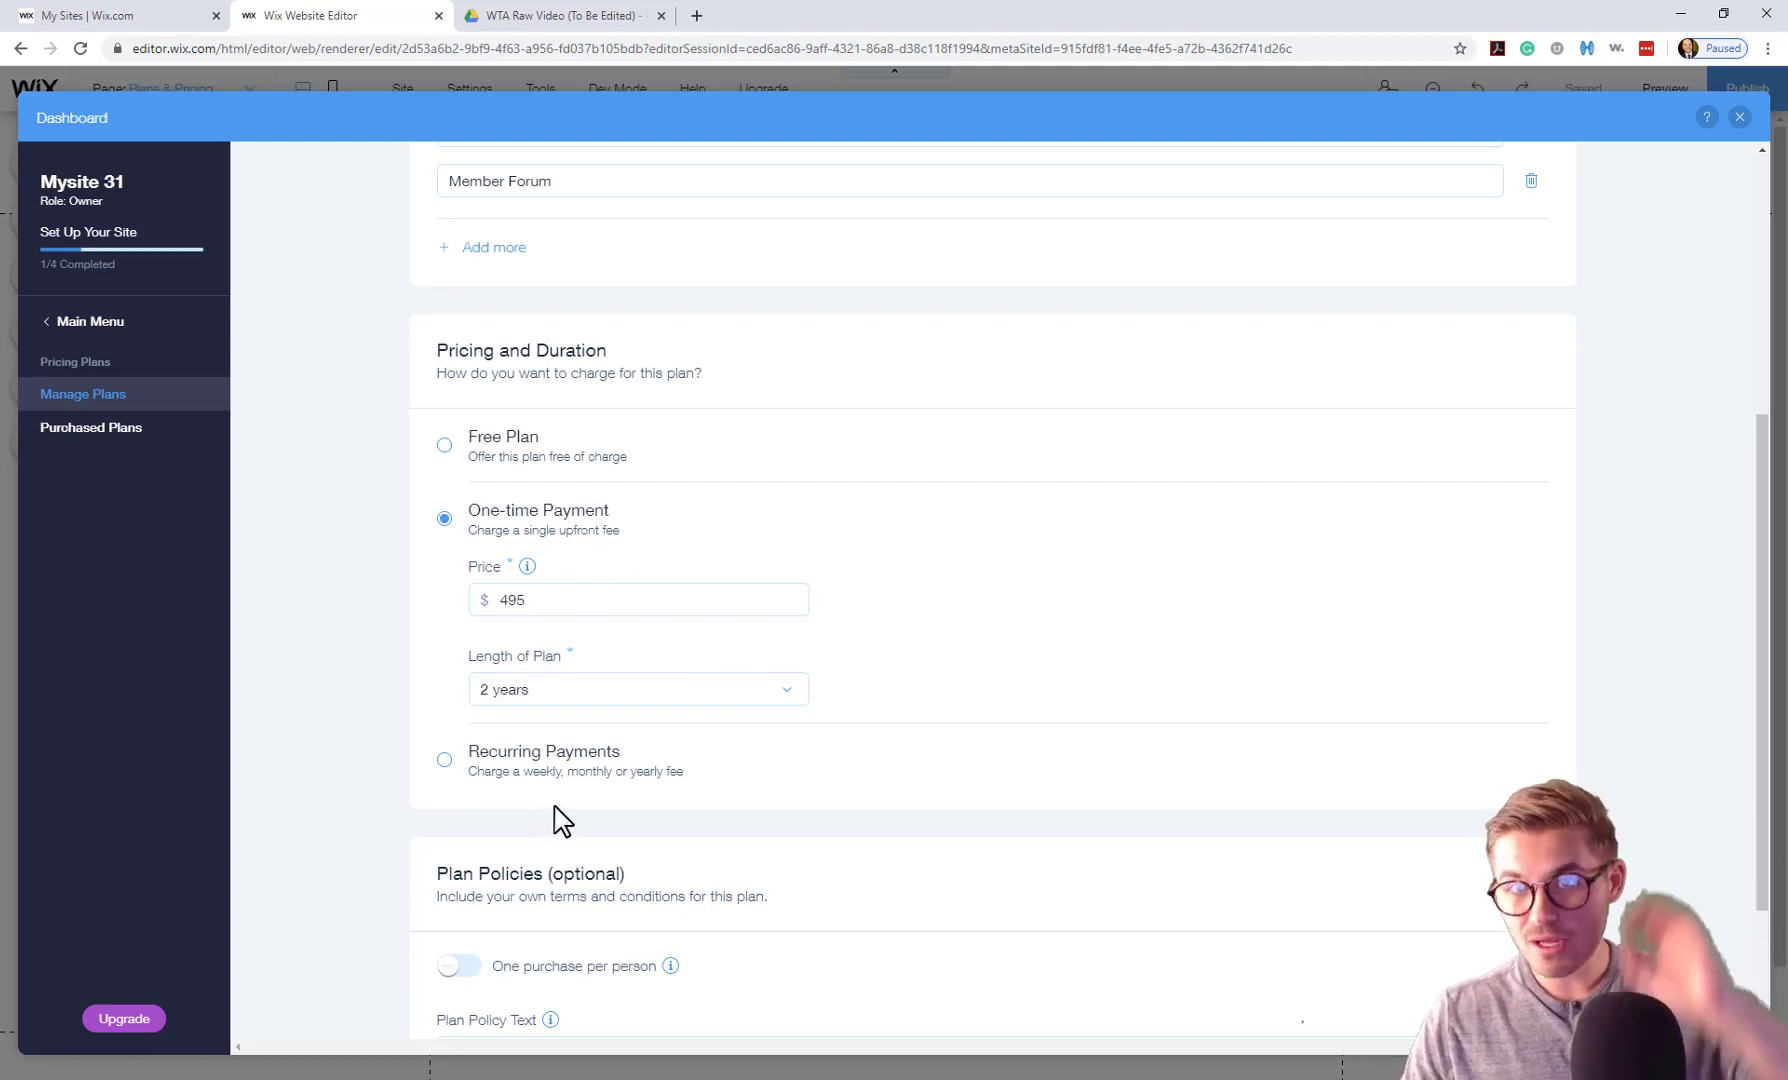
Switch the plan to yearly recurring payments of $495 with a 2 years length.
{"action": "left_click", "coordinate": [511, 768]}
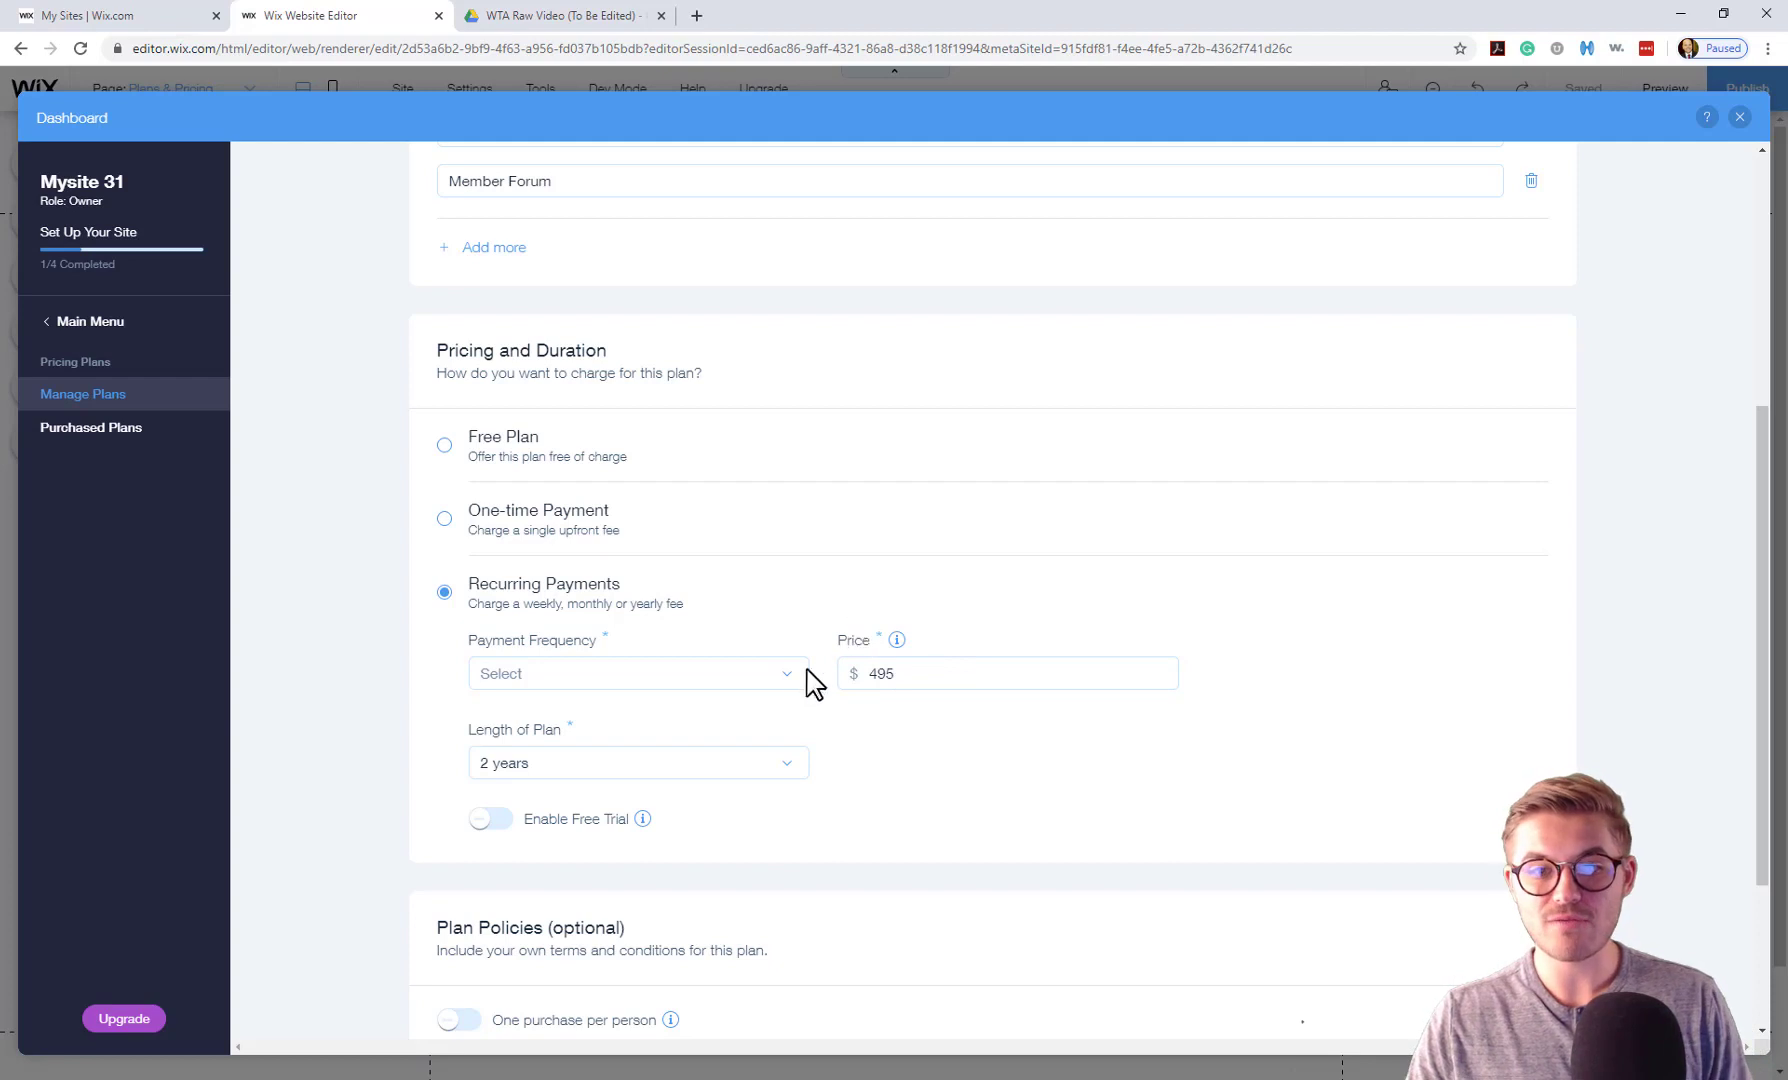
{"action": "left_click", "coordinate": [743, 683]}
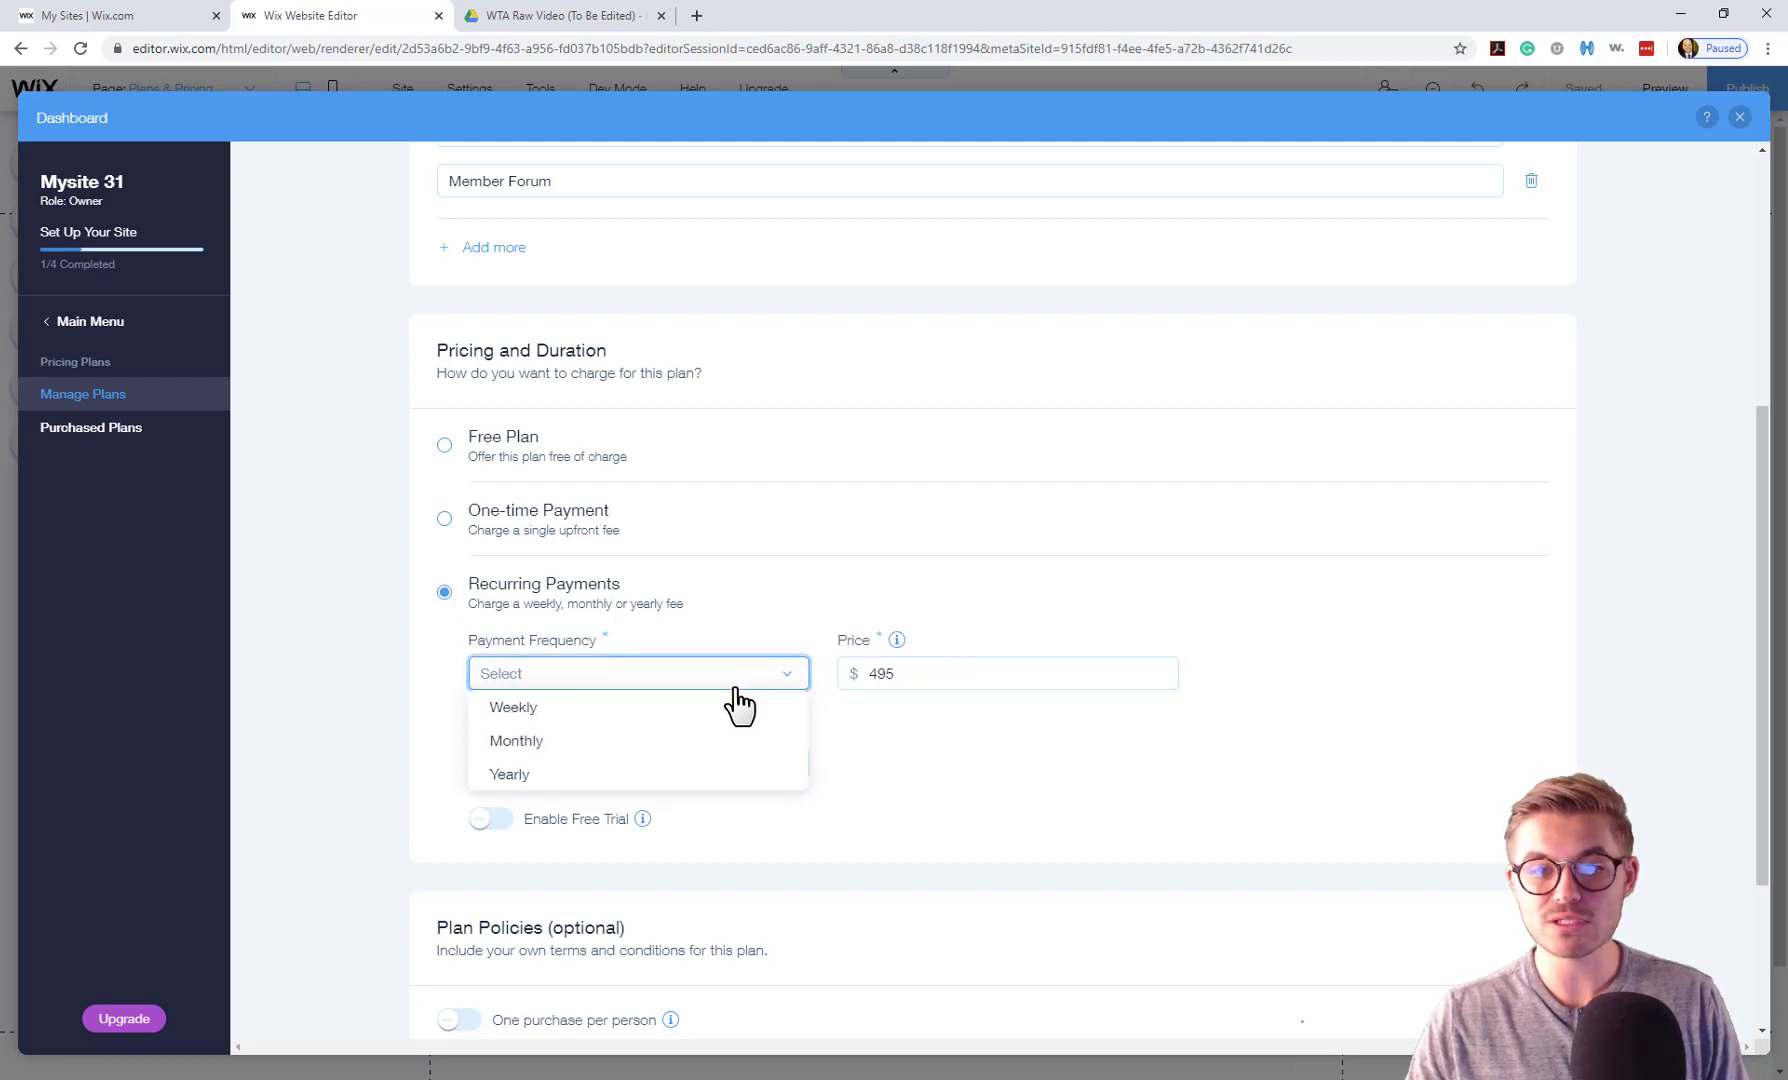
{"action": "left_click", "coordinate": [622, 781]}
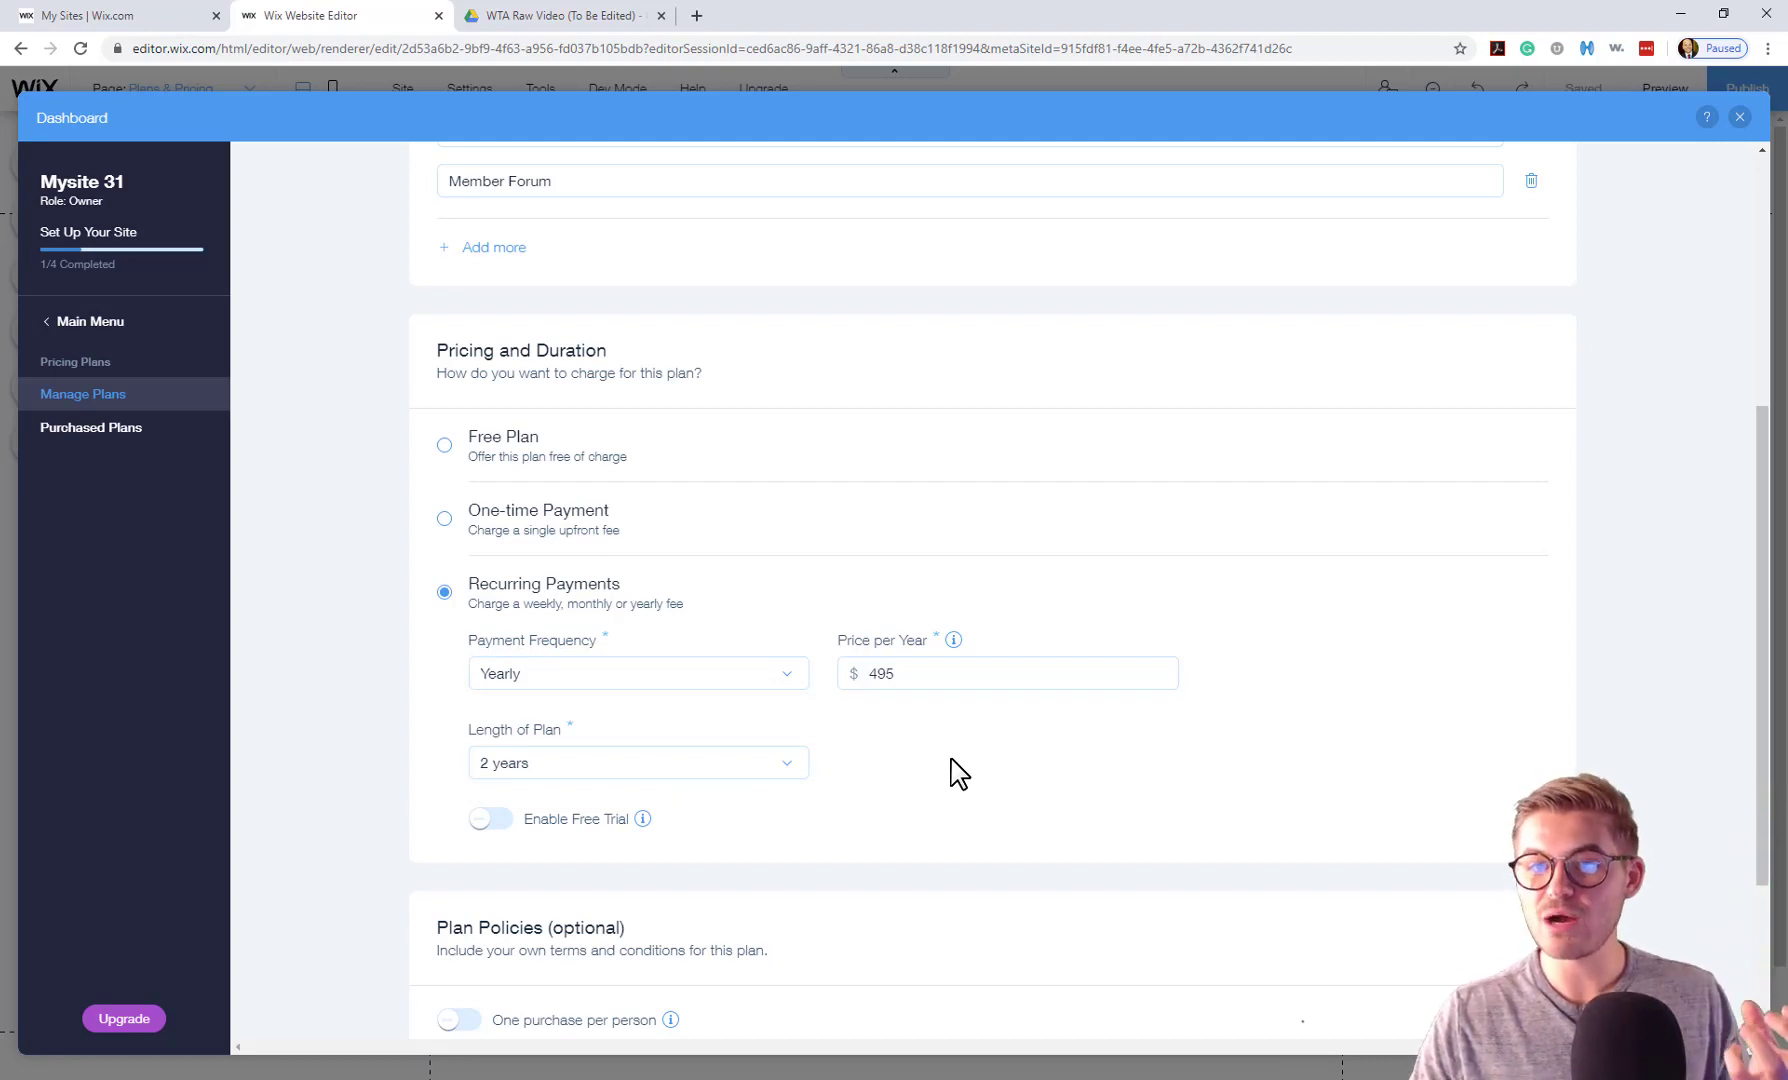
{"action": "left_click", "coordinate": [728, 771]}
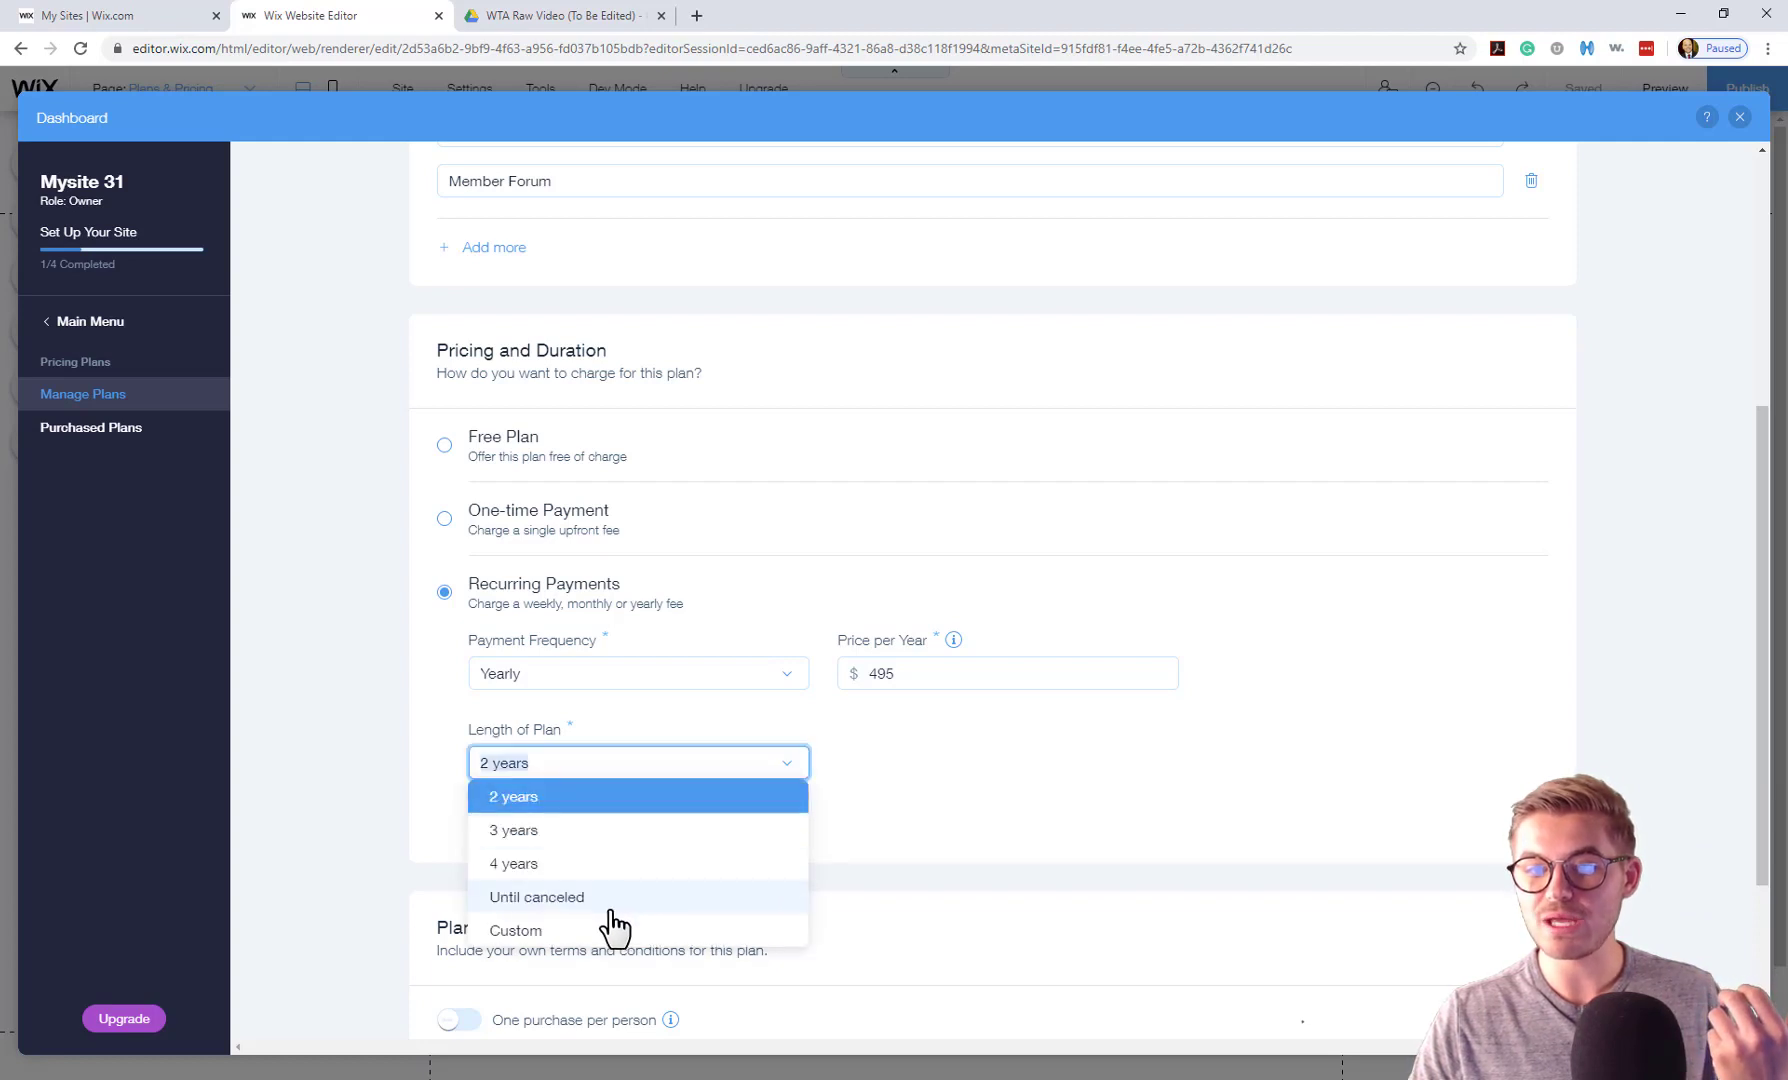
{"action": "left_click", "coordinate": [570, 930]}
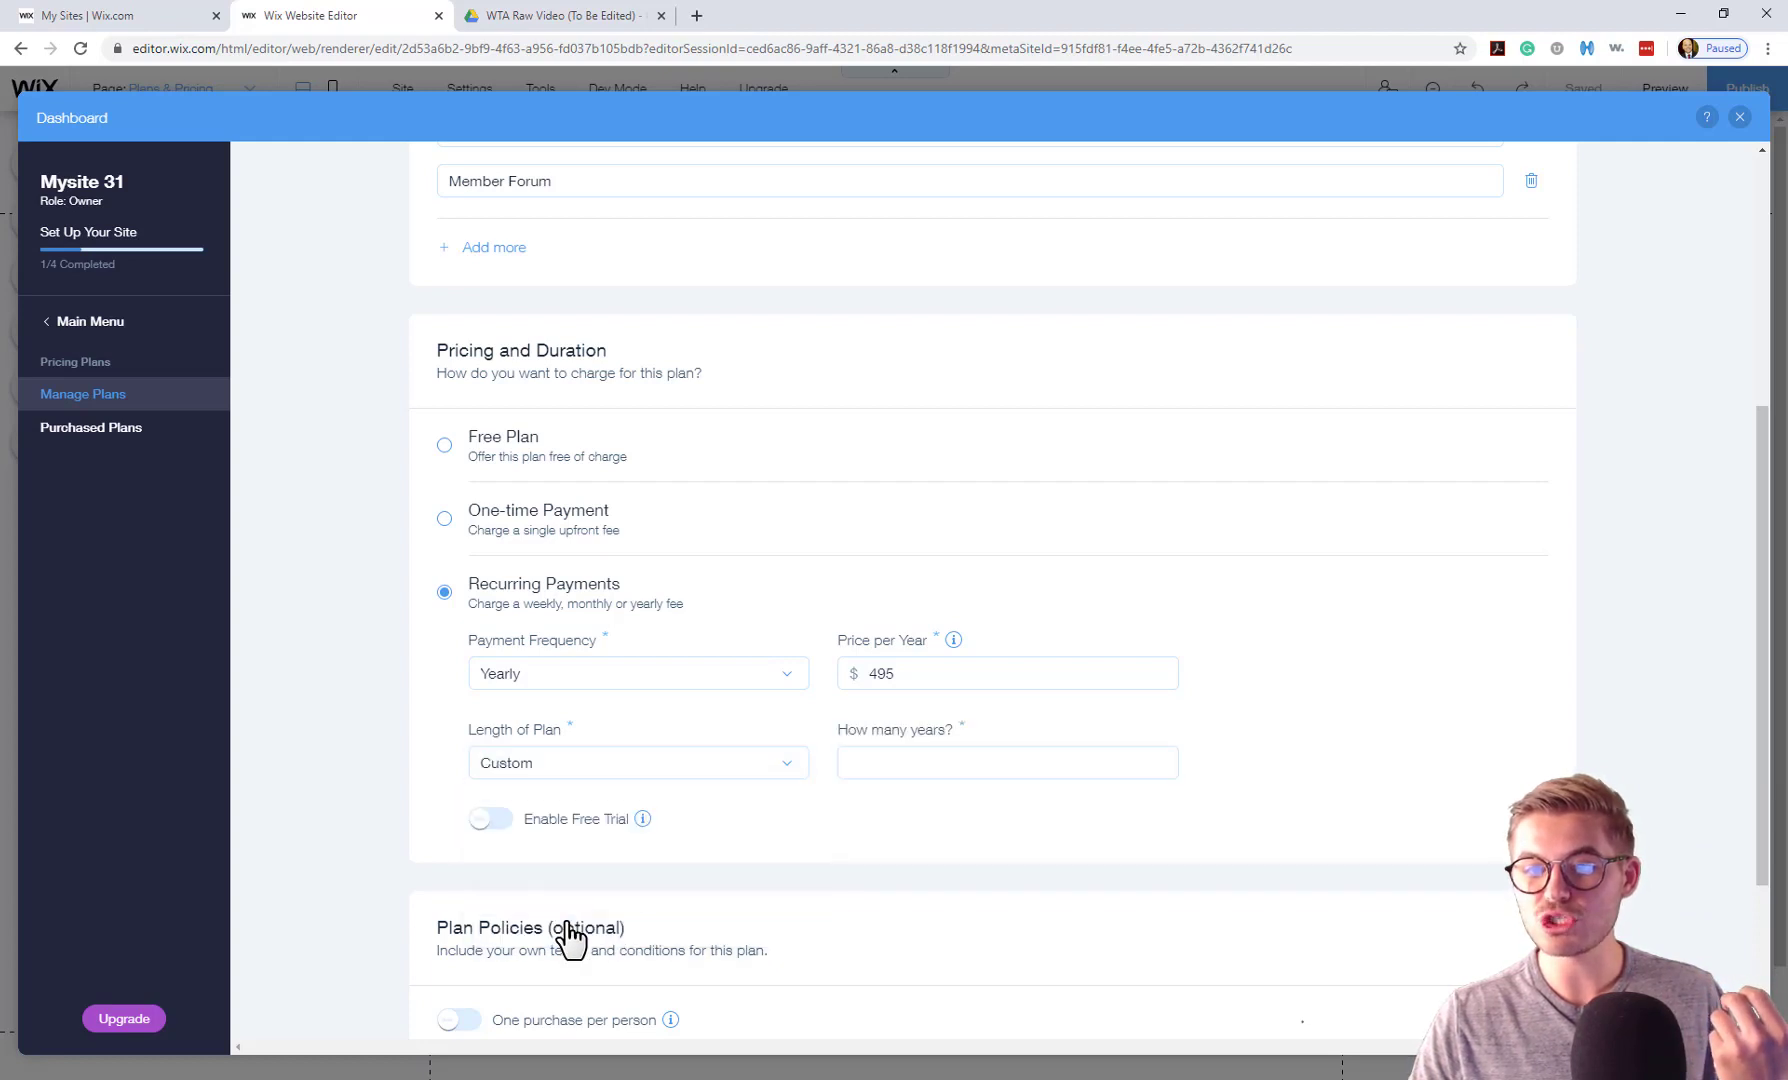
{"action": "left_click", "coordinate": [745, 789]}
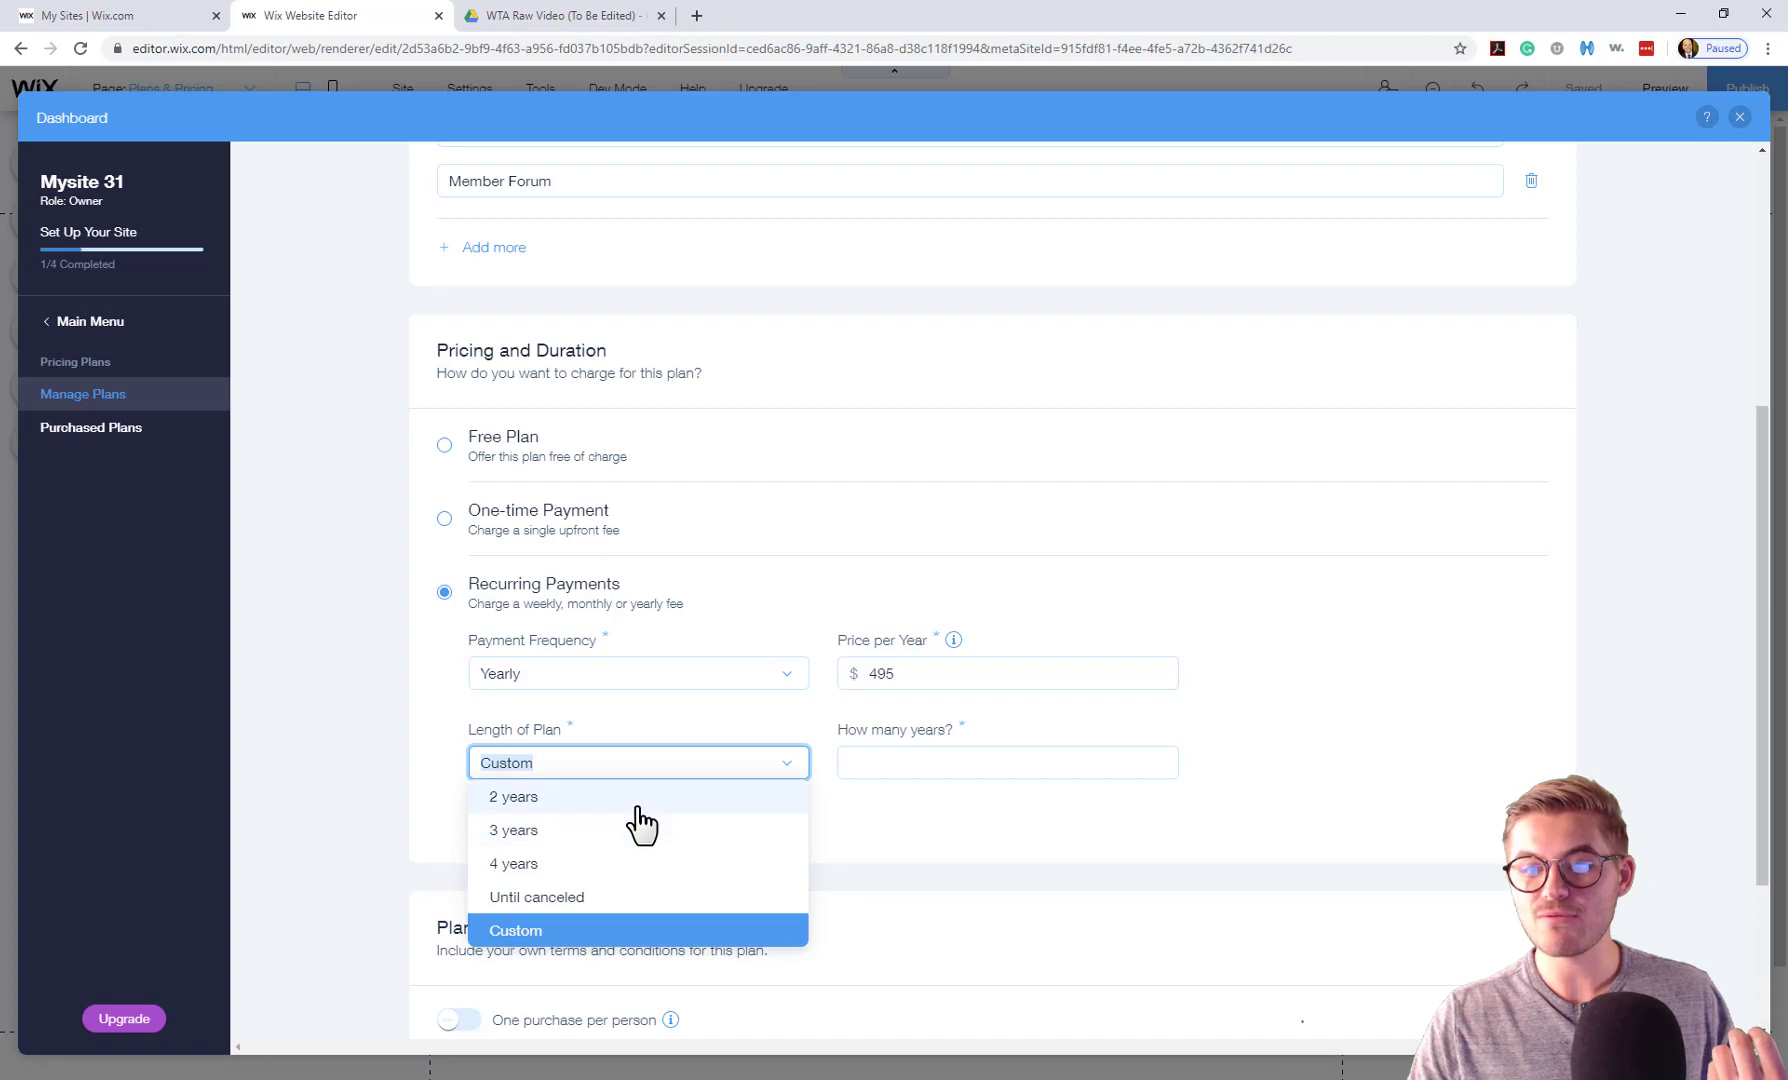
{"action": "left_click", "coordinate": [645, 798]}
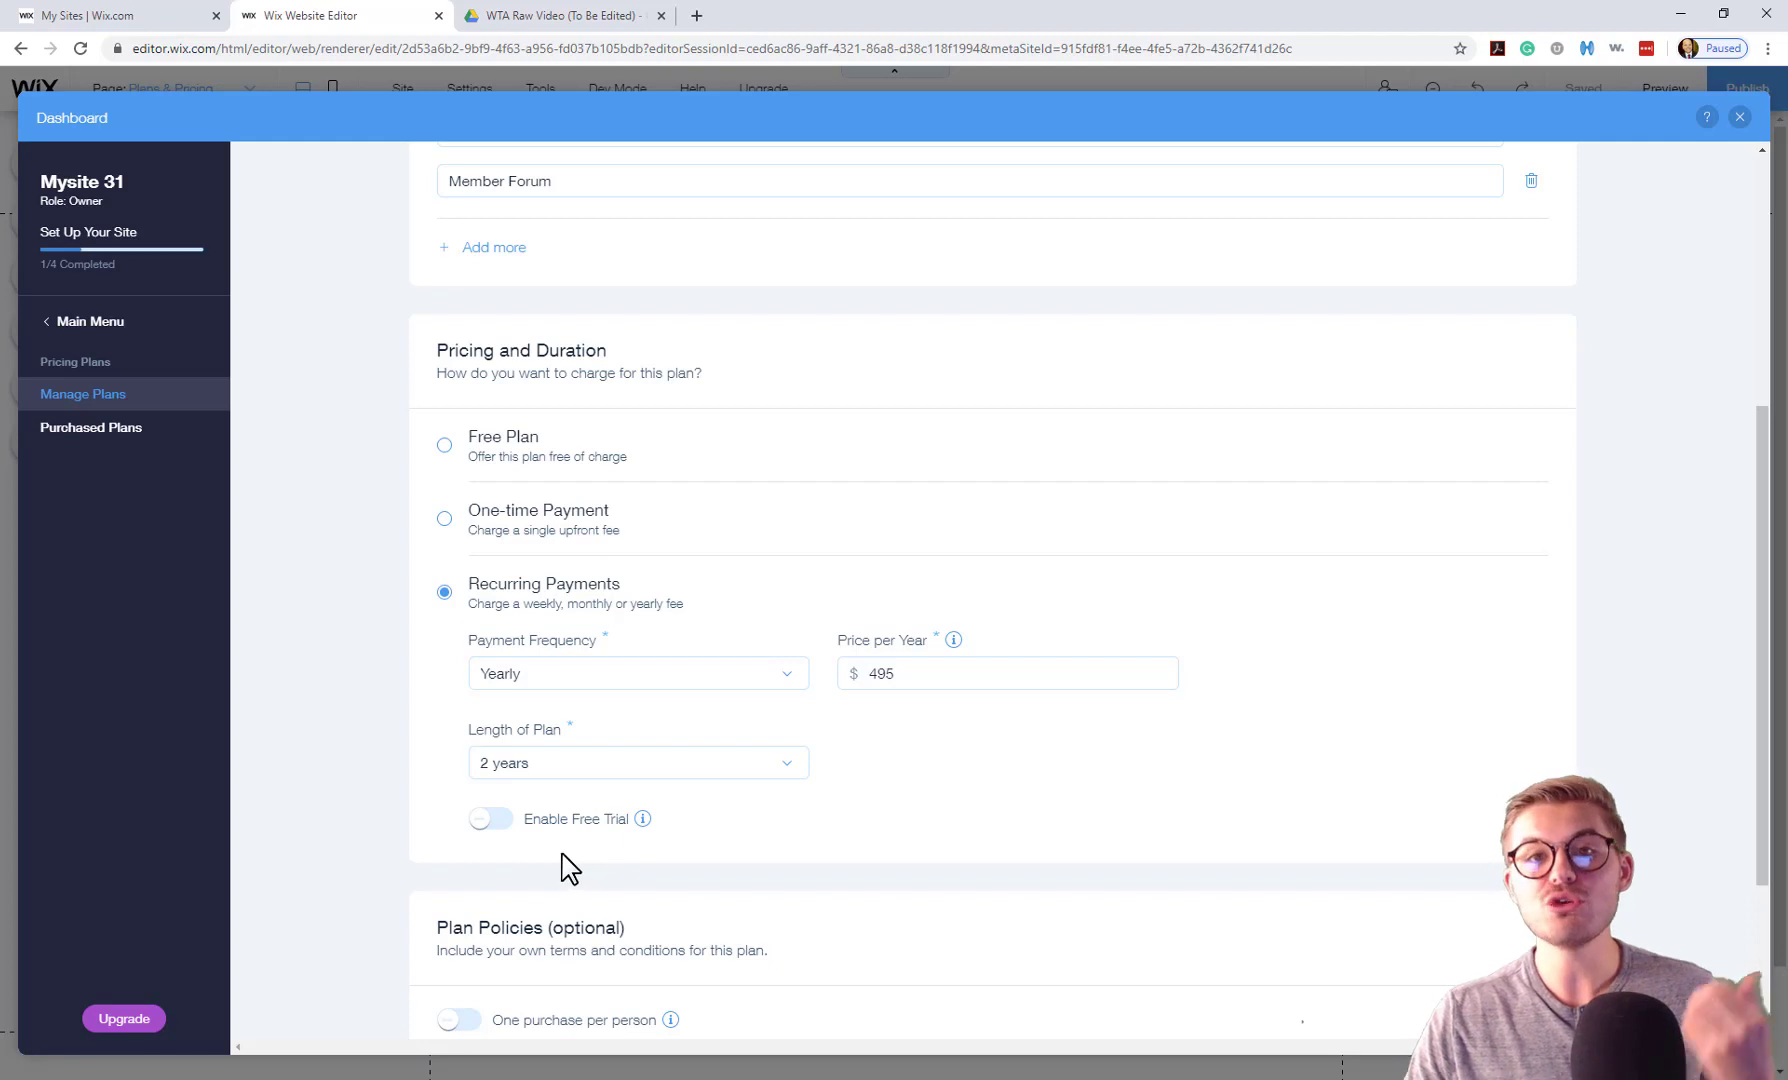
{"action": "scroll", "coordinate": [556, 836], "scroll_direction": "down", "scroll_amount": 2}
Enable a free trial on Ruby Membership with a length of 14 days.
{"action": "left_click", "coordinate": [495, 635]}
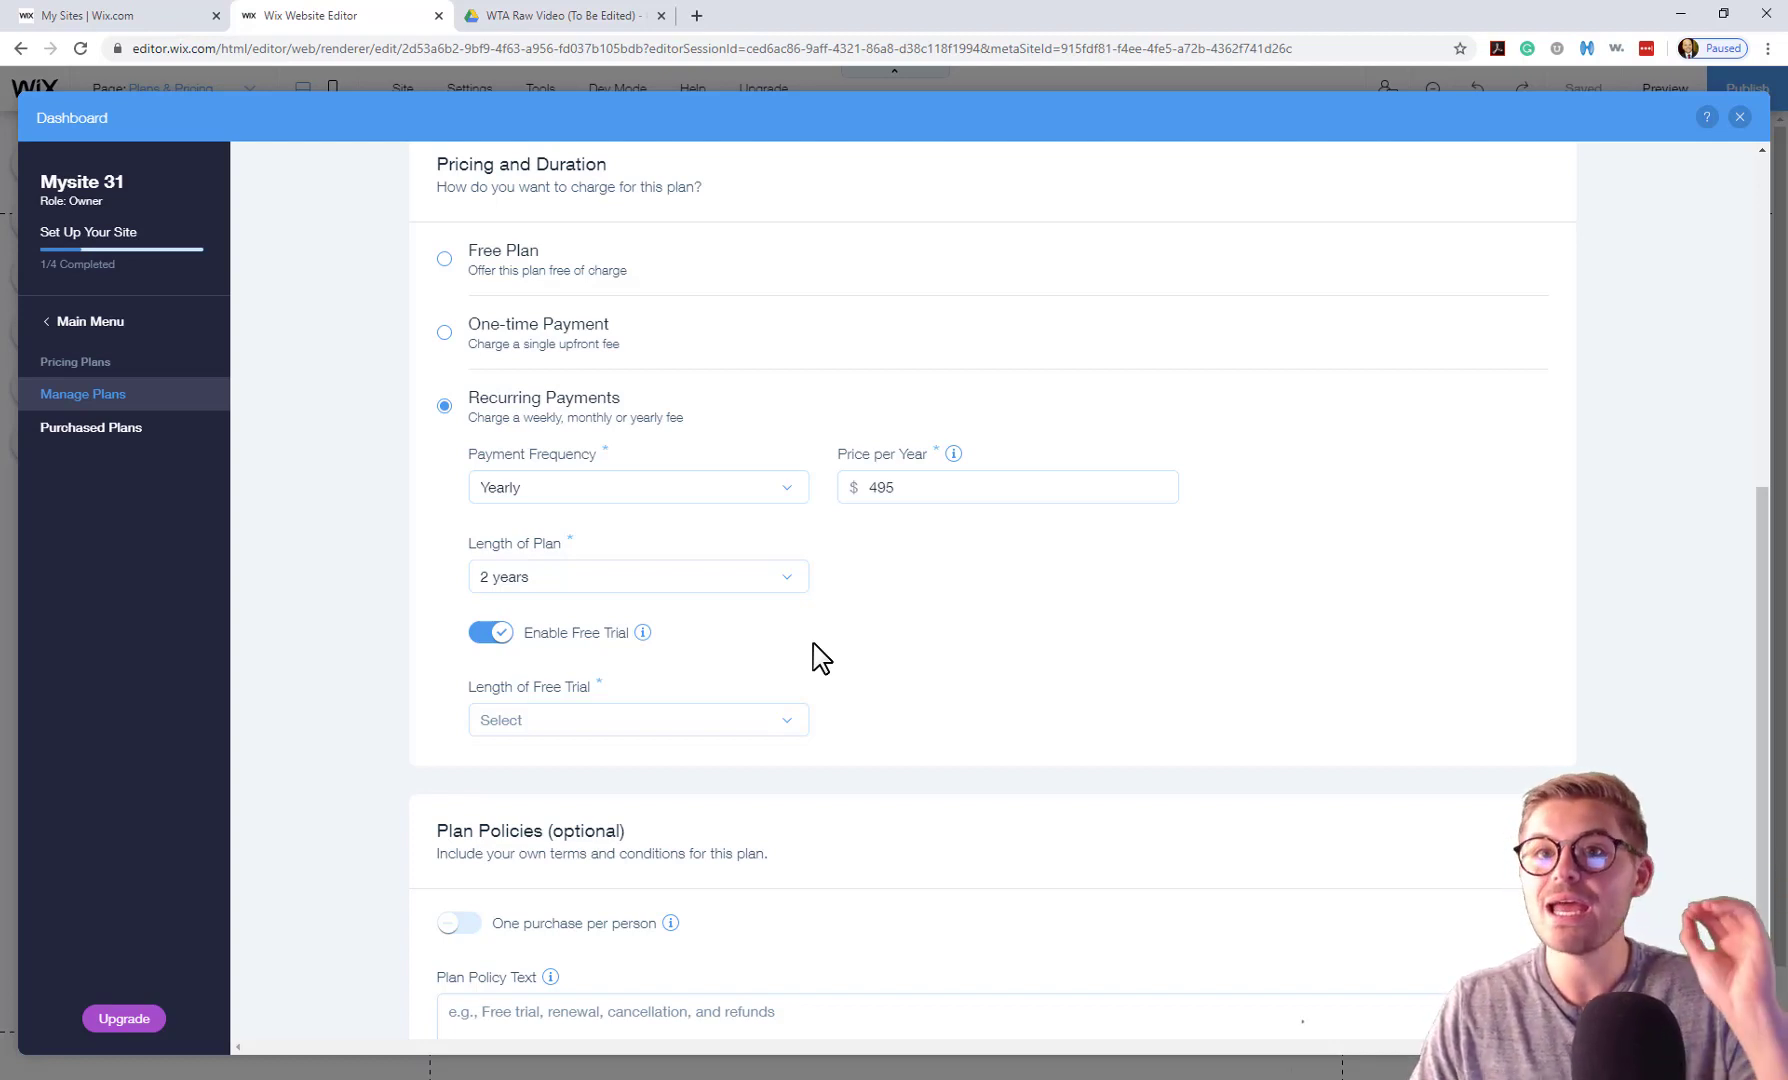
{"action": "left_click", "coordinate": [538, 722]}
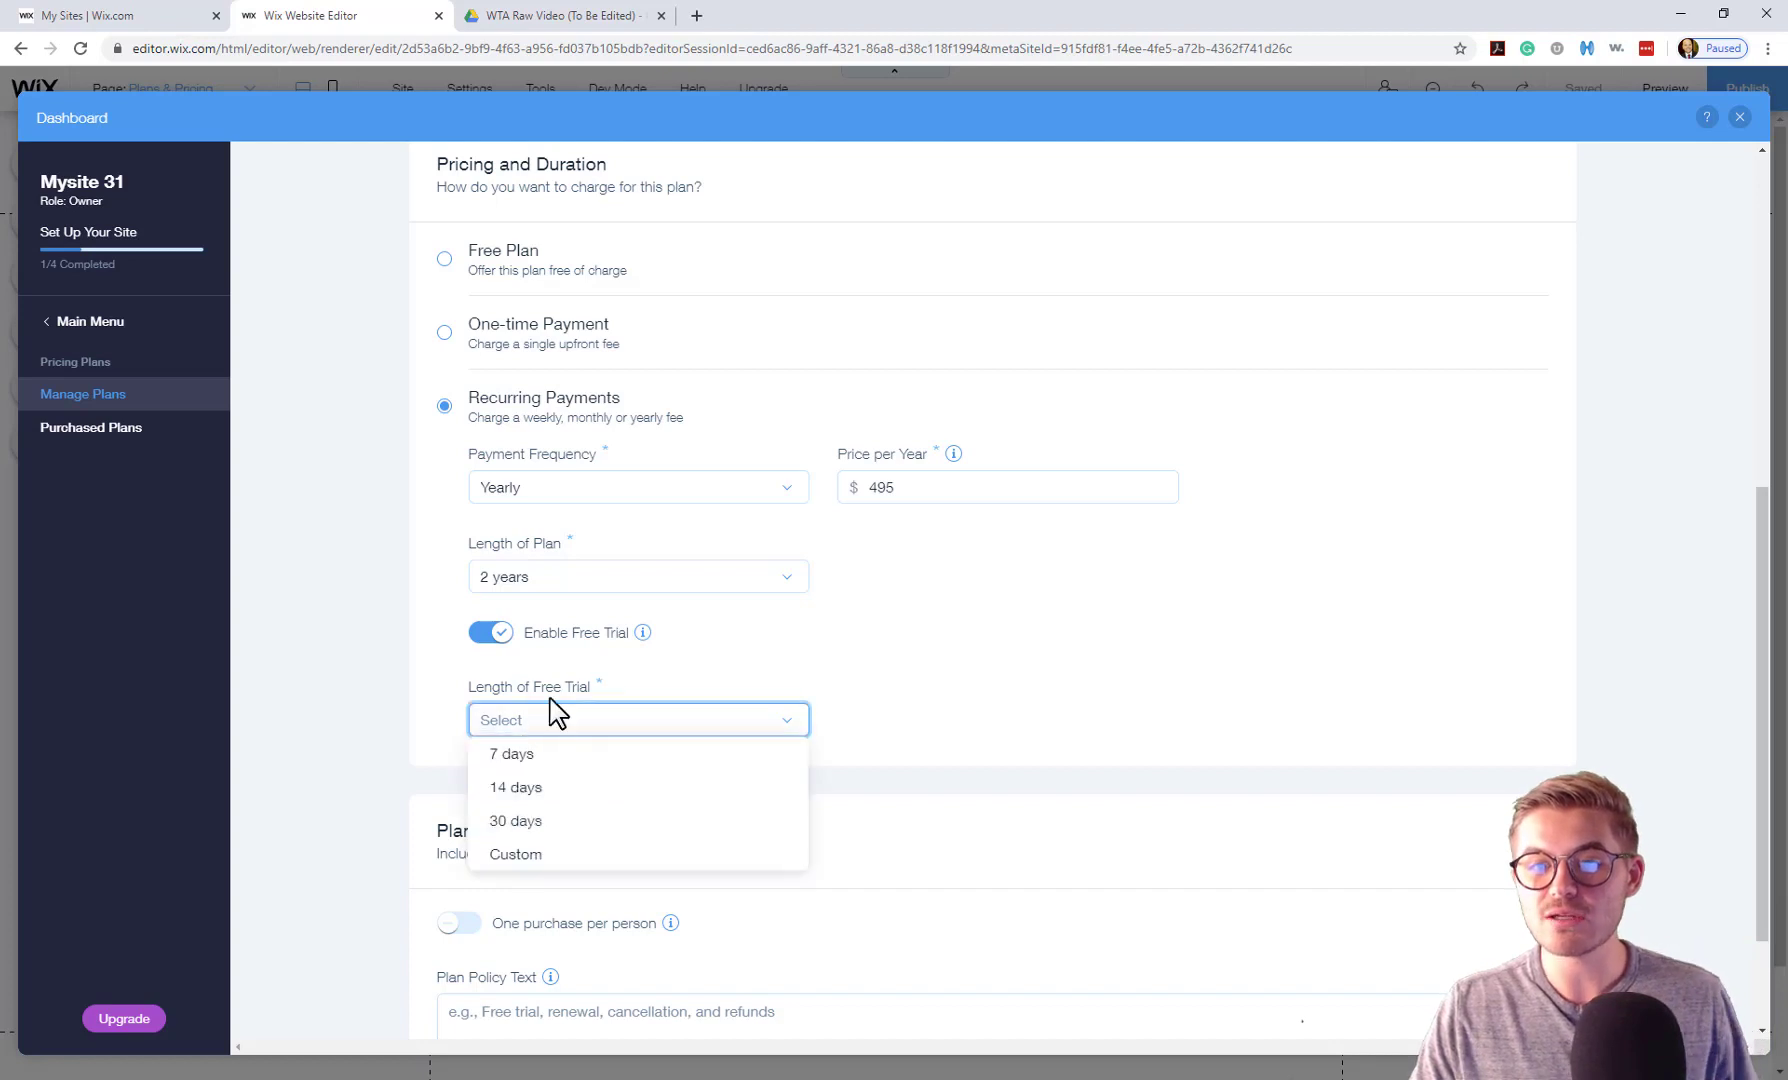
{"action": "left_click", "coordinate": [556, 790]}
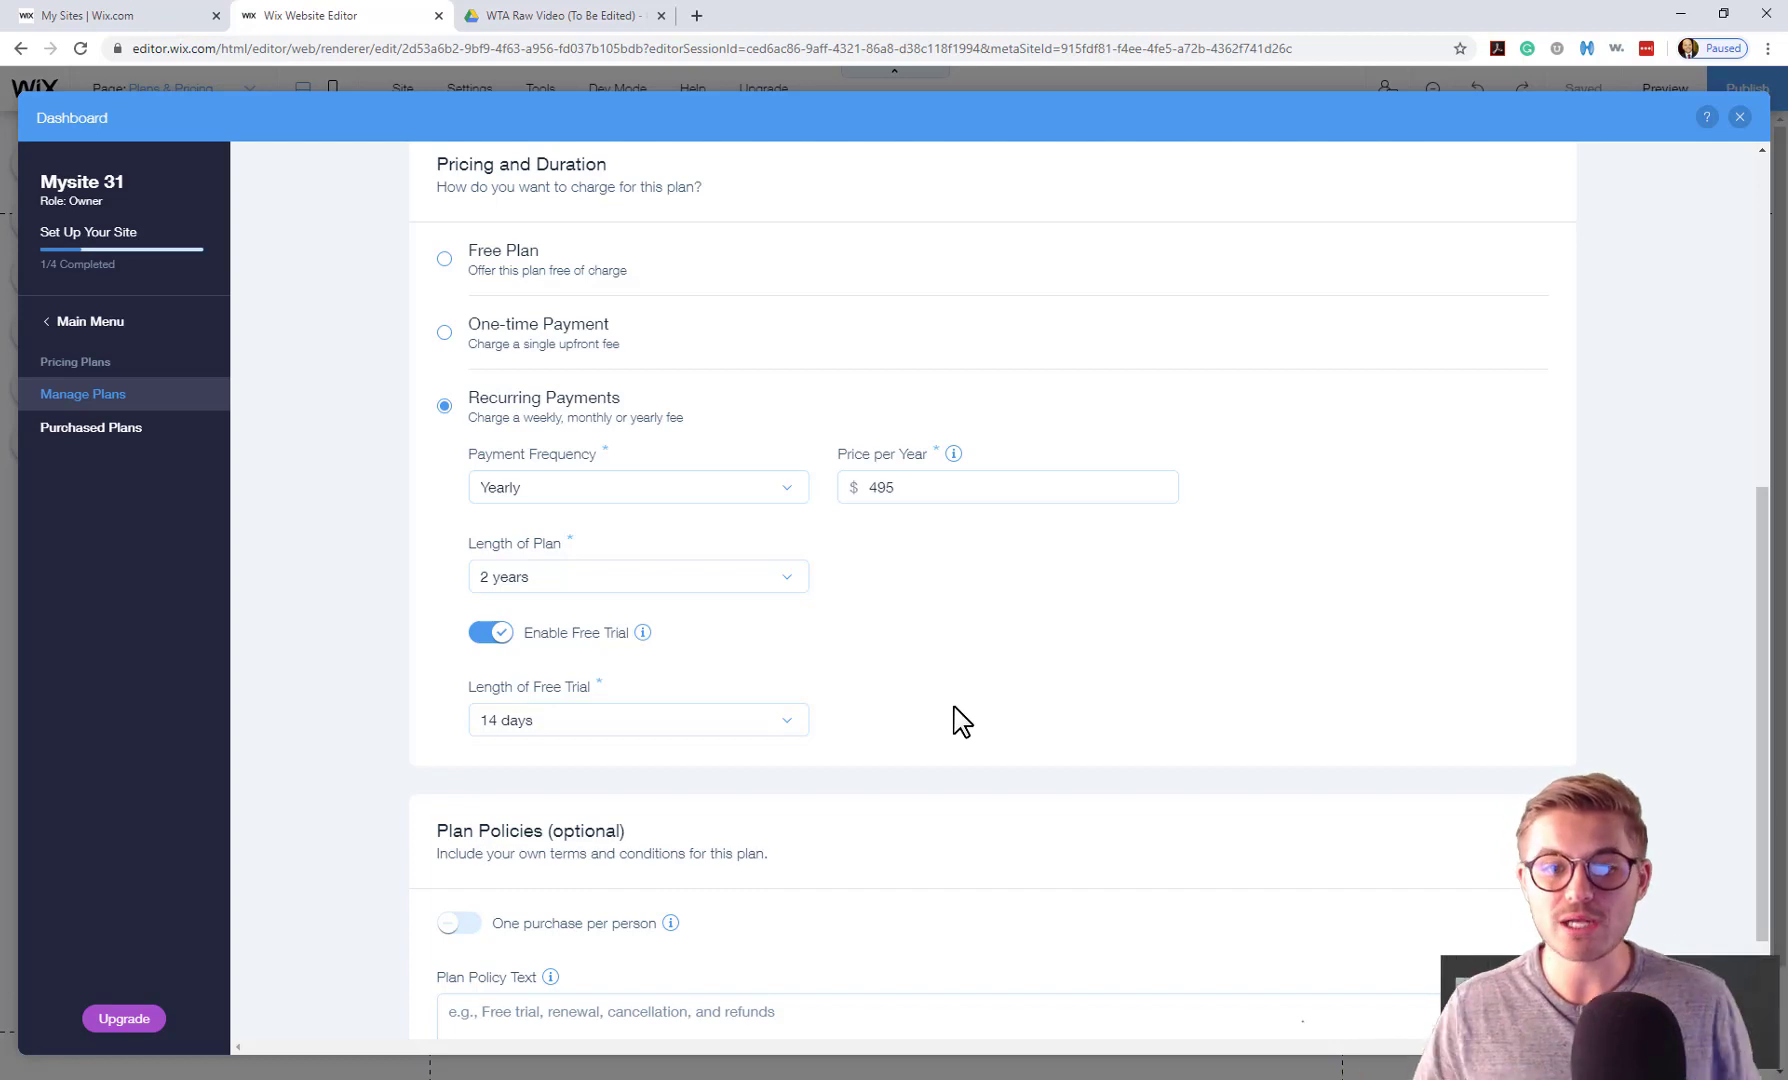
Turn on 'One purchase per person' under Plan Policies.
{"action": "scroll", "coordinate": [898, 580], "scroll_direction": "down", "scroll_amount": 2}
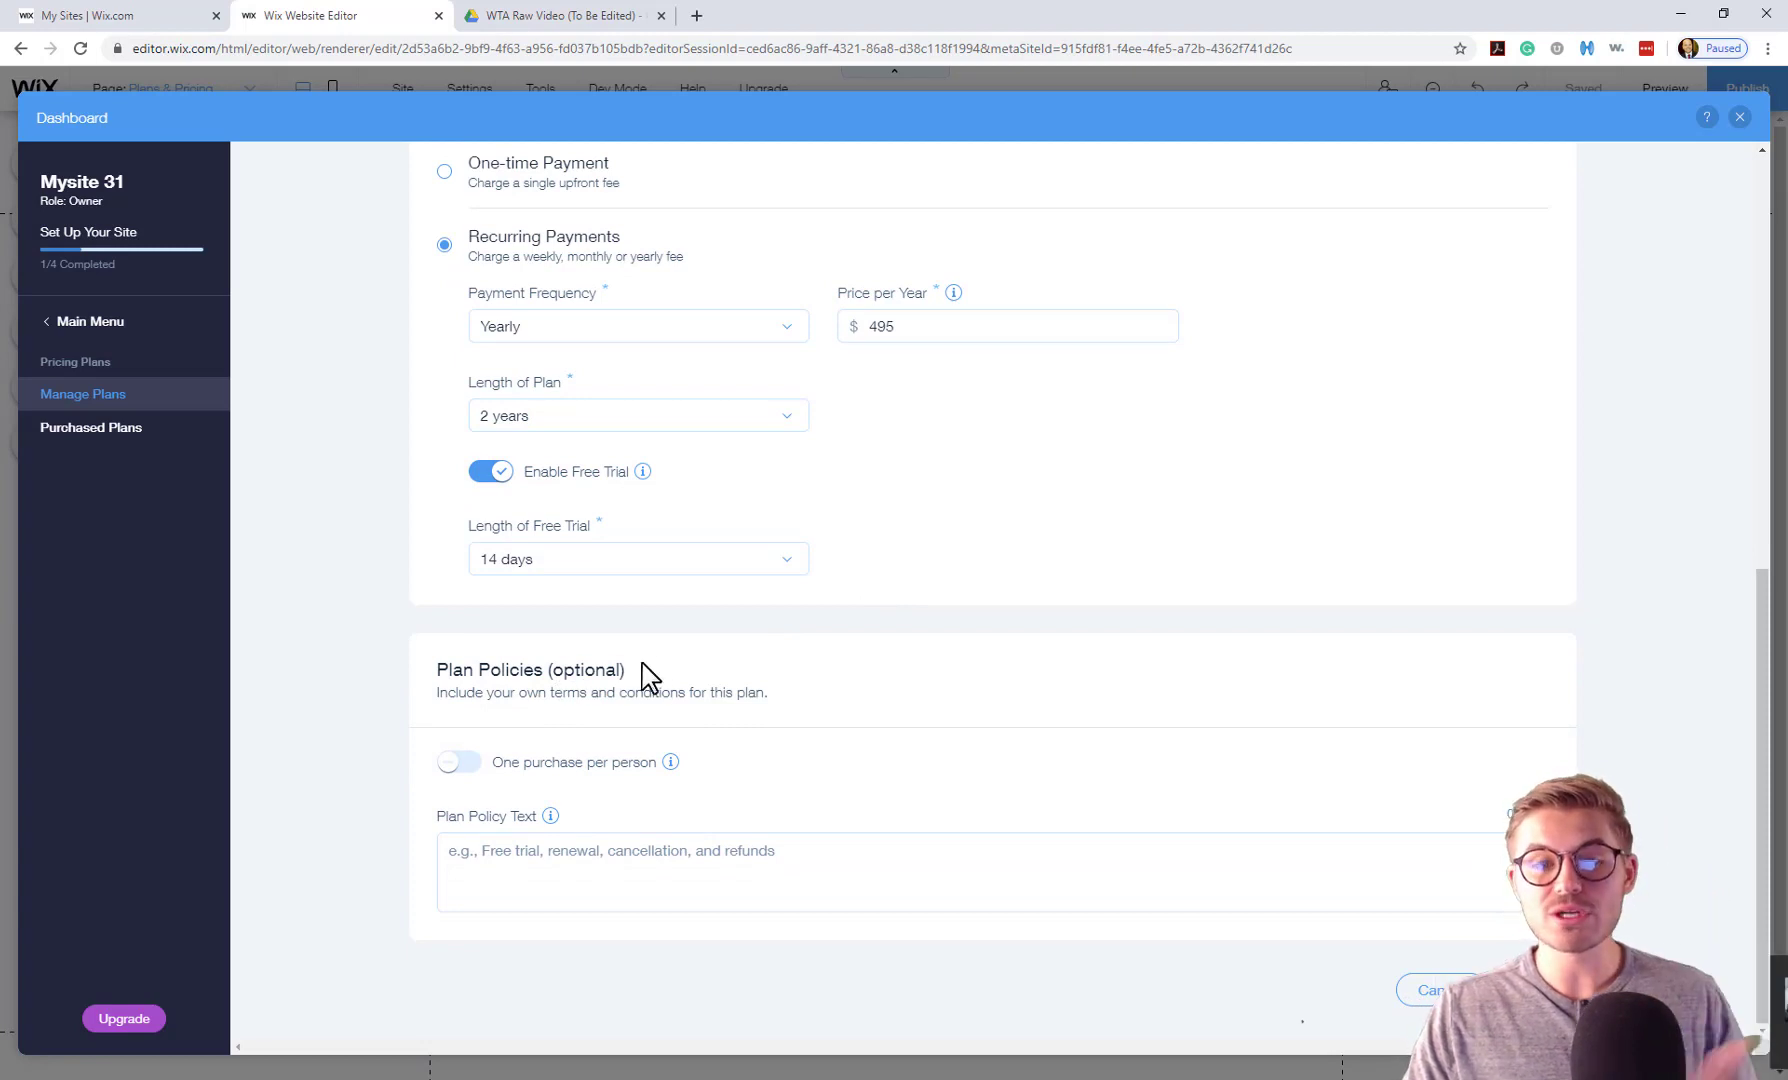
{"action": "left_click", "coordinate": [458, 766]}
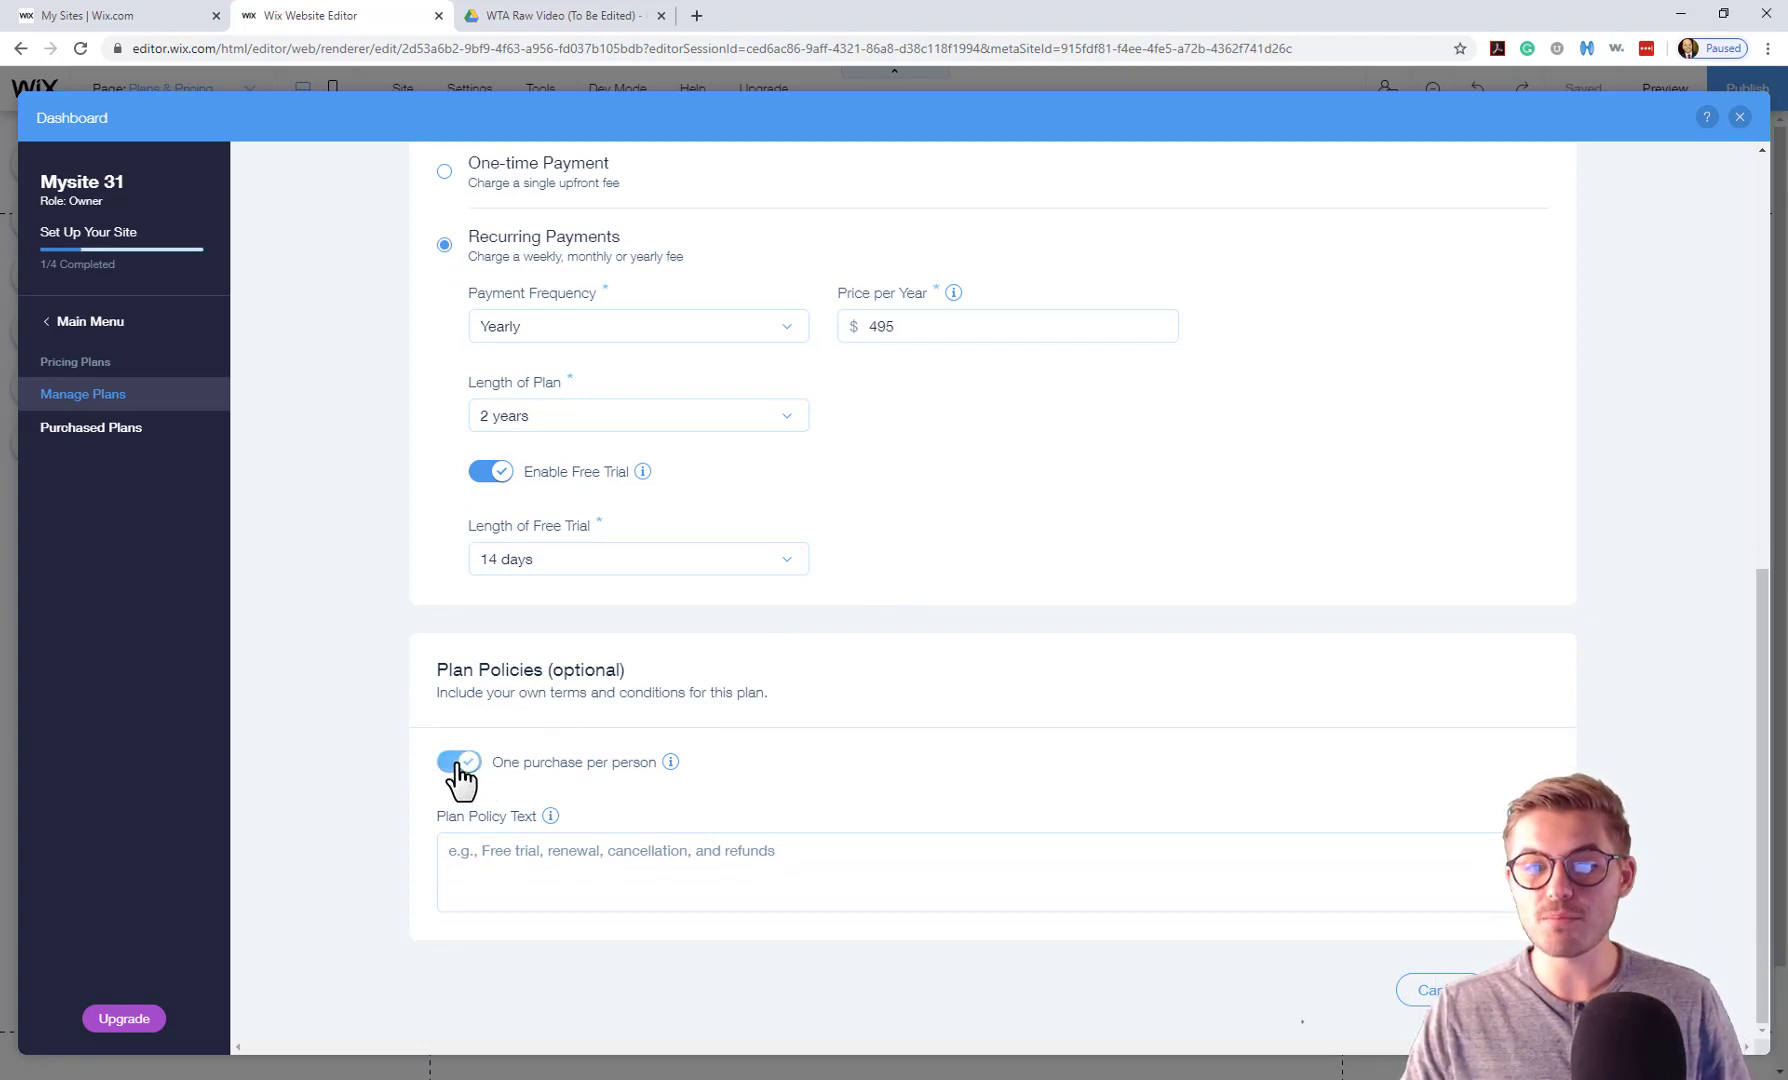
{"action": "mouse_move", "coordinate": [671, 763]}
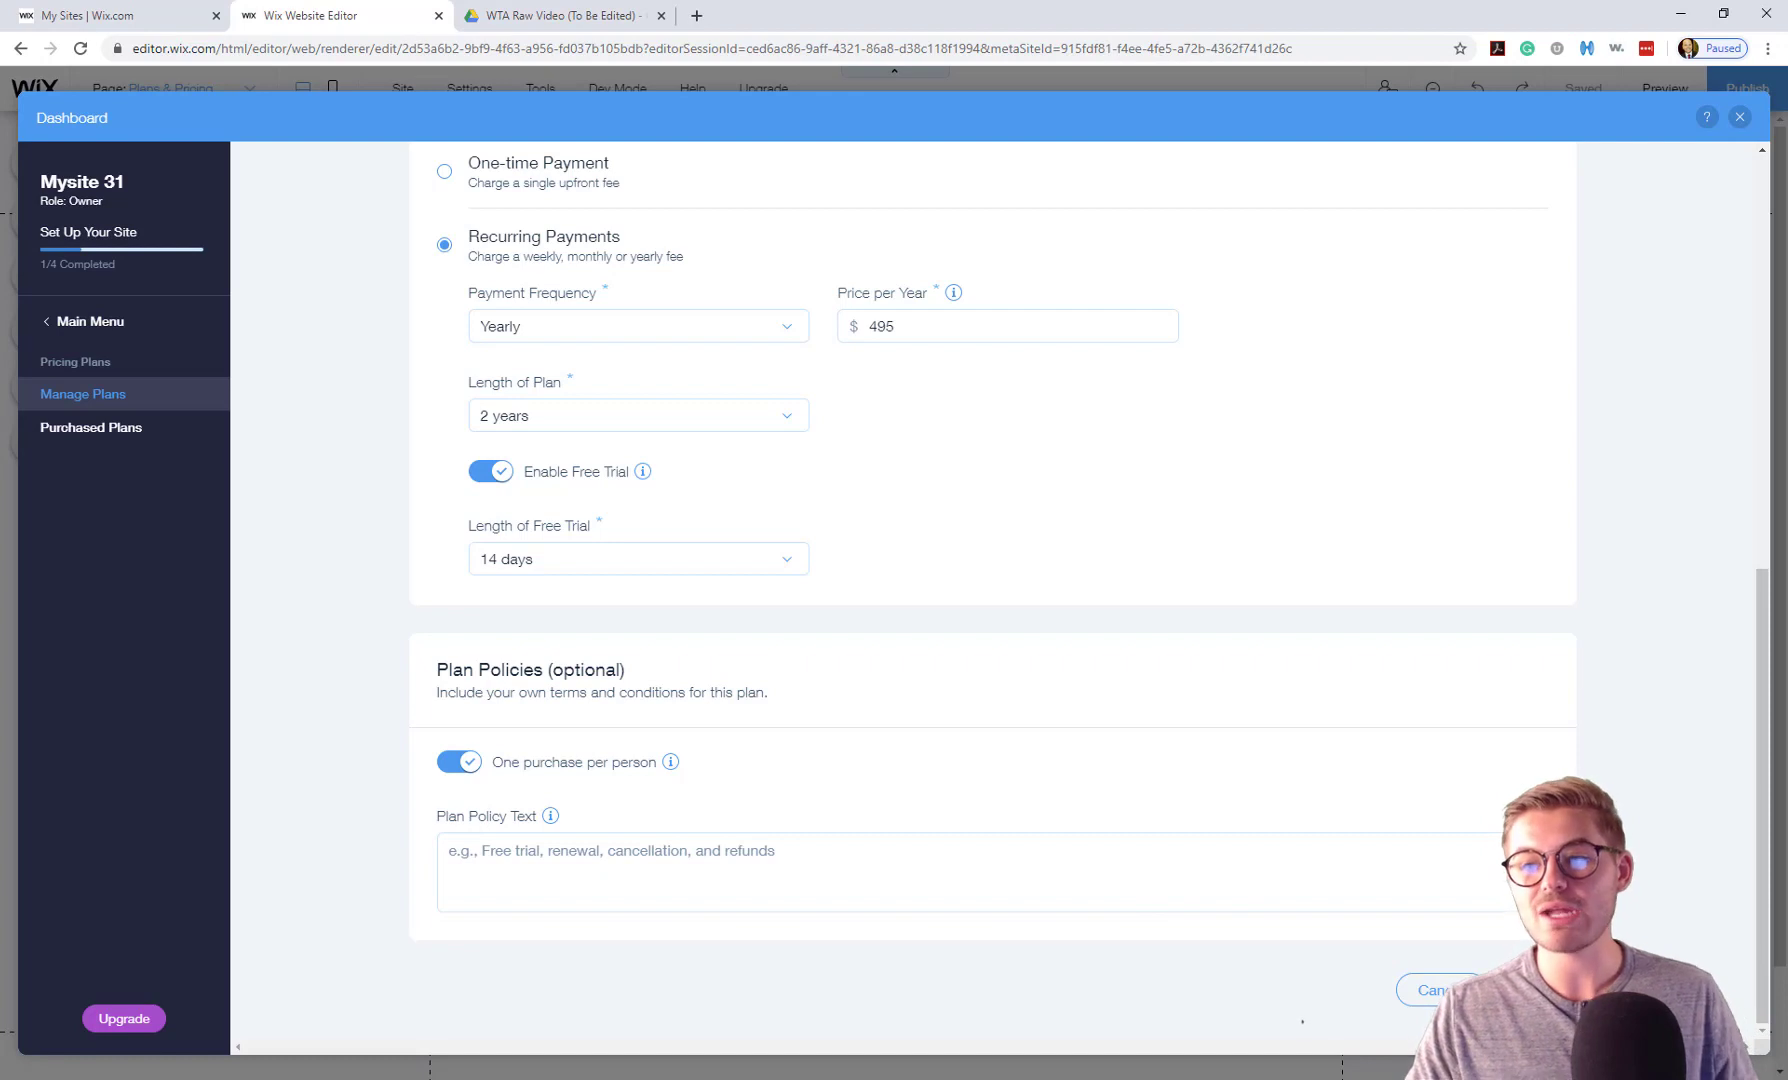
Save the Ruby Membership plan and return to the editor.
{"action": "left_click", "coordinate": [1532, 990]}
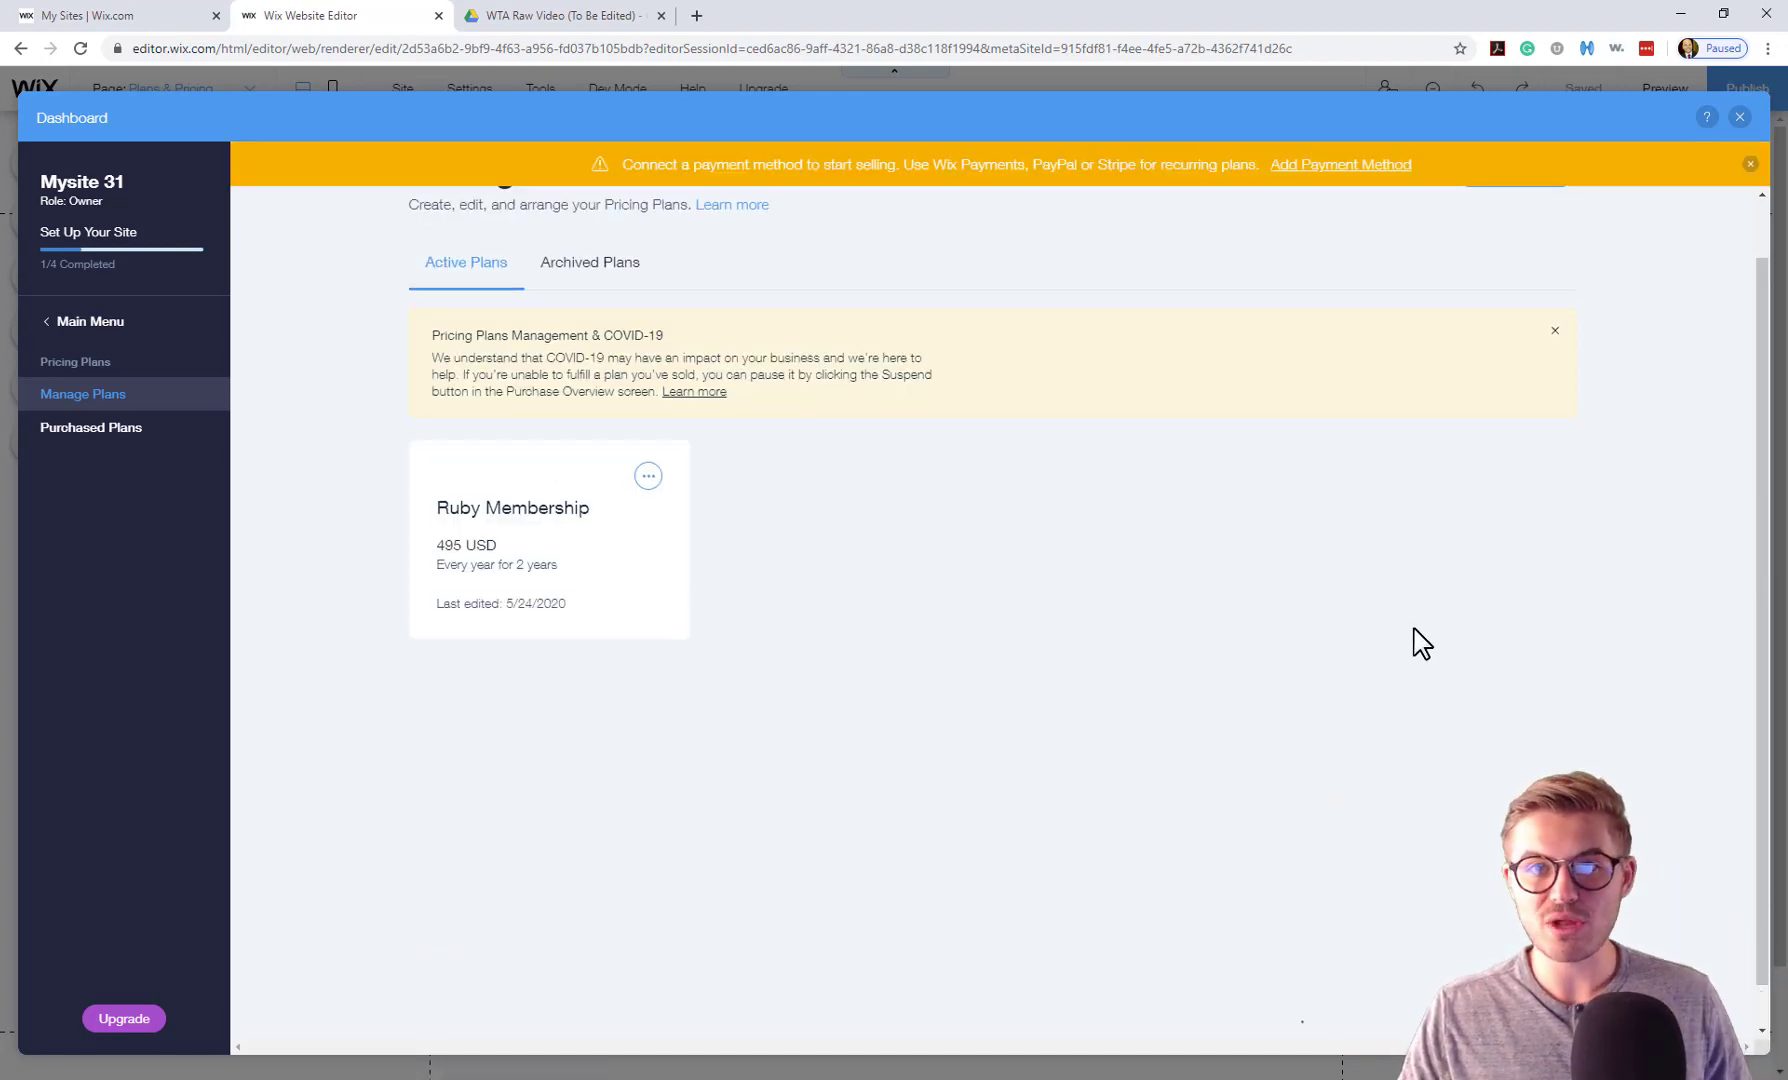
{"action": "left_click", "coordinate": [1746, 117]}
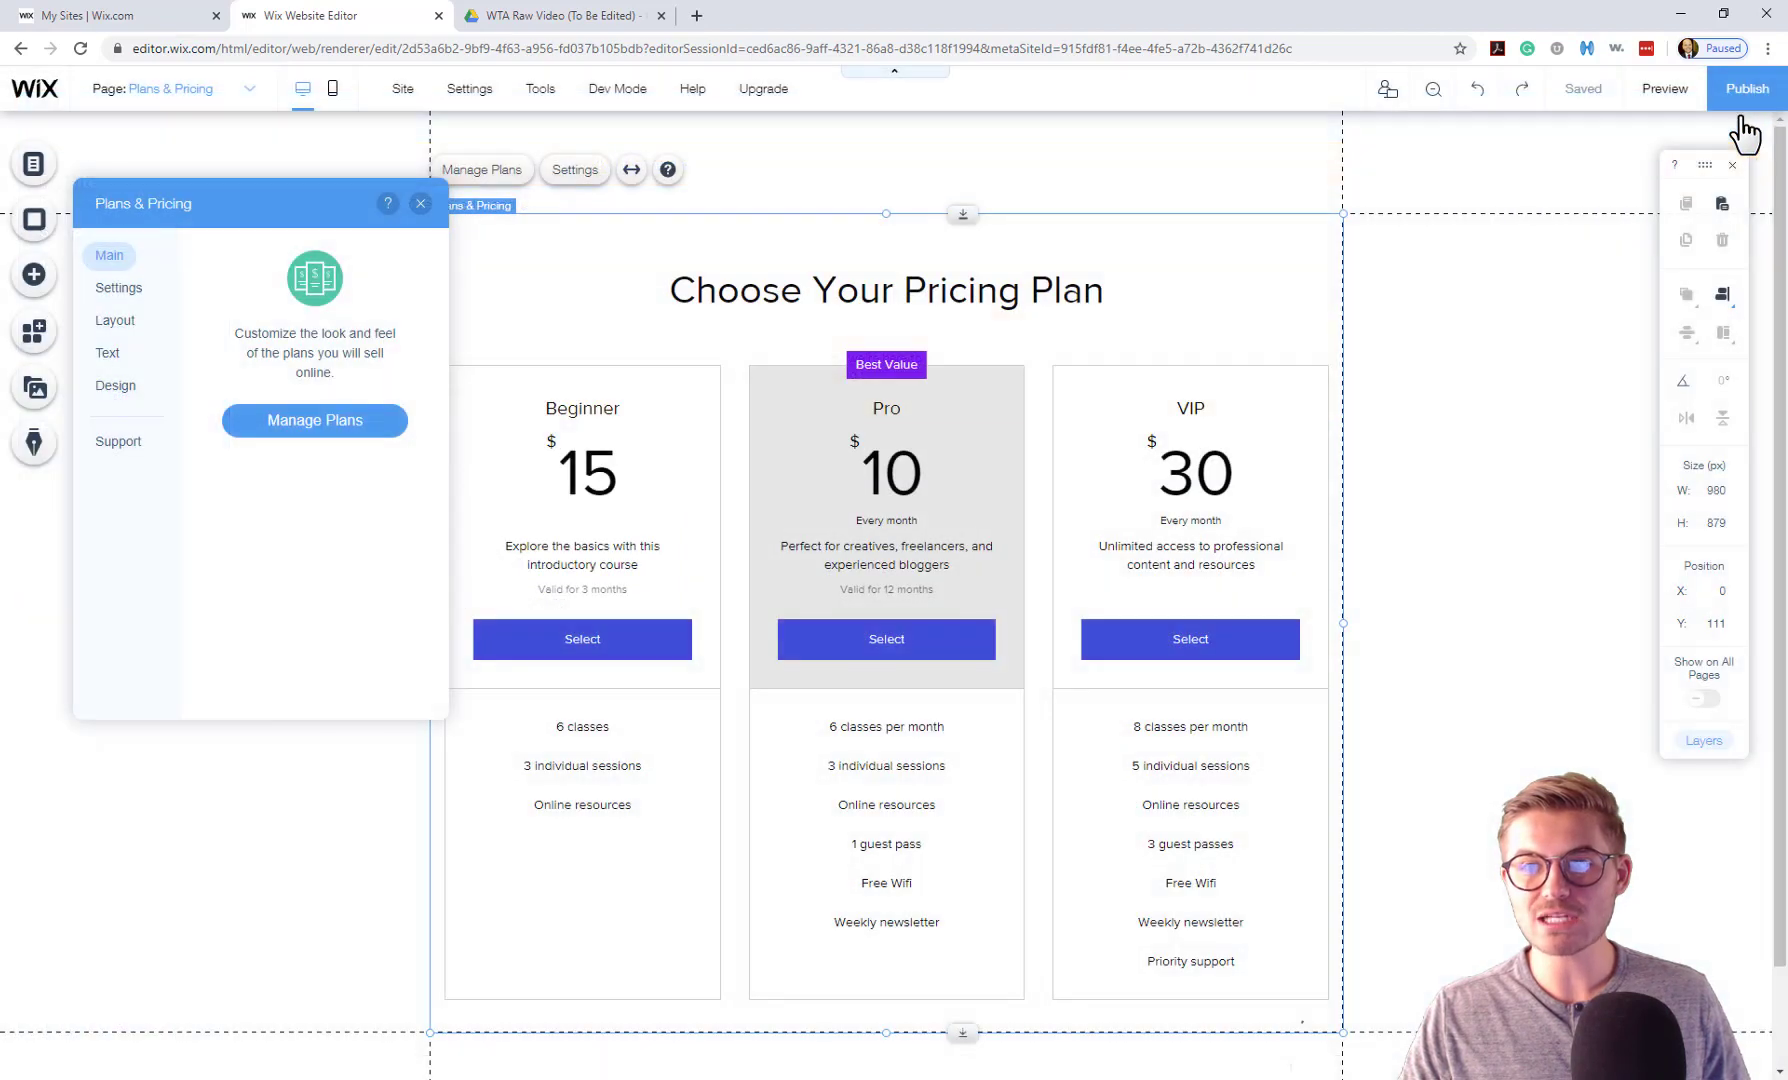
{"action": "left_click", "coordinate": [420, 203]}
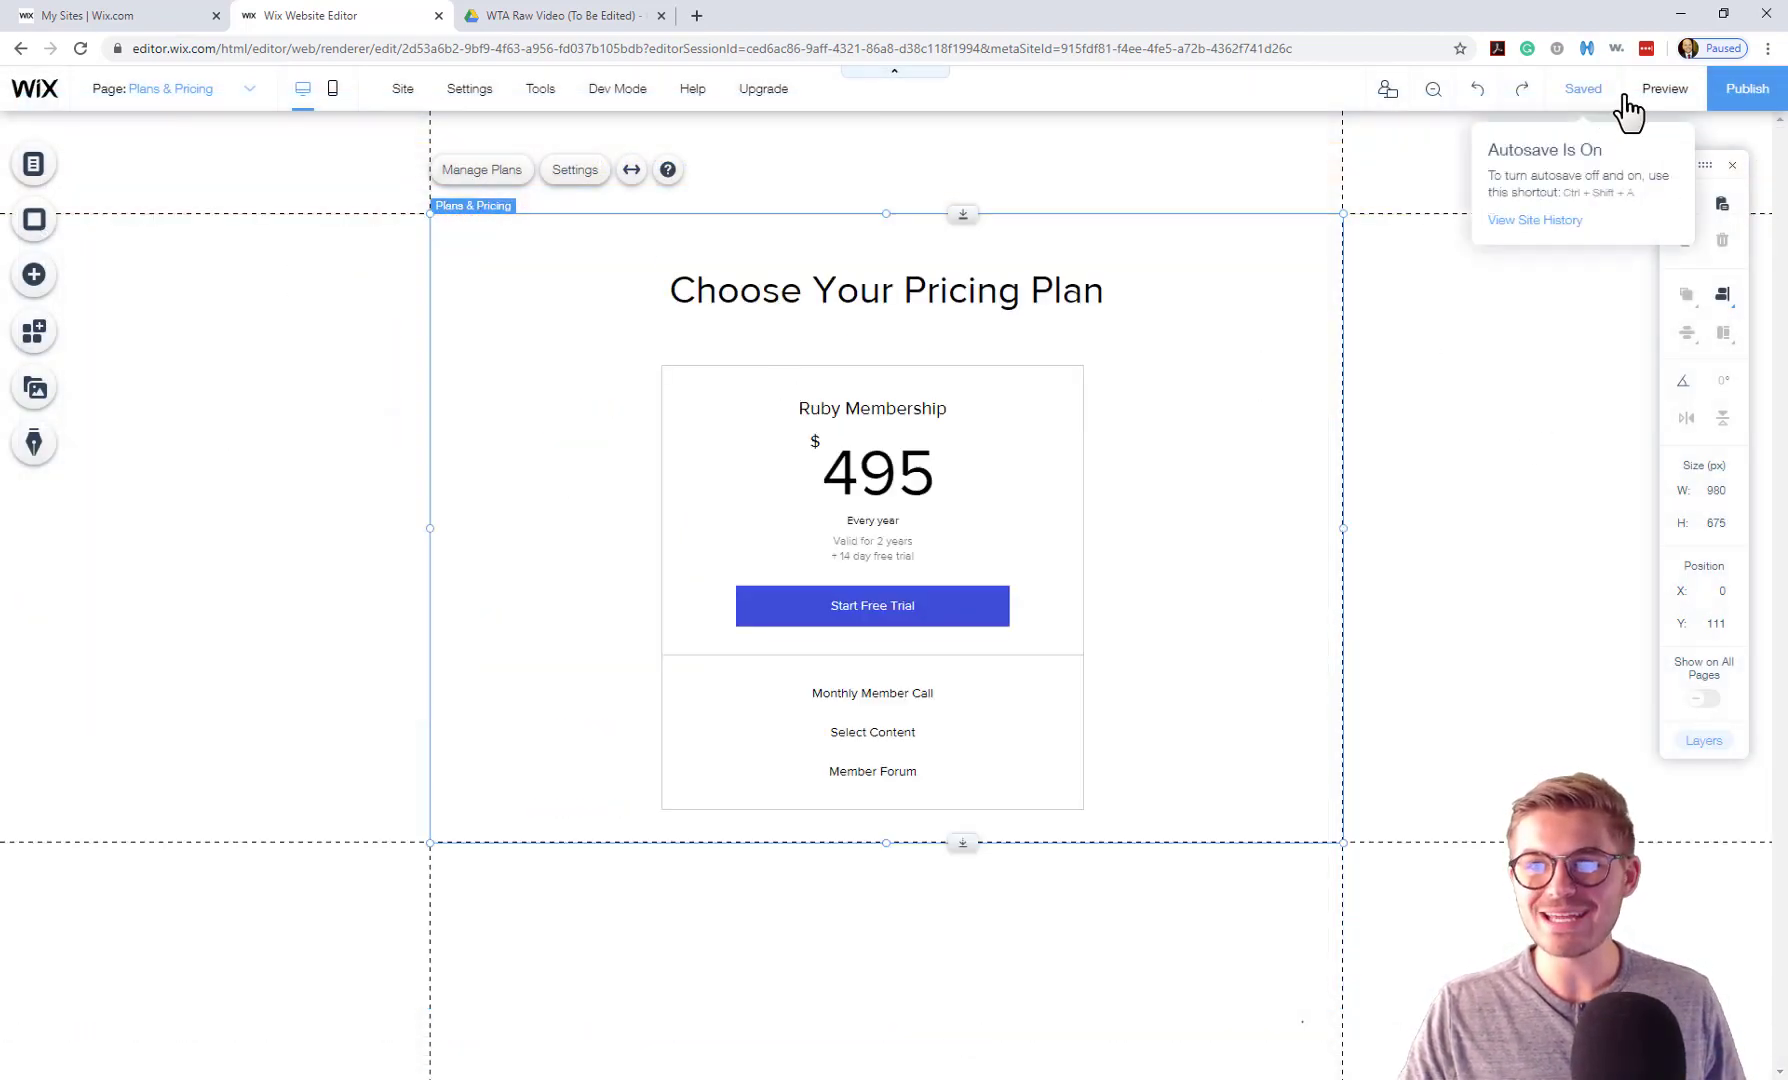
Preview the site, start the Ruby Membership free trial, dismiss the checkout notice, and go back to the editor.
{"action": "left_click", "coordinate": [1662, 90]}
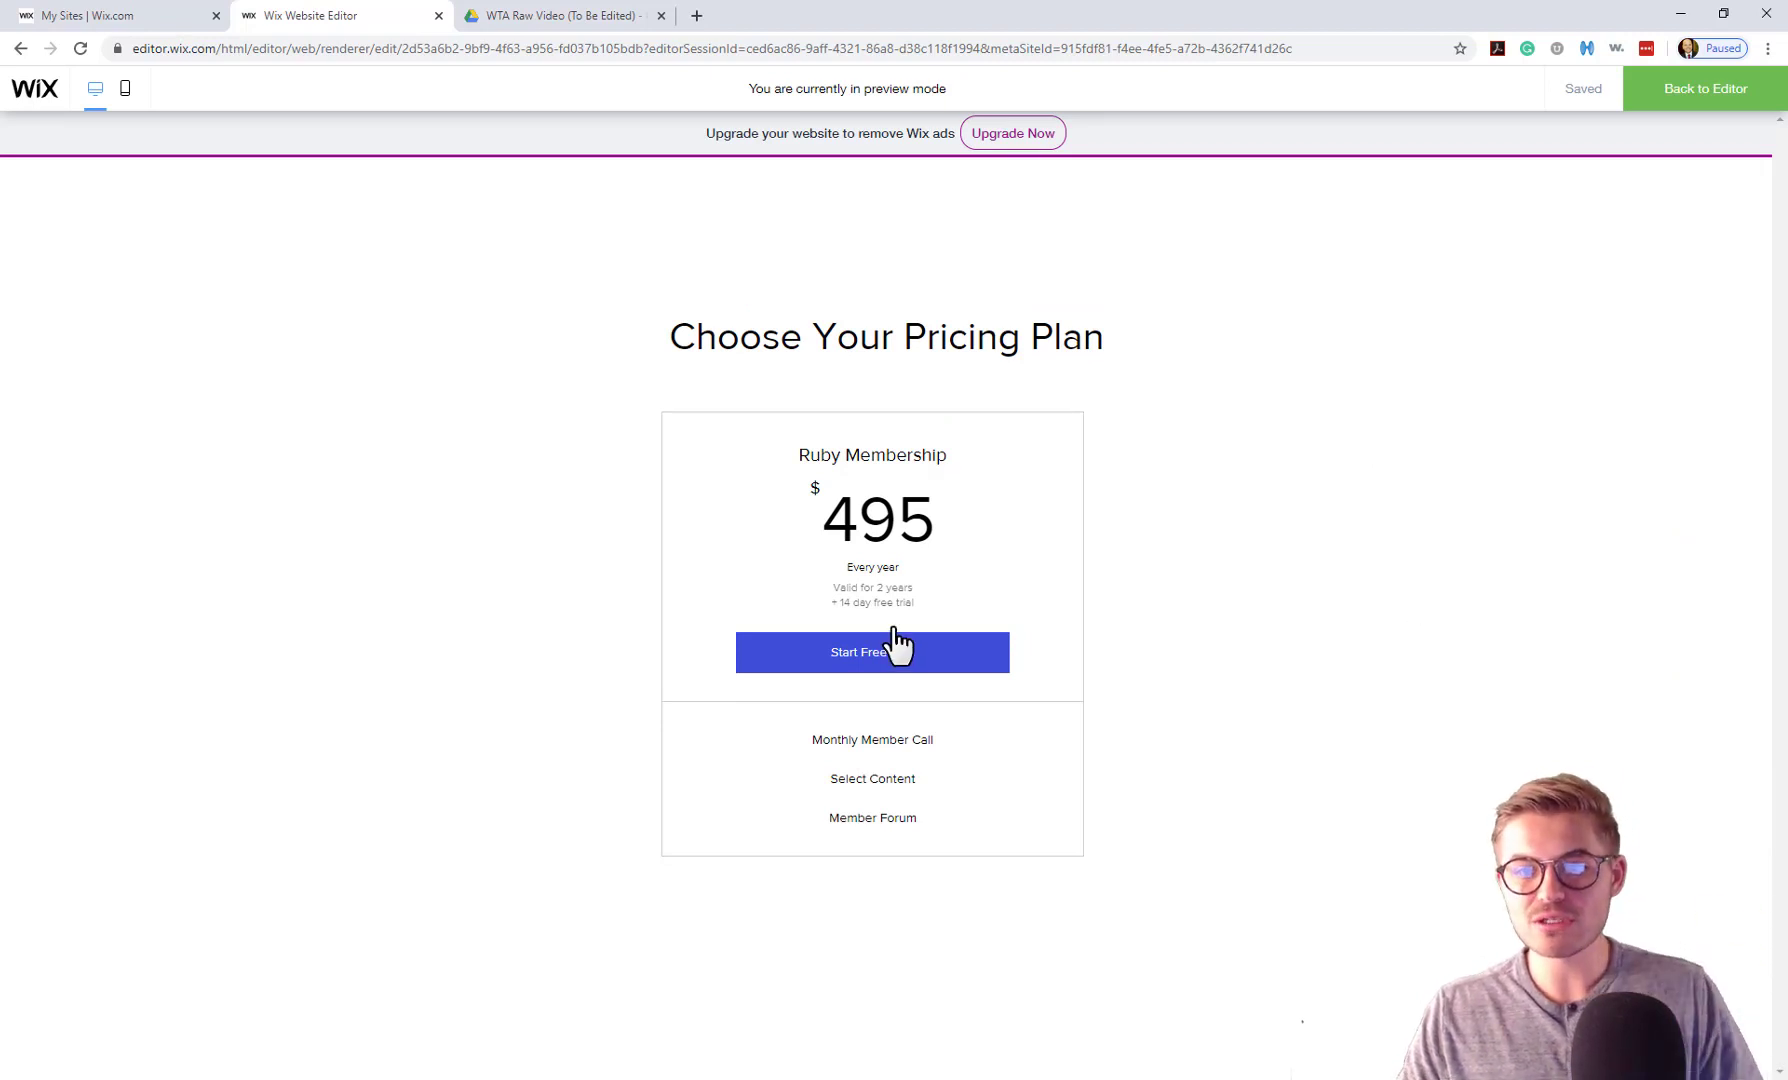
{"action": "left_click", "coordinate": [873, 660]}
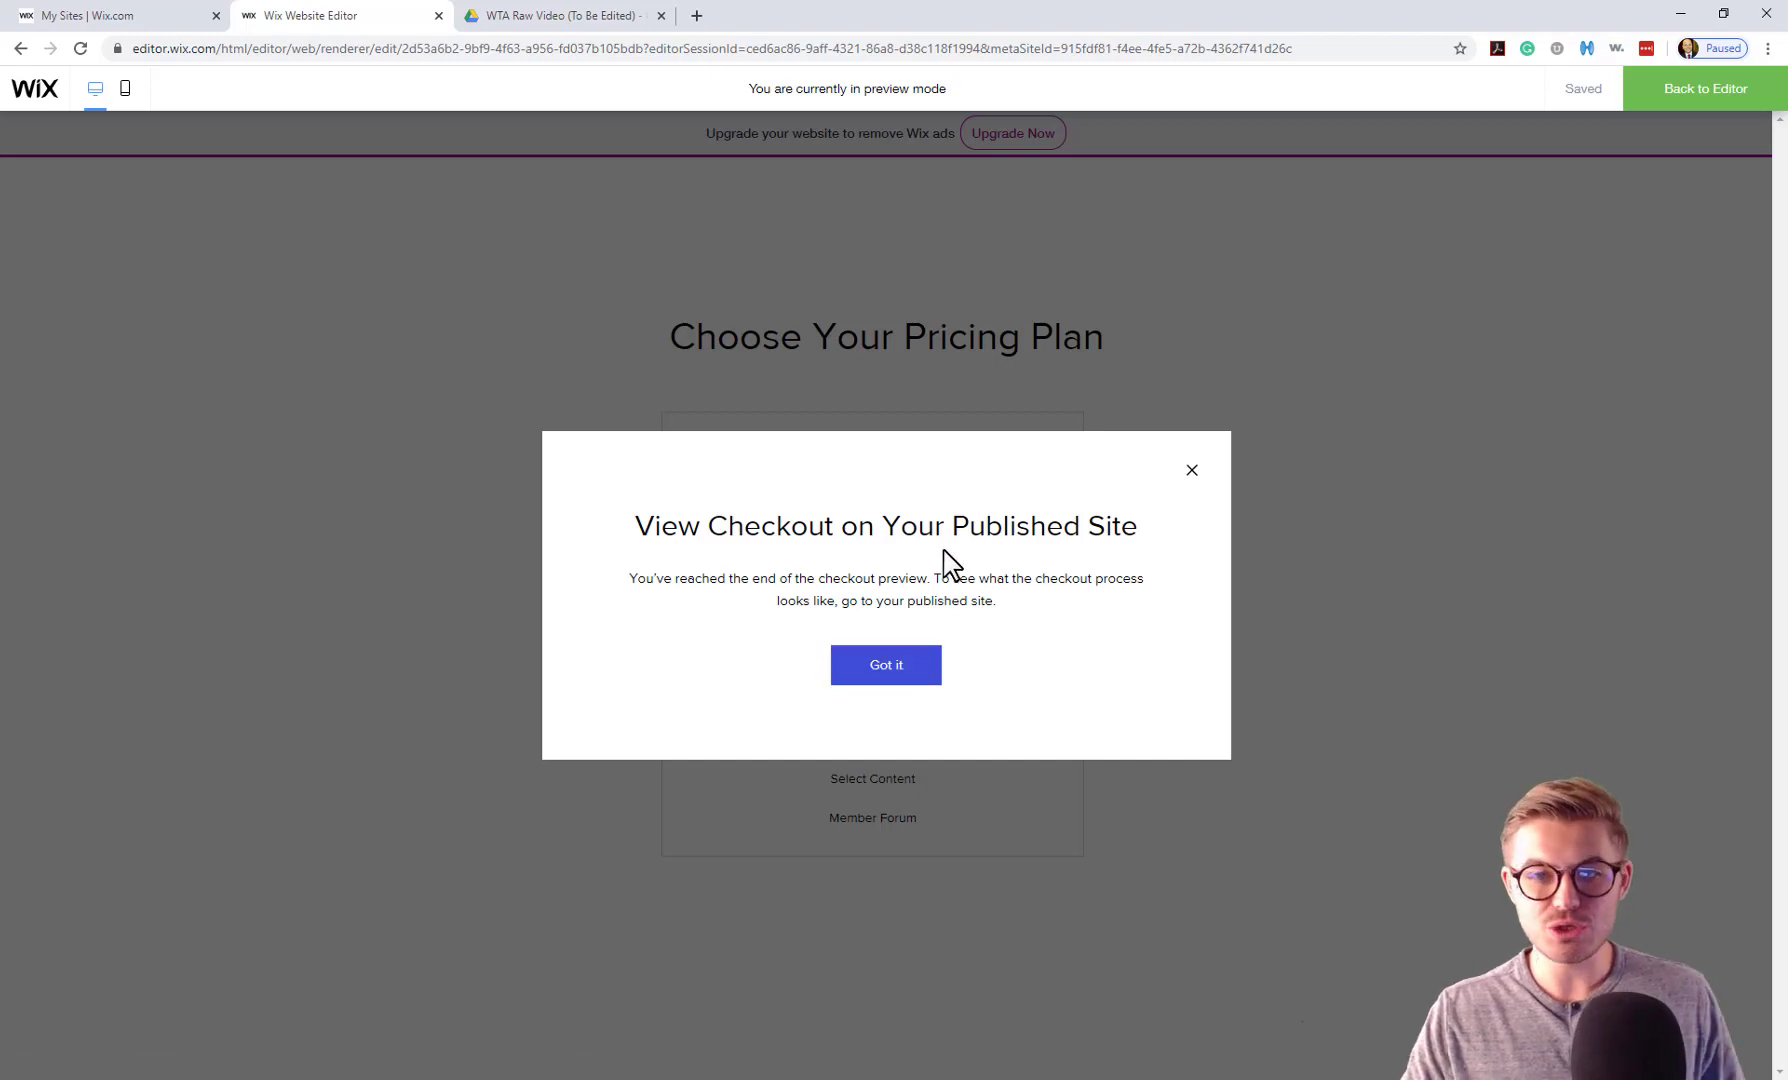
{"action": "left_click", "coordinate": [1192, 470]}
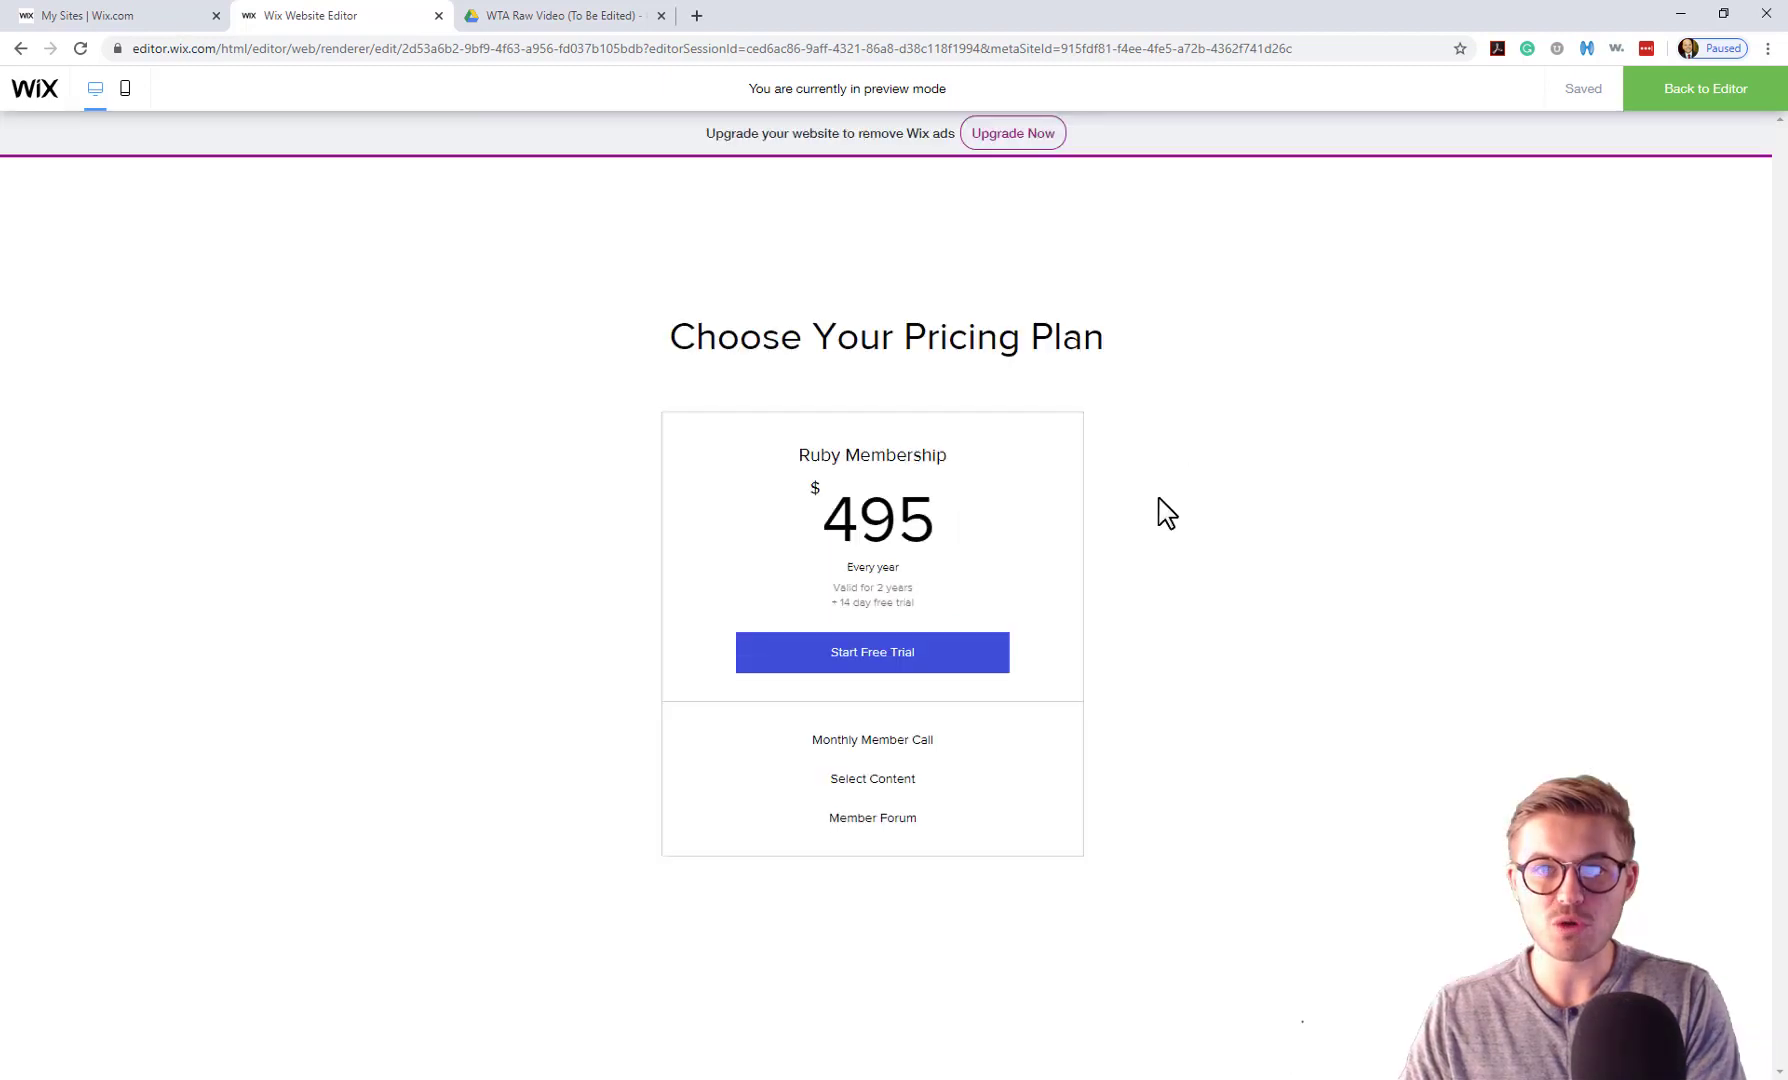
{"action": "left_click", "coordinate": [1690, 95]}
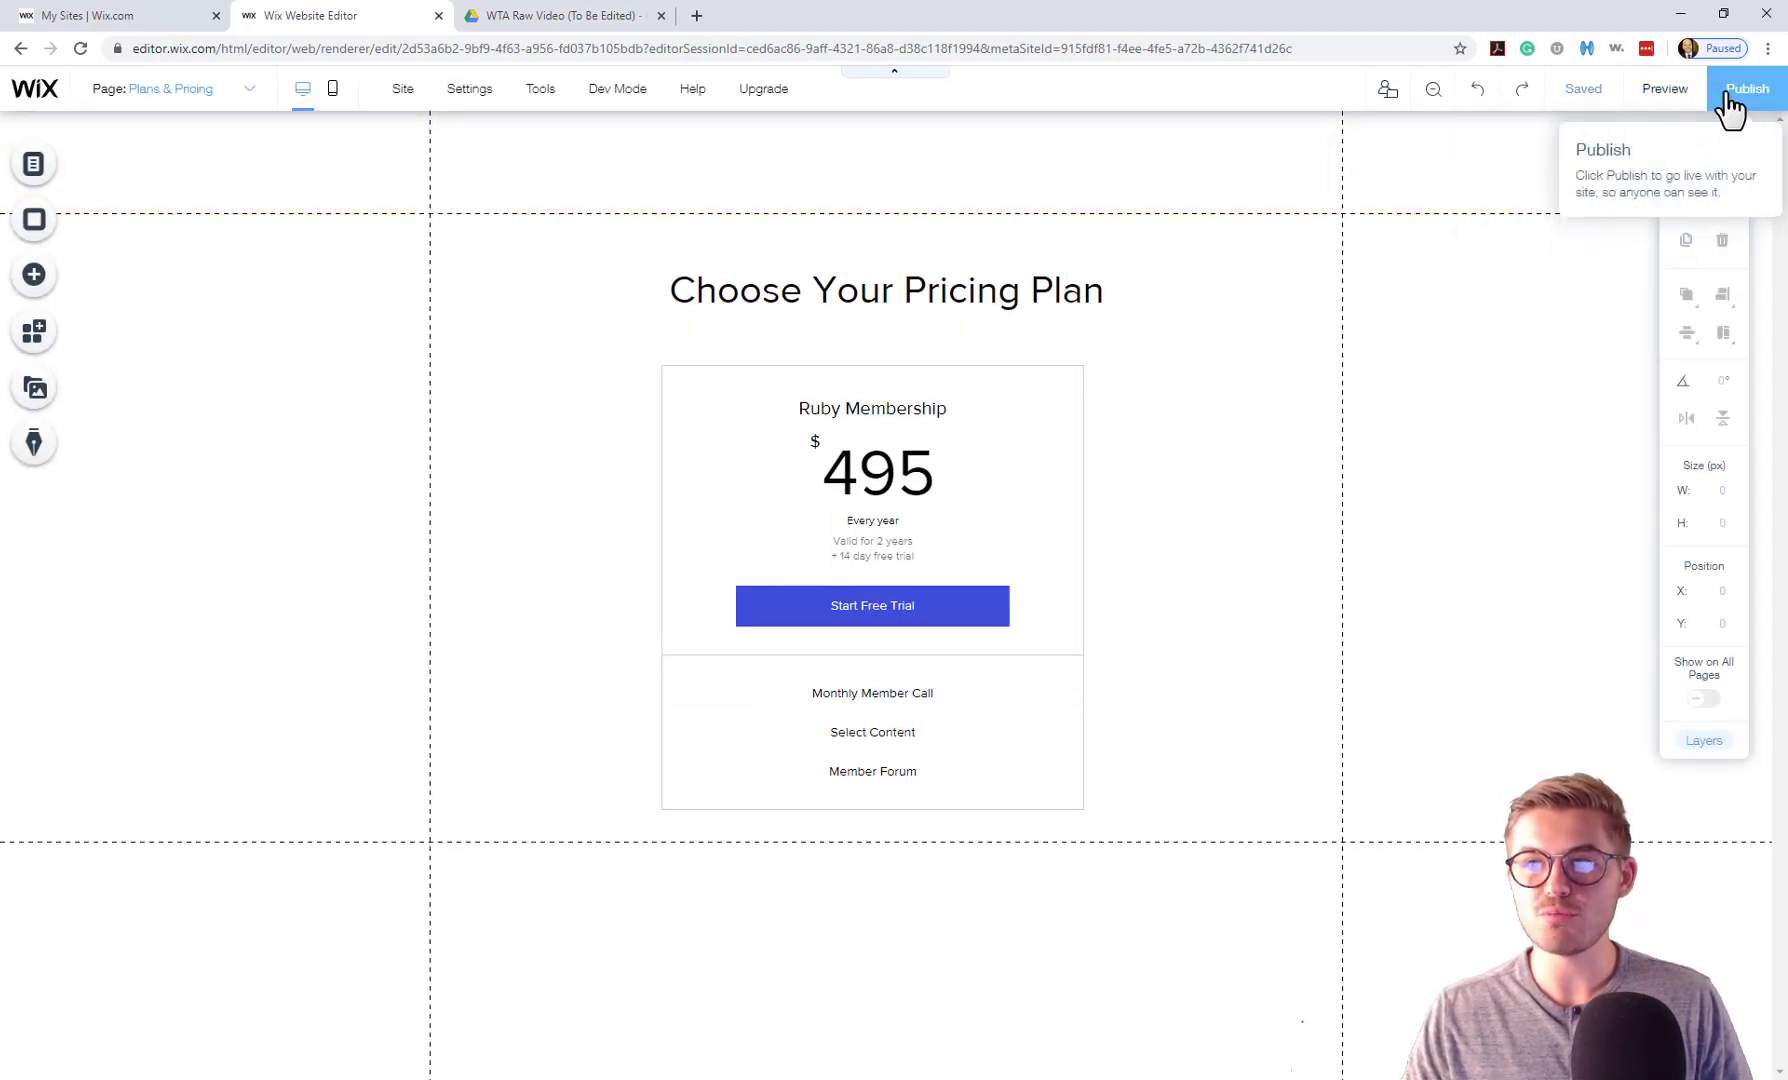
Publish the site, view it live, then return to the editor.
{"action": "left_click", "coordinate": [1724, 100]}
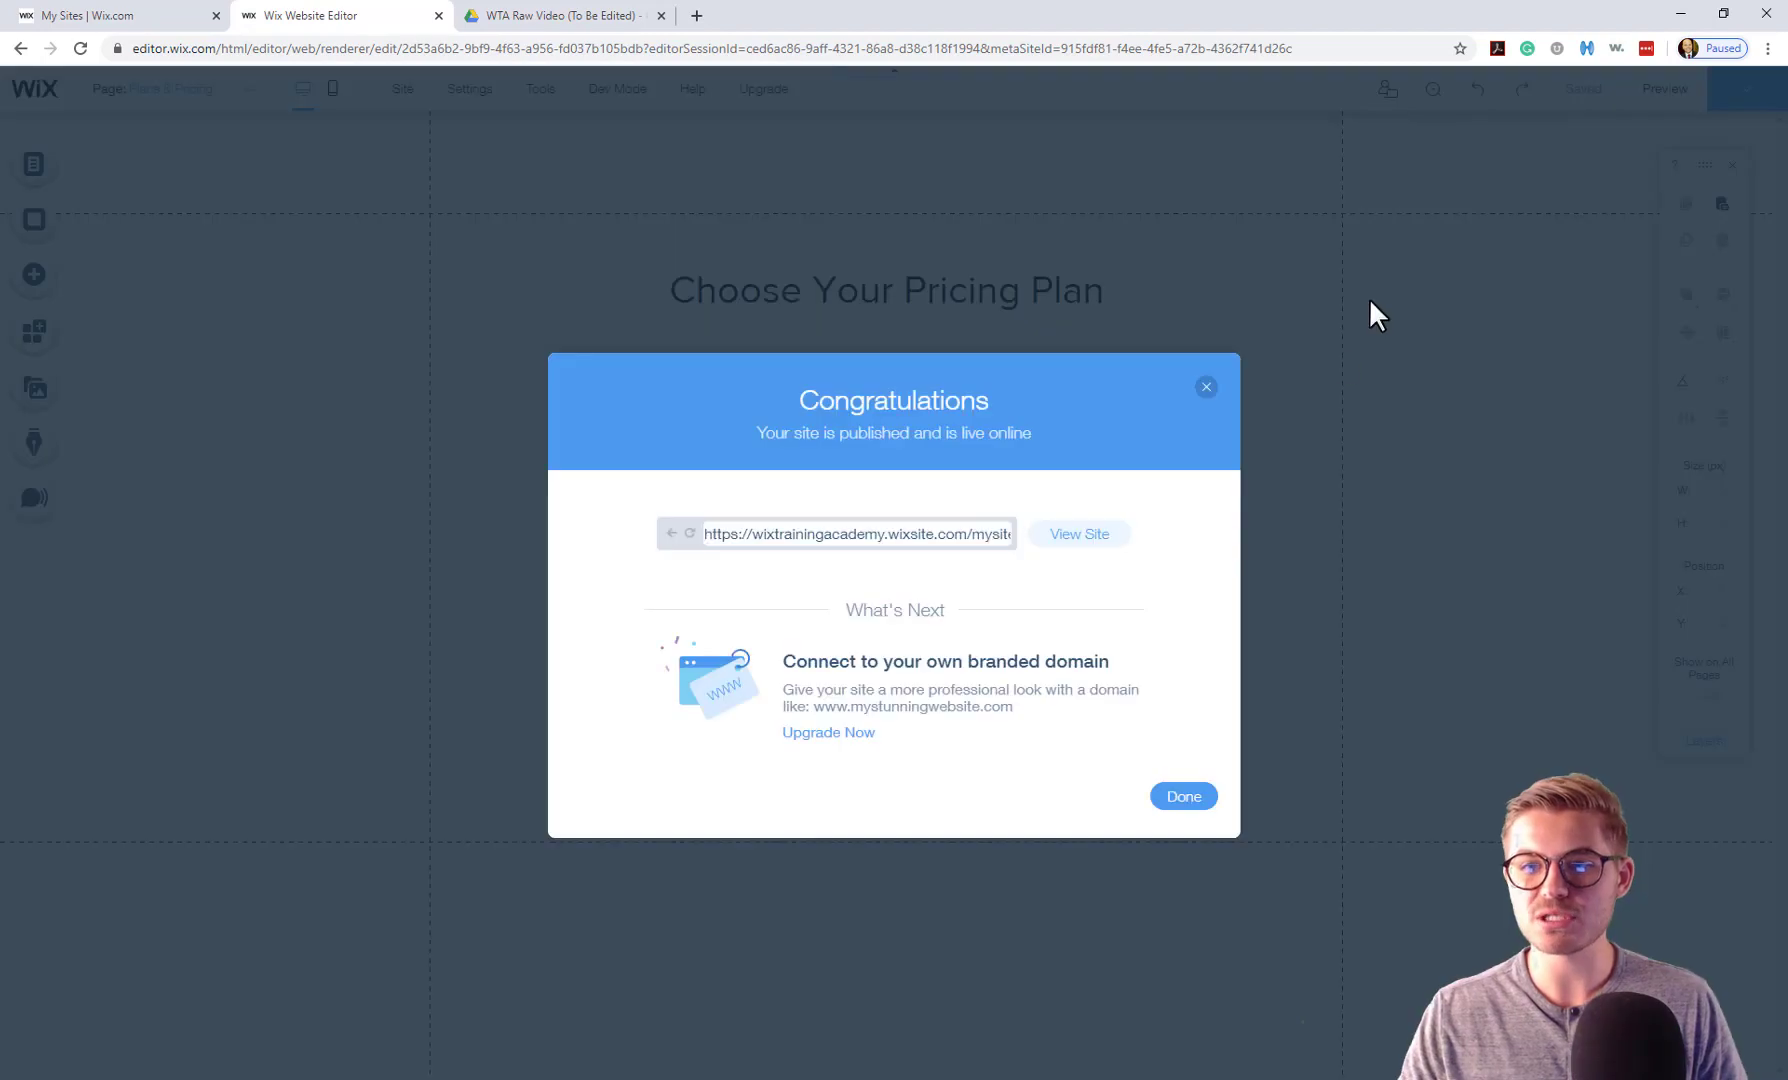
{"action": "left_click", "coordinate": [1094, 536]}
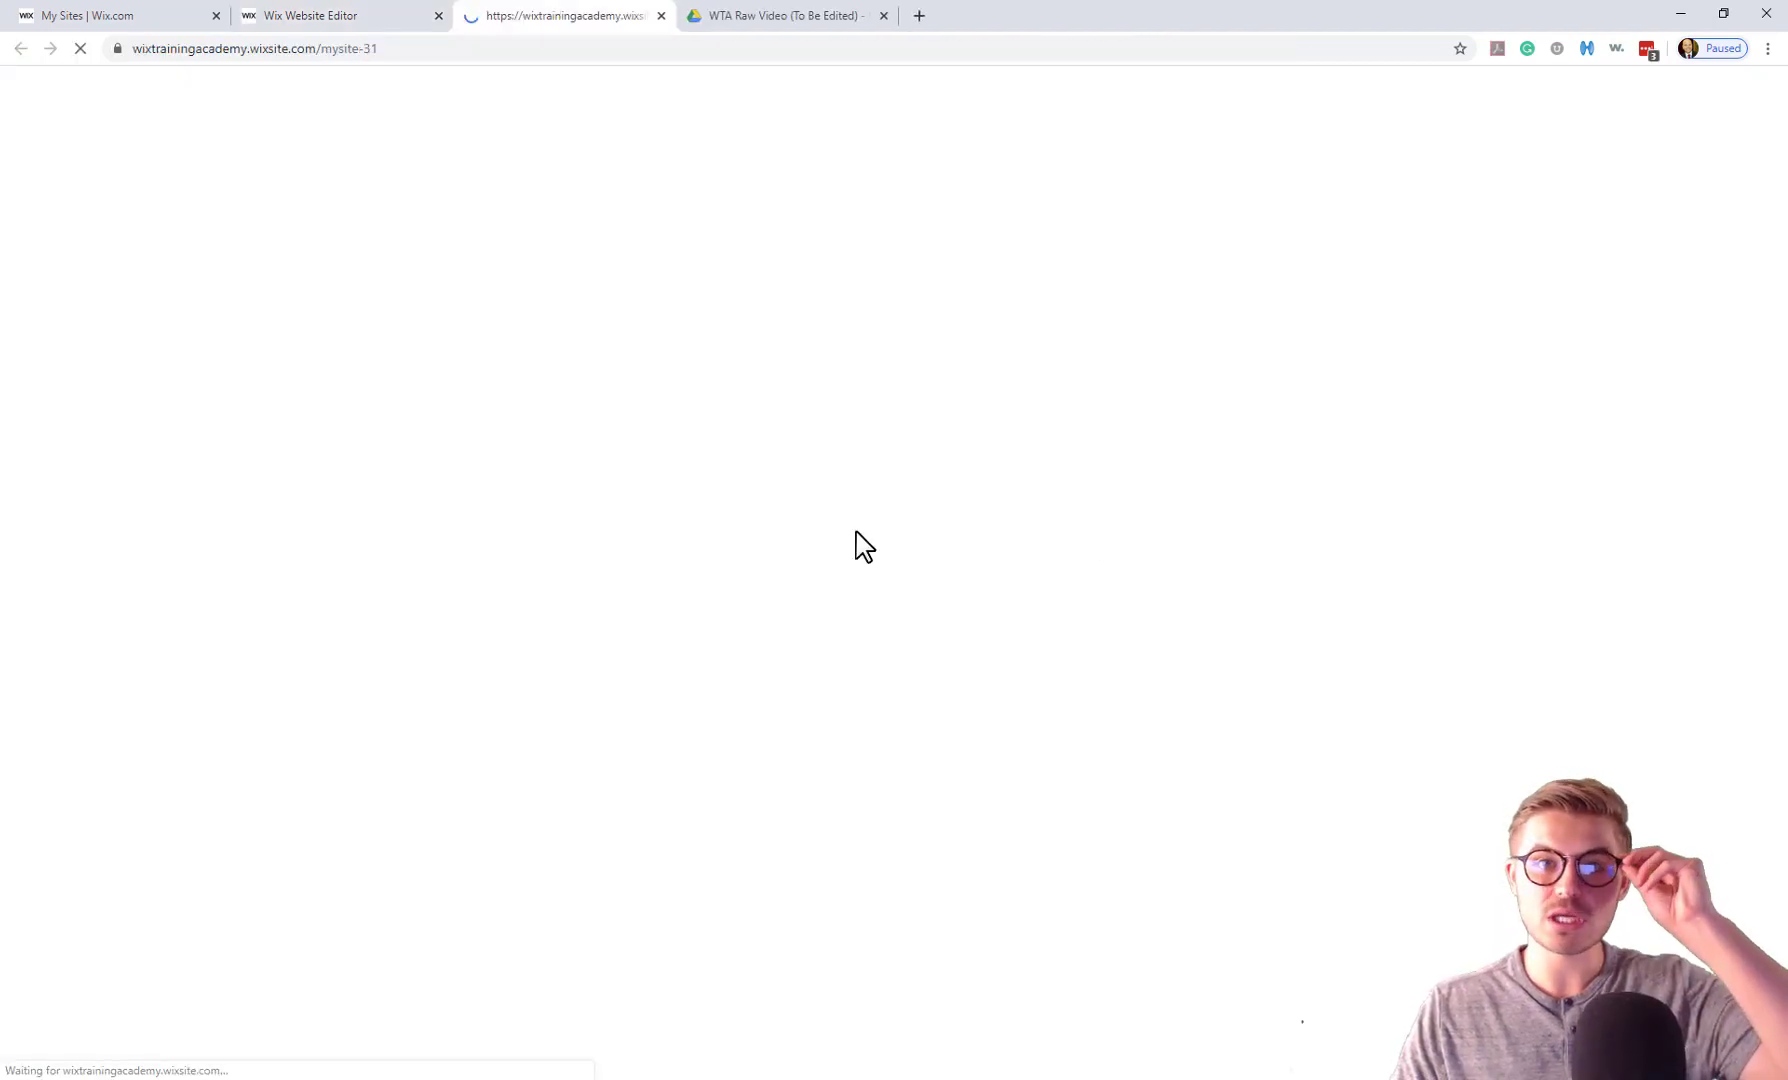
{"action": "left_click", "coordinate": [338, 17]}
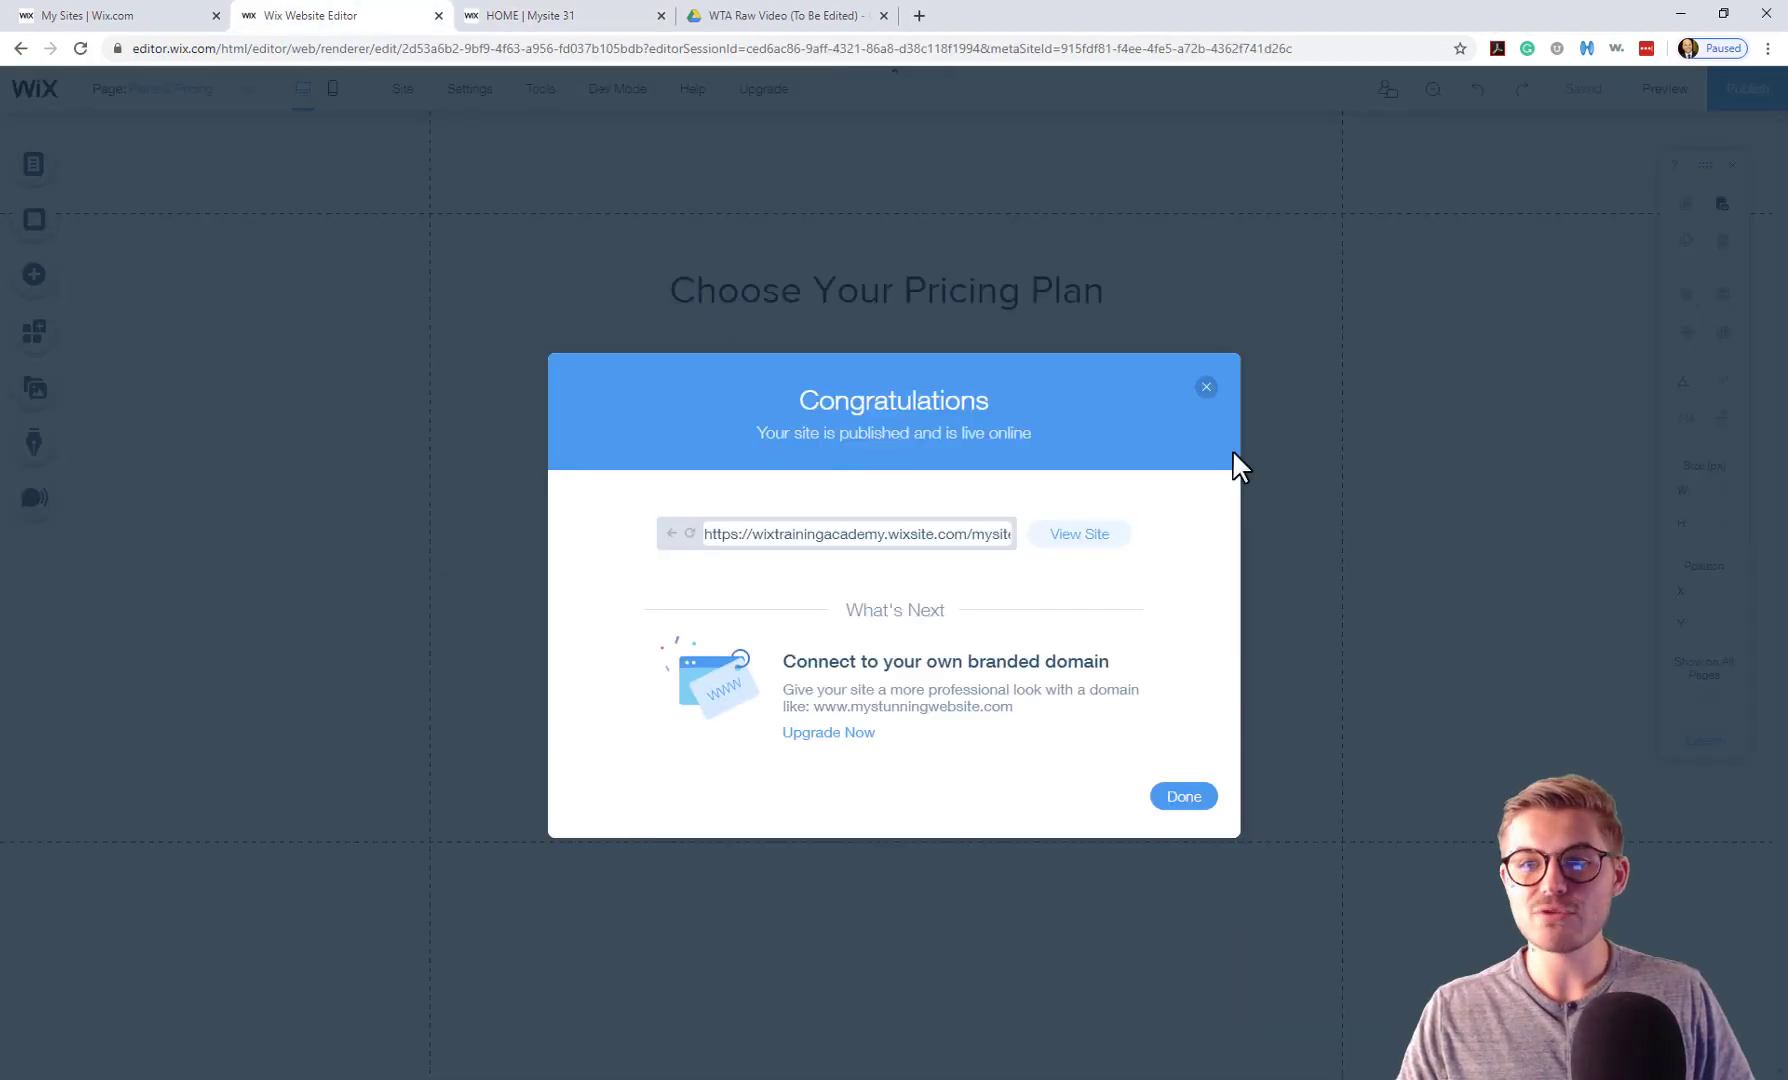
{"action": "left_click", "coordinate": [1207, 387]}
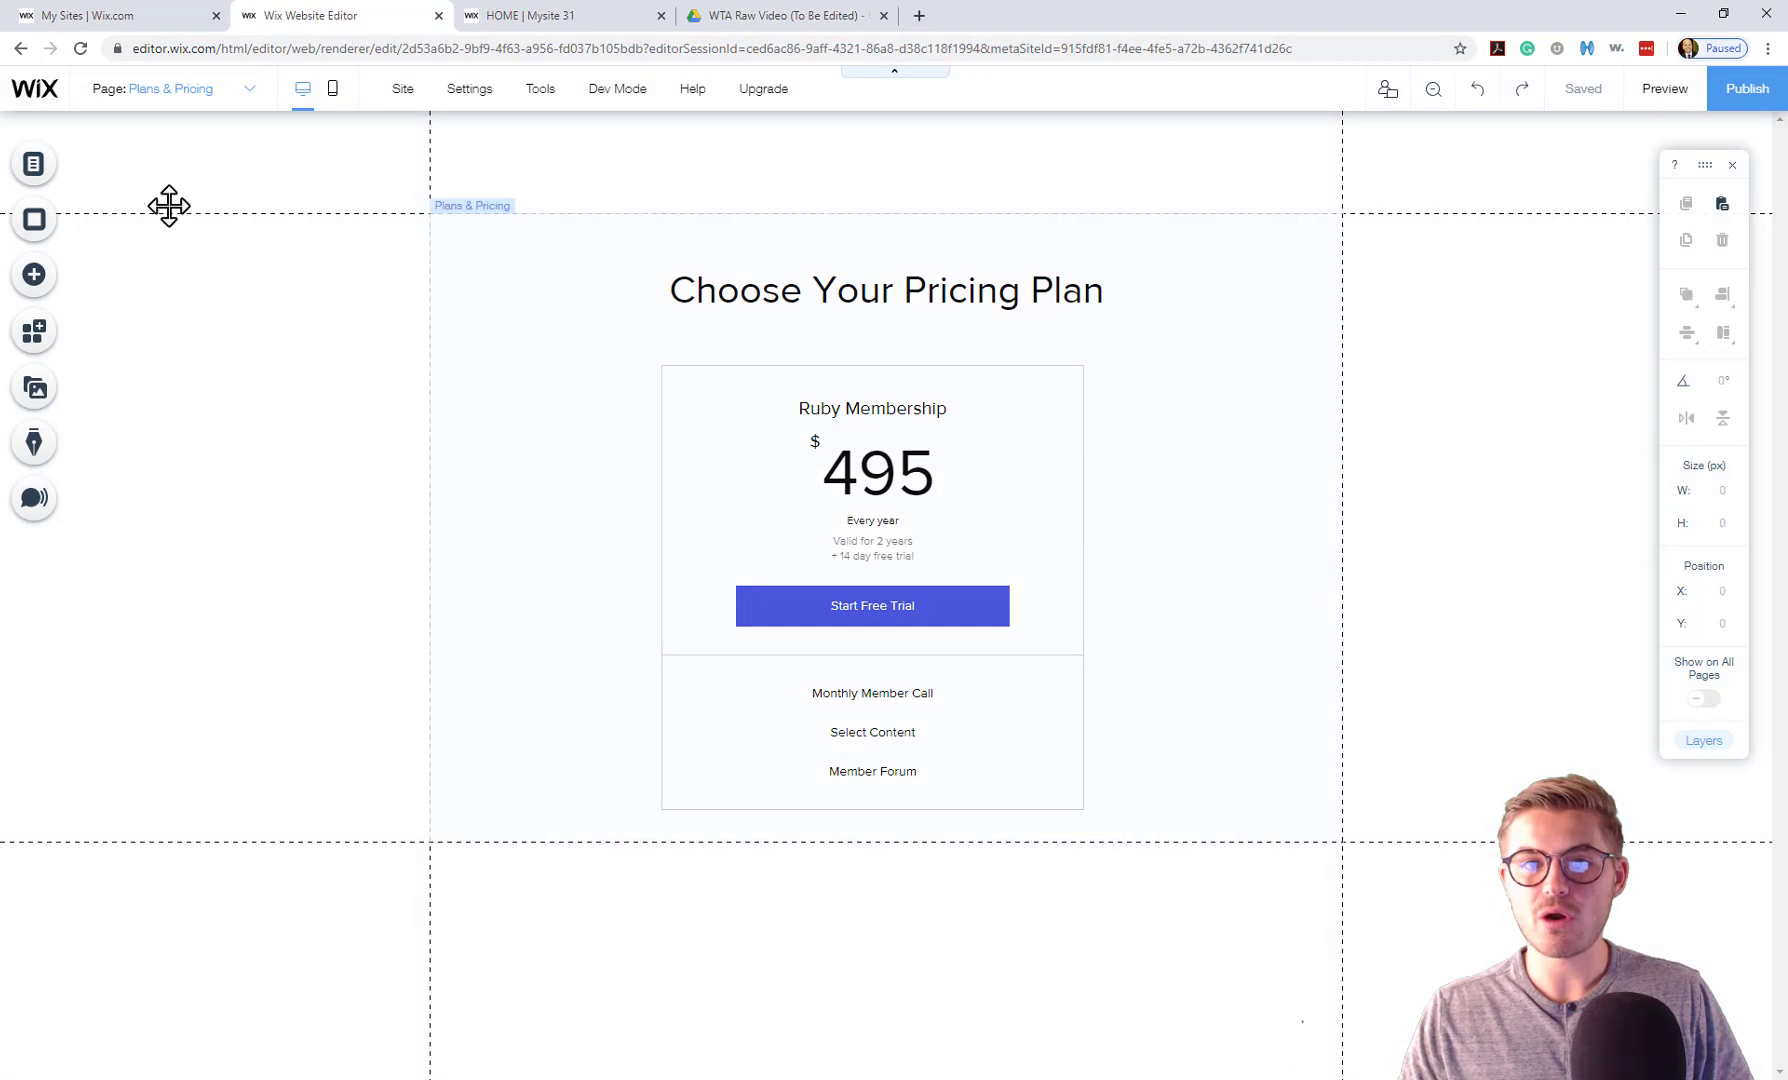
From Menus & Pages, add a New Page after HOME.
{"action": "left_click", "coordinate": [40, 170]}
{"action": "left_click", "coordinate": [280, 224]}
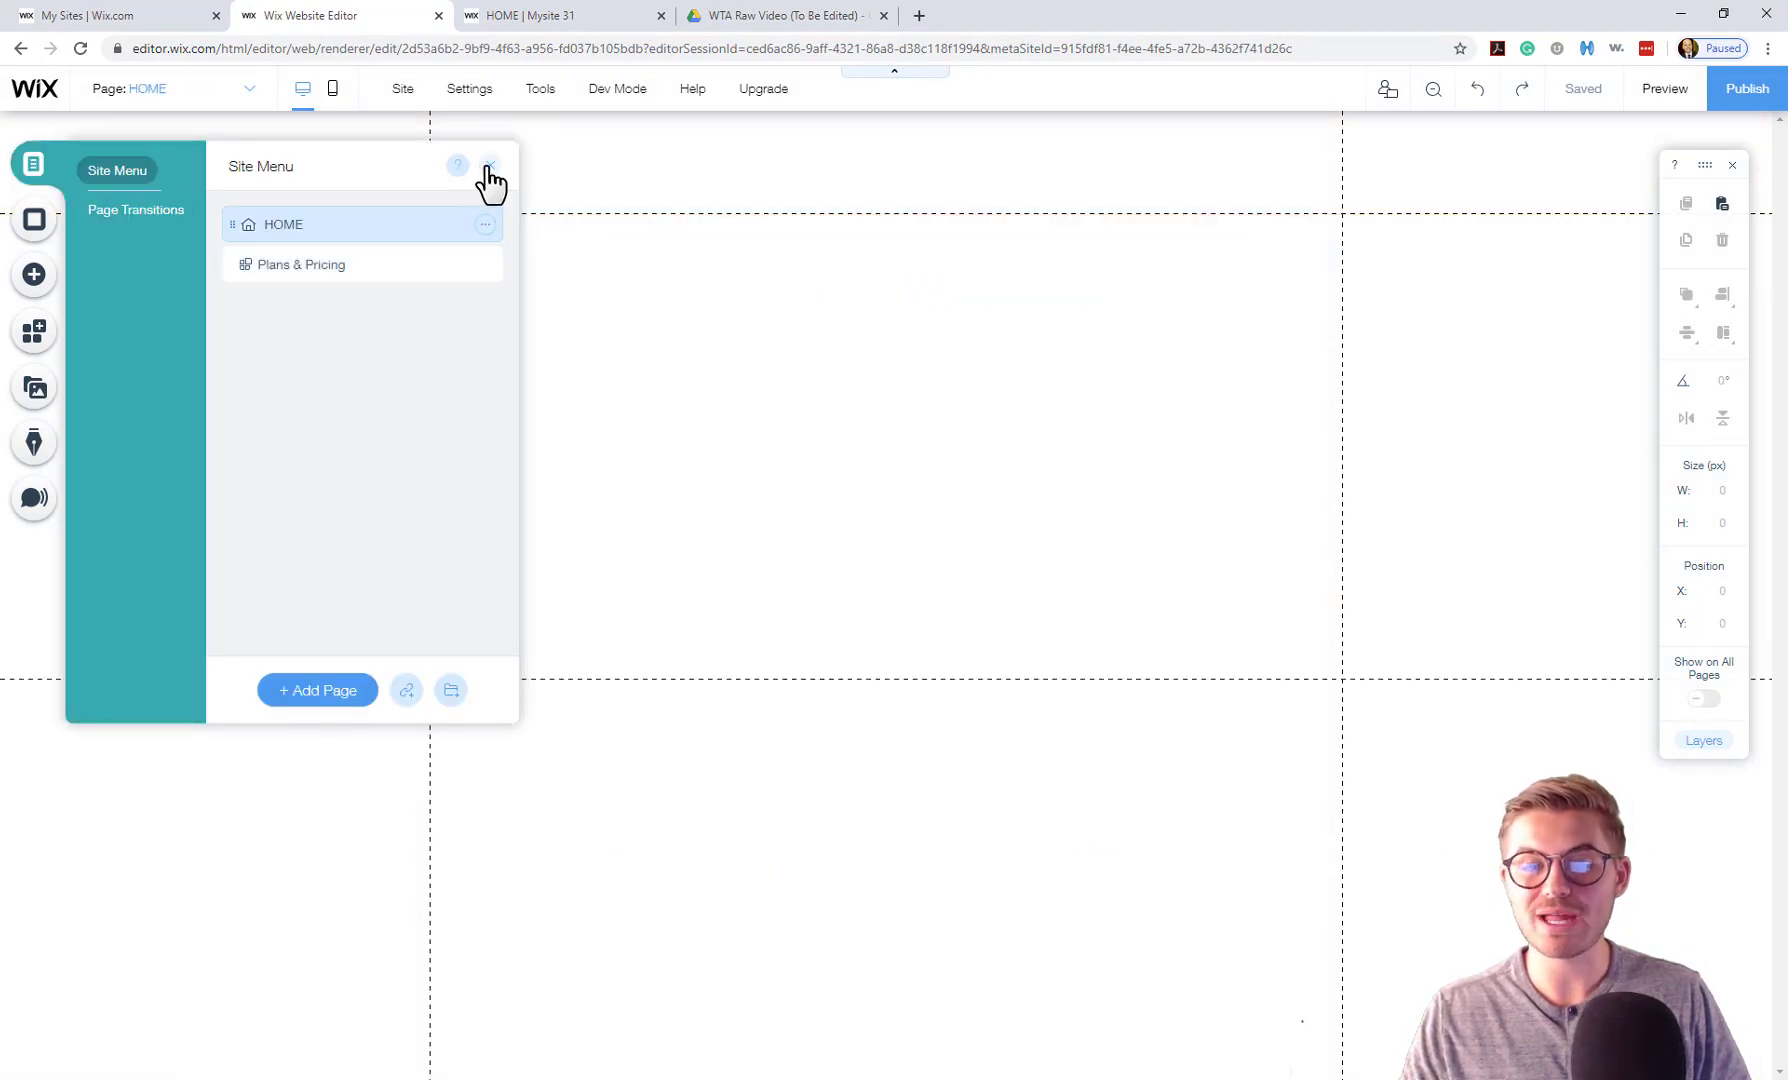
{"action": "left_click", "coordinate": [288, 695]}
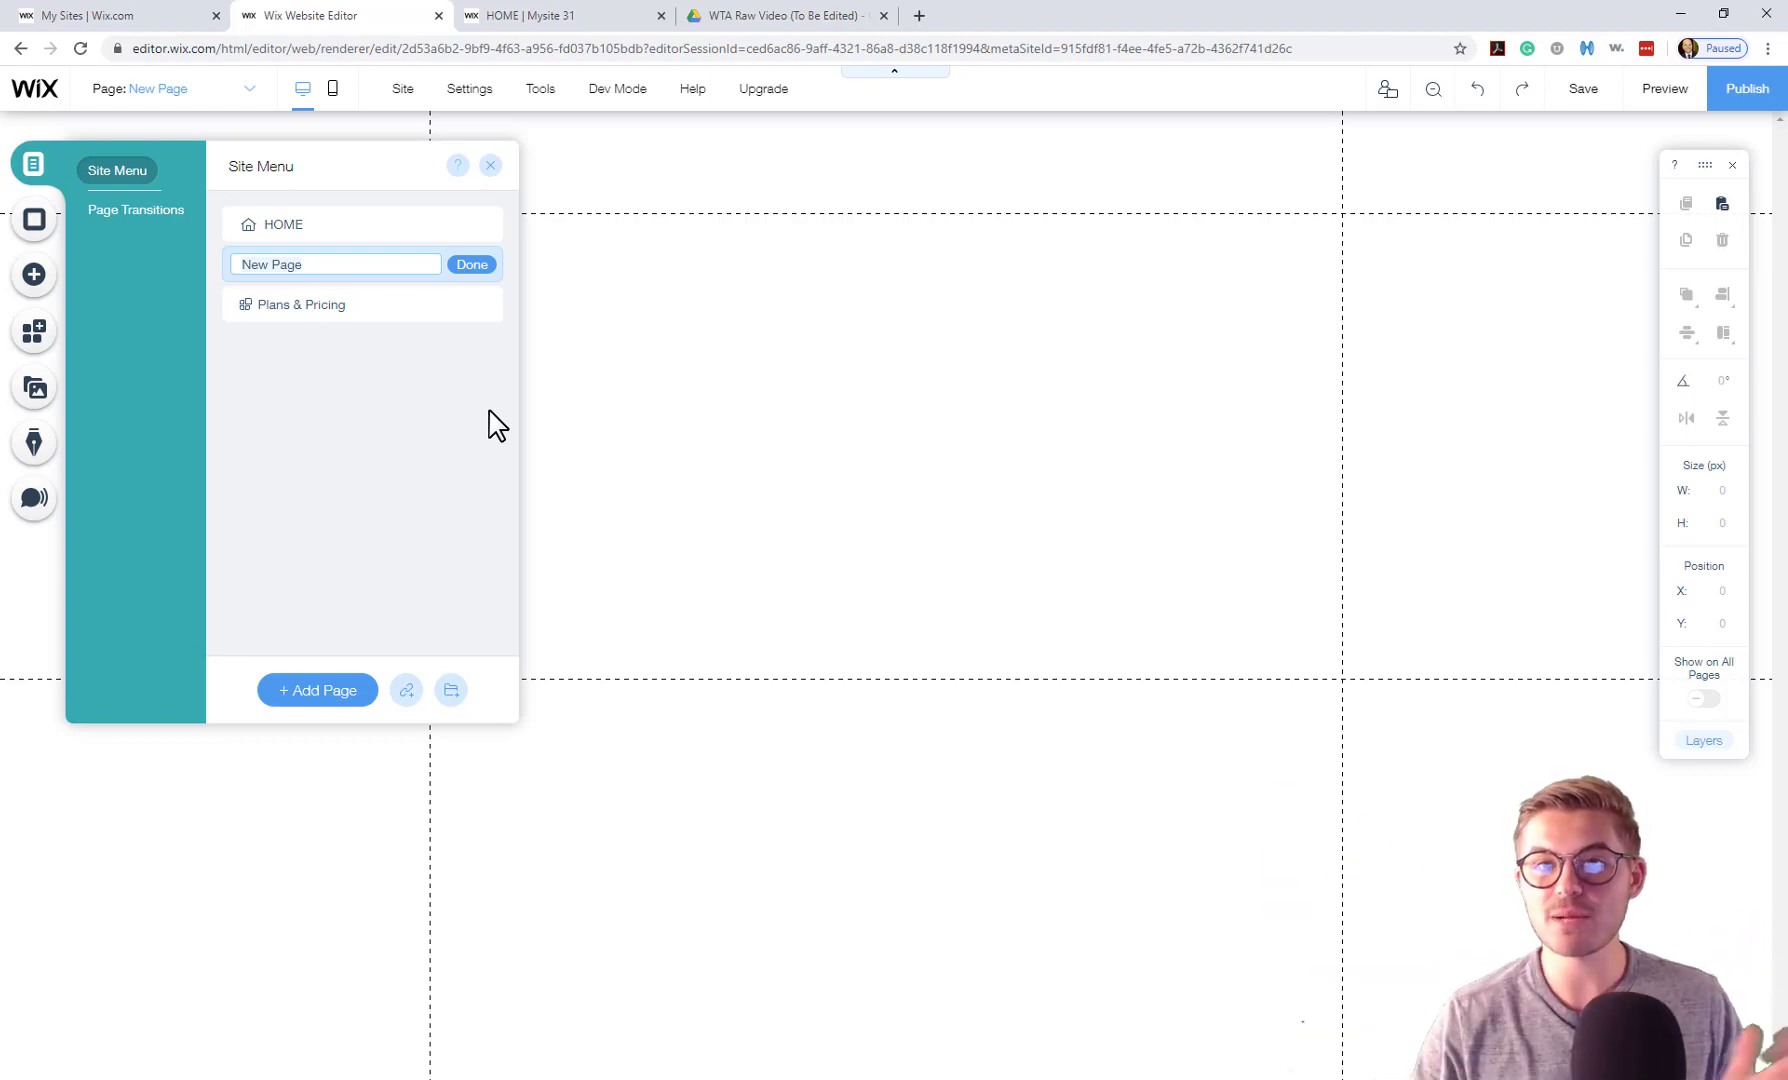
Keep the name New Page, then place a themed button near the centre of HOME.
{"action": "left_click", "coordinate": [472, 264]}
{"action": "left_click", "coordinate": [430, 224]}
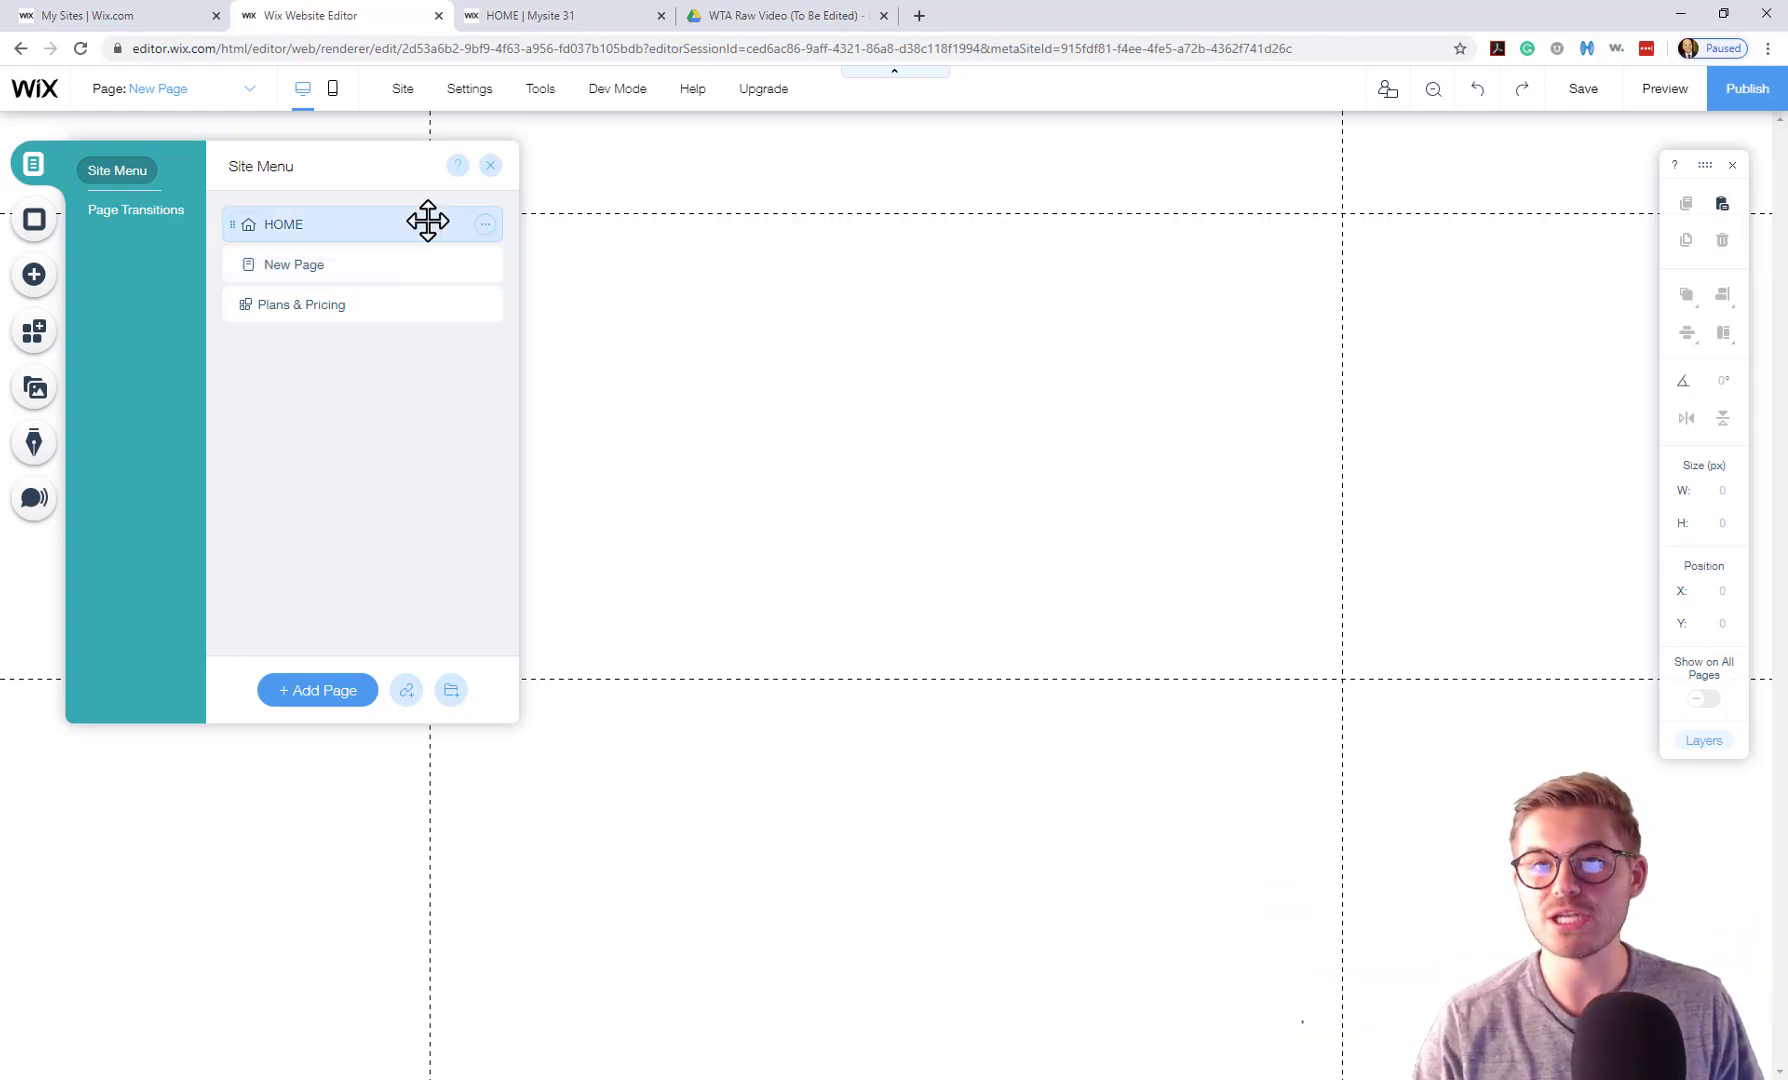
{"action": "left_click", "coordinate": [34, 278]}
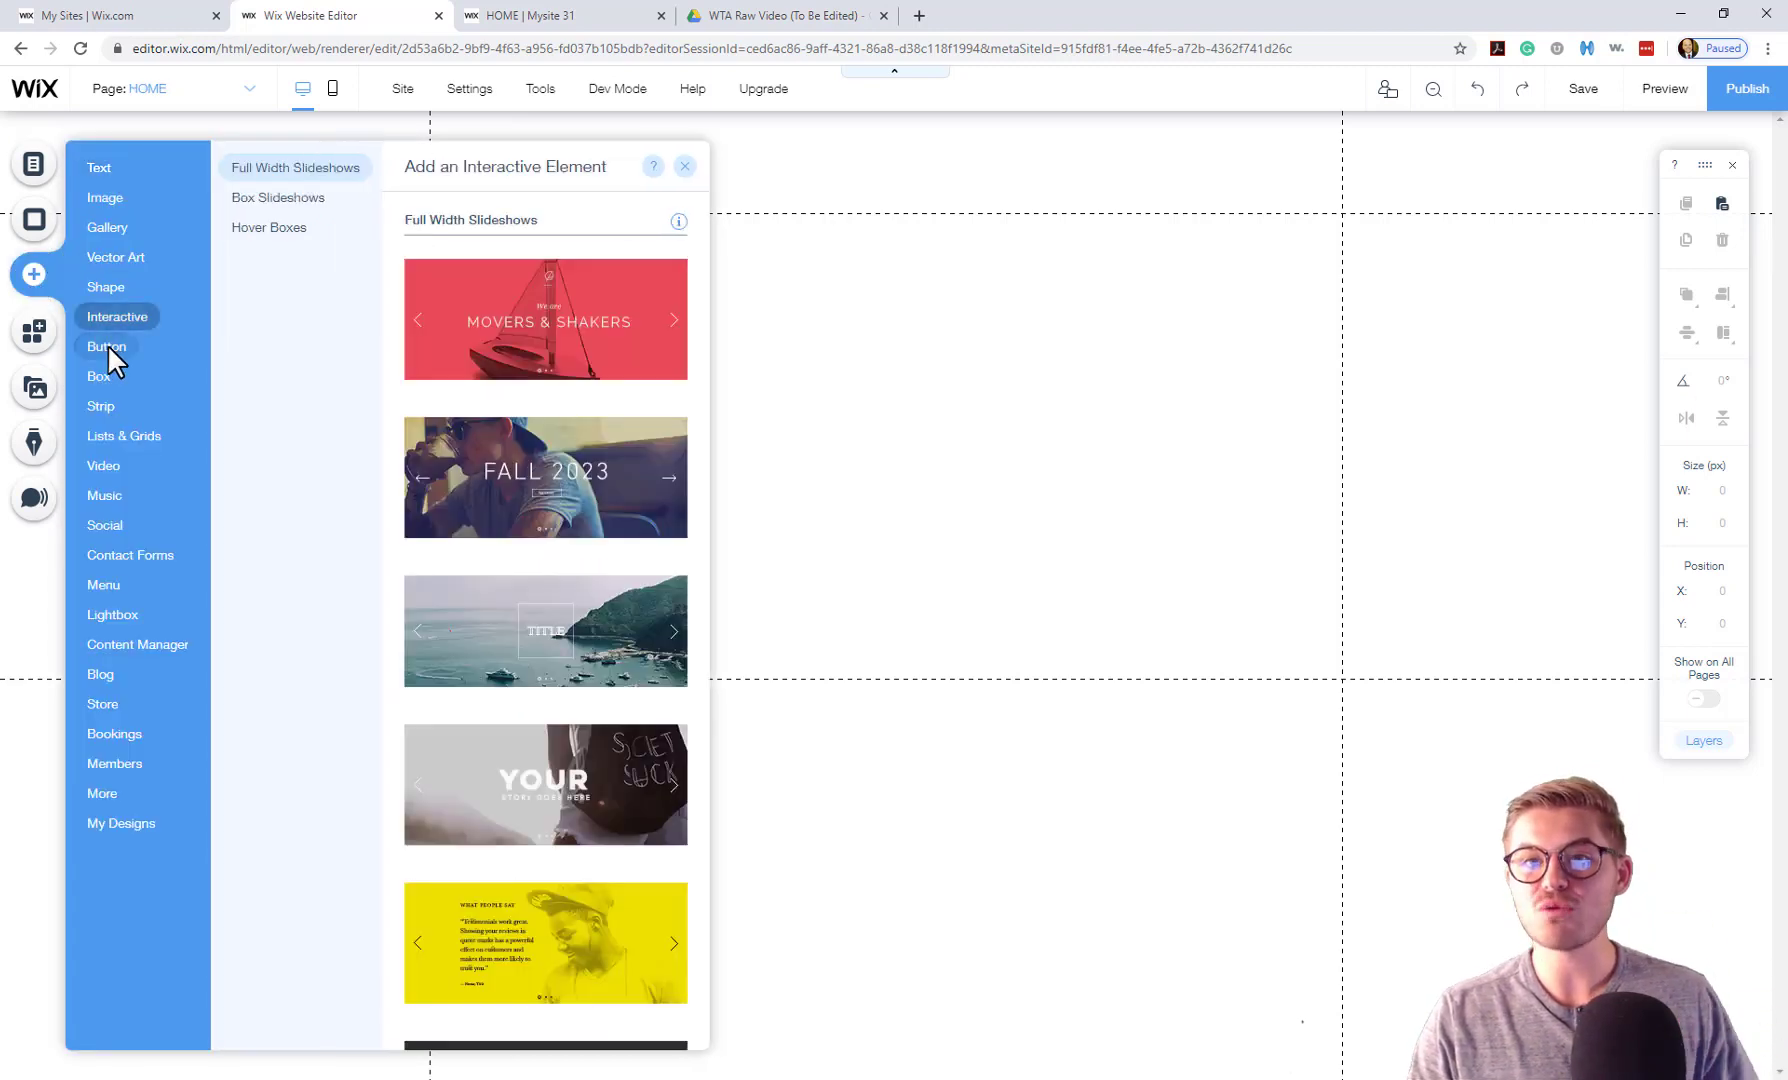
{"action": "mouse_move", "coordinate": [108, 344]}
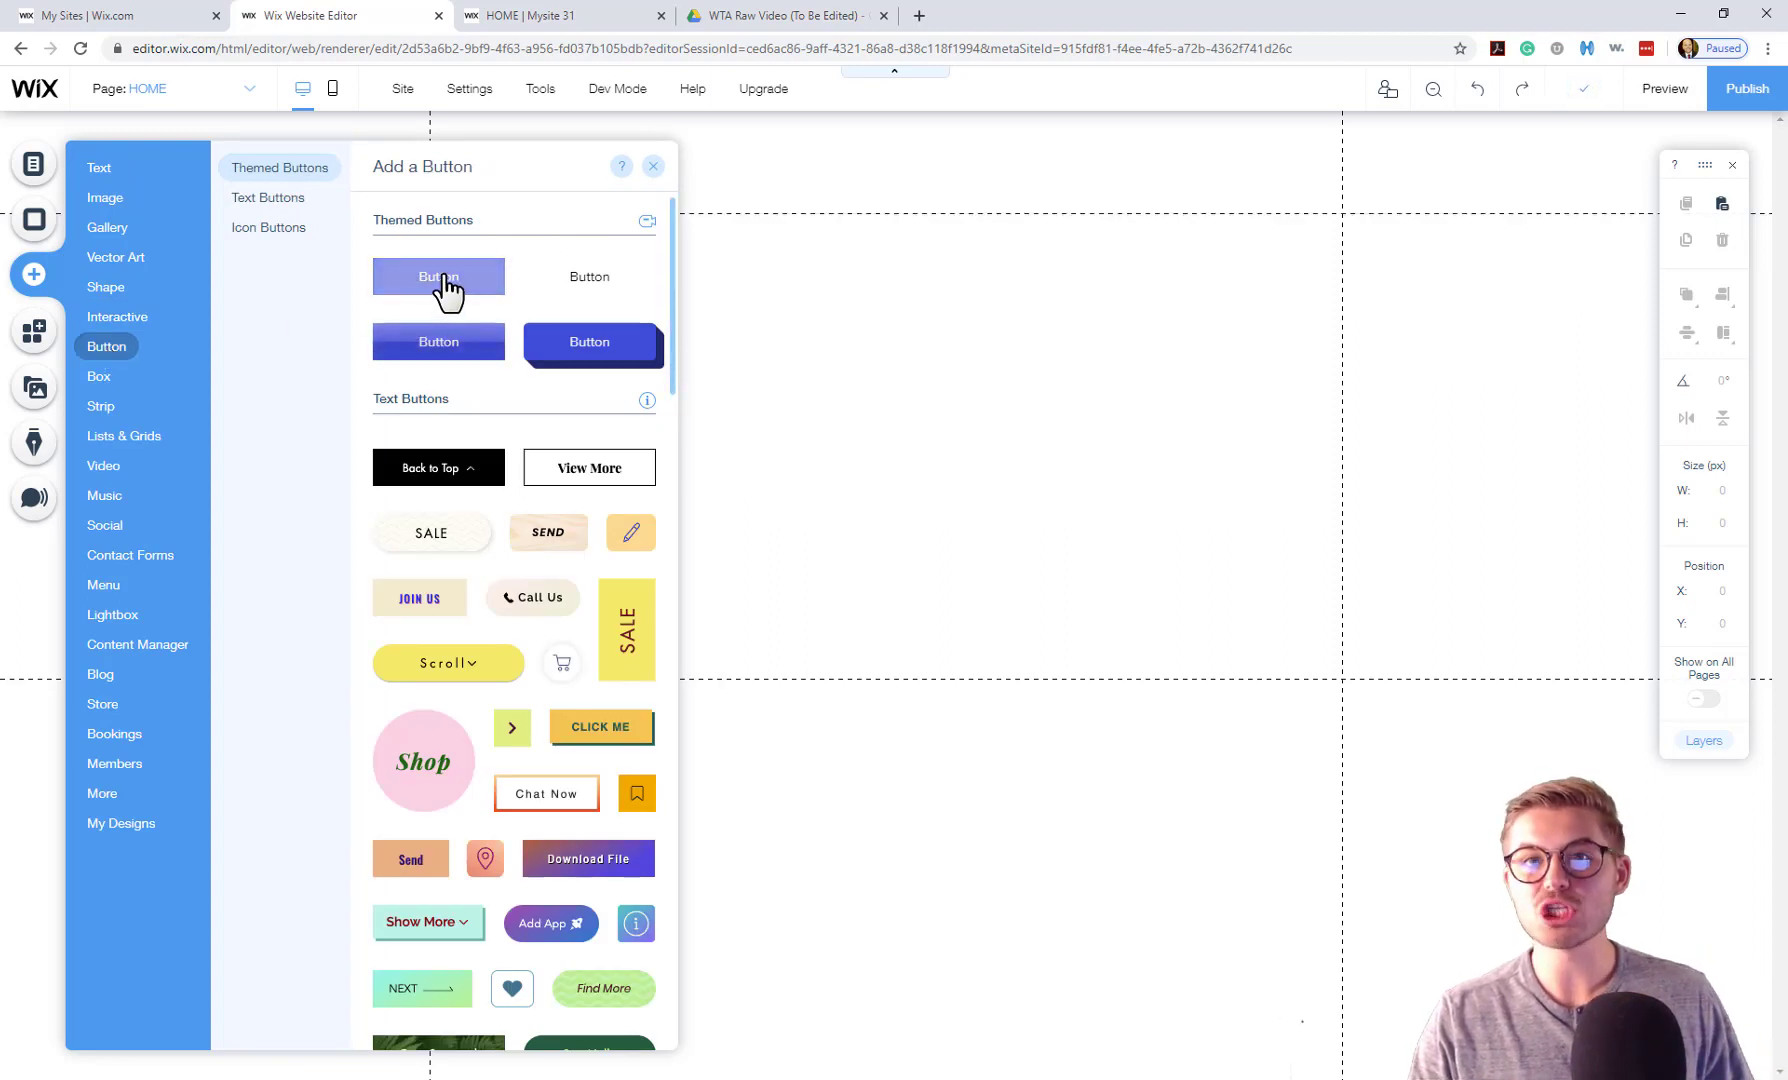
{"action": "left_click", "coordinate": [447, 293]}
{"action": "left_click_drag", "start_coordinate": [862, 592], "coordinate": [876, 447]}
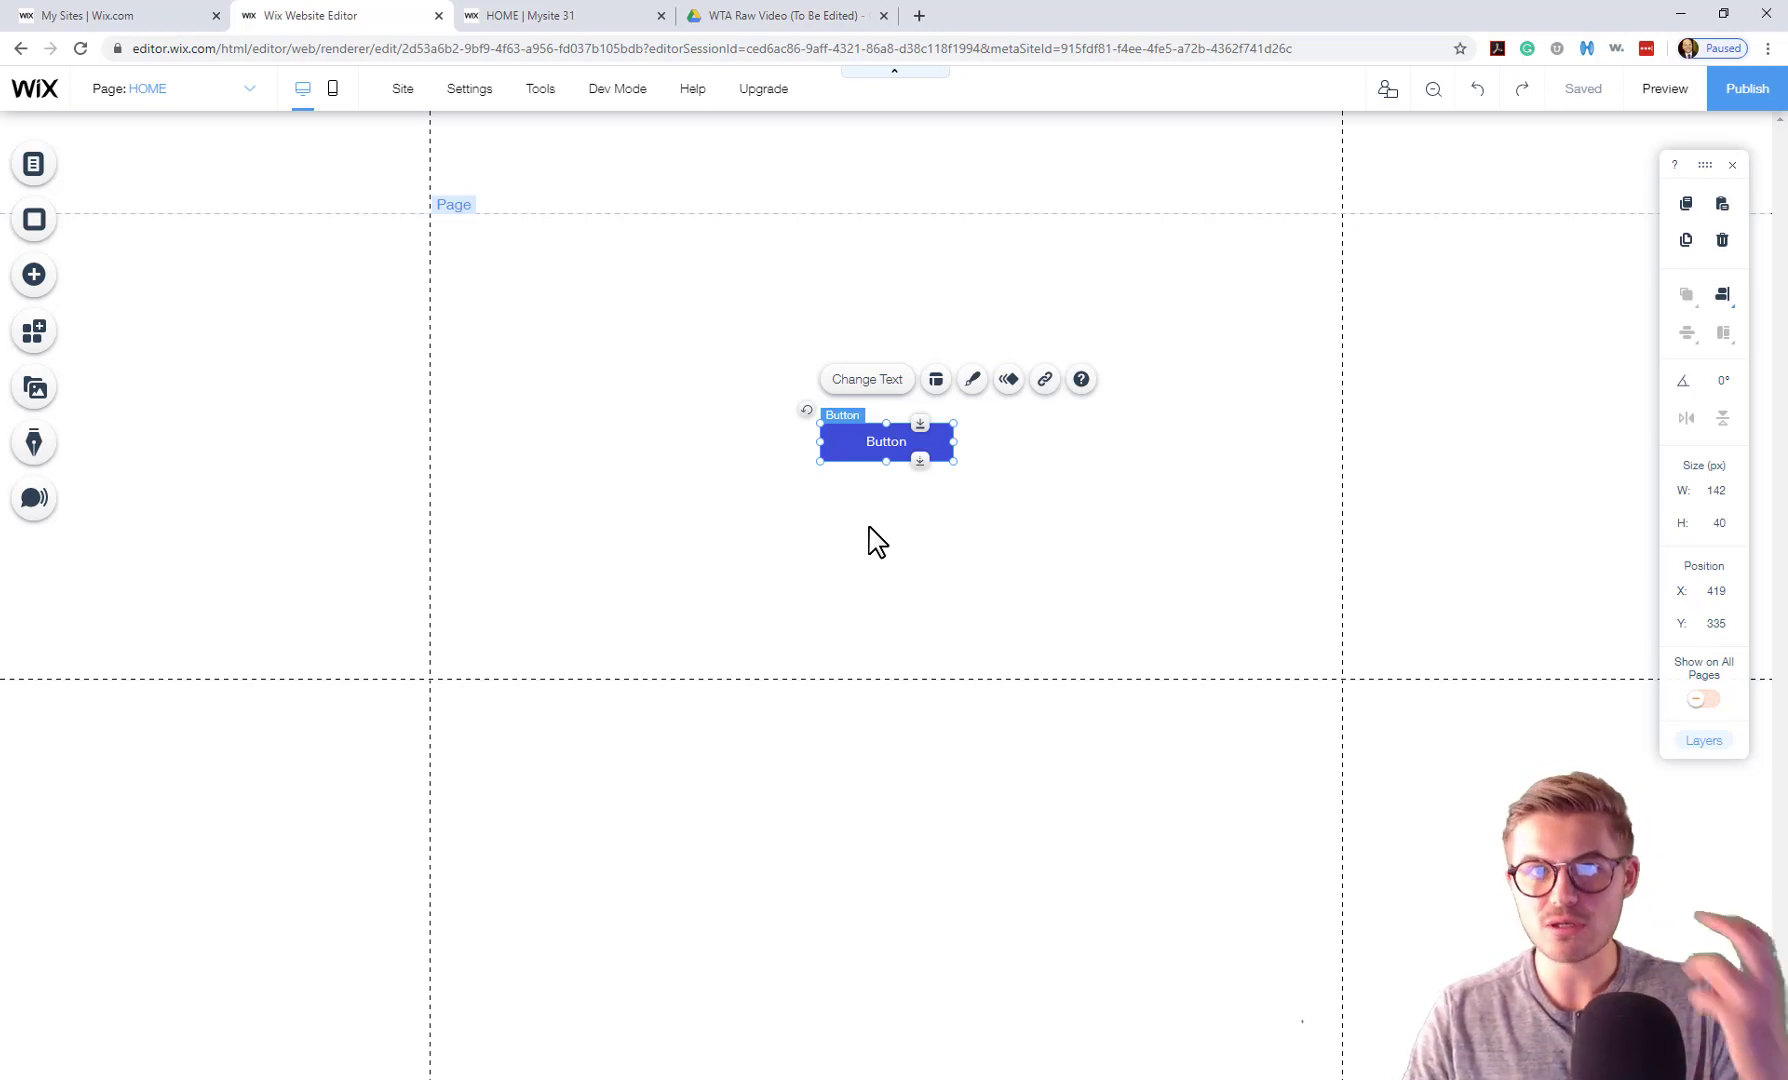
Link the button to the Plans & Pricing page.
{"action": "left_click", "coordinate": [1044, 379]}
{"action": "left_click", "coordinate": [950, 484]}
{"action": "left_click", "coordinate": [942, 597]}
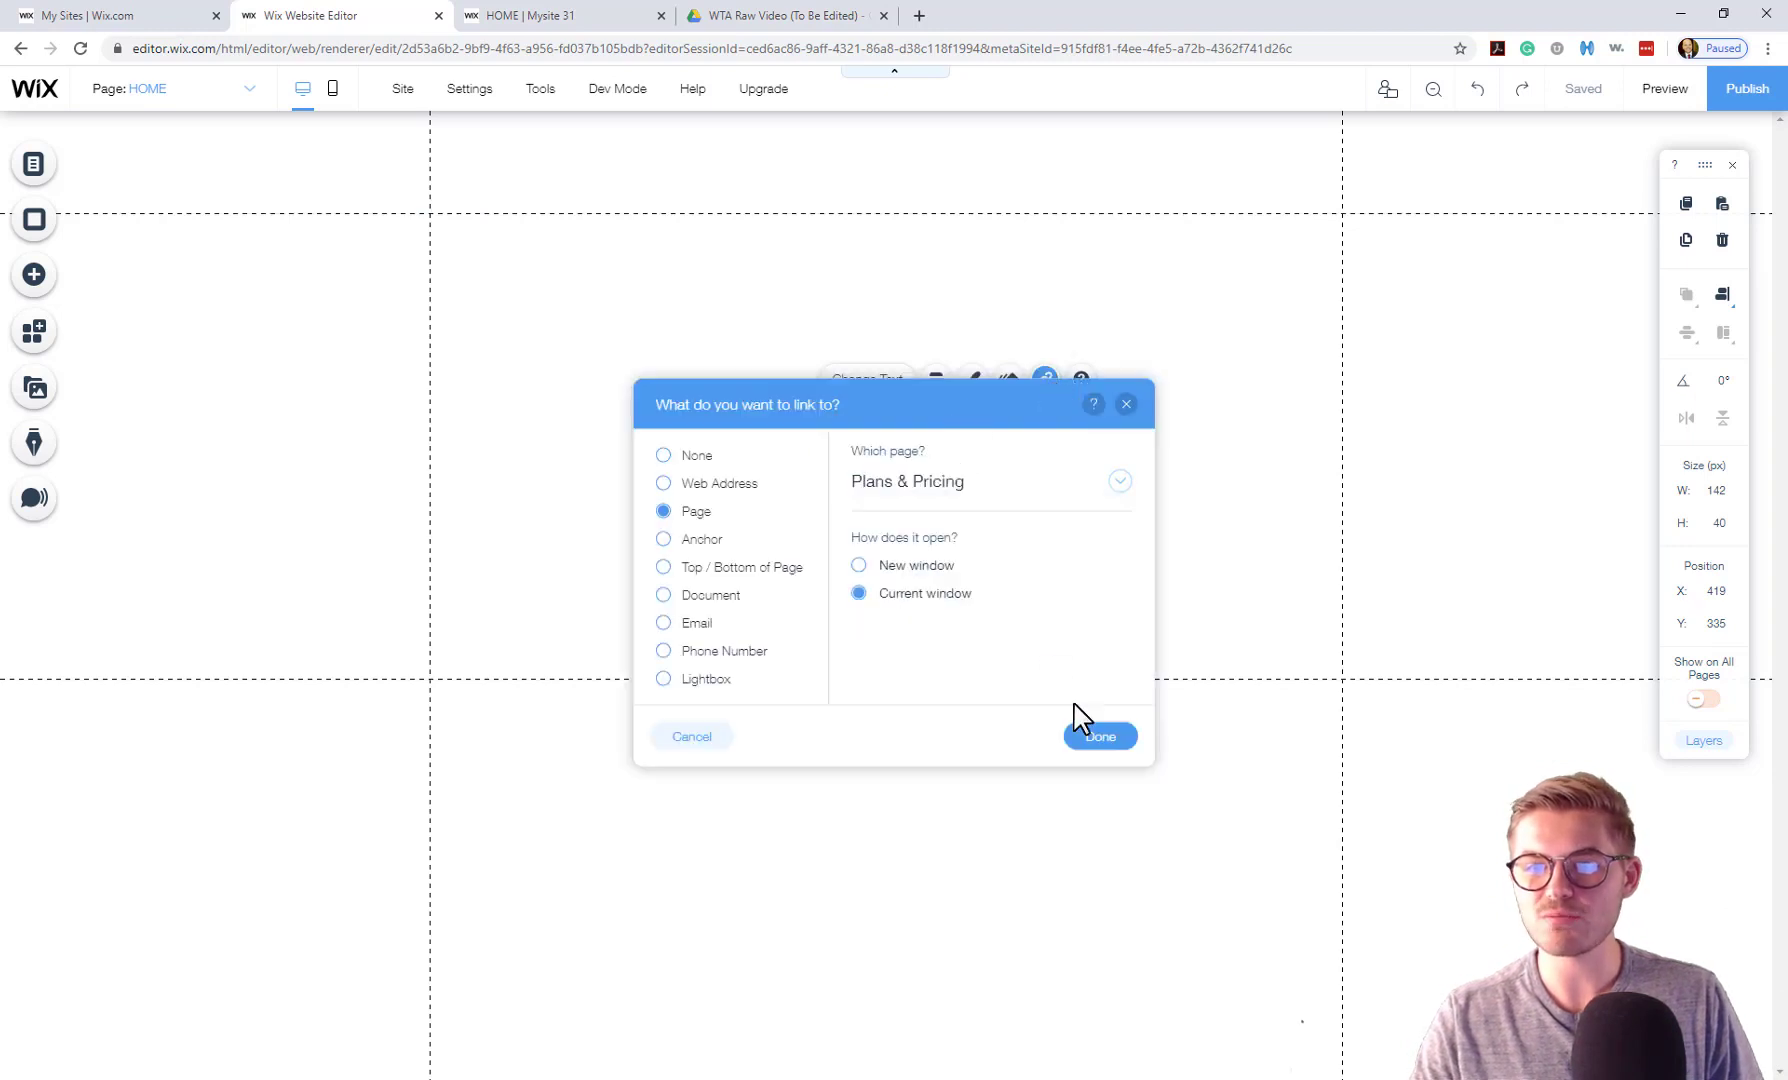
{"action": "left_click", "coordinate": [1089, 738]}
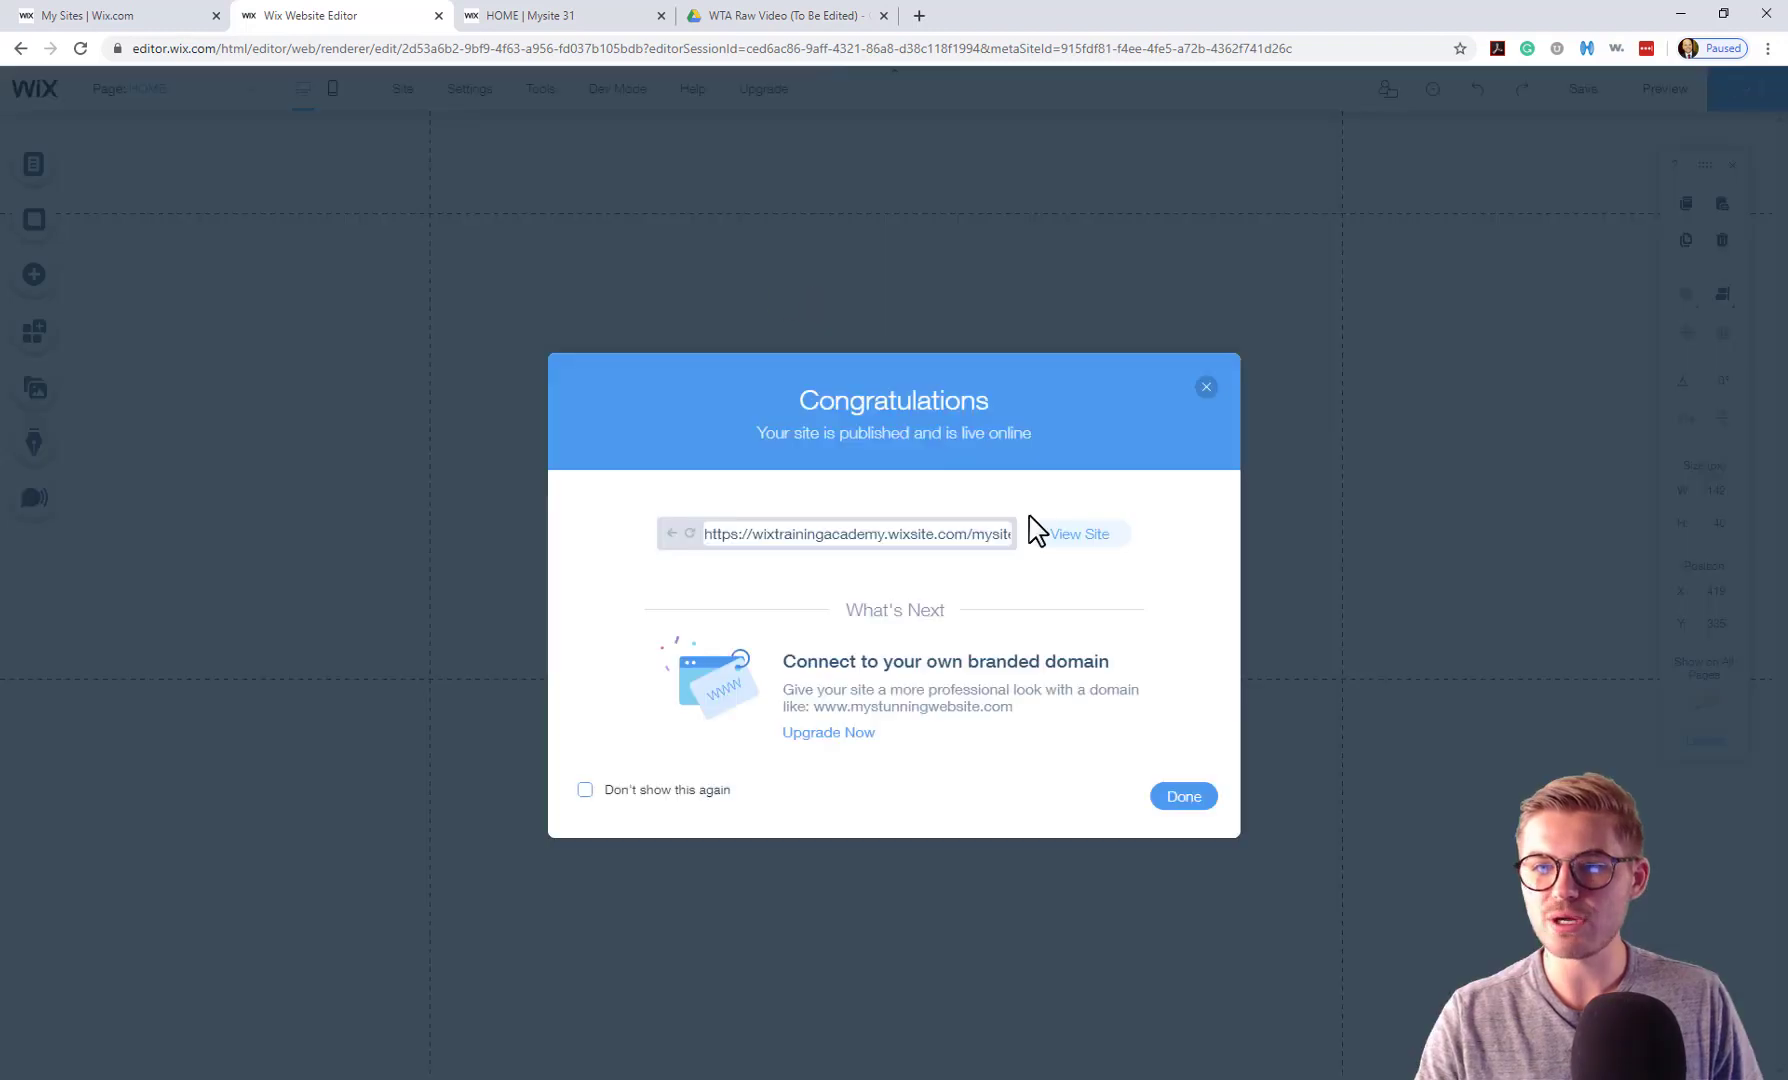
Publish, follow the new button to pricing, and start the Ruby Membership free trial.
{"action": "left_click", "coordinate": [1070, 531]}
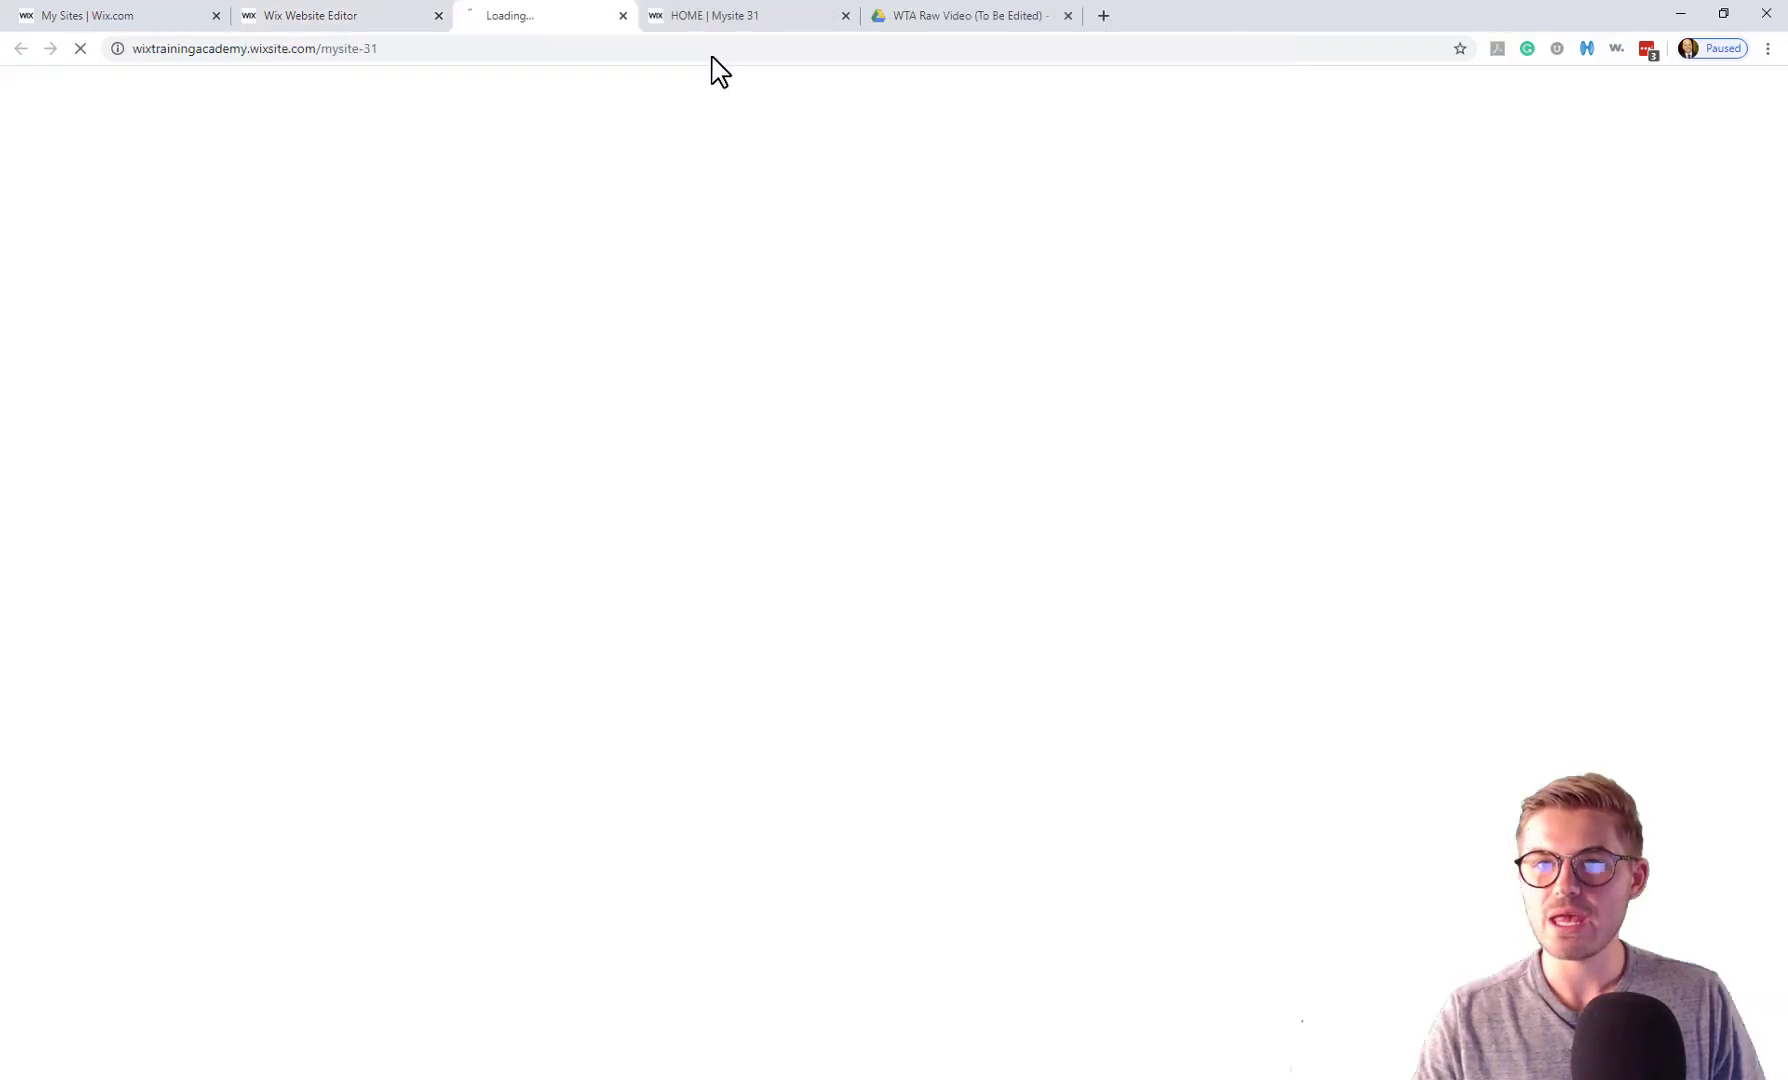
{"action": "left_click", "coordinate": [883, 15]}
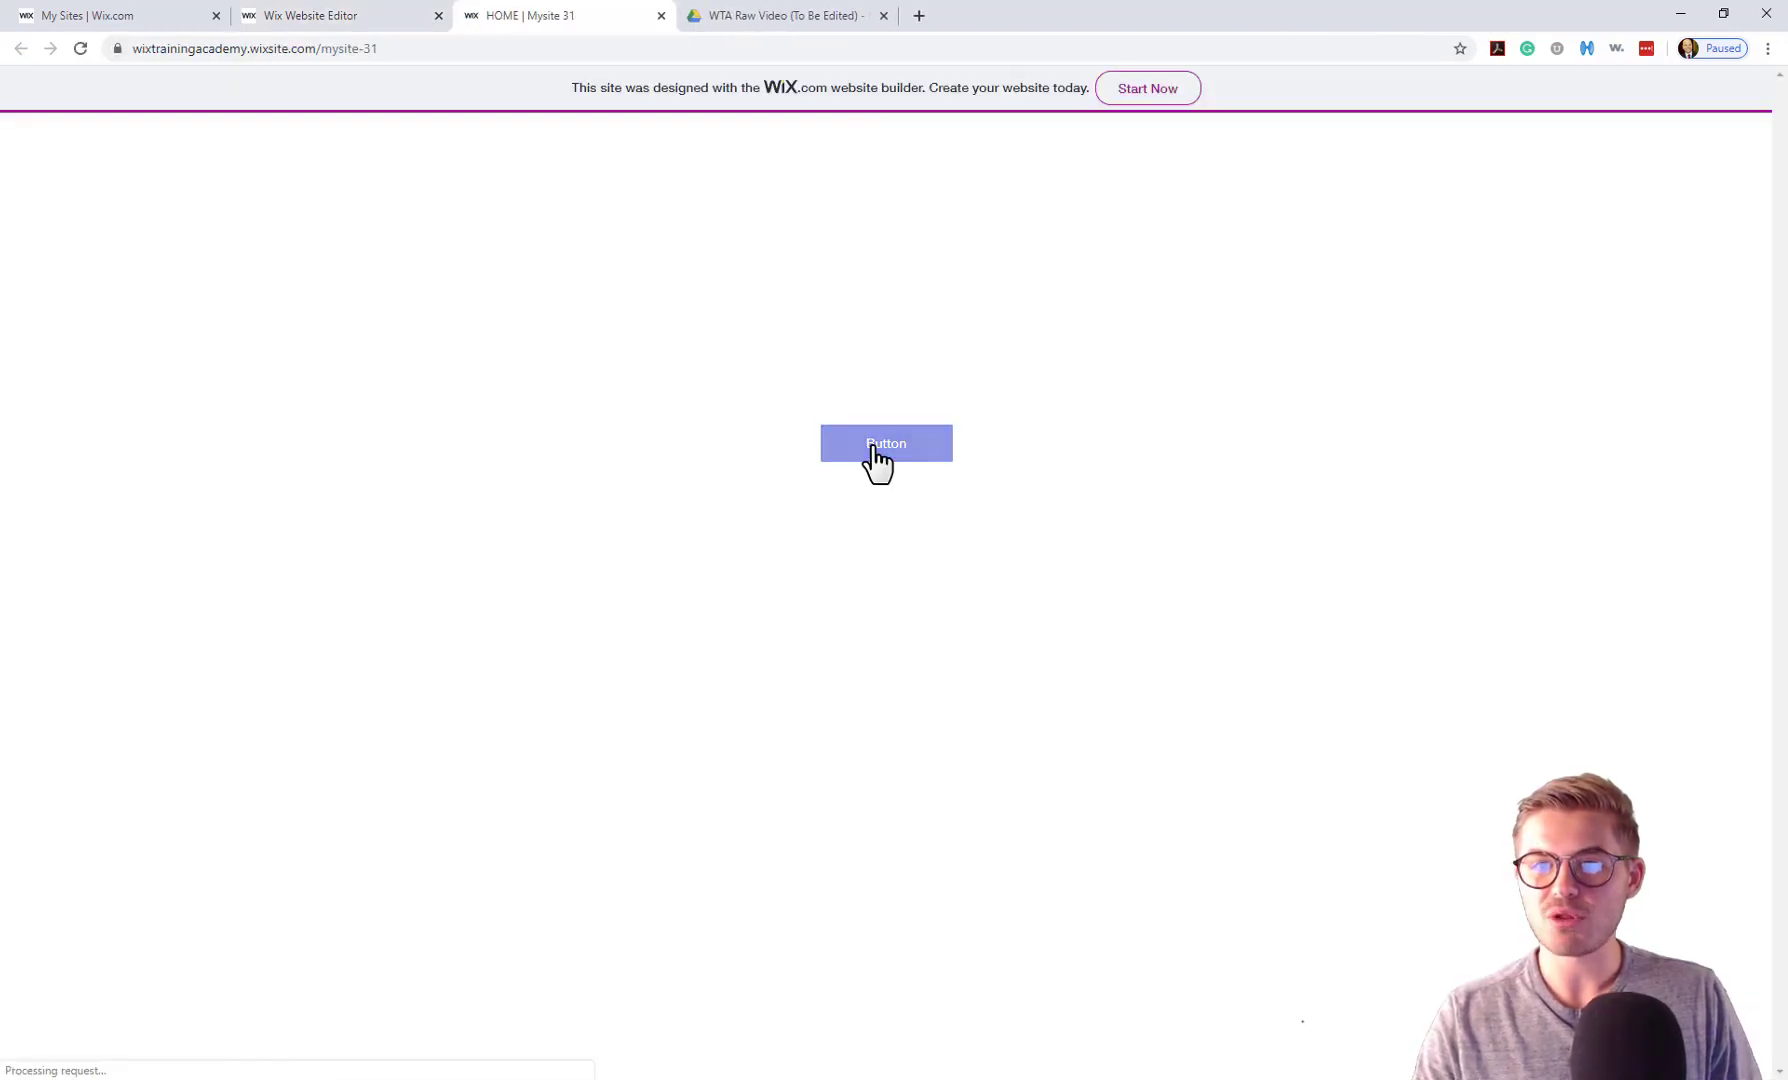
{"action": "left_click", "coordinate": [877, 460]}
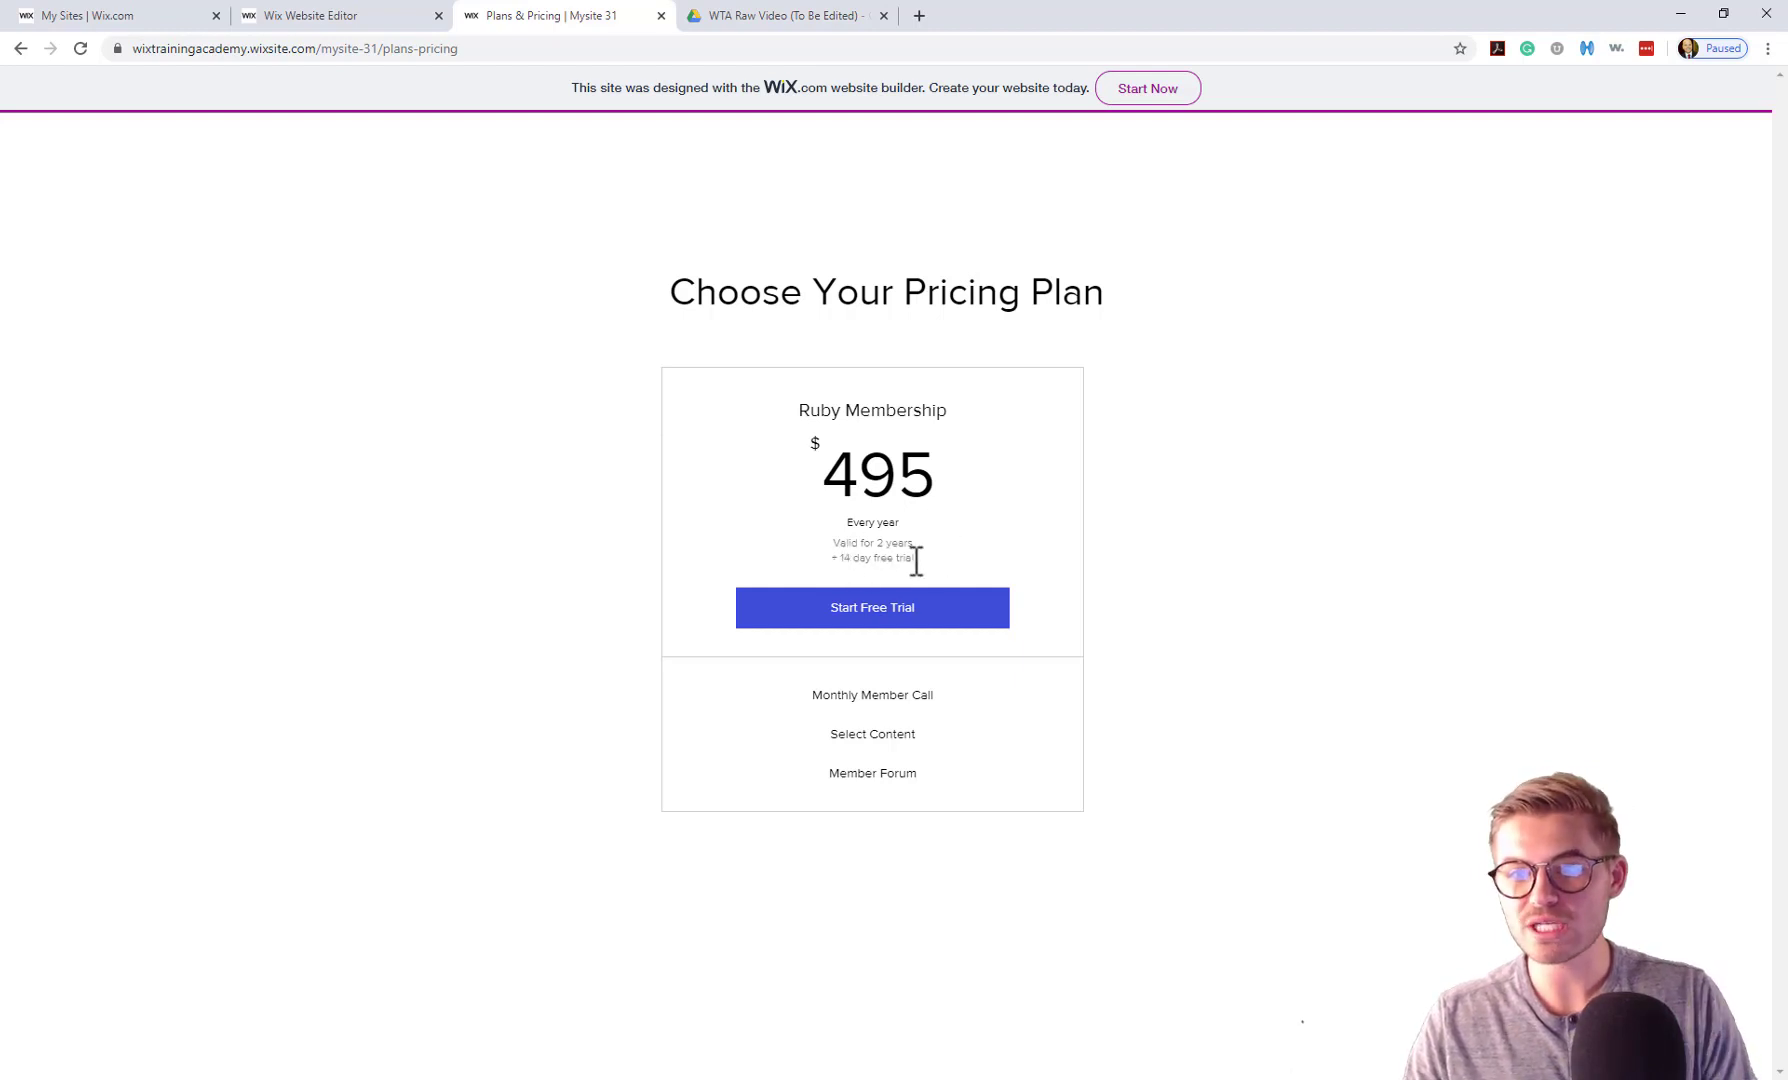
{"action": "left_click", "coordinate": [878, 612]}
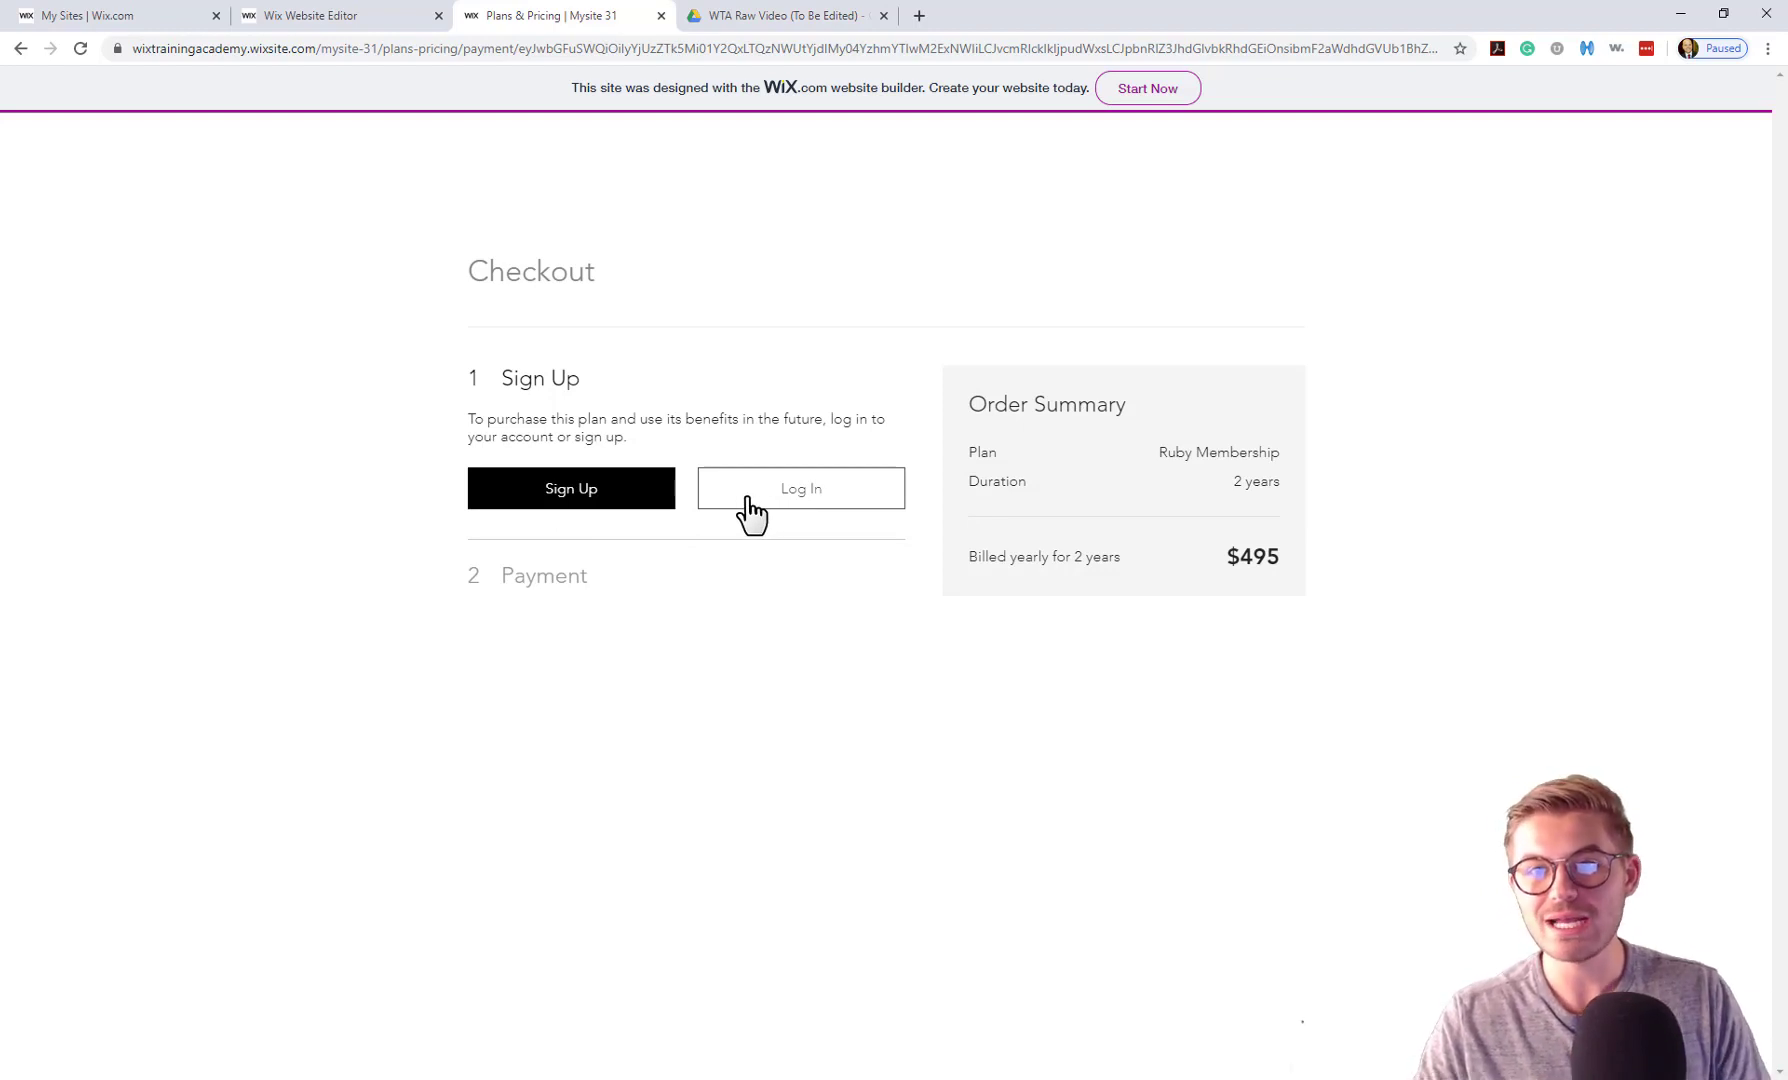
Sign up as a new member with an e-mail address and password.
{"action": "left_click", "coordinate": [580, 500]}
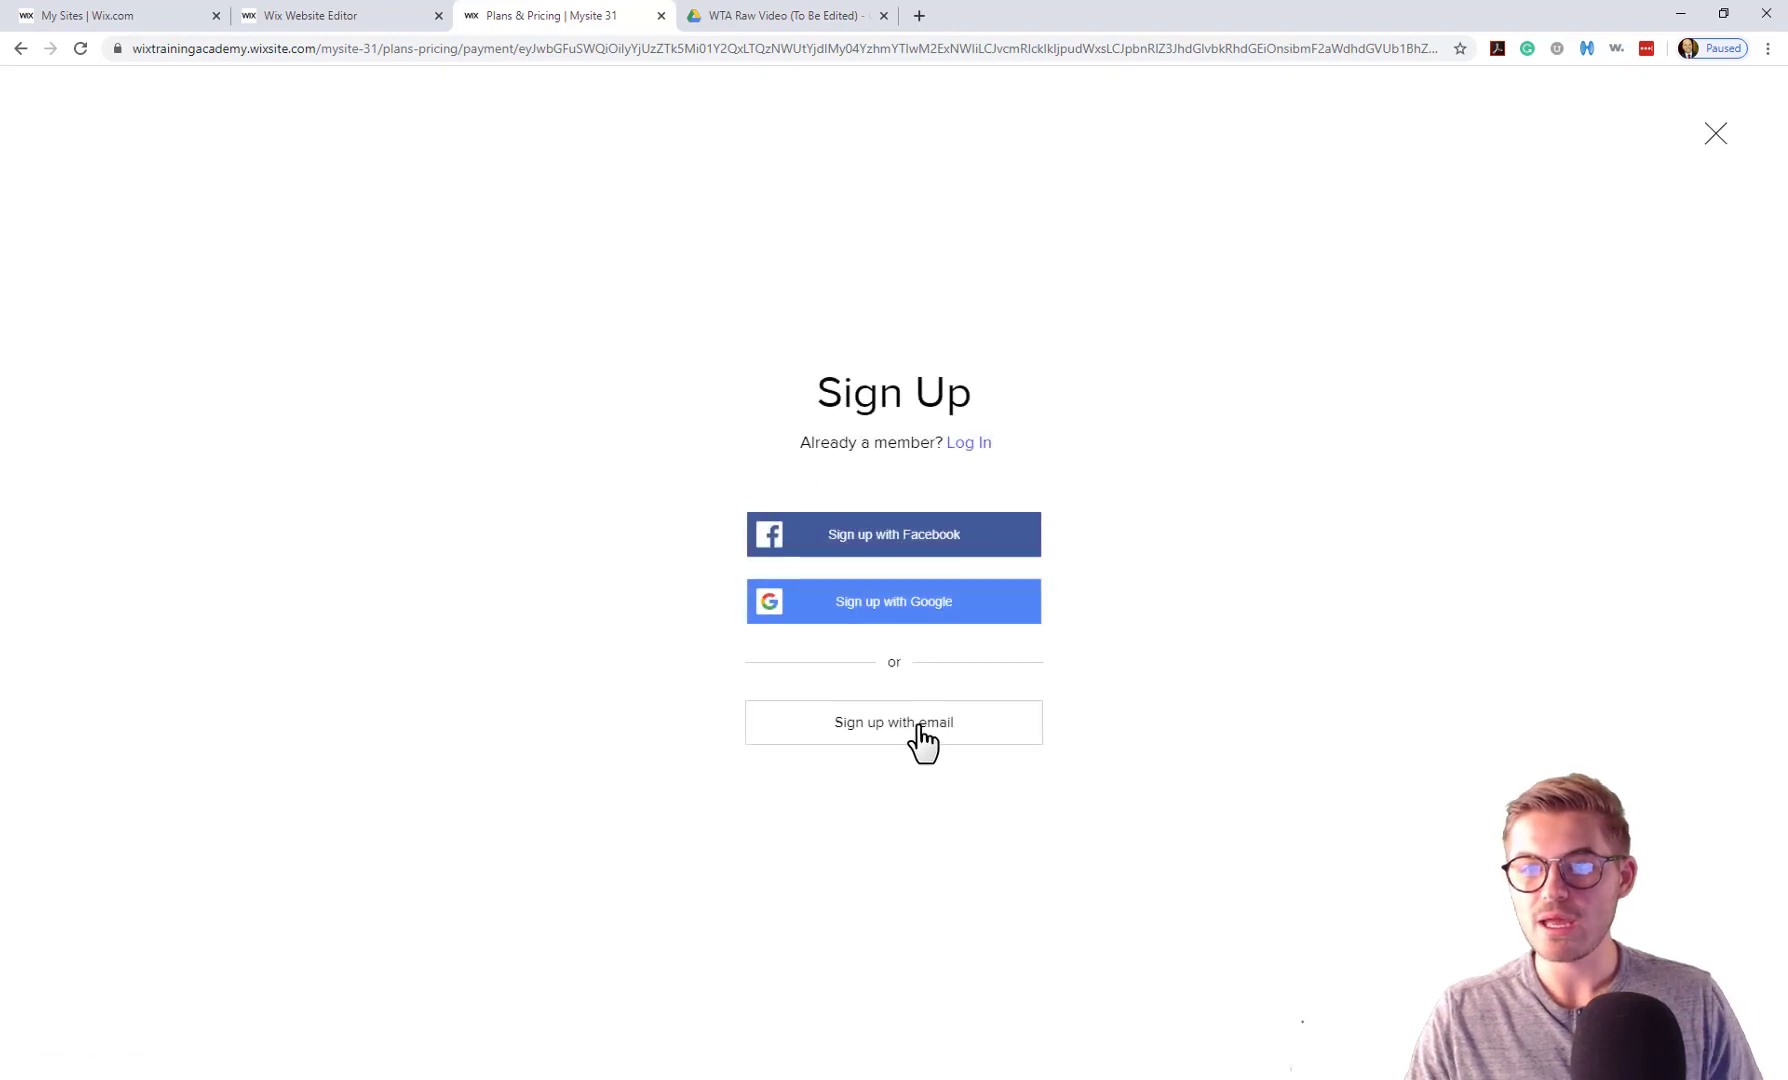
{"action": "left_click", "coordinate": [919, 730]}
{"action": "type", "text": "te"}
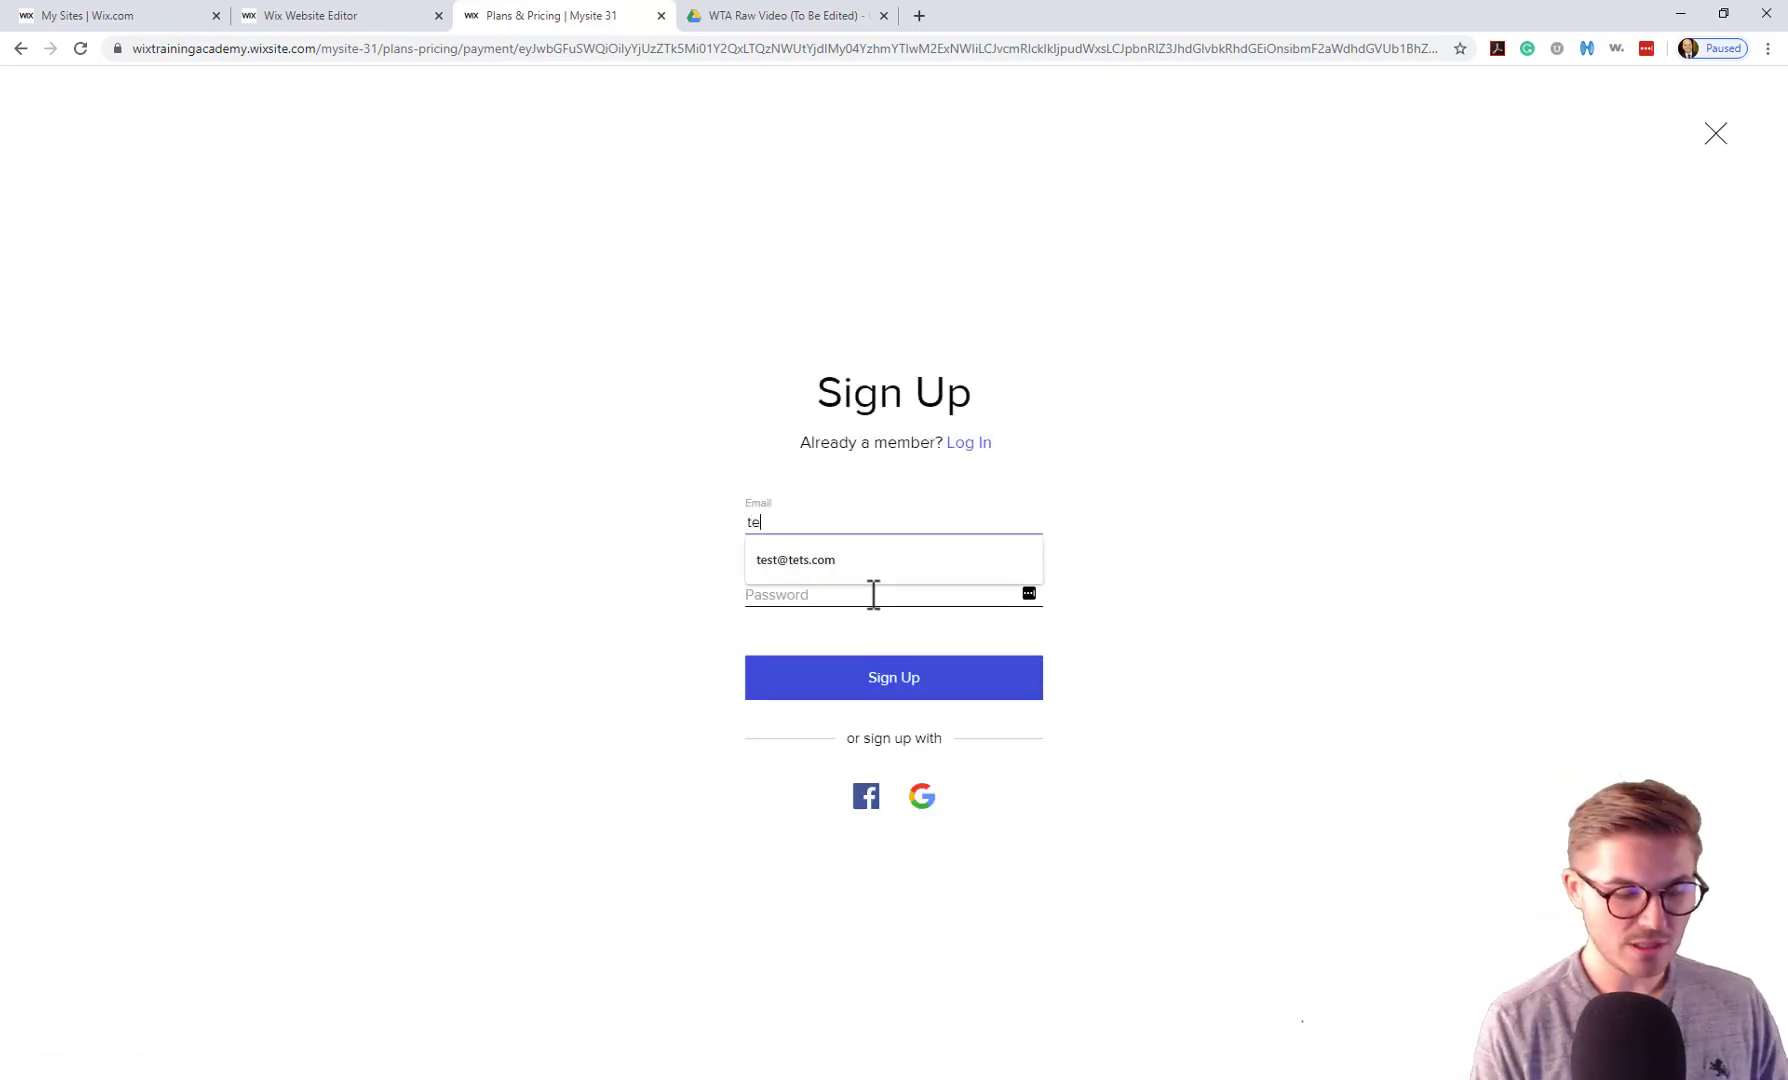
{"action": "type", "text": "st@tets.com"}
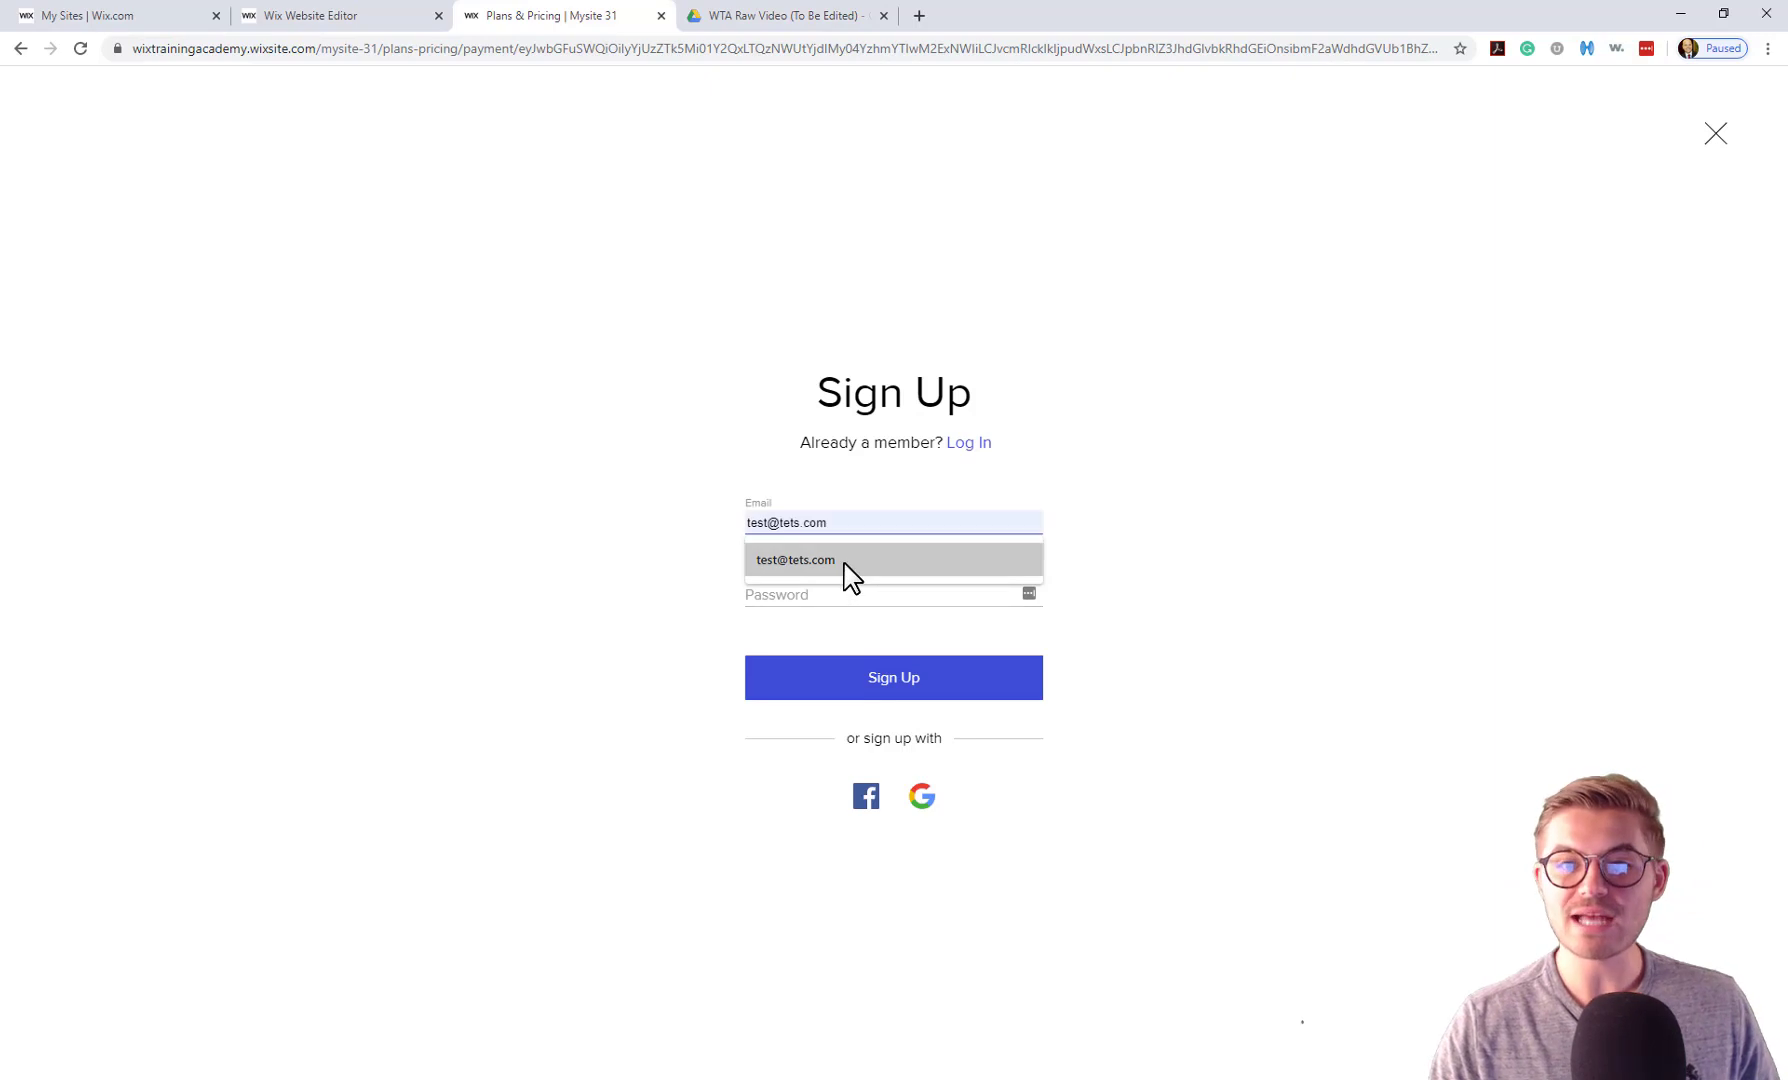
{"action": "left_click", "coordinate": [843, 562]}
{"action": "left_click", "coordinate": [859, 592]}
{"action": "type", "text": "test"}
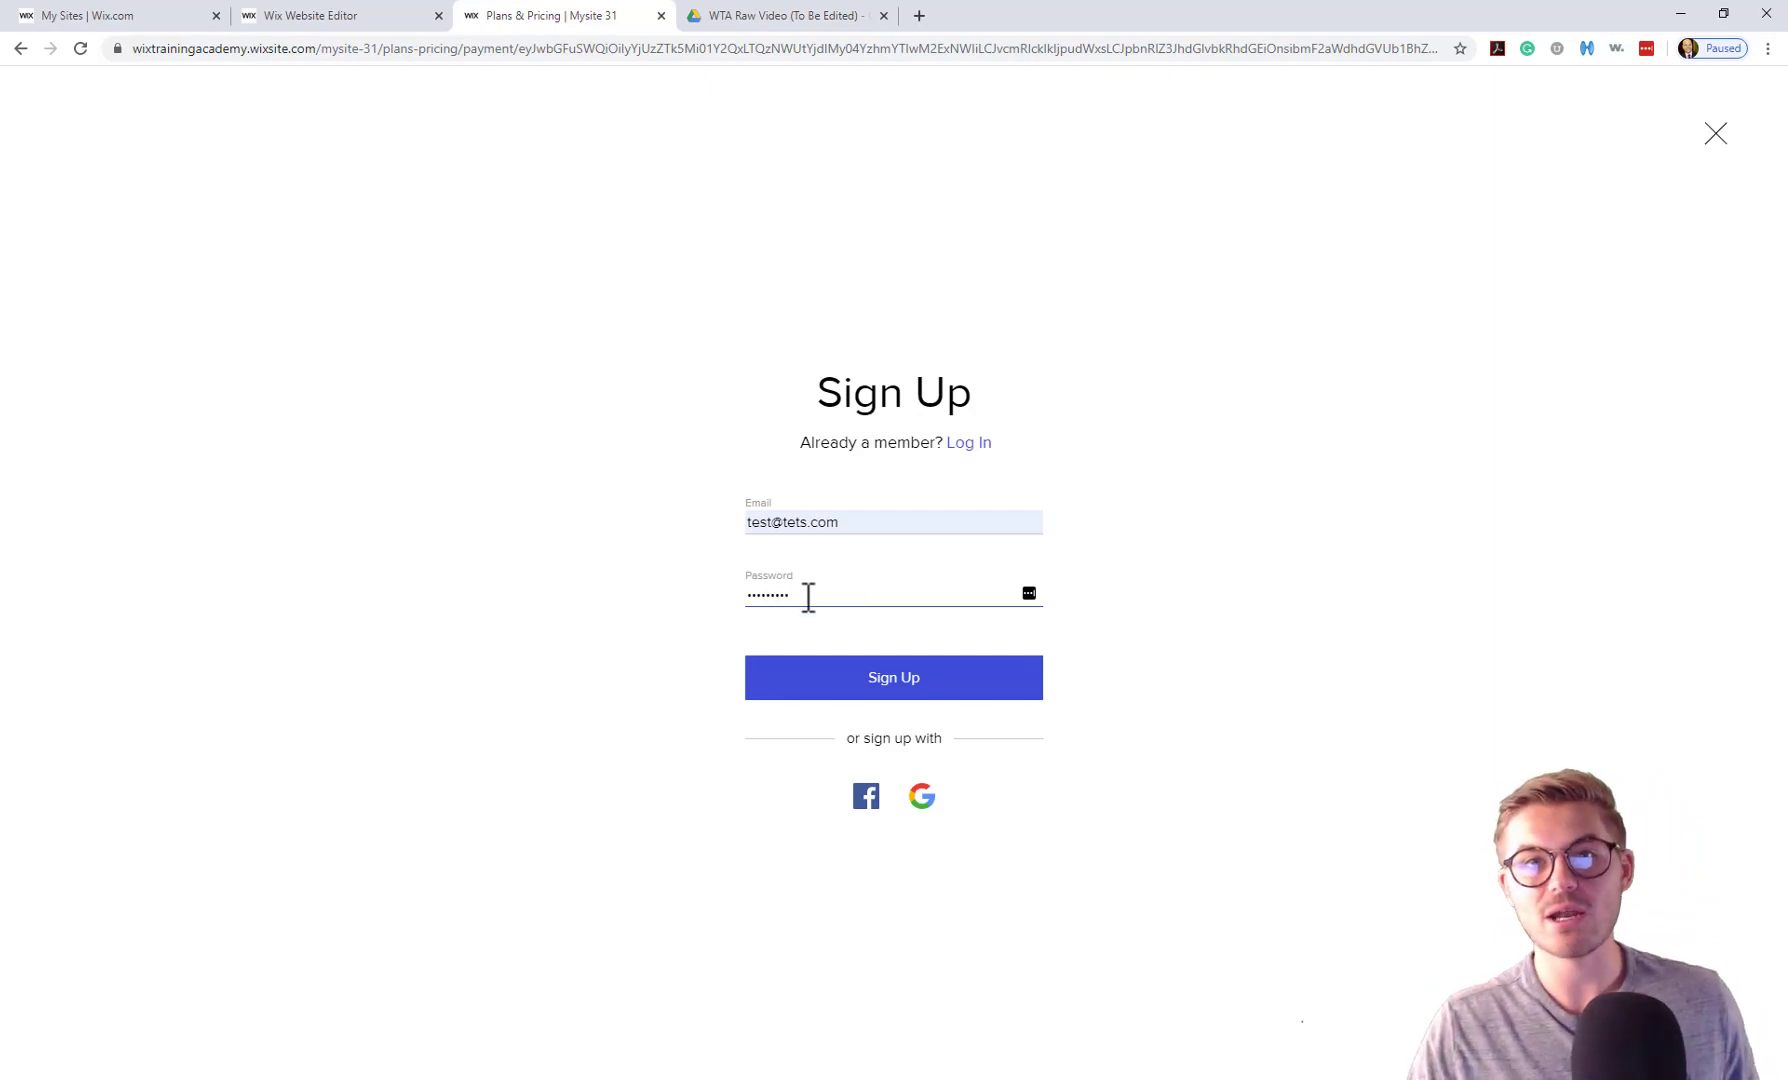
{"action": "left_click", "coordinate": [917, 683]}
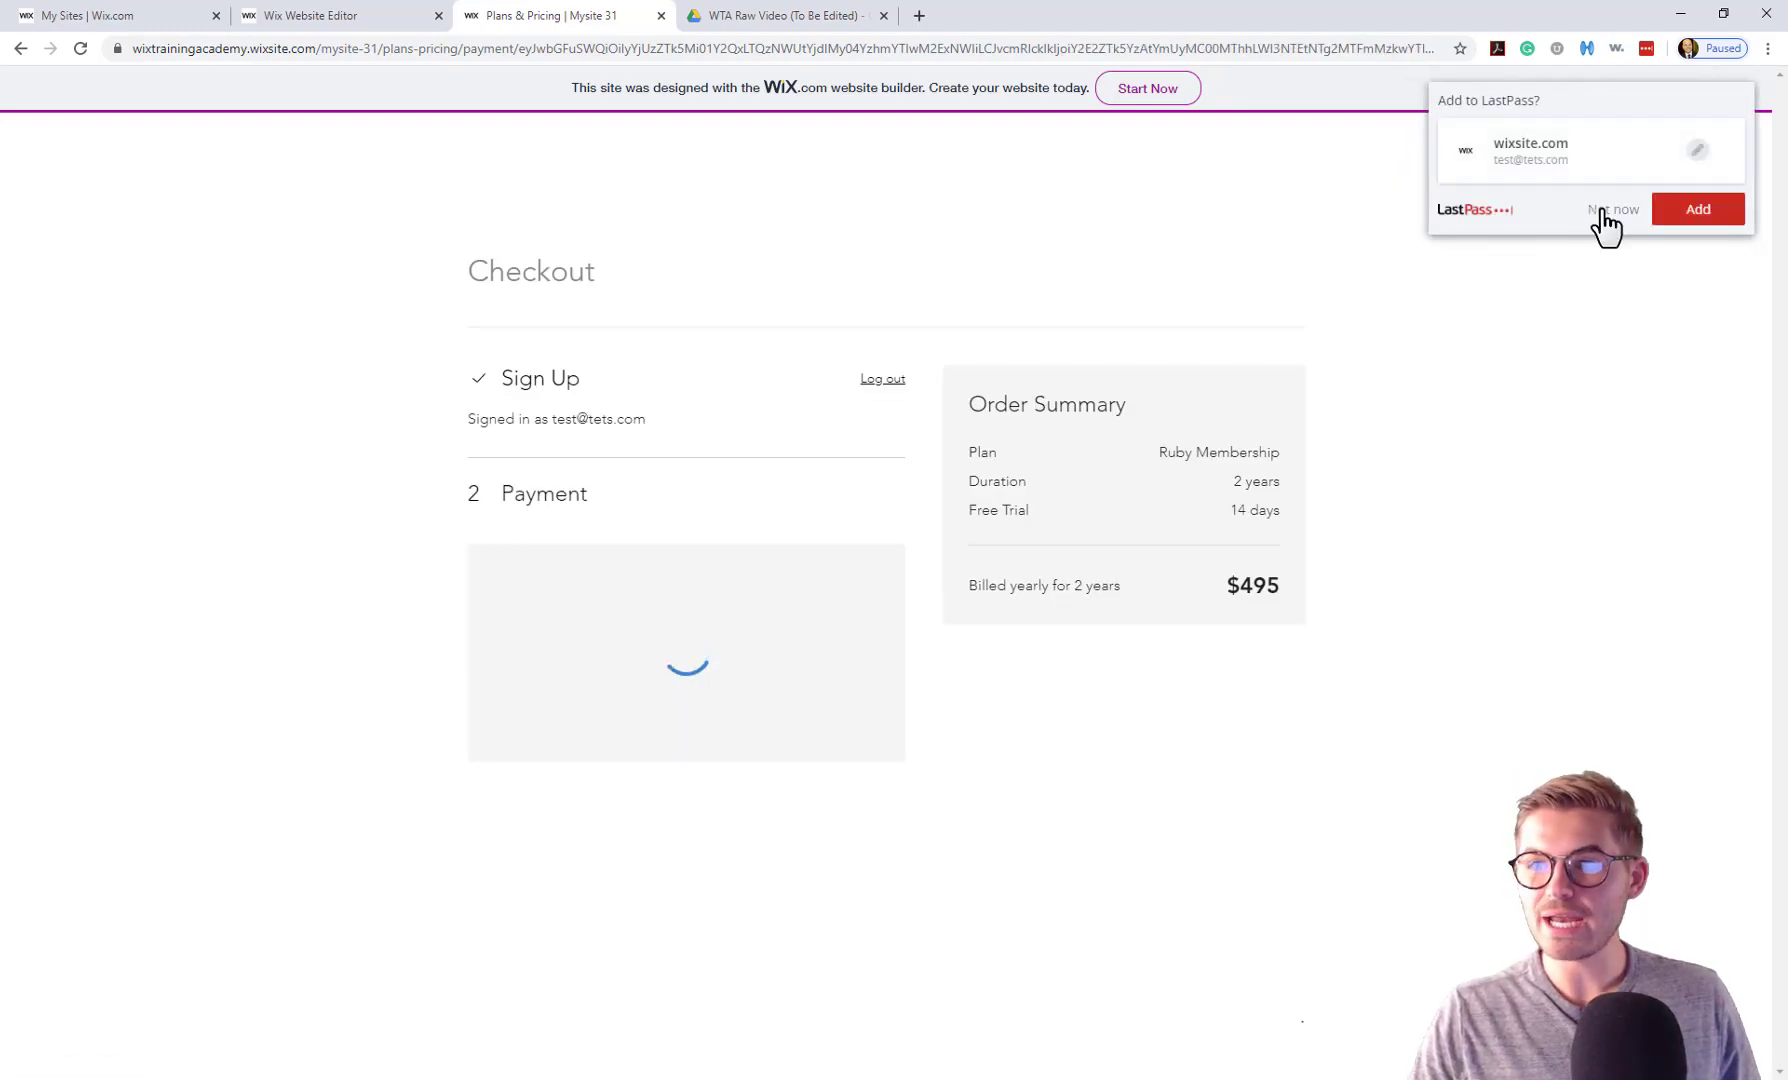
{"action": "left_click", "coordinate": [1605, 210]}
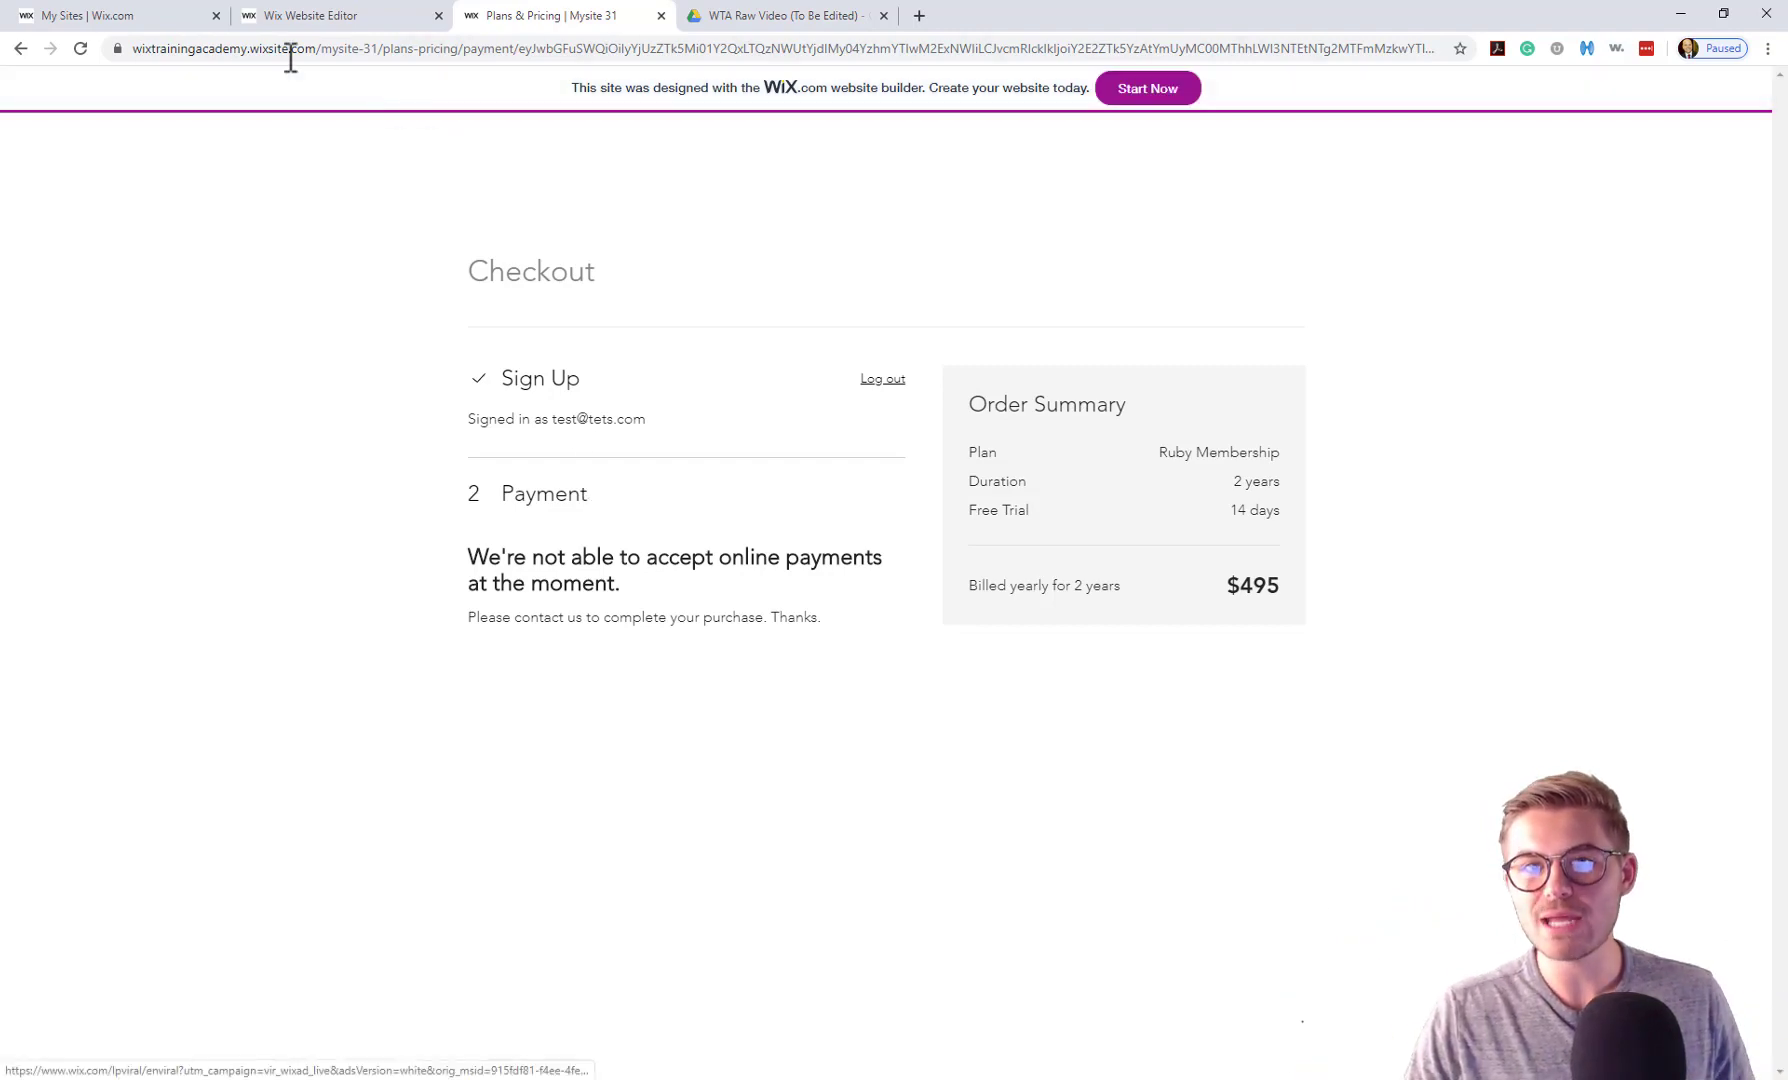
Return to the editor, then go to the reloaded list of all sites.
{"action": "left_click", "coordinate": [287, 17]}
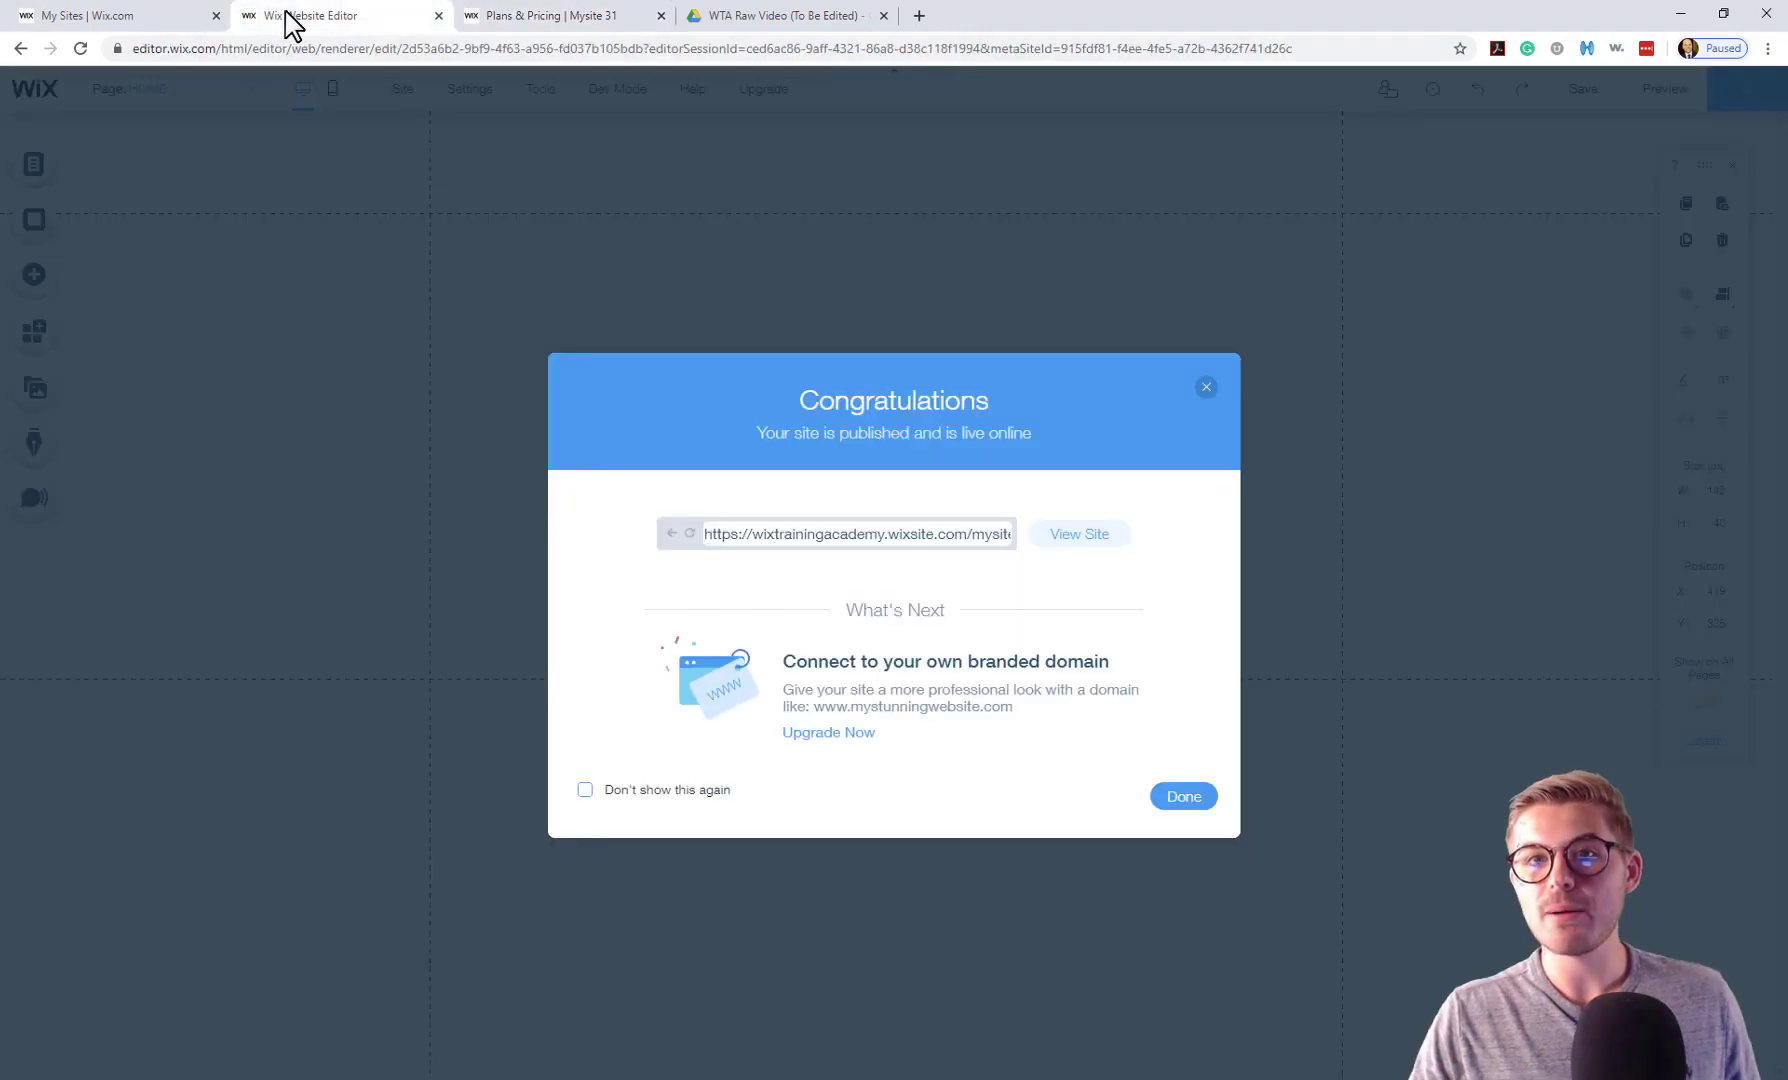
{"action": "left_click", "coordinate": [1207, 389]}
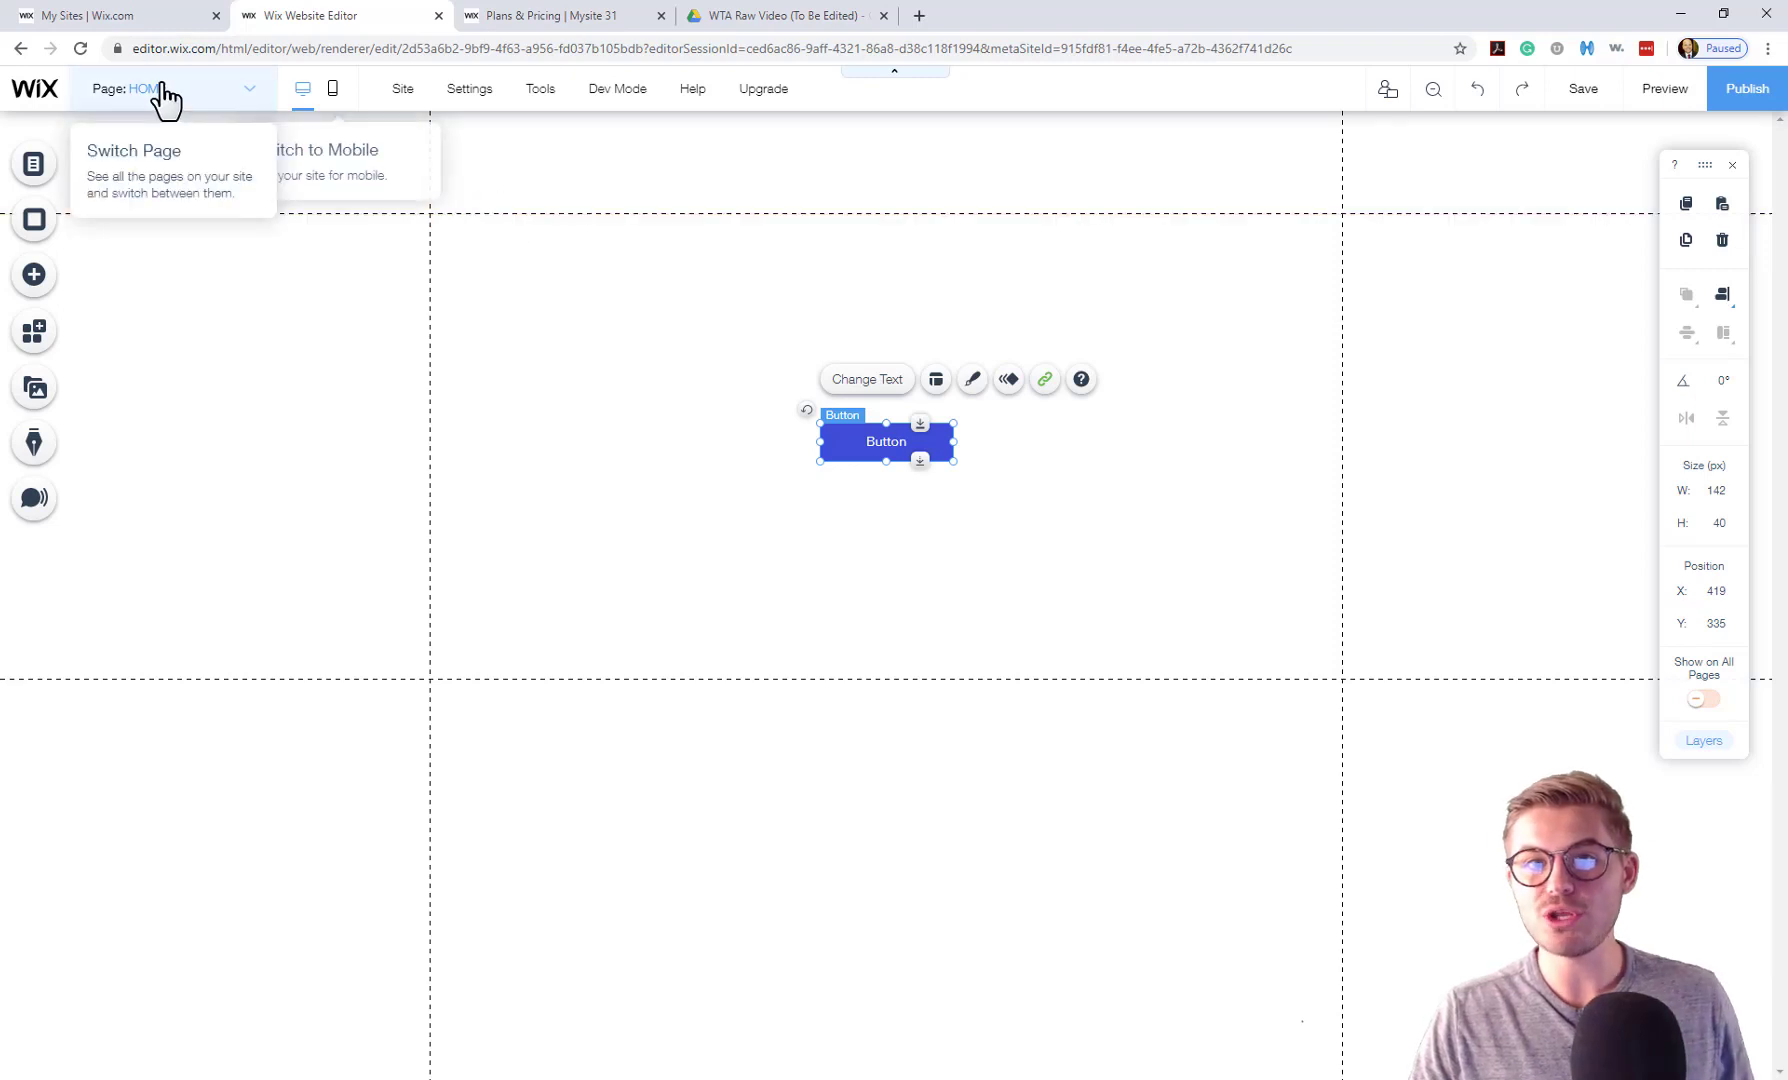
{"action": "left_click", "coordinate": [128, 18]}
{"action": "left_click", "coordinate": [81, 48]}
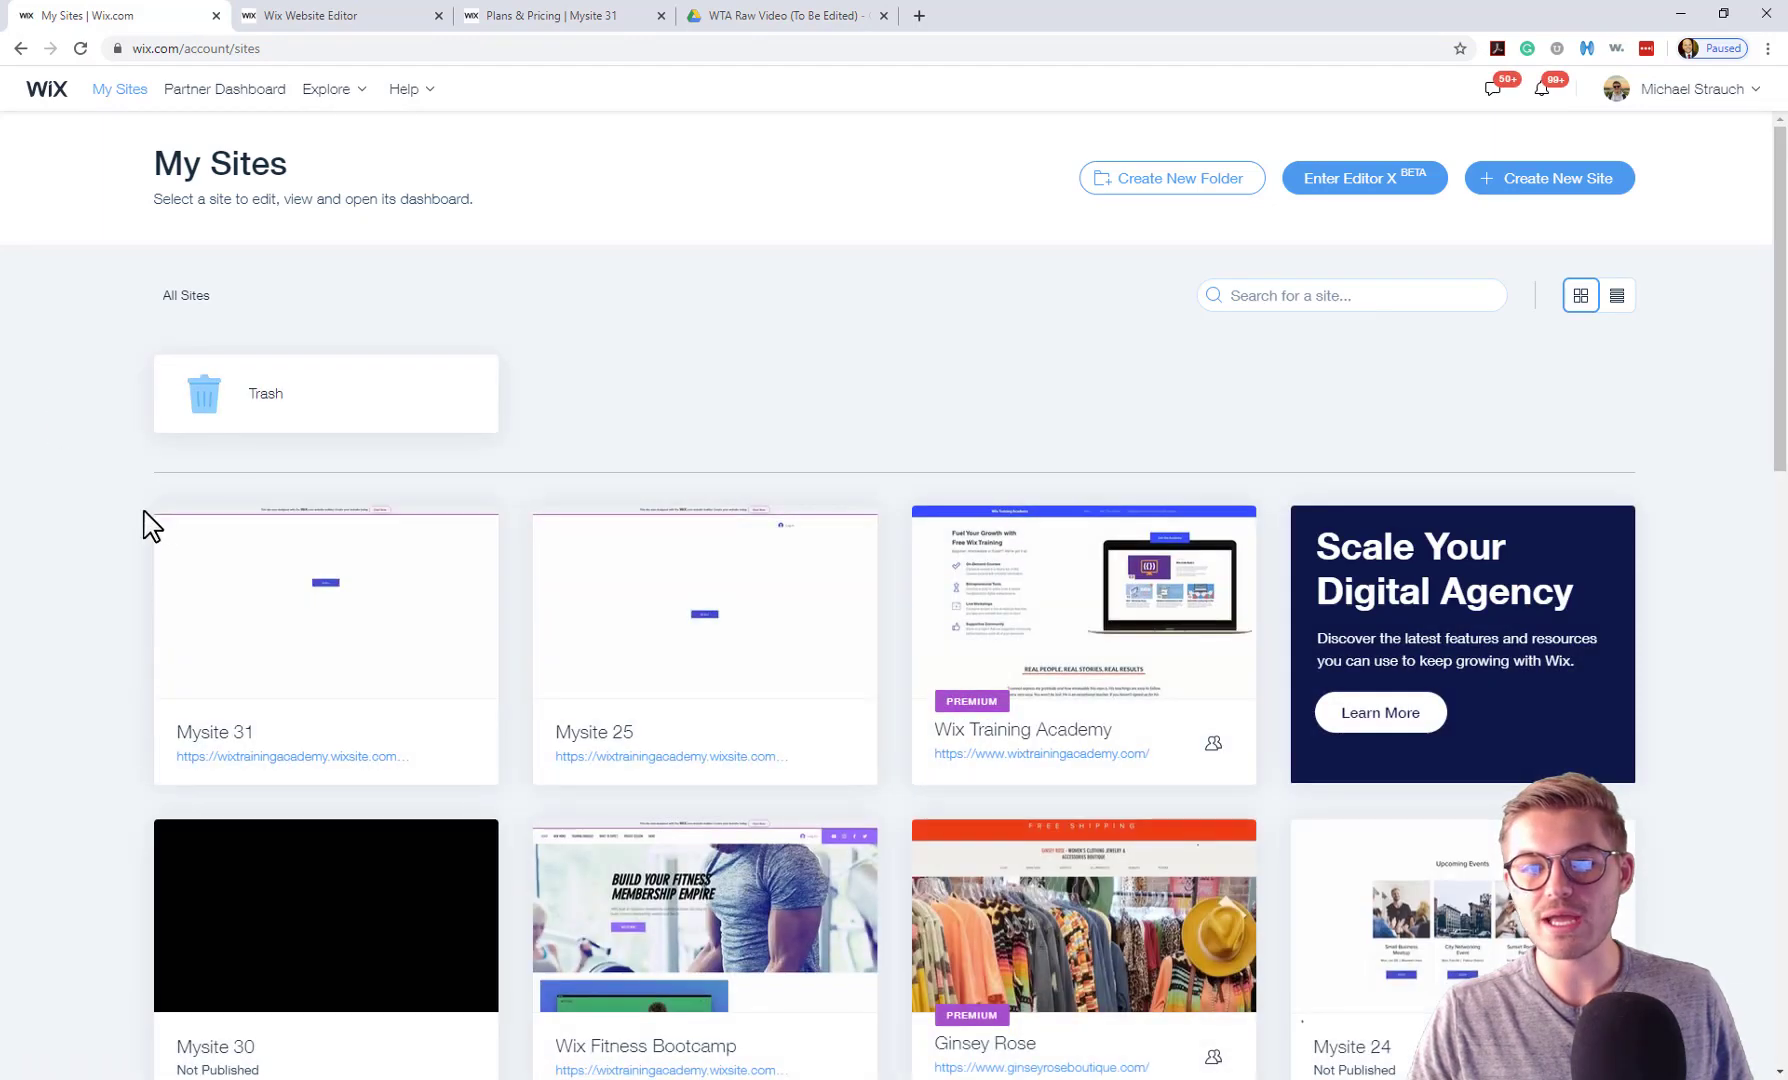
Open the Mysite 31 dashboard, dismiss the payments promo, and open Settings.
{"action": "left_click", "coordinate": [276, 603]}
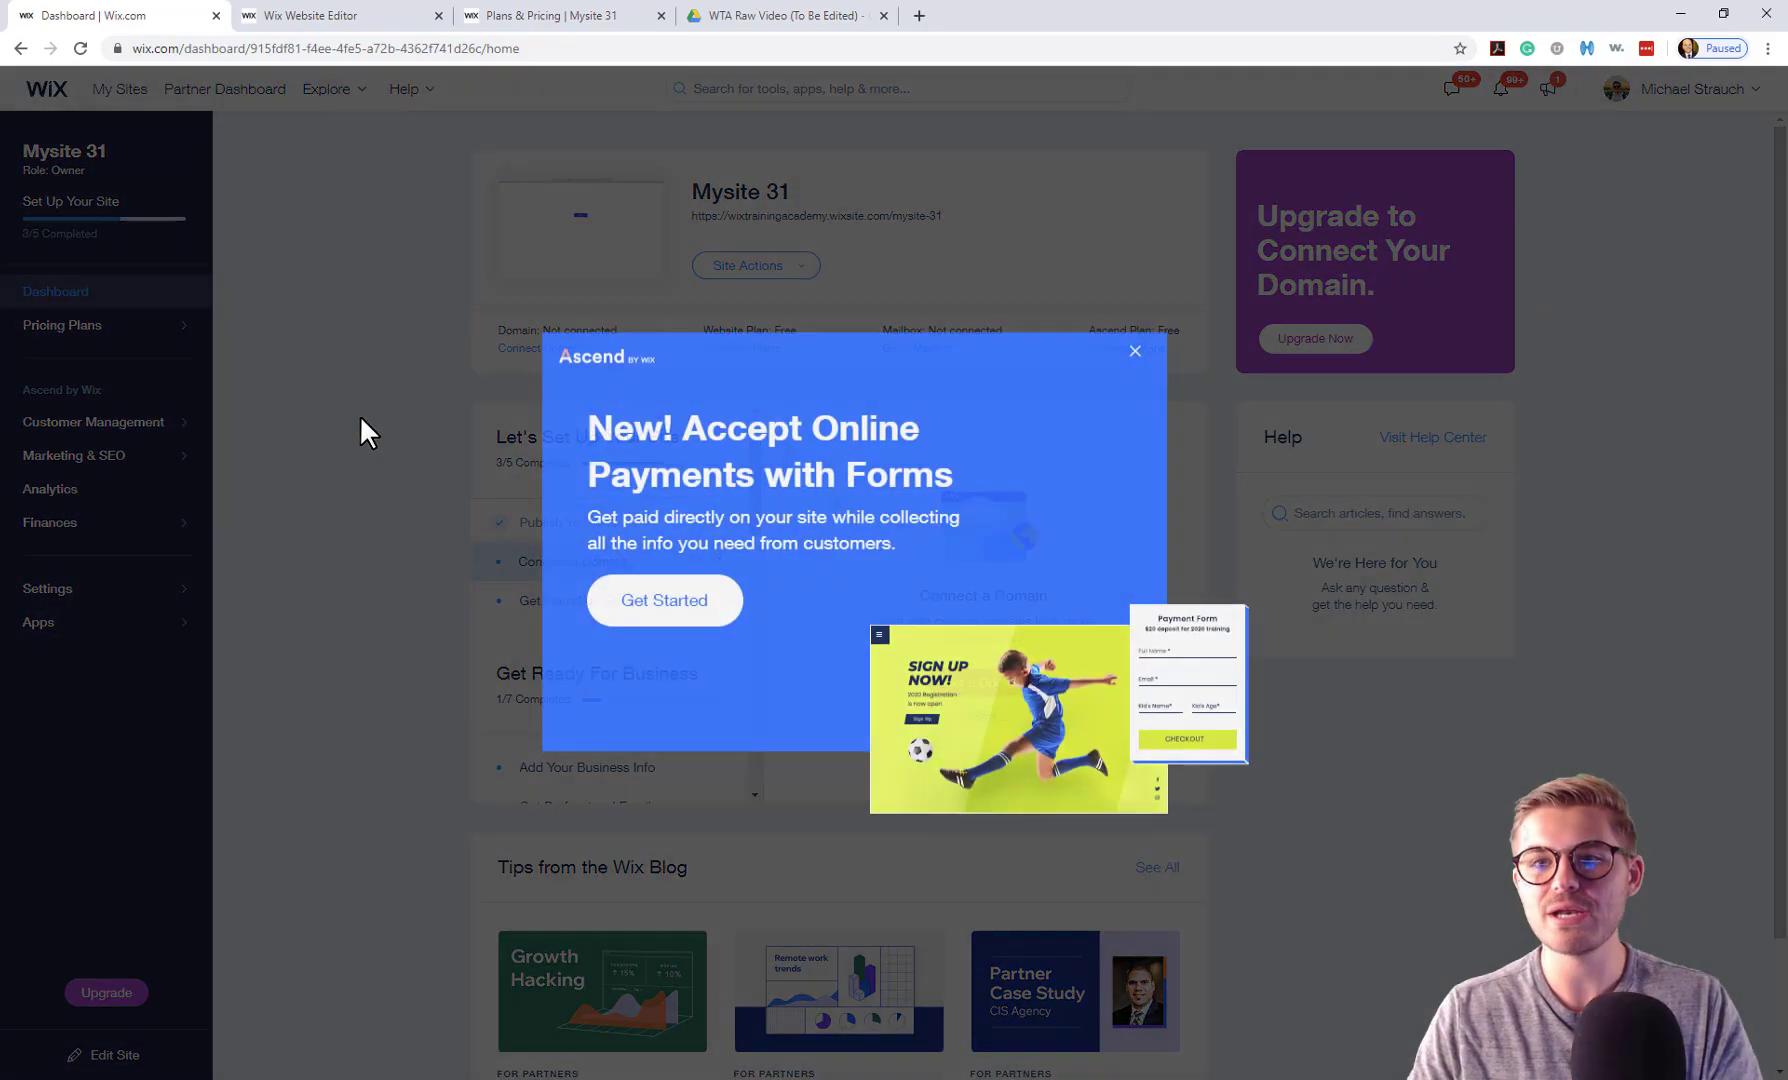
{"action": "left_click", "coordinate": [1136, 351]}
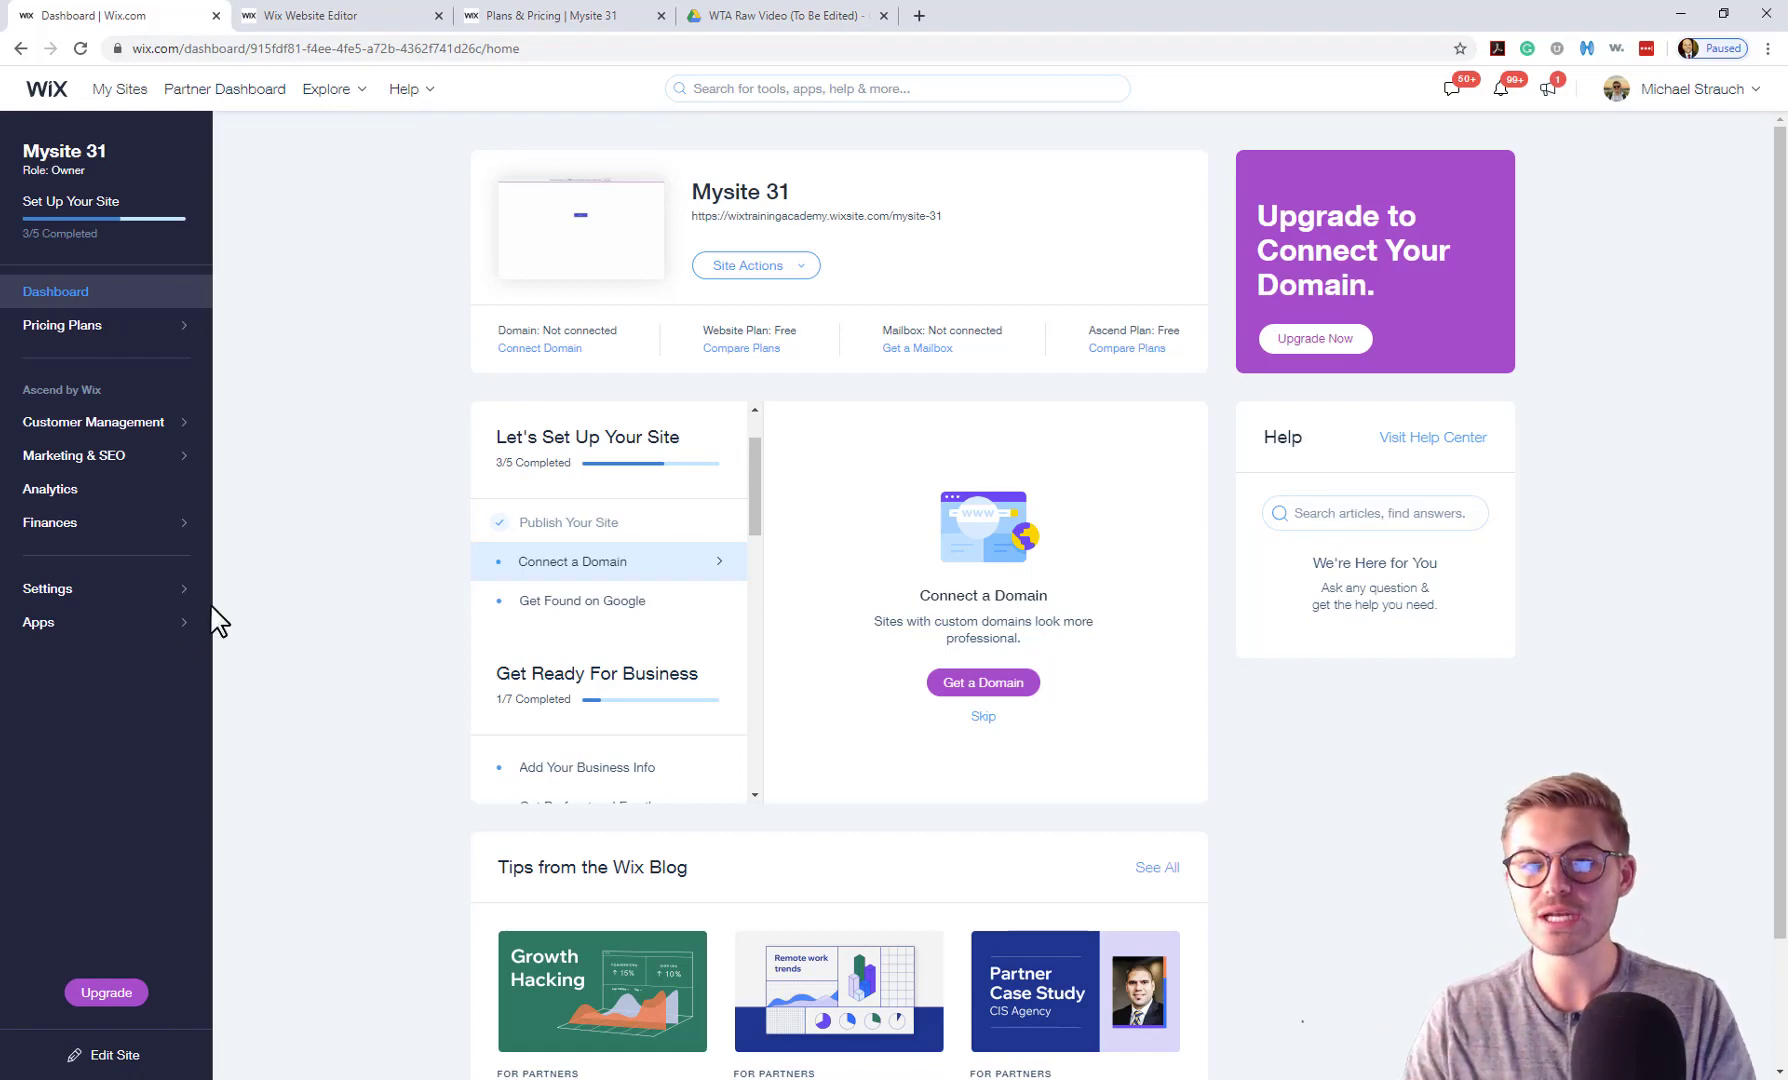
{"action": "left_click", "coordinate": [106, 592]}
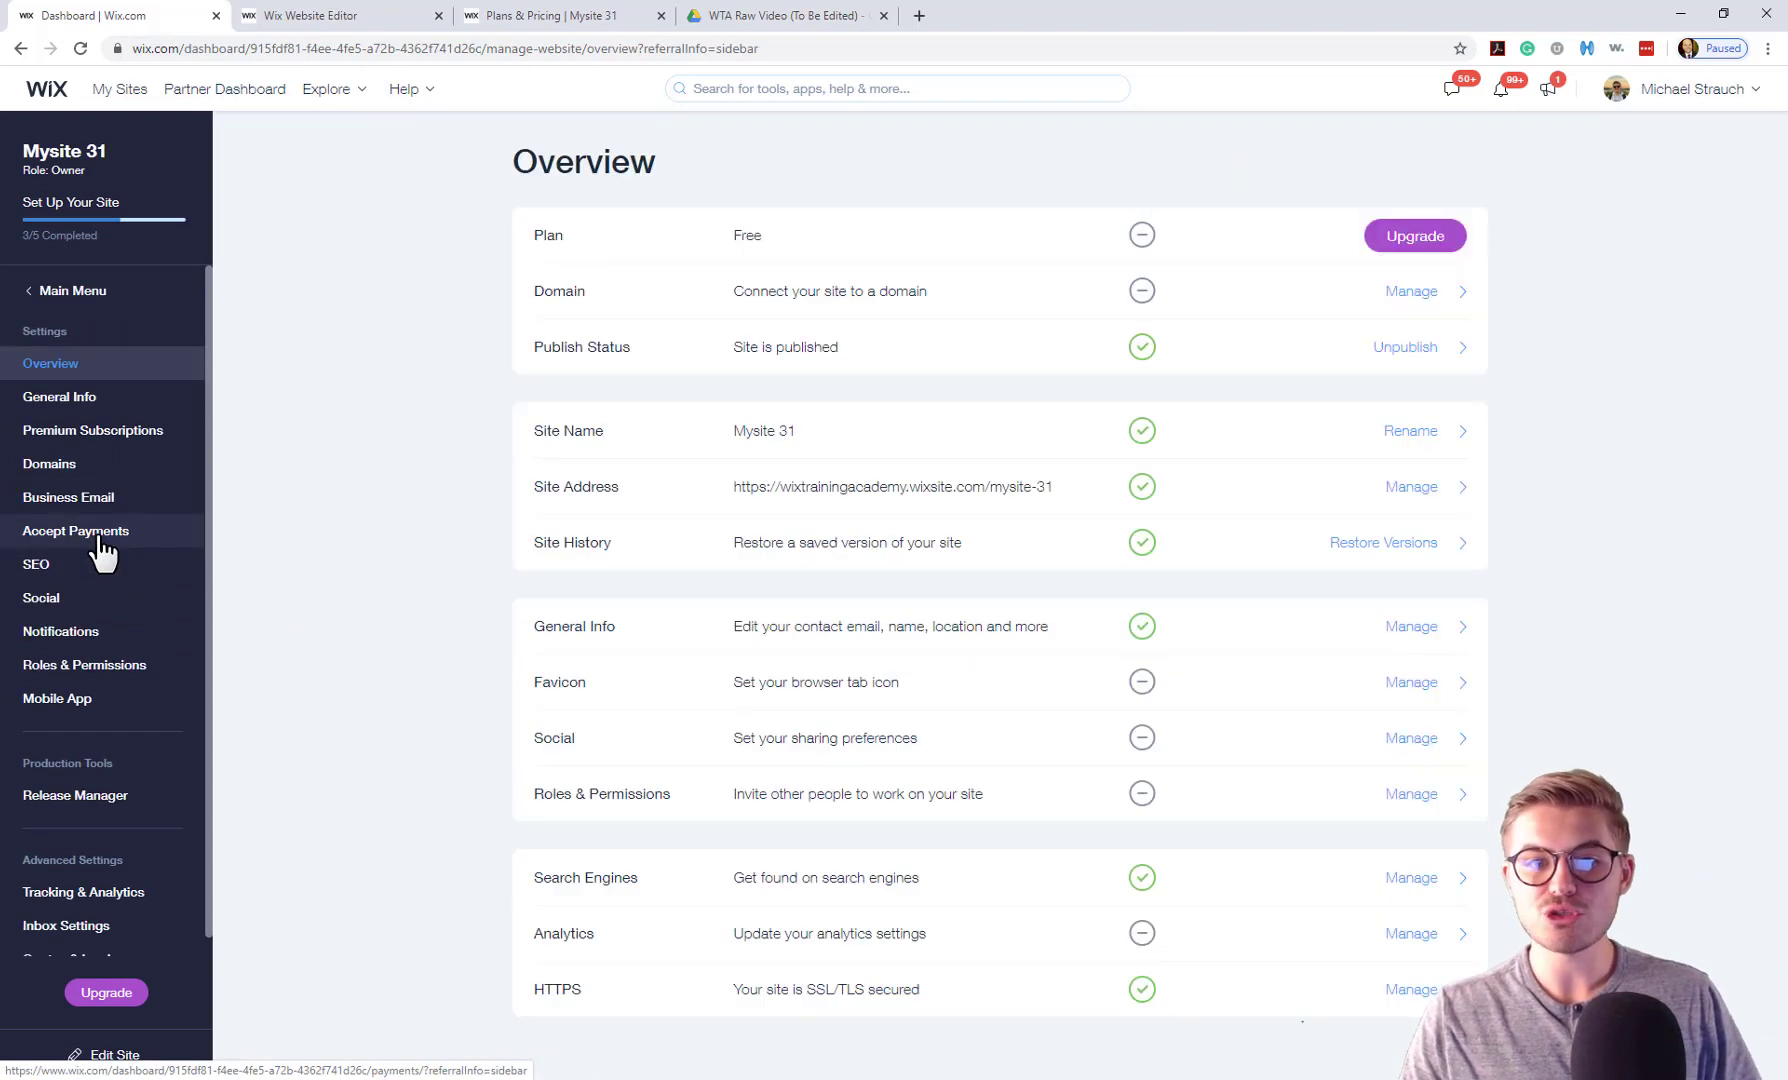
Under Accept Payments, turn off Wix credit/debit cards and connect PayPal only.
{"action": "left_click", "coordinate": [101, 541]}
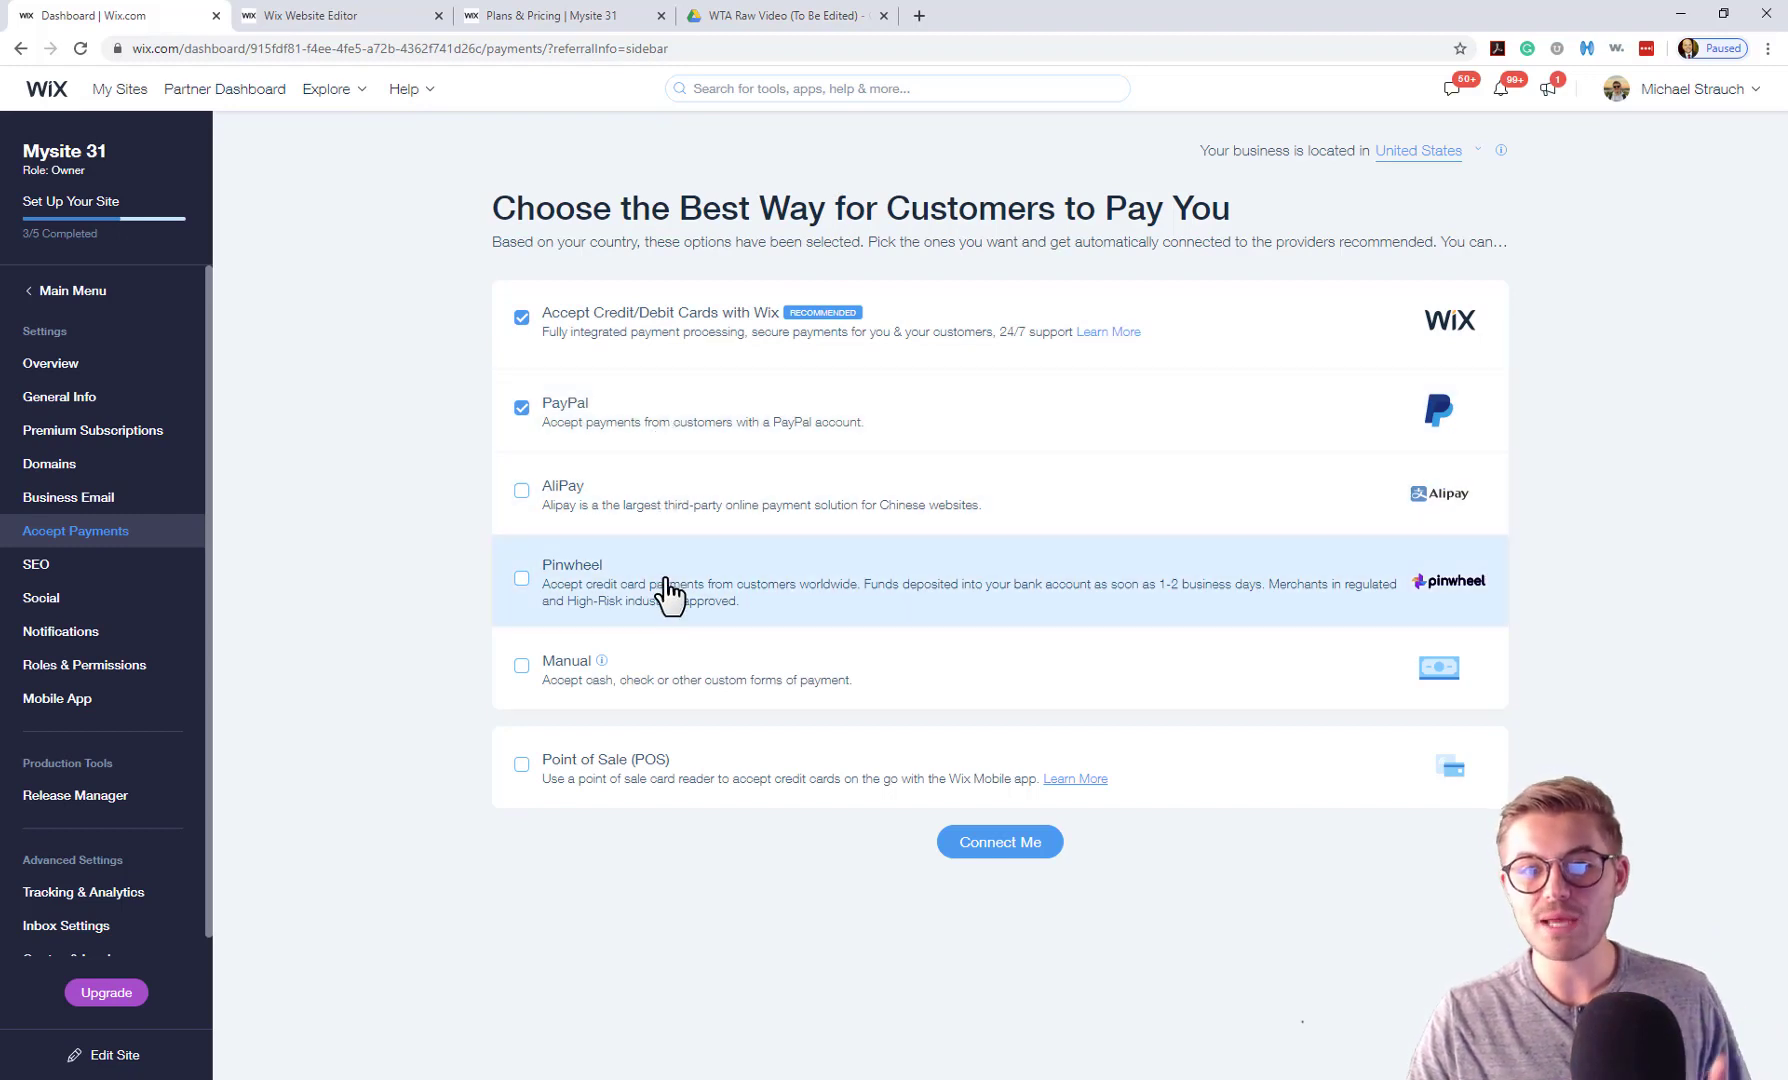
{"action": "left_click", "coordinate": [521, 318]}
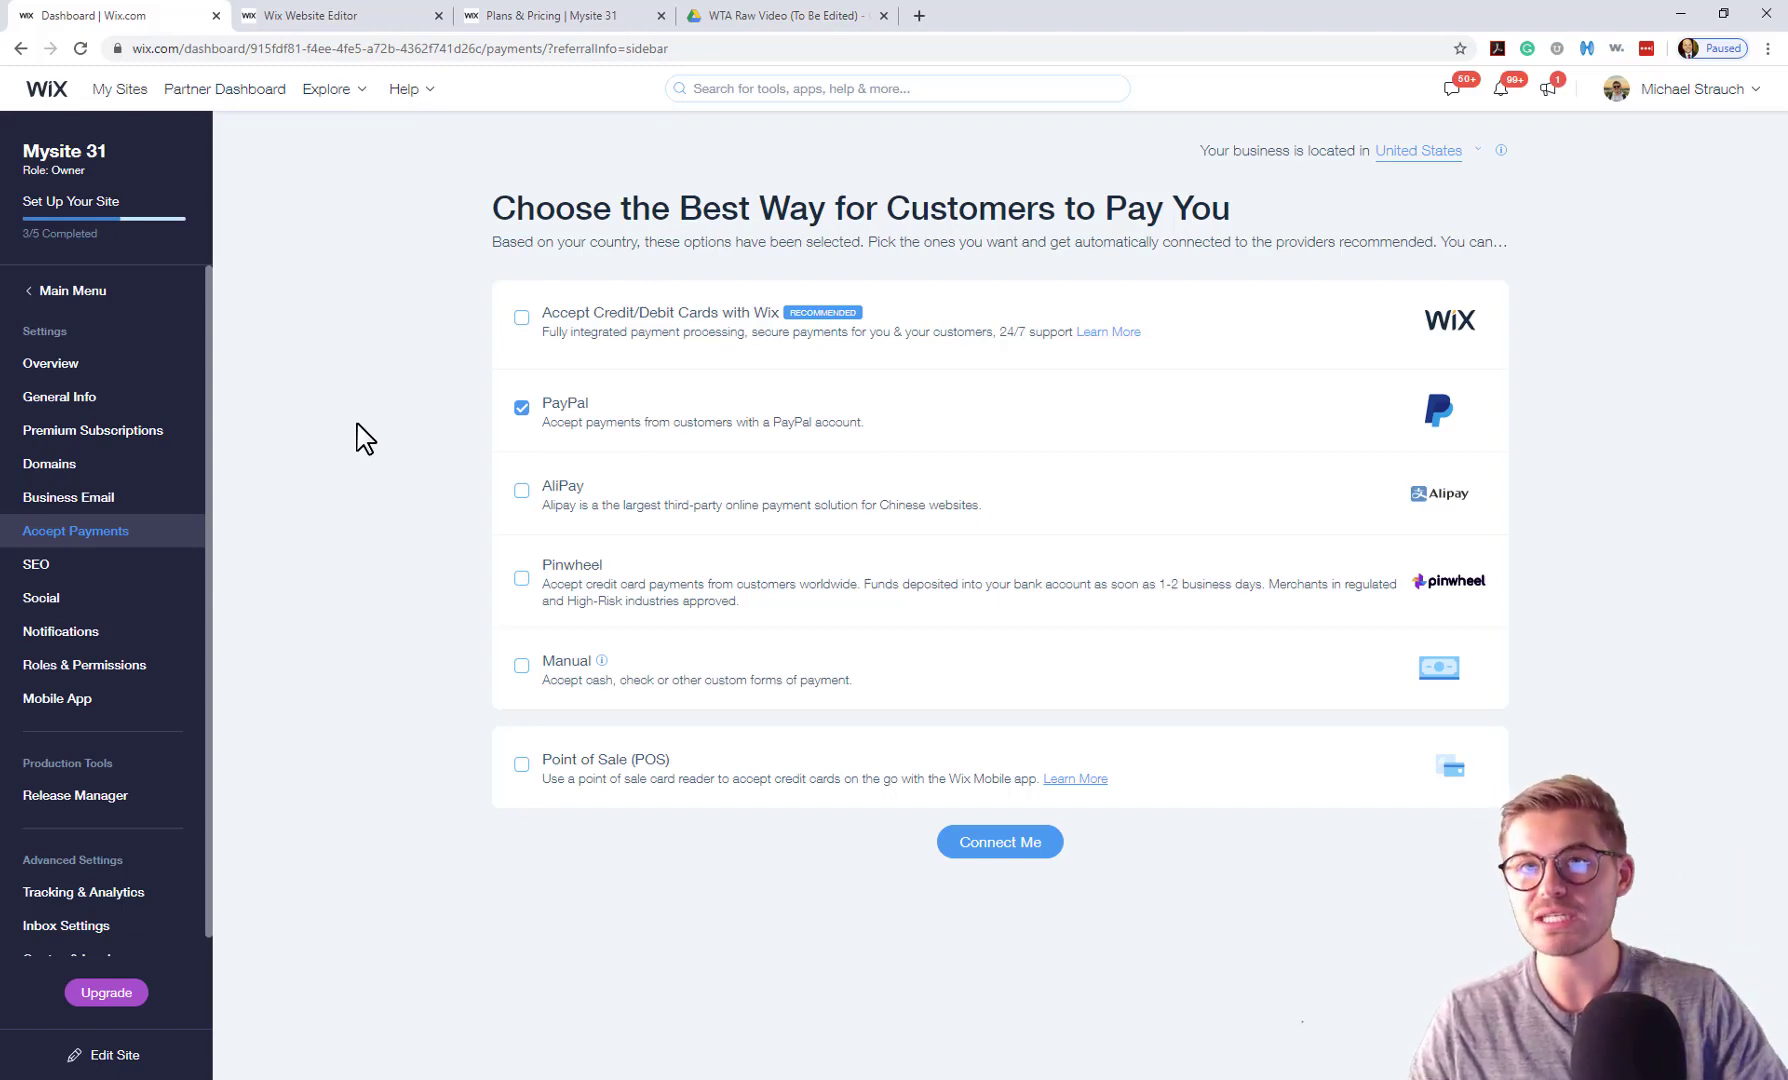
{"action": "left_click", "coordinate": [999, 846]}
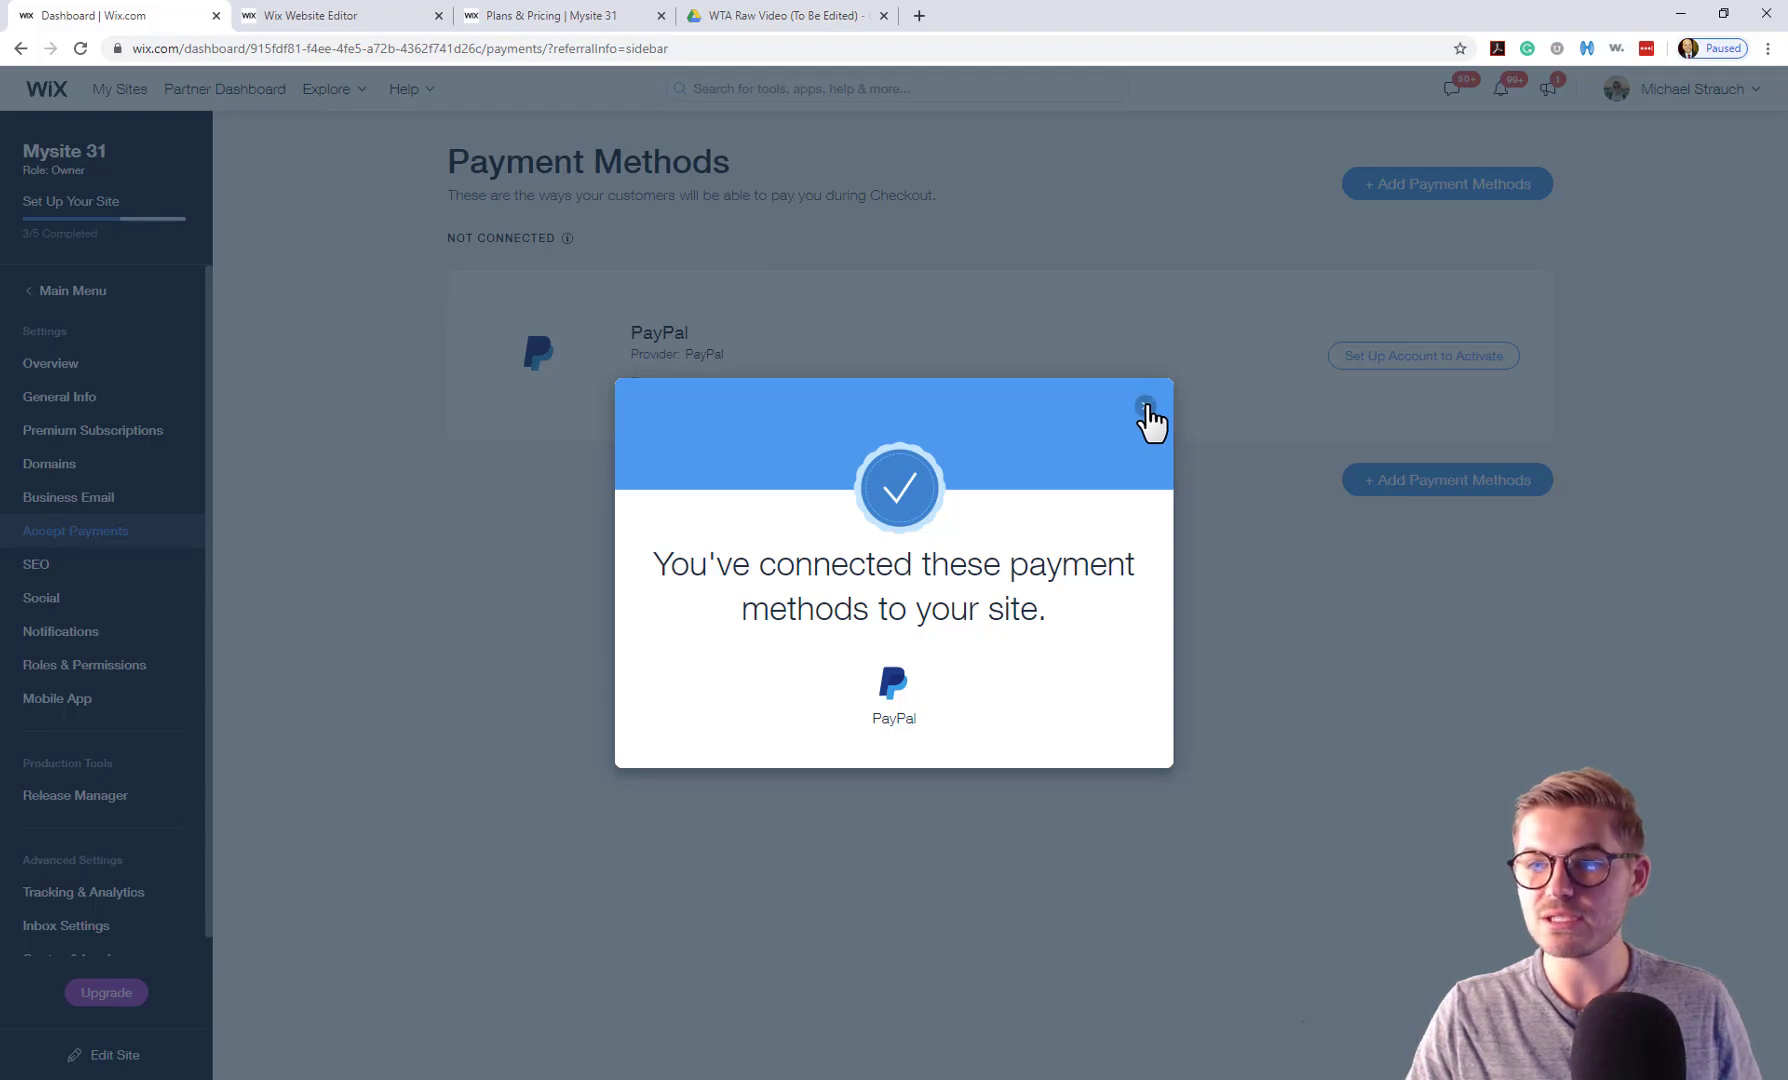
Activate PayPal by connecting an existing account and submitting its e-mail address.
{"action": "left_click", "coordinate": [1146, 404]}
{"action": "left_click", "coordinate": [1434, 362]}
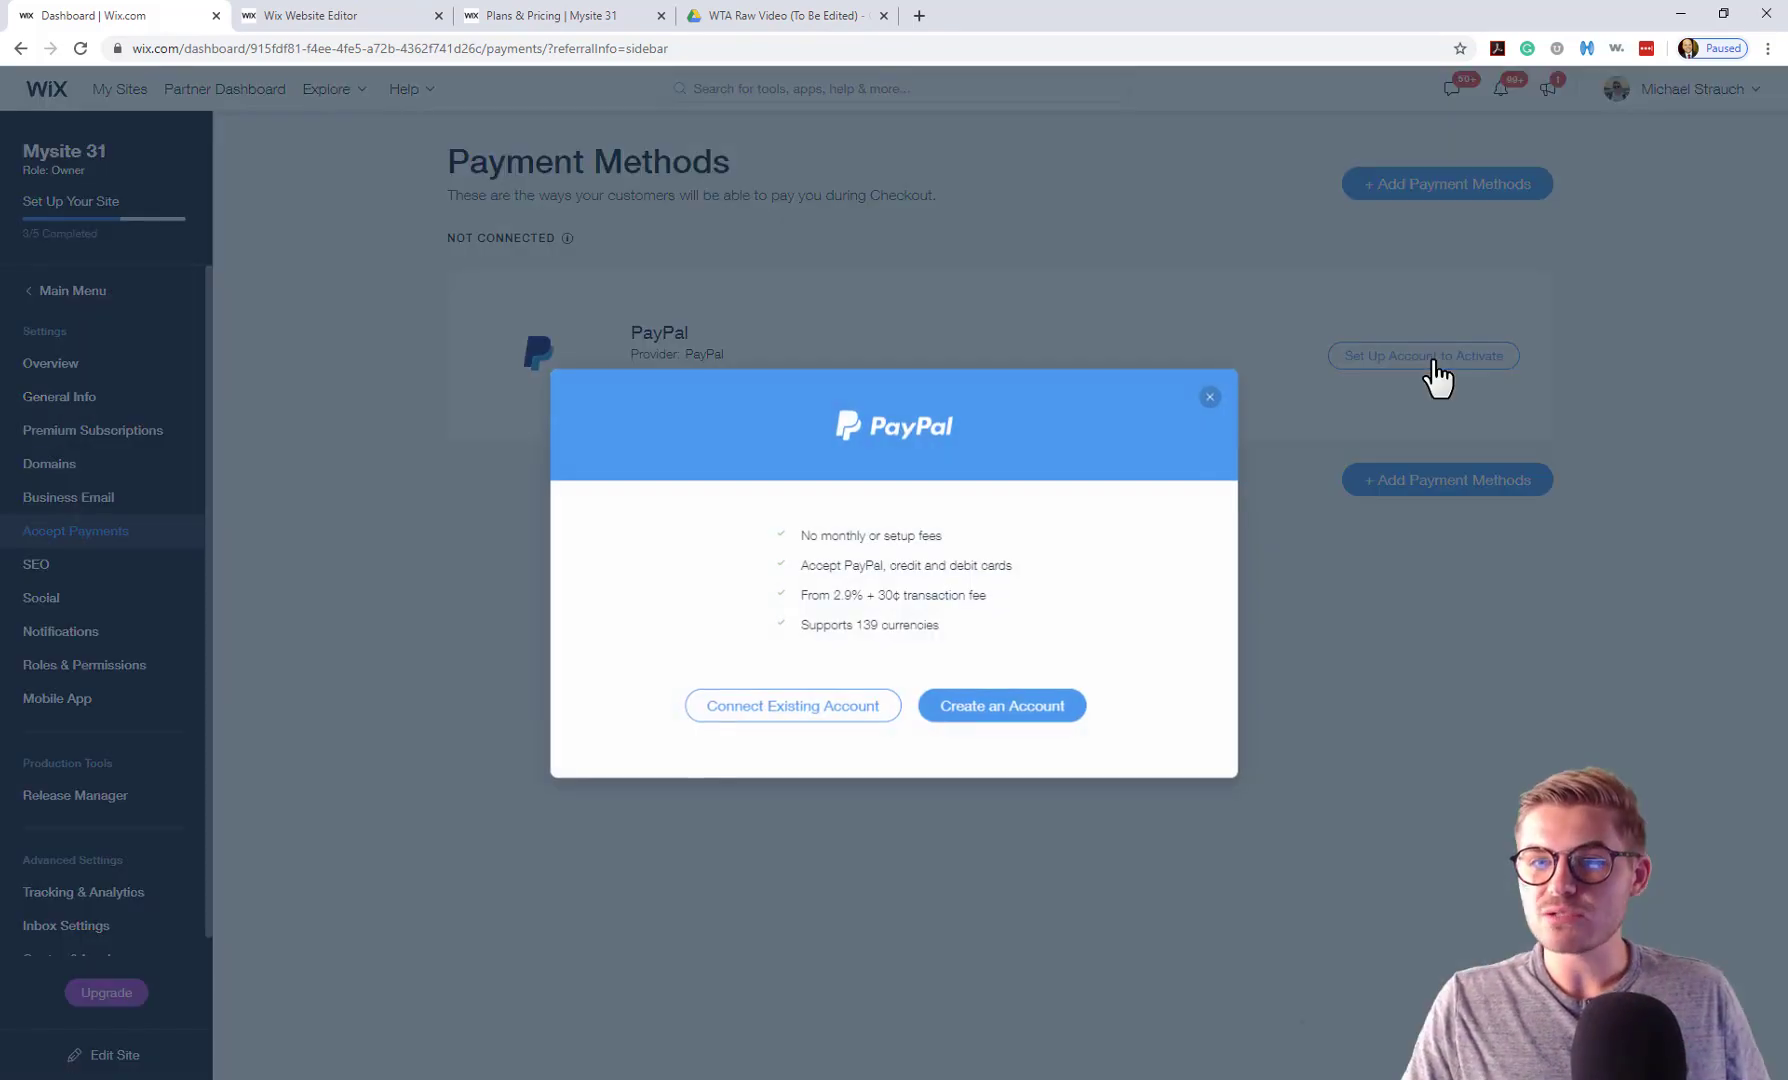
{"action": "left_click", "coordinate": [781, 718]}
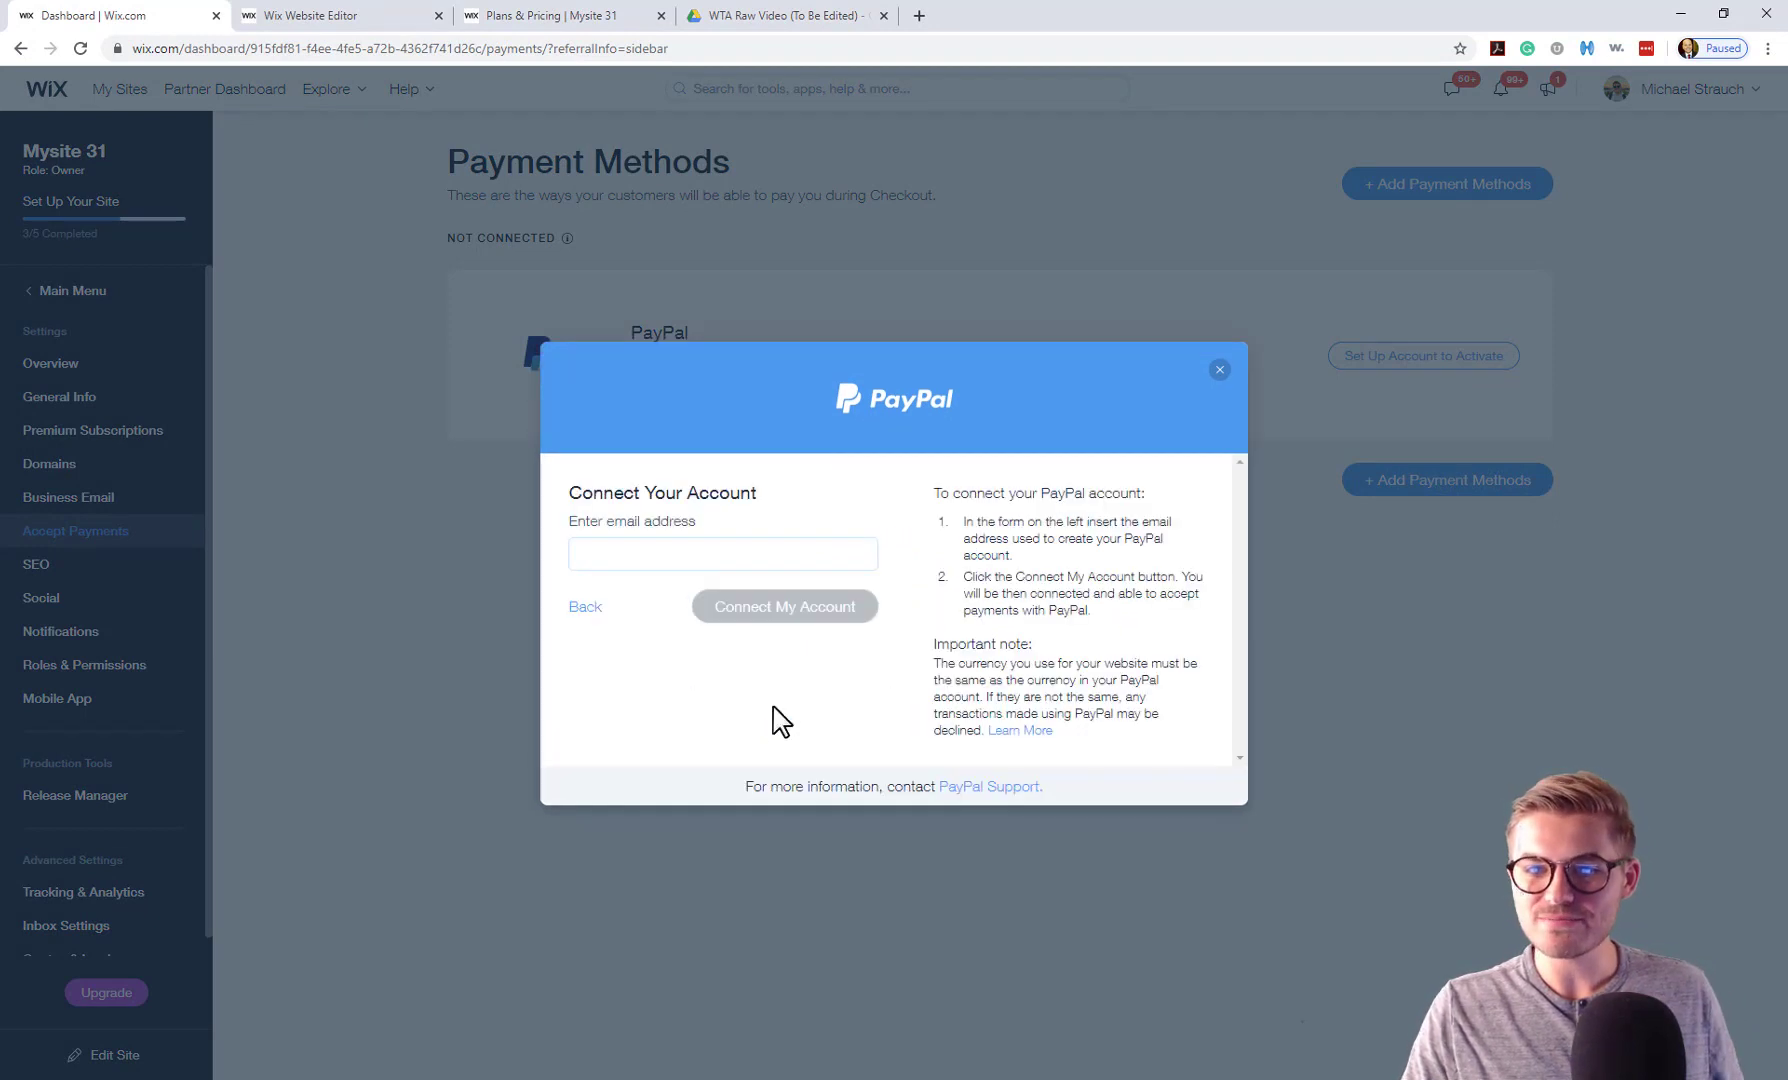
{"action": "left_click", "coordinate": [688, 562]}
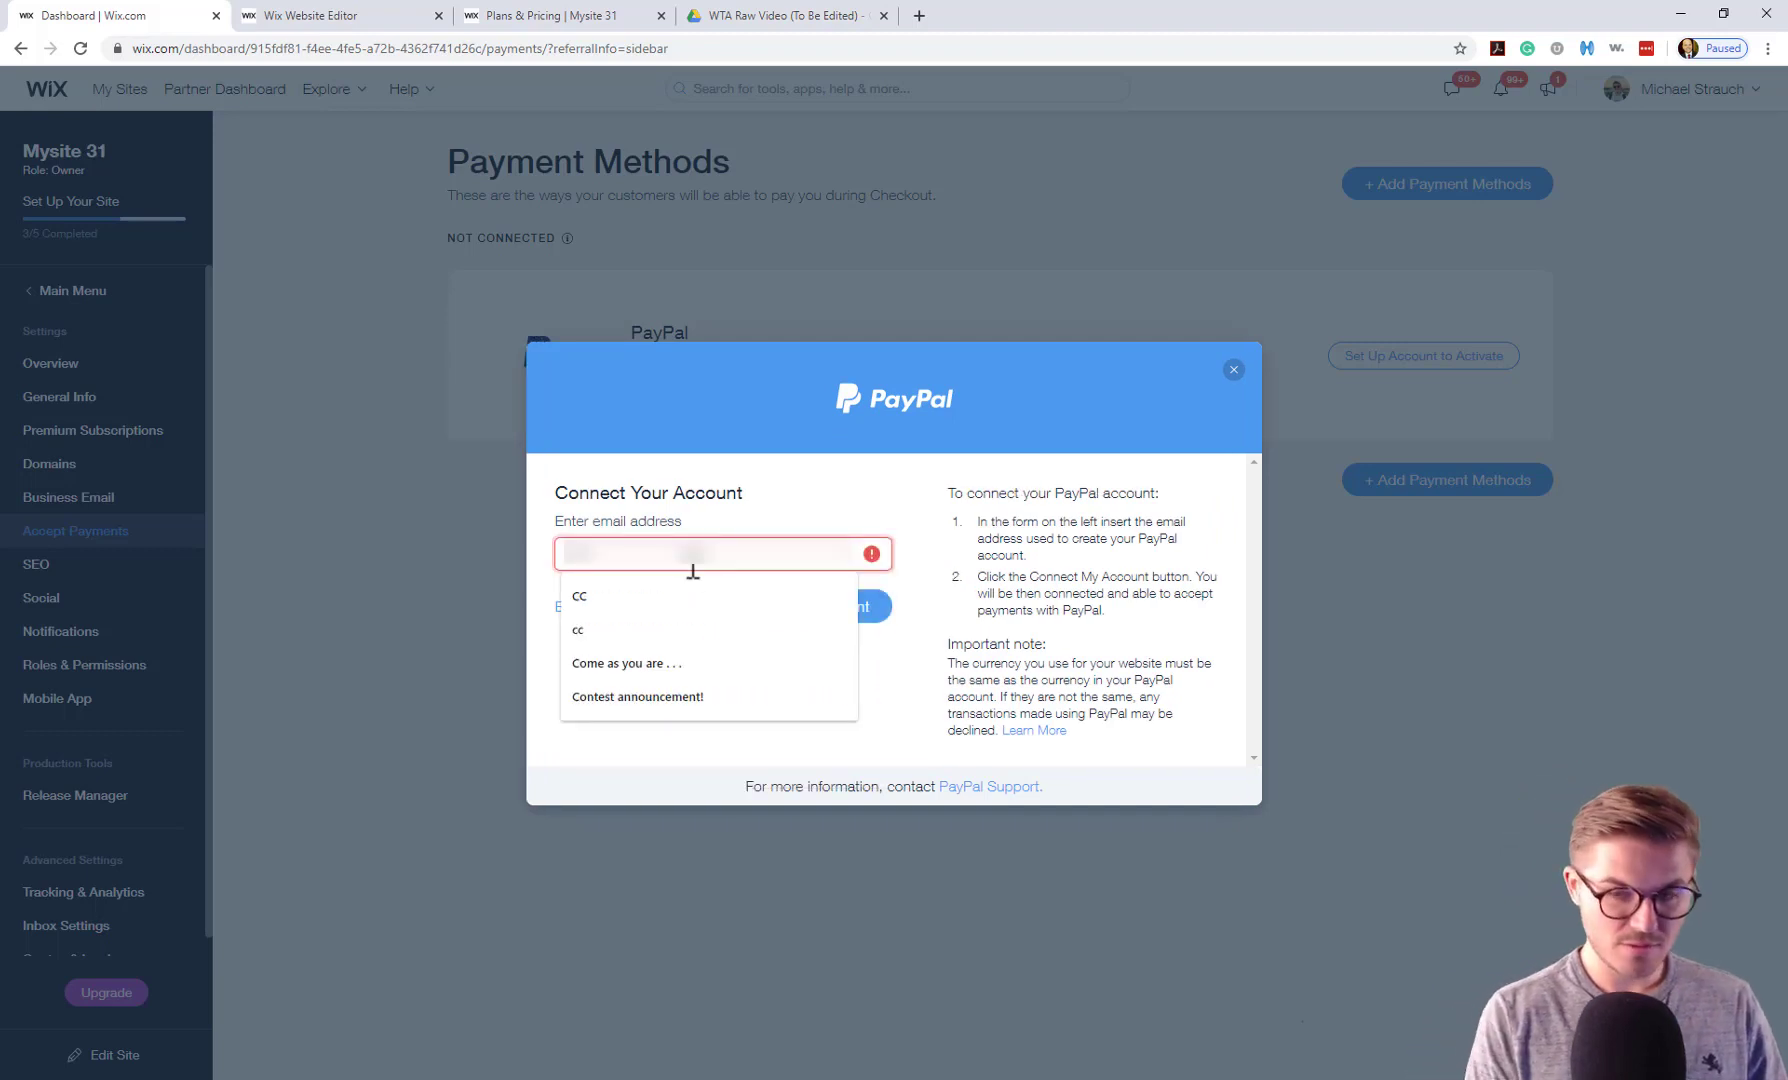
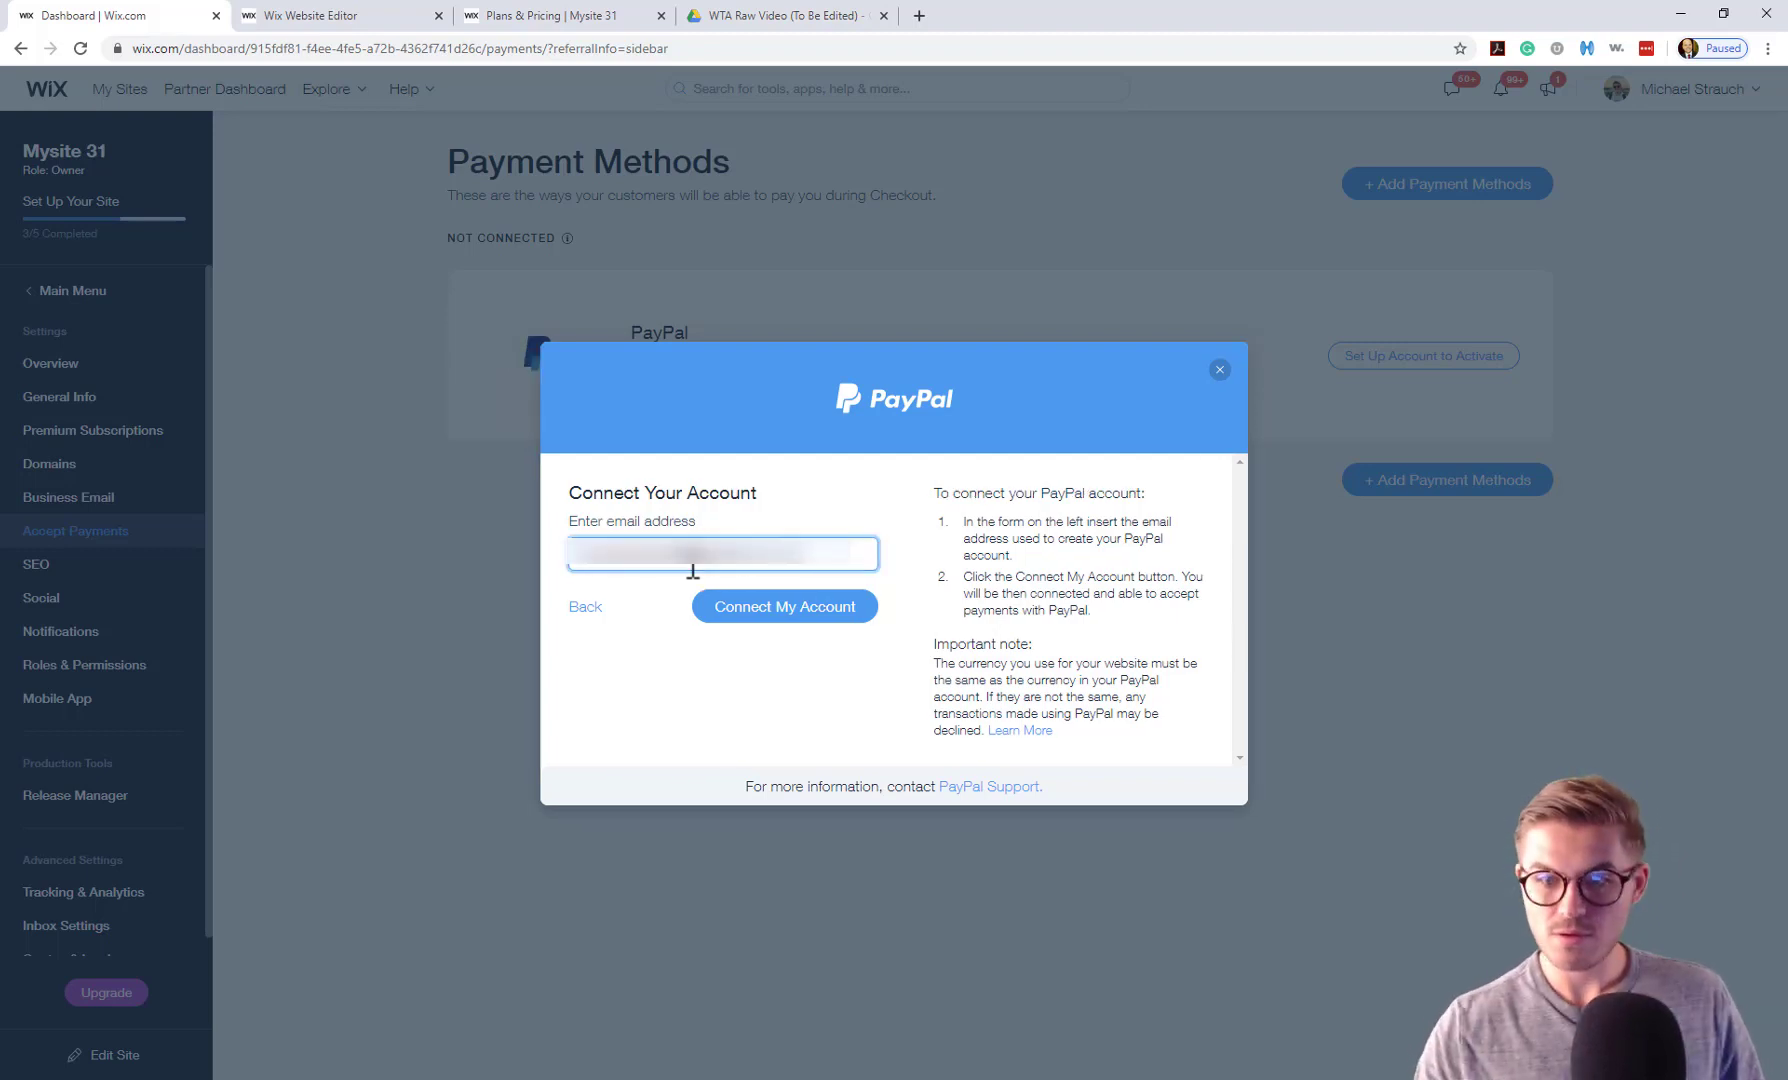
{"action": "left_click", "coordinate": [772, 612]}
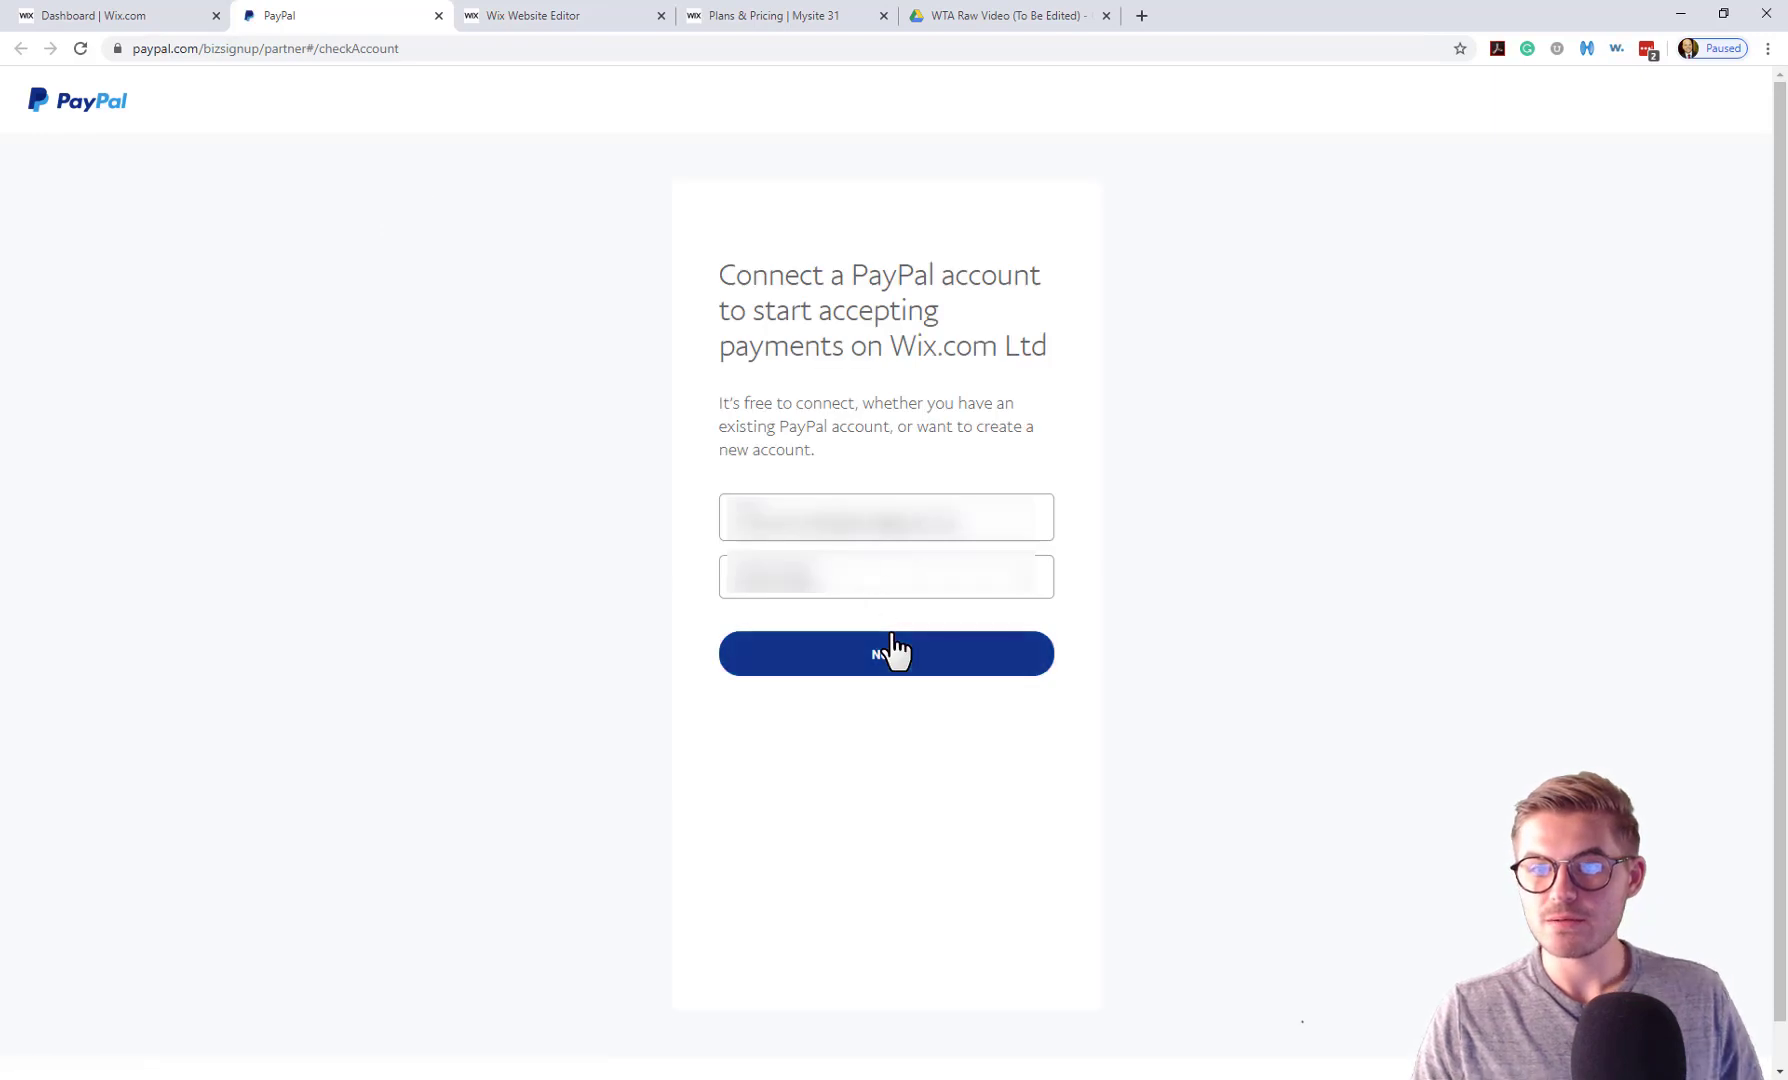
Log in to PayPal with the account password, agree to connect, and return to Wix.
{"action": "left_click", "coordinate": [893, 652]}
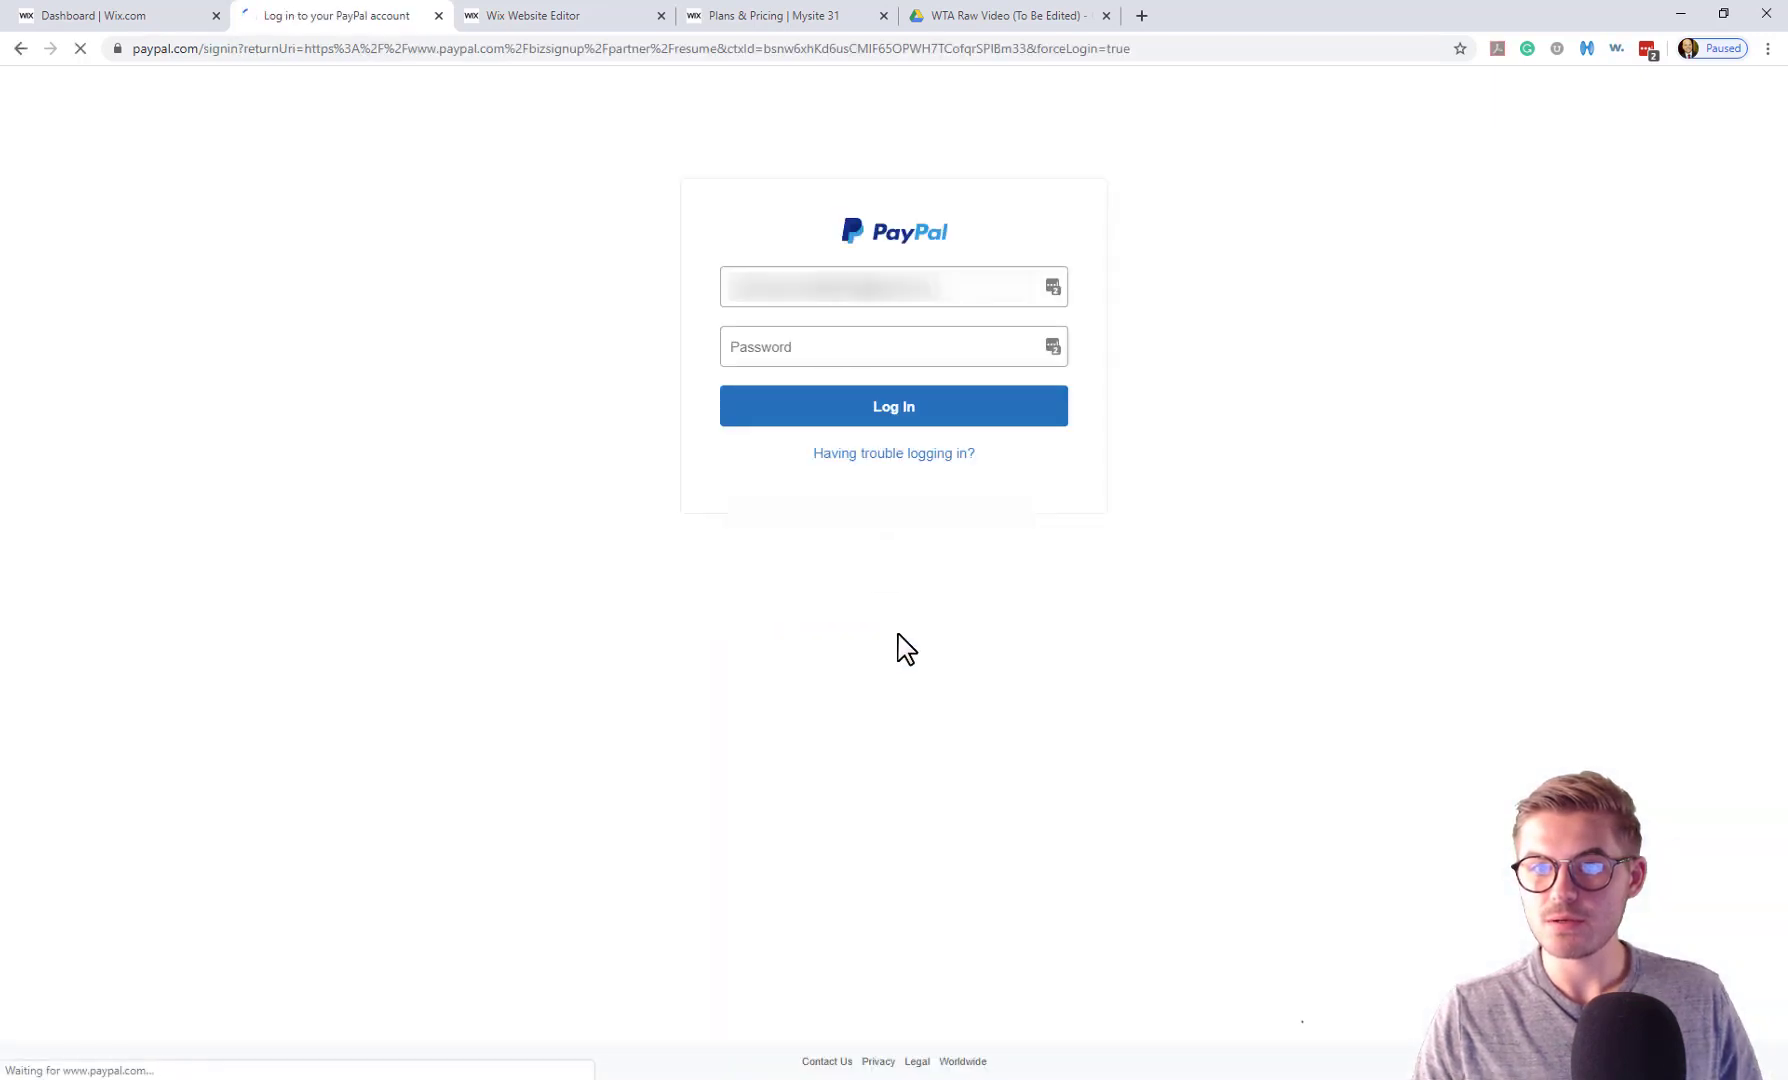
{"action": "left_click", "coordinate": [818, 360]}
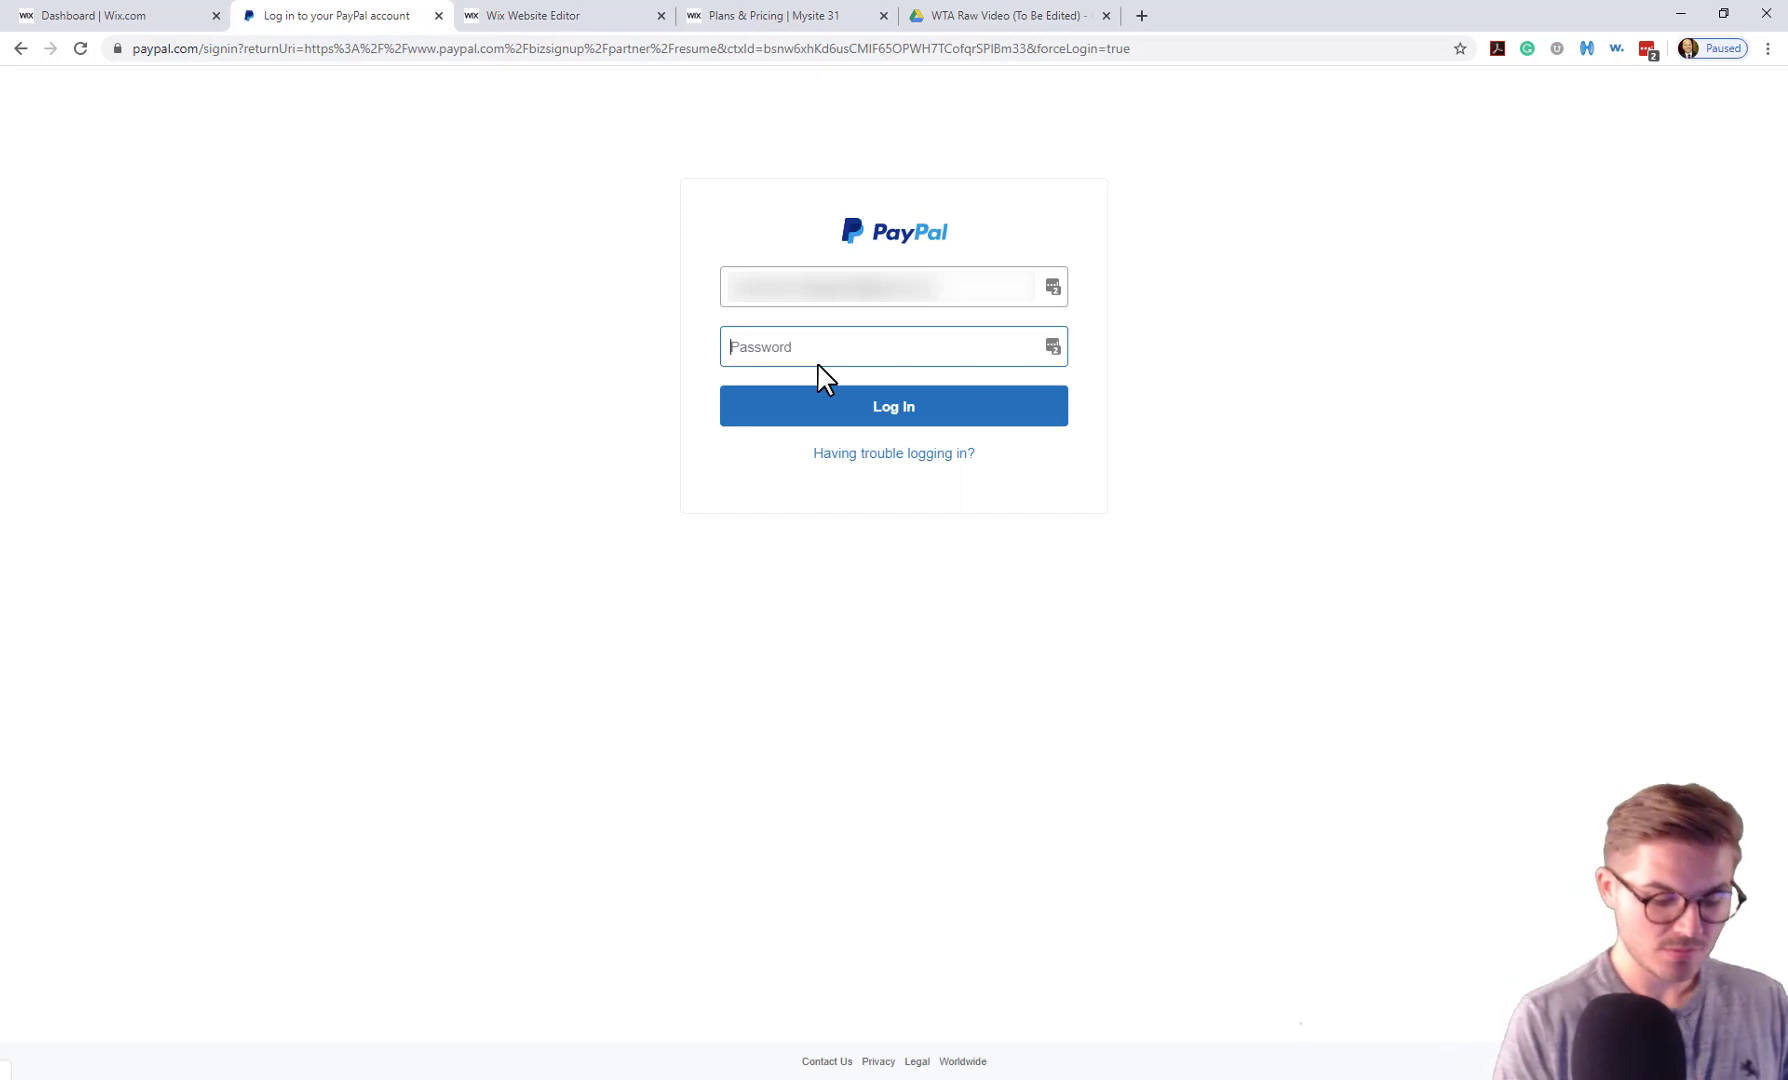
{"action": "type", "text": "••••••"}
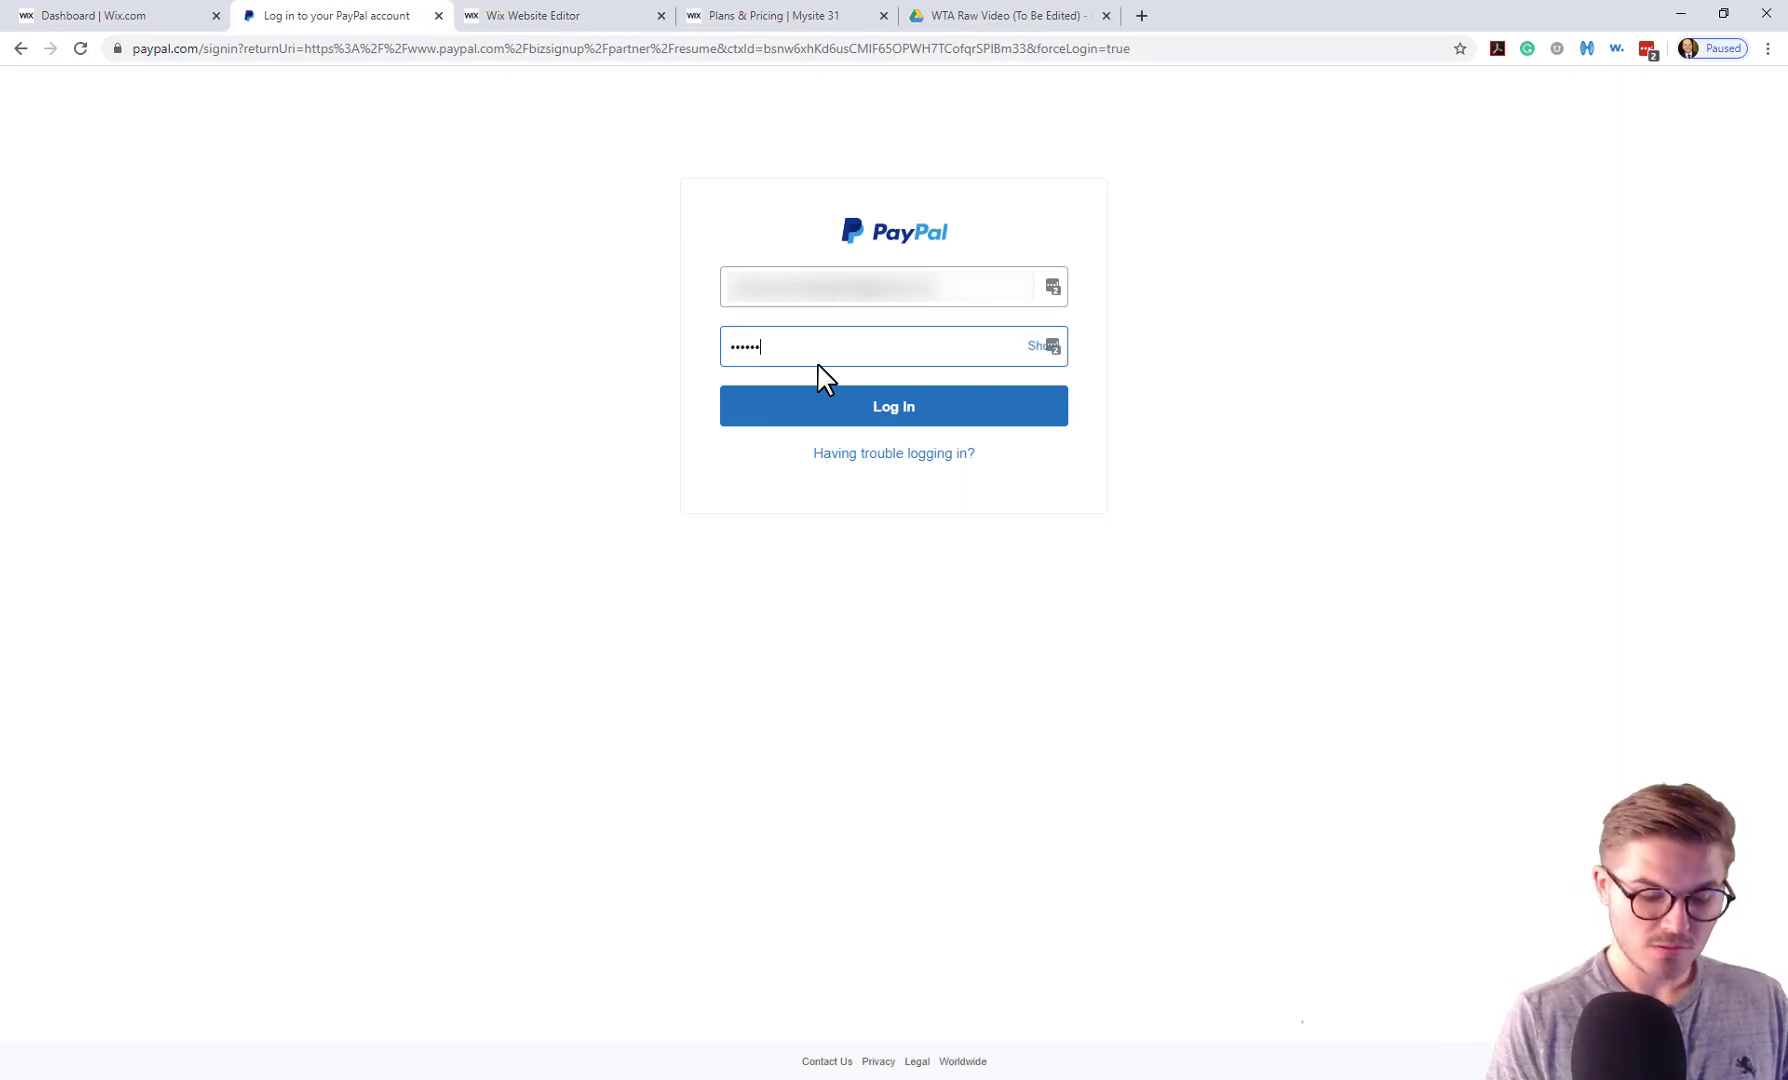
{"action": "type", "text": "••••••"}
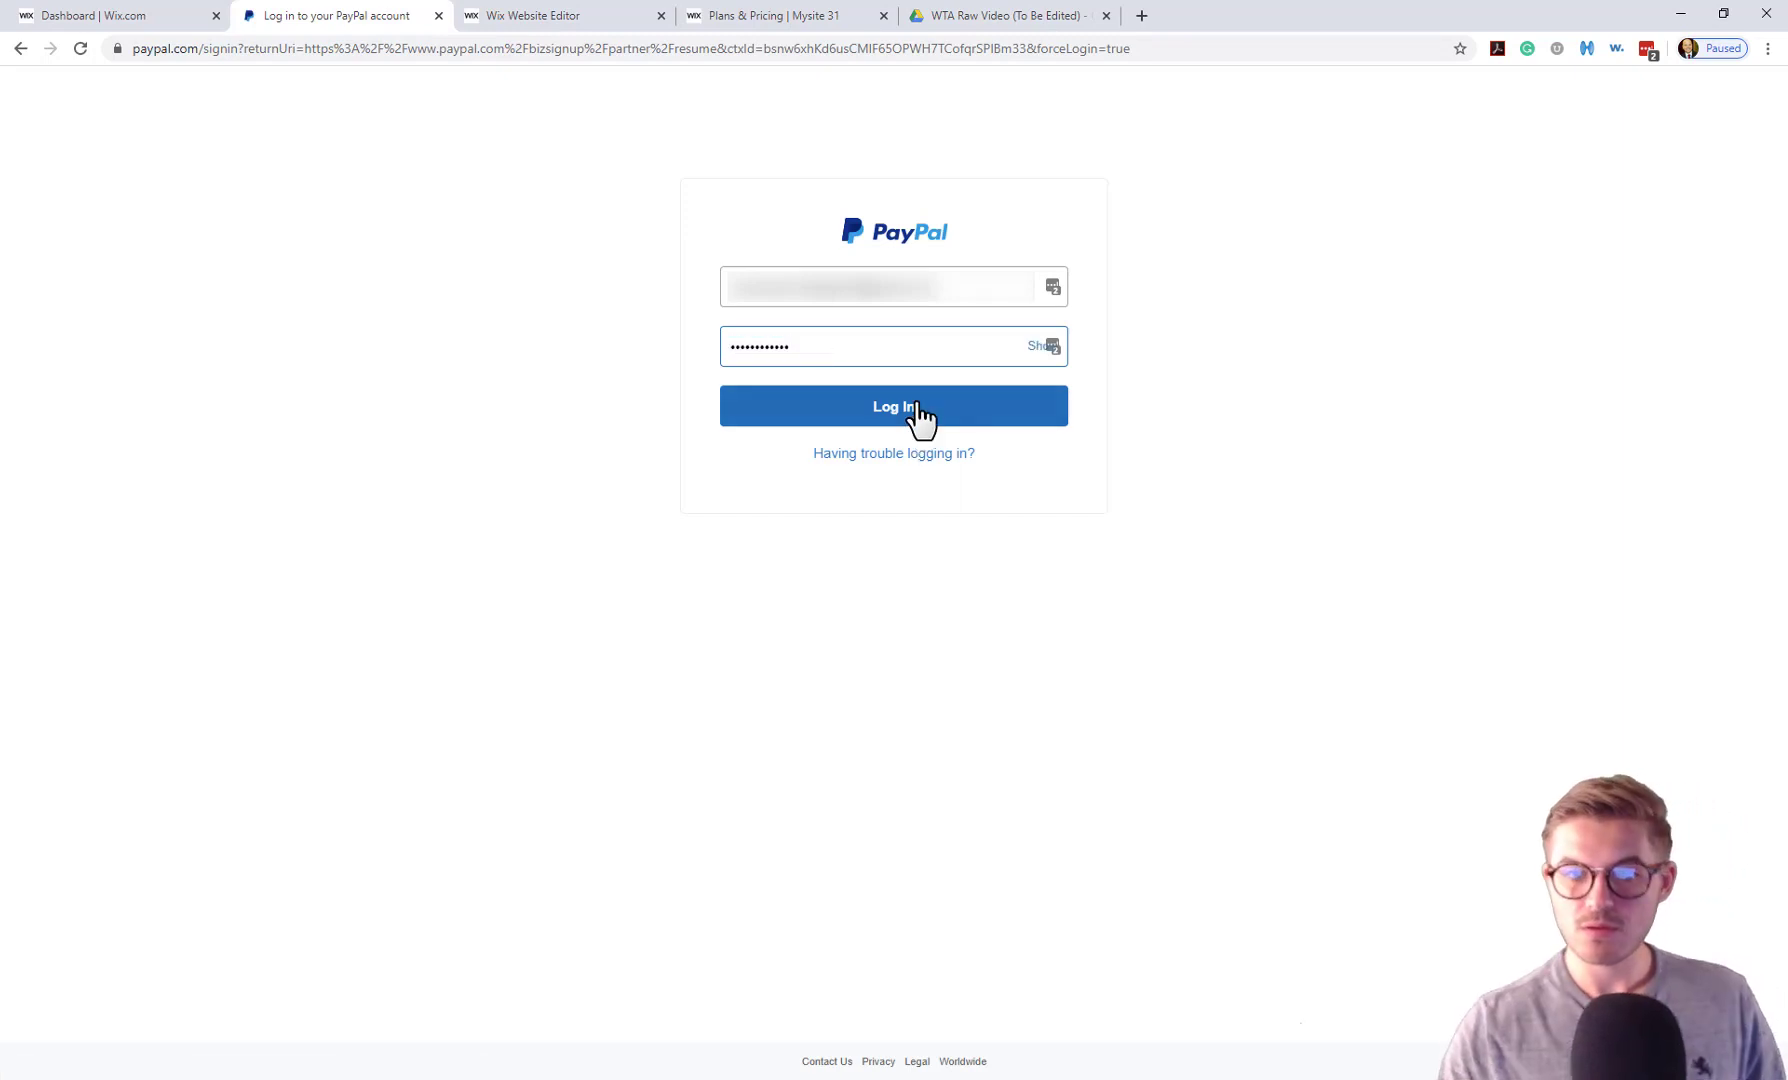
{"action": "left_click", "coordinate": [918, 410]}
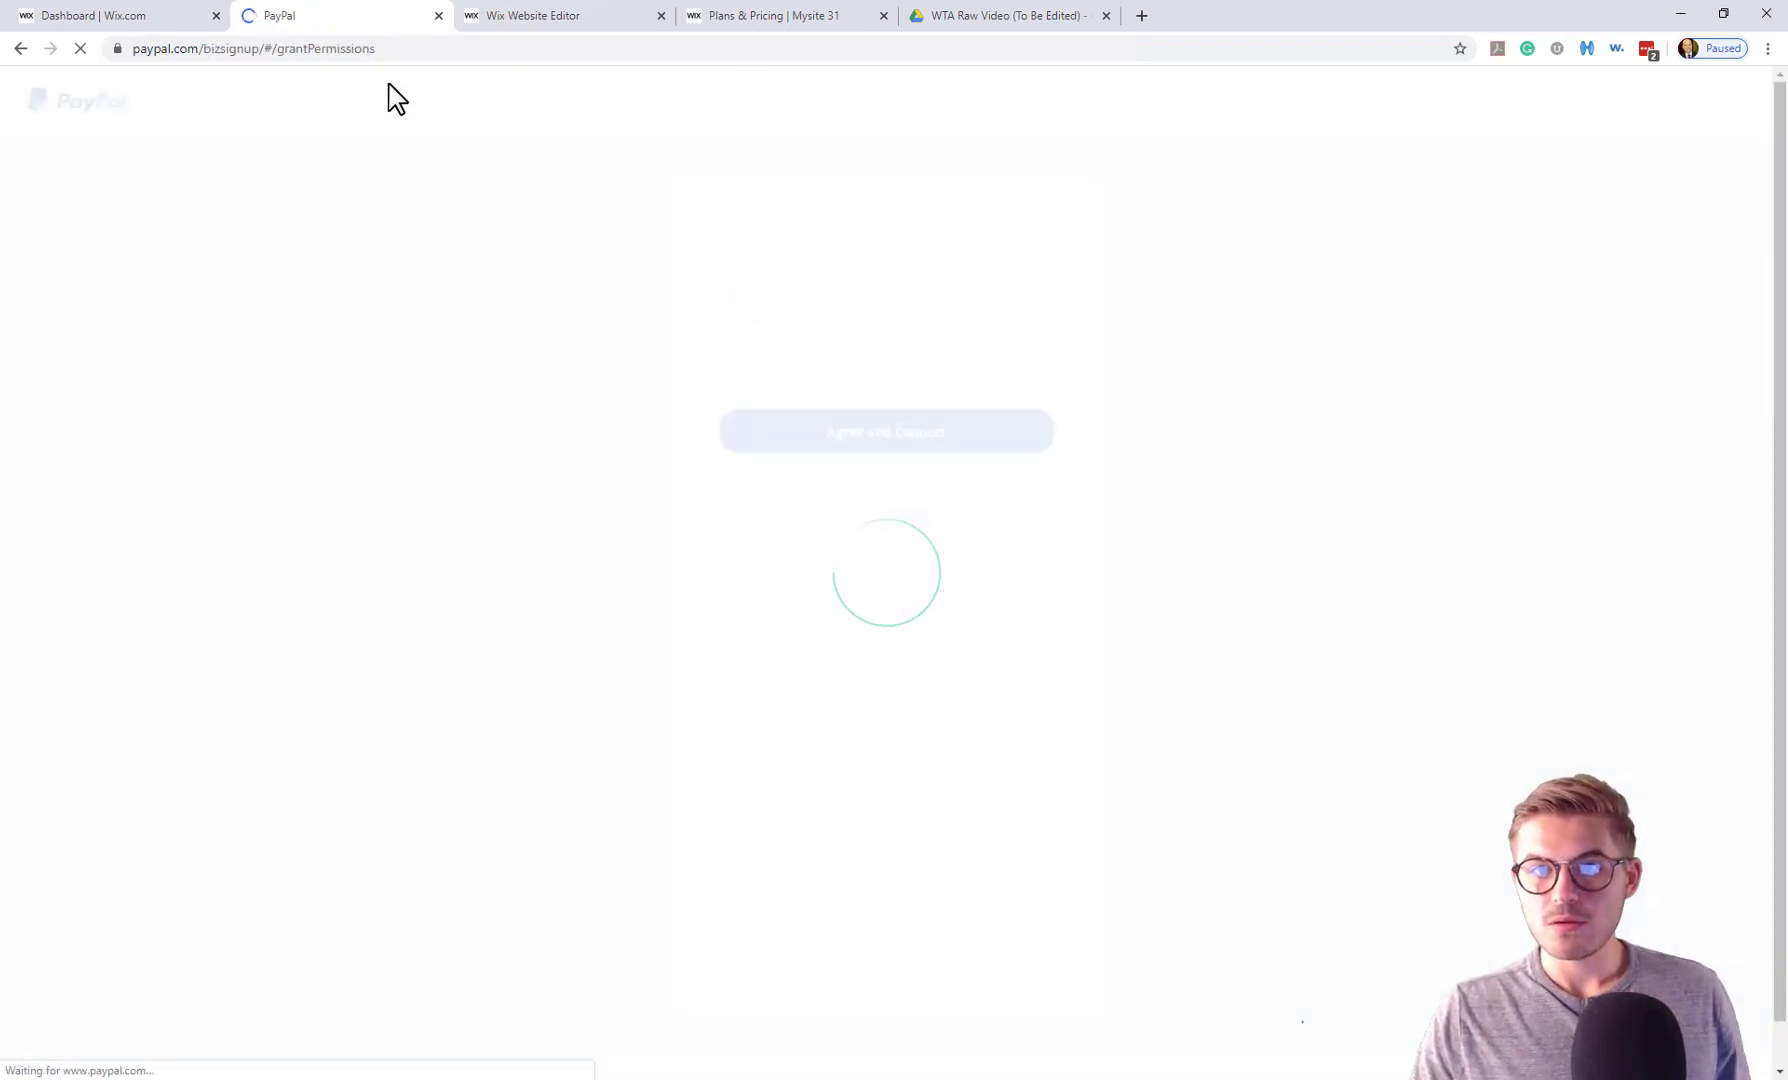
{"action": "left_click", "coordinate": [845, 1012]}
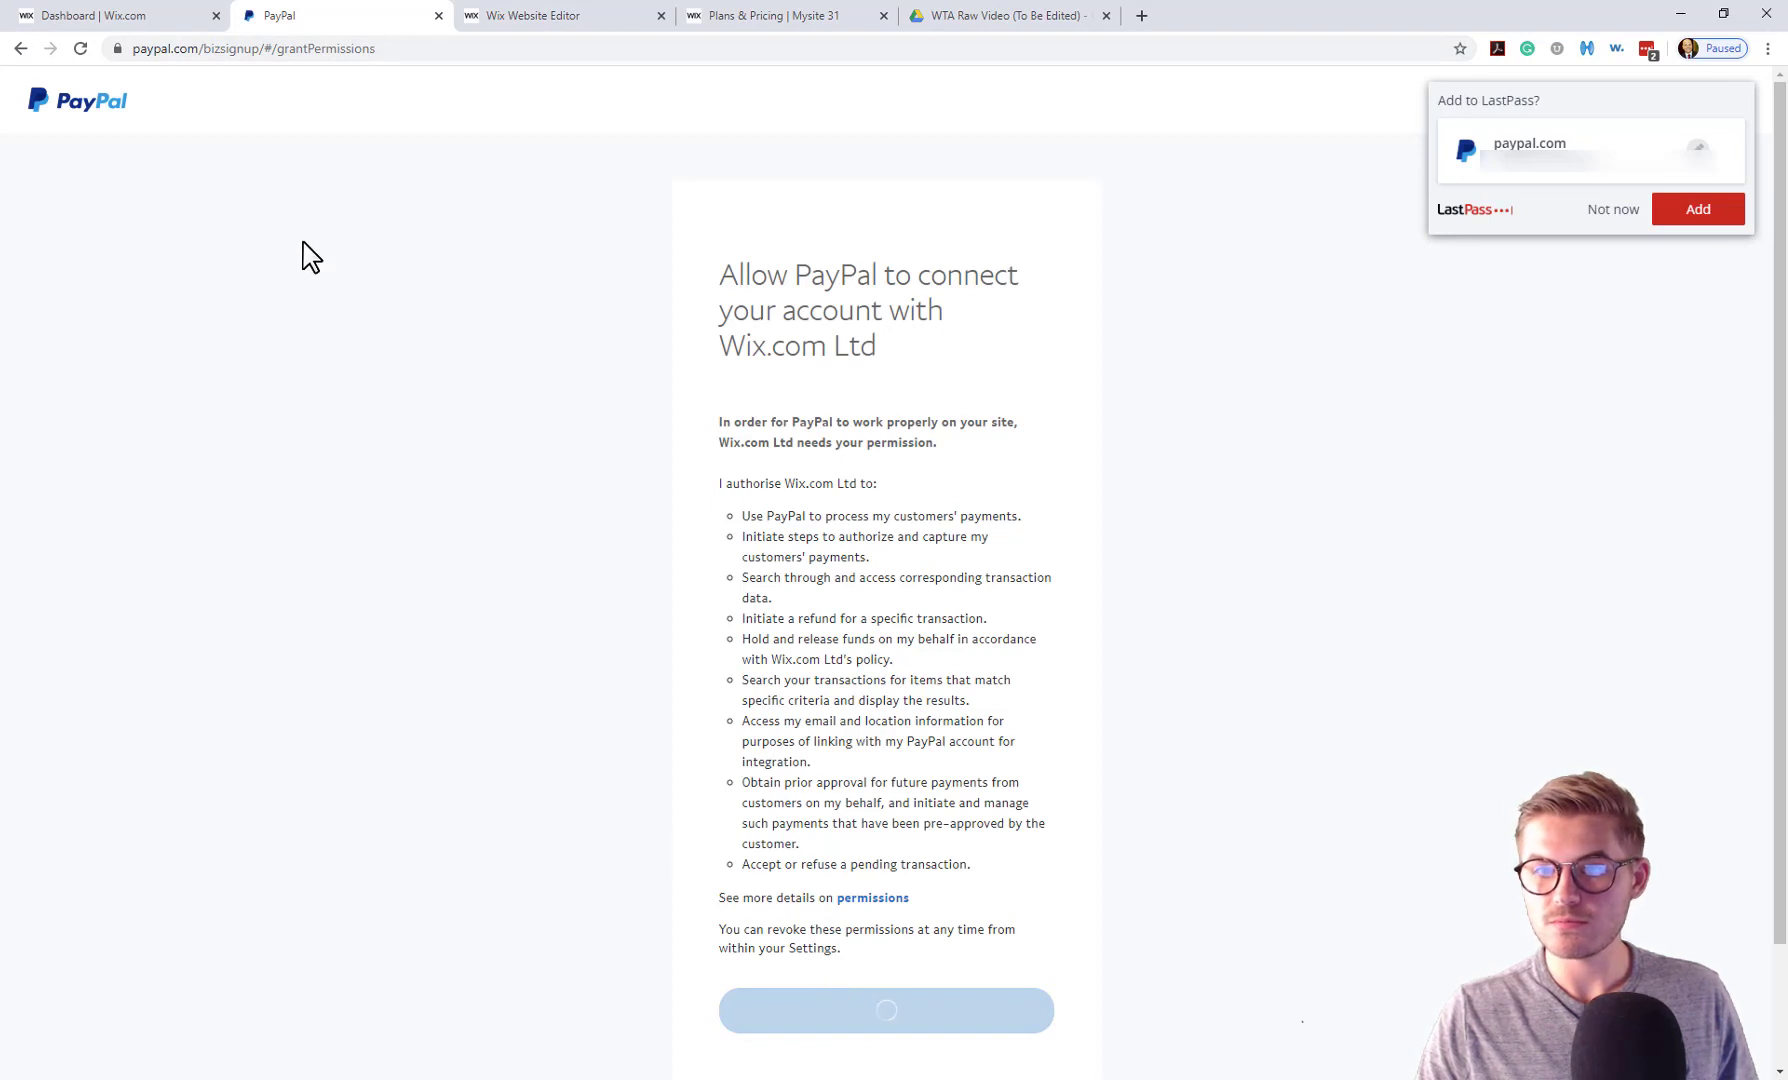
{"action": "left_click", "coordinate": [937, 530]}
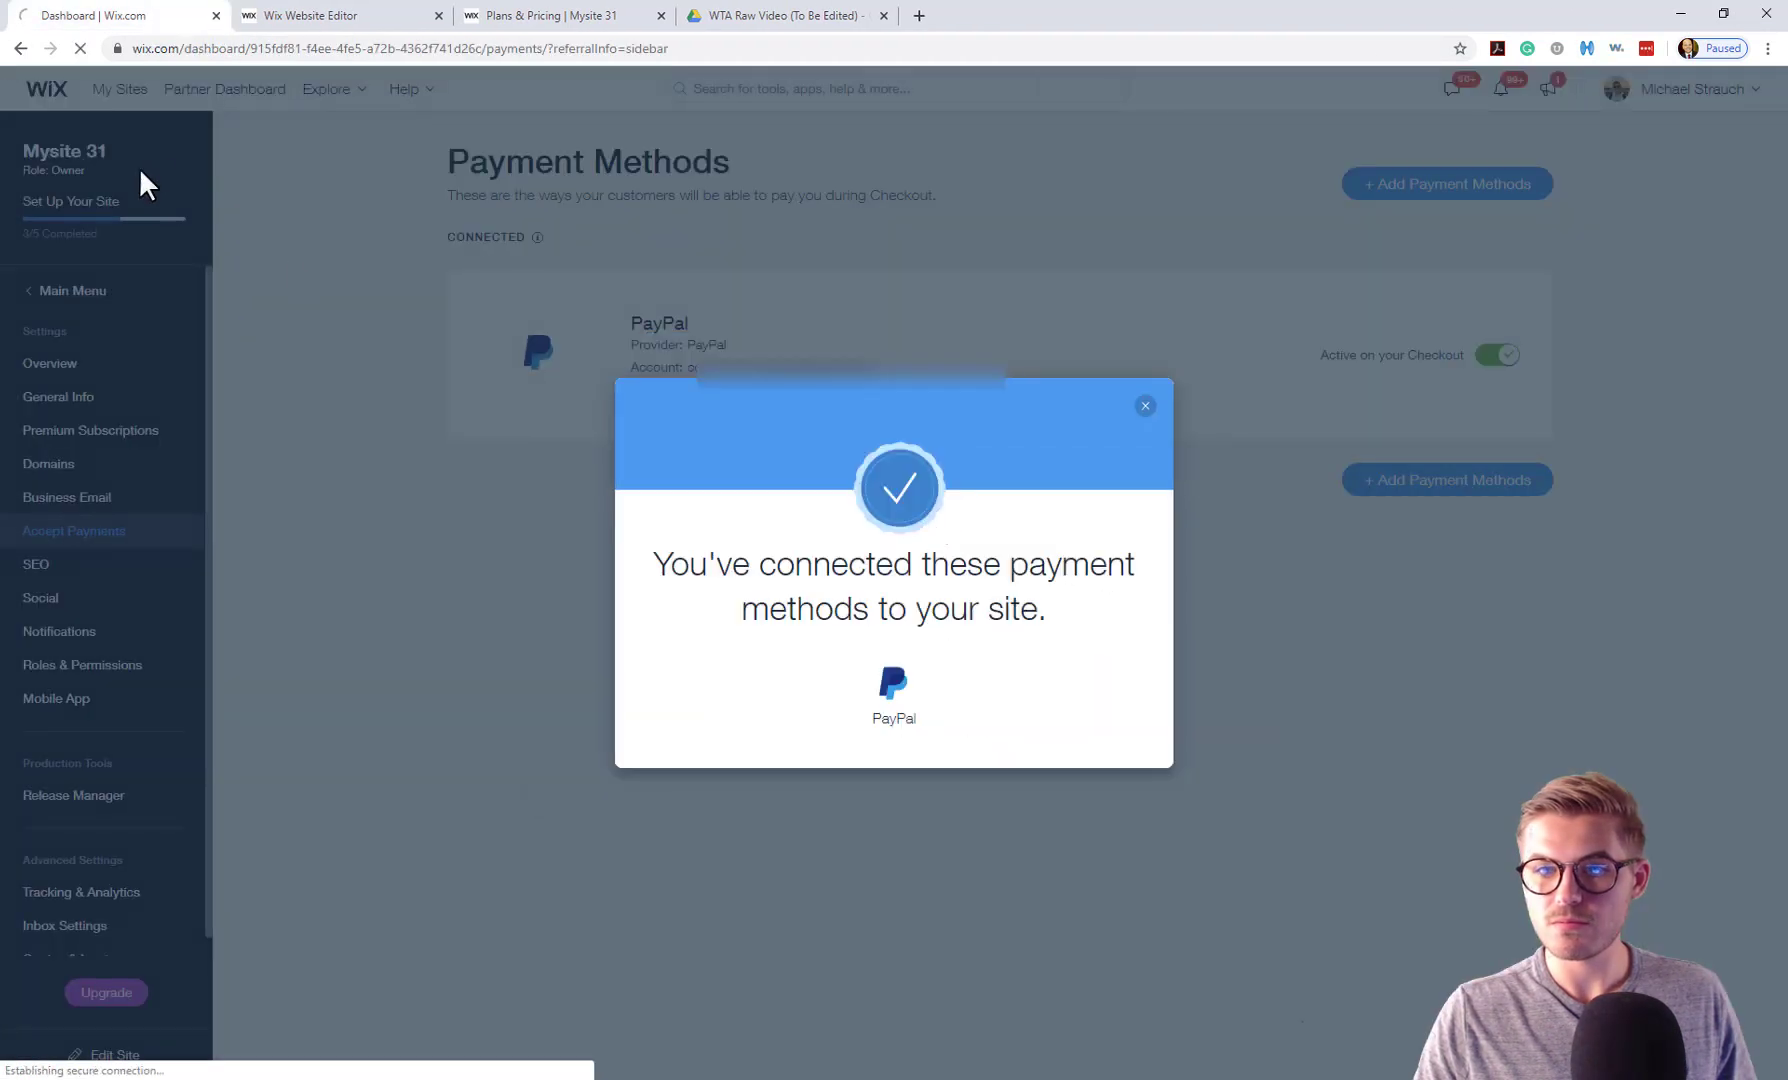
Close the connected confirmation, check PayPal is active, and go to the checkout tab.
{"action": "left_click", "coordinate": [1141, 410]}
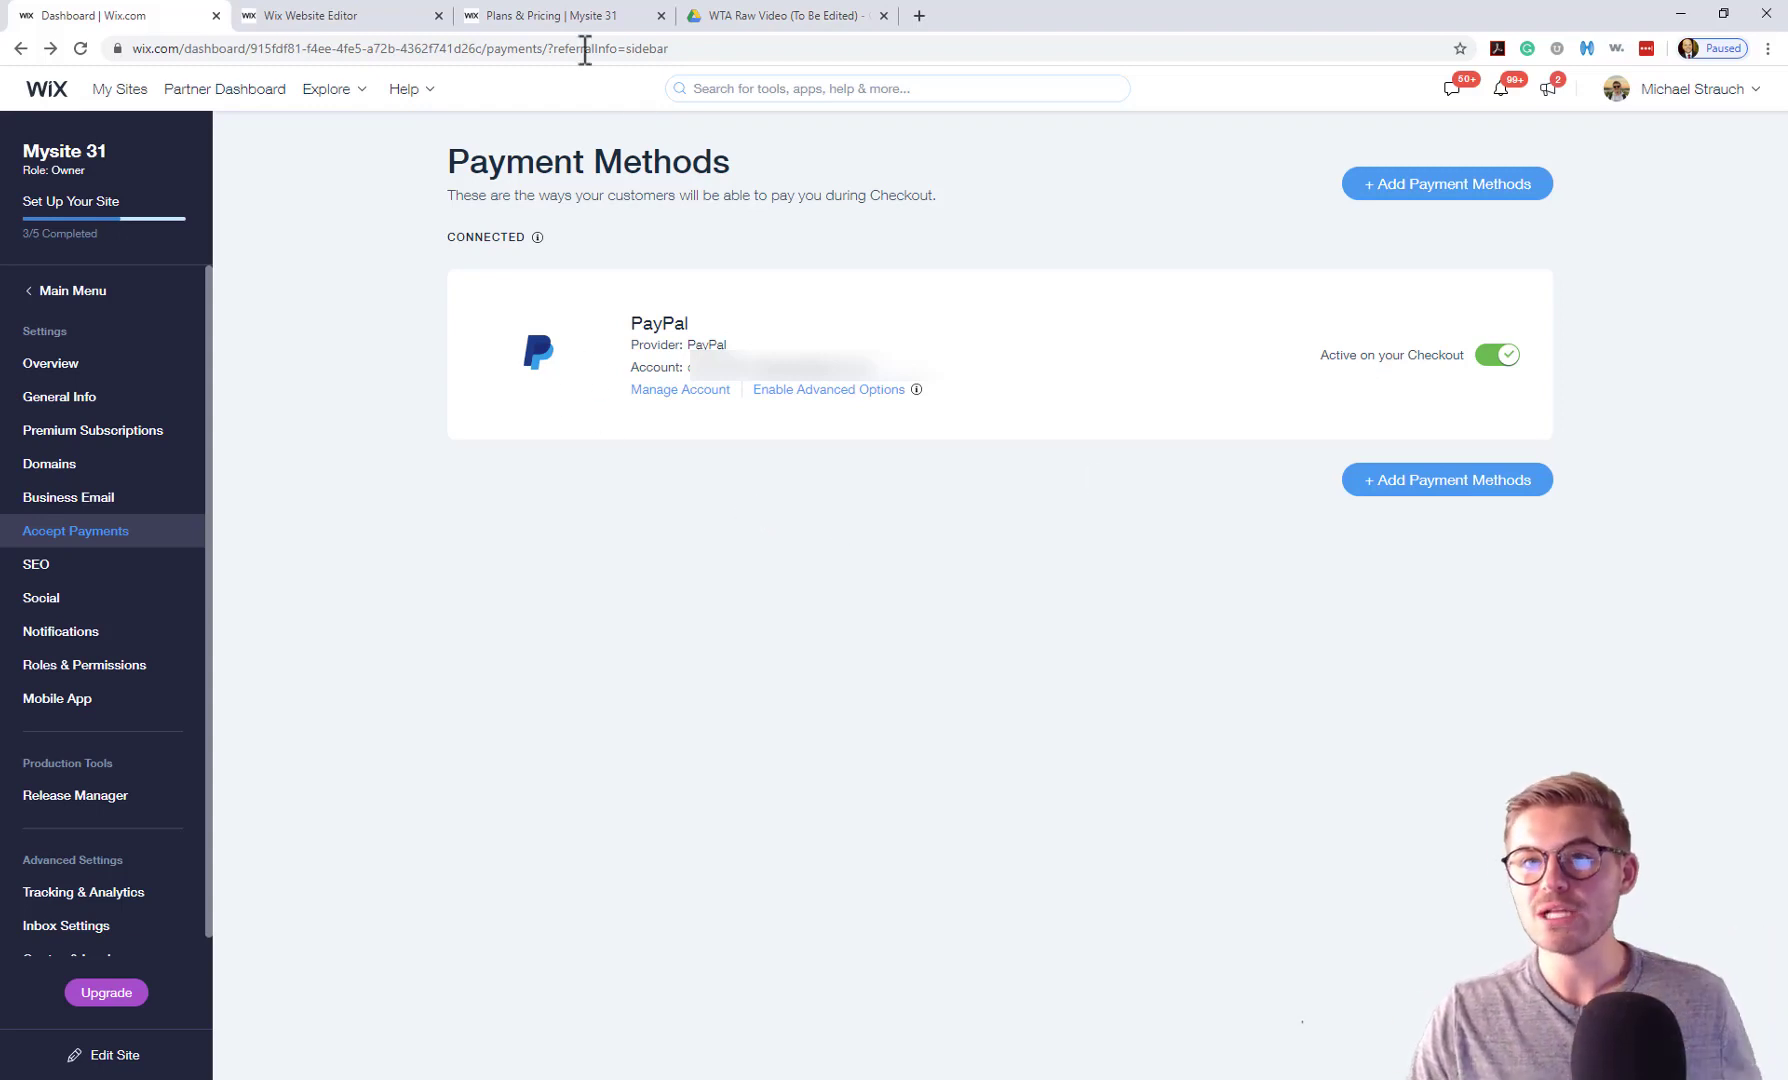
{"action": "left_click", "coordinate": [565, 18]}
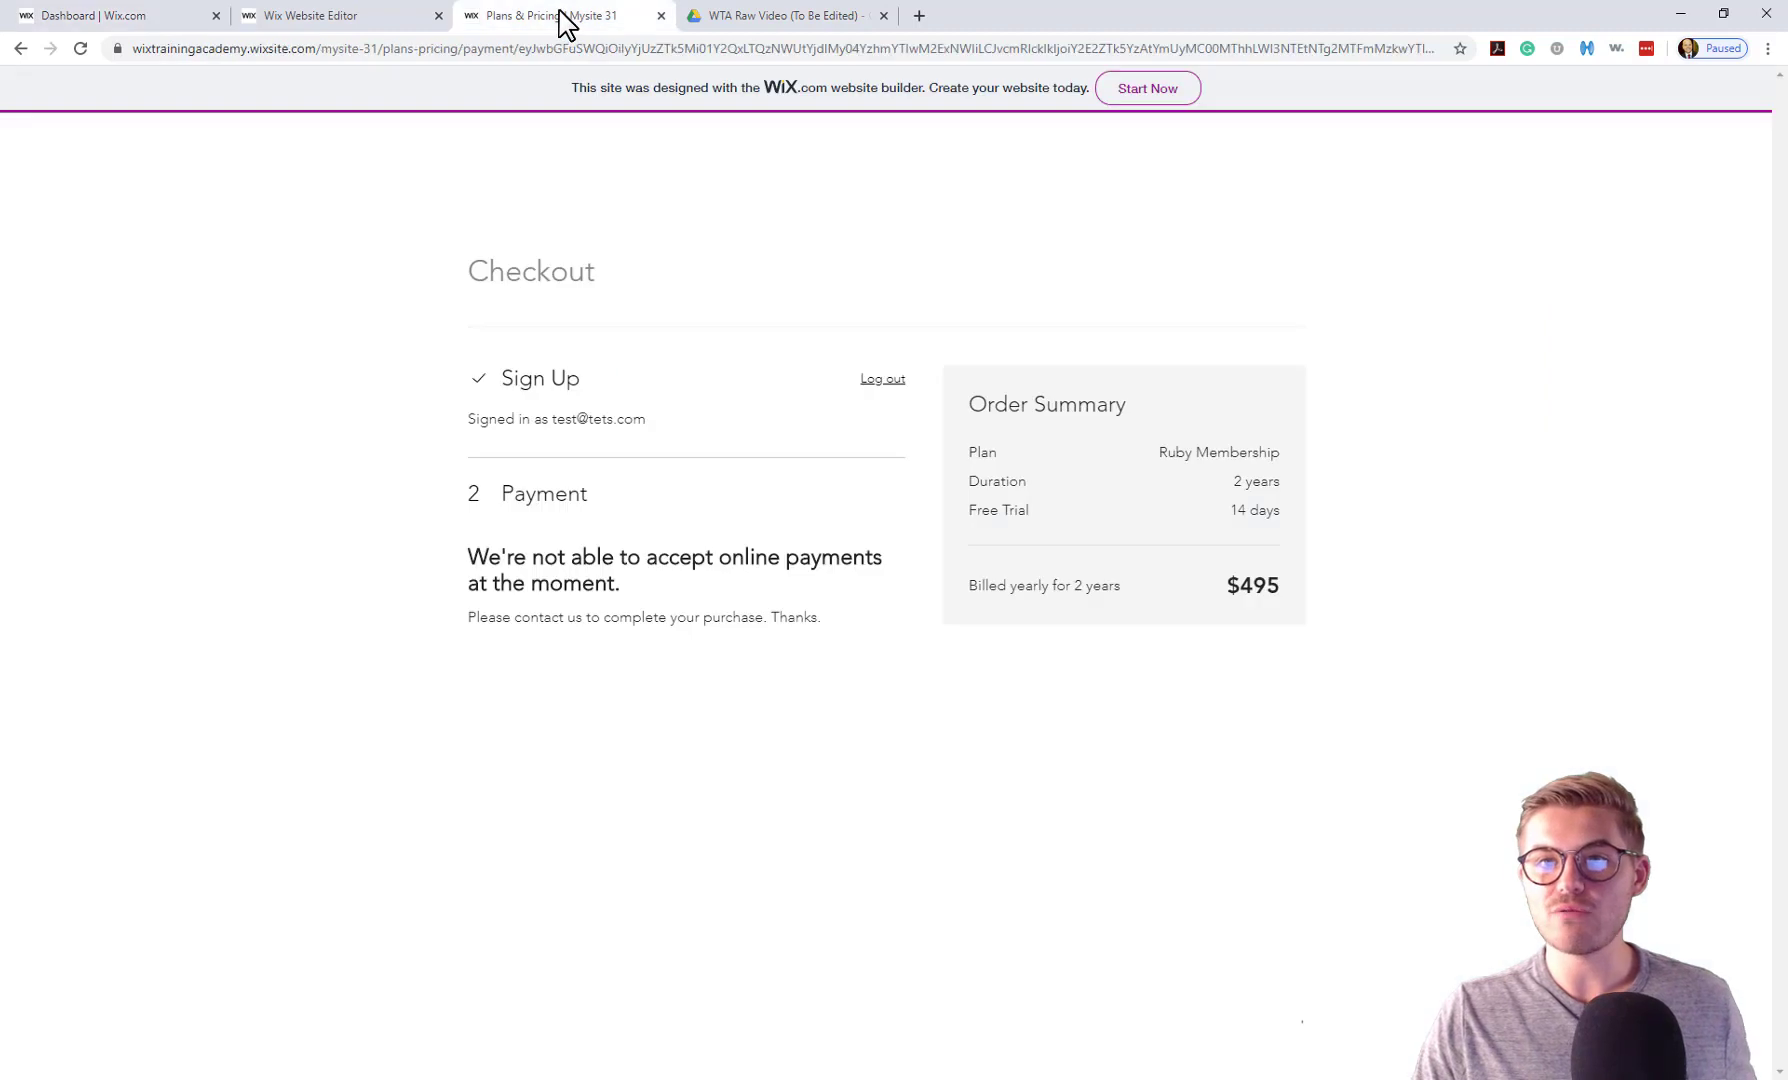
Reload the Ruby Membership checkout, try Buy Now via PayPal, and close PayPal's login window.
{"action": "left_click", "coordinate": [80, 48]}
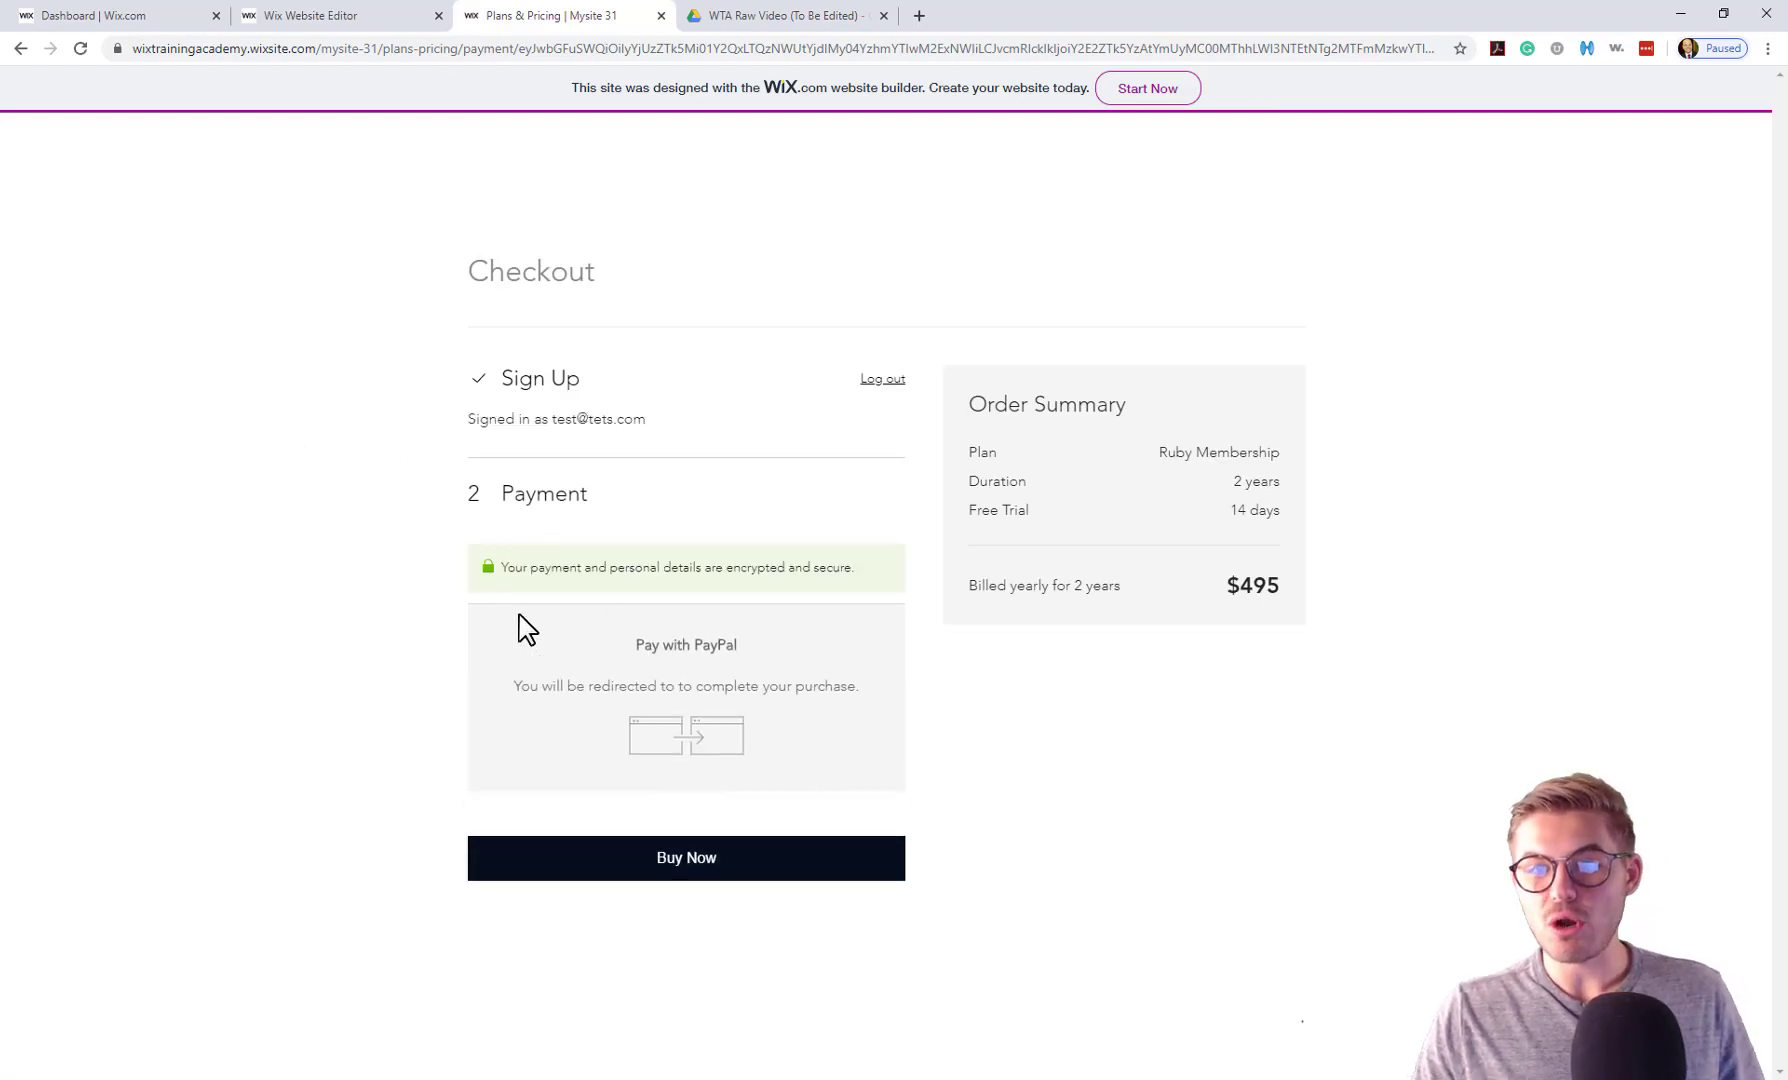
{"action": "left_click", "coordinate": [661, 872]}
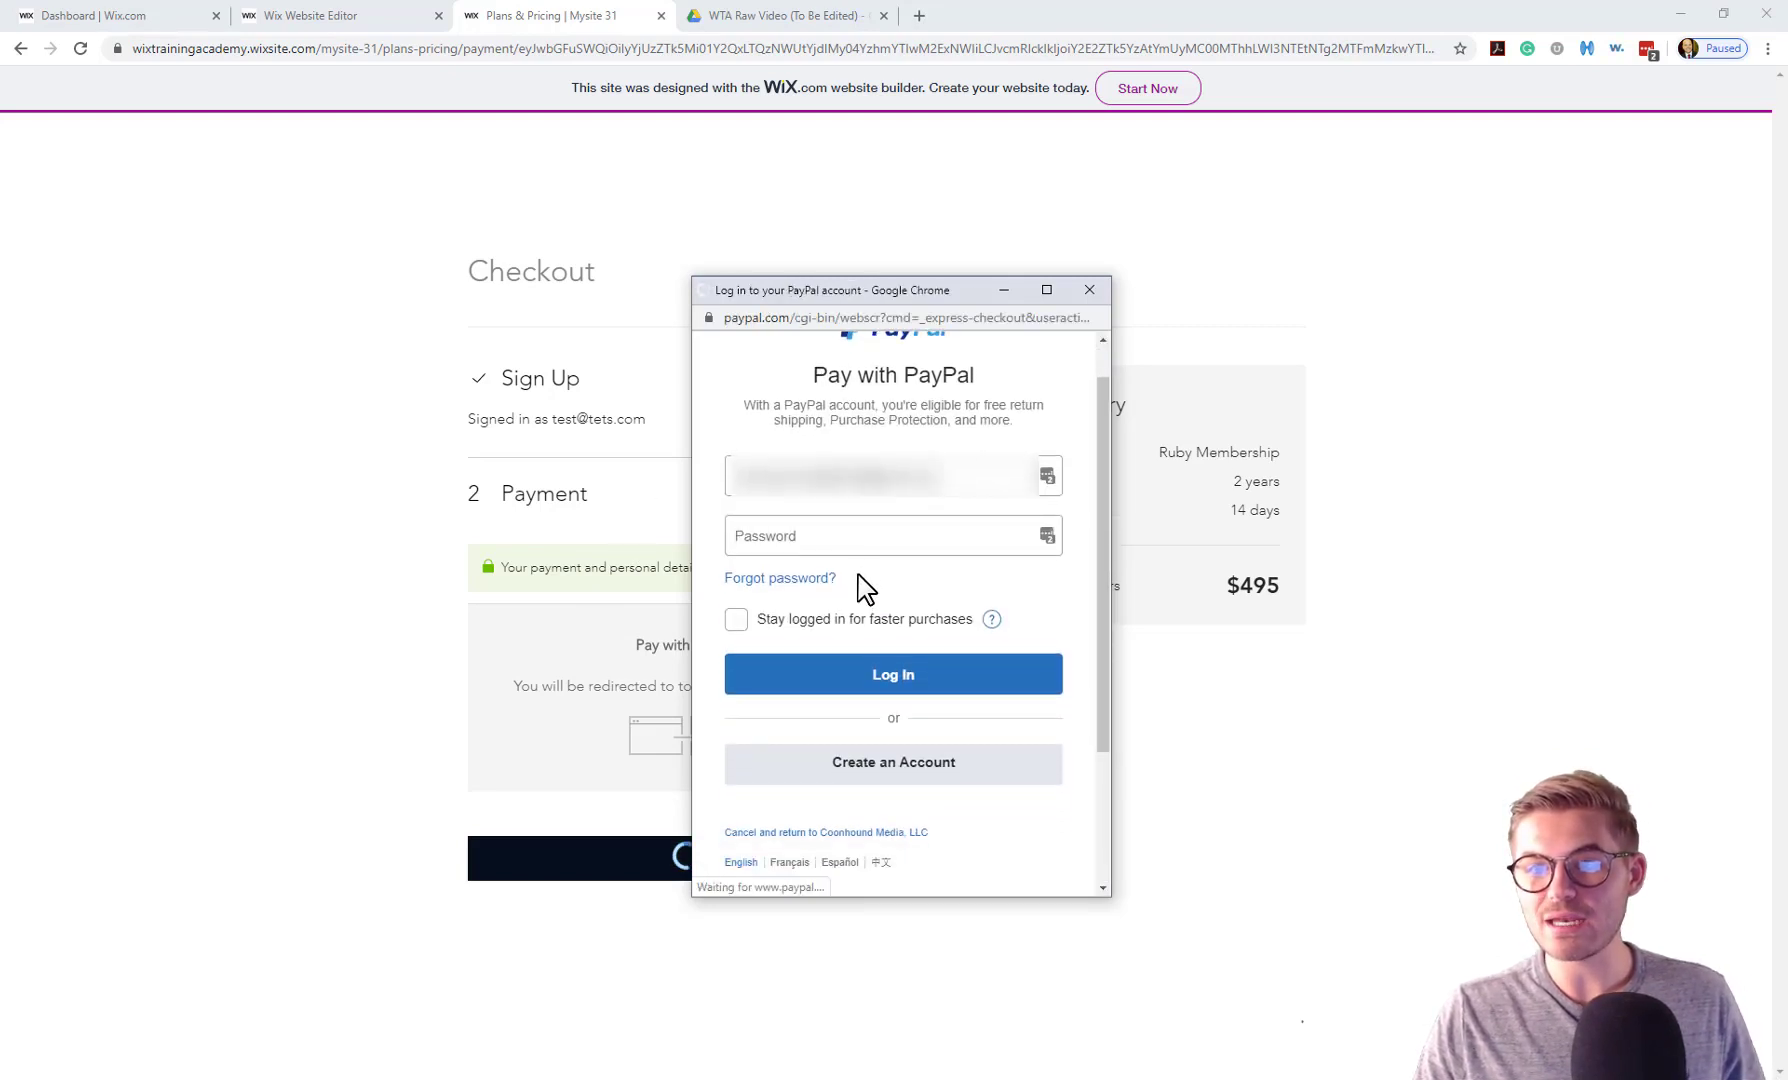
{"action": "scroll", "coordinate": [902, 583], "scroll_direction": "down", "scroll_amount": 3}
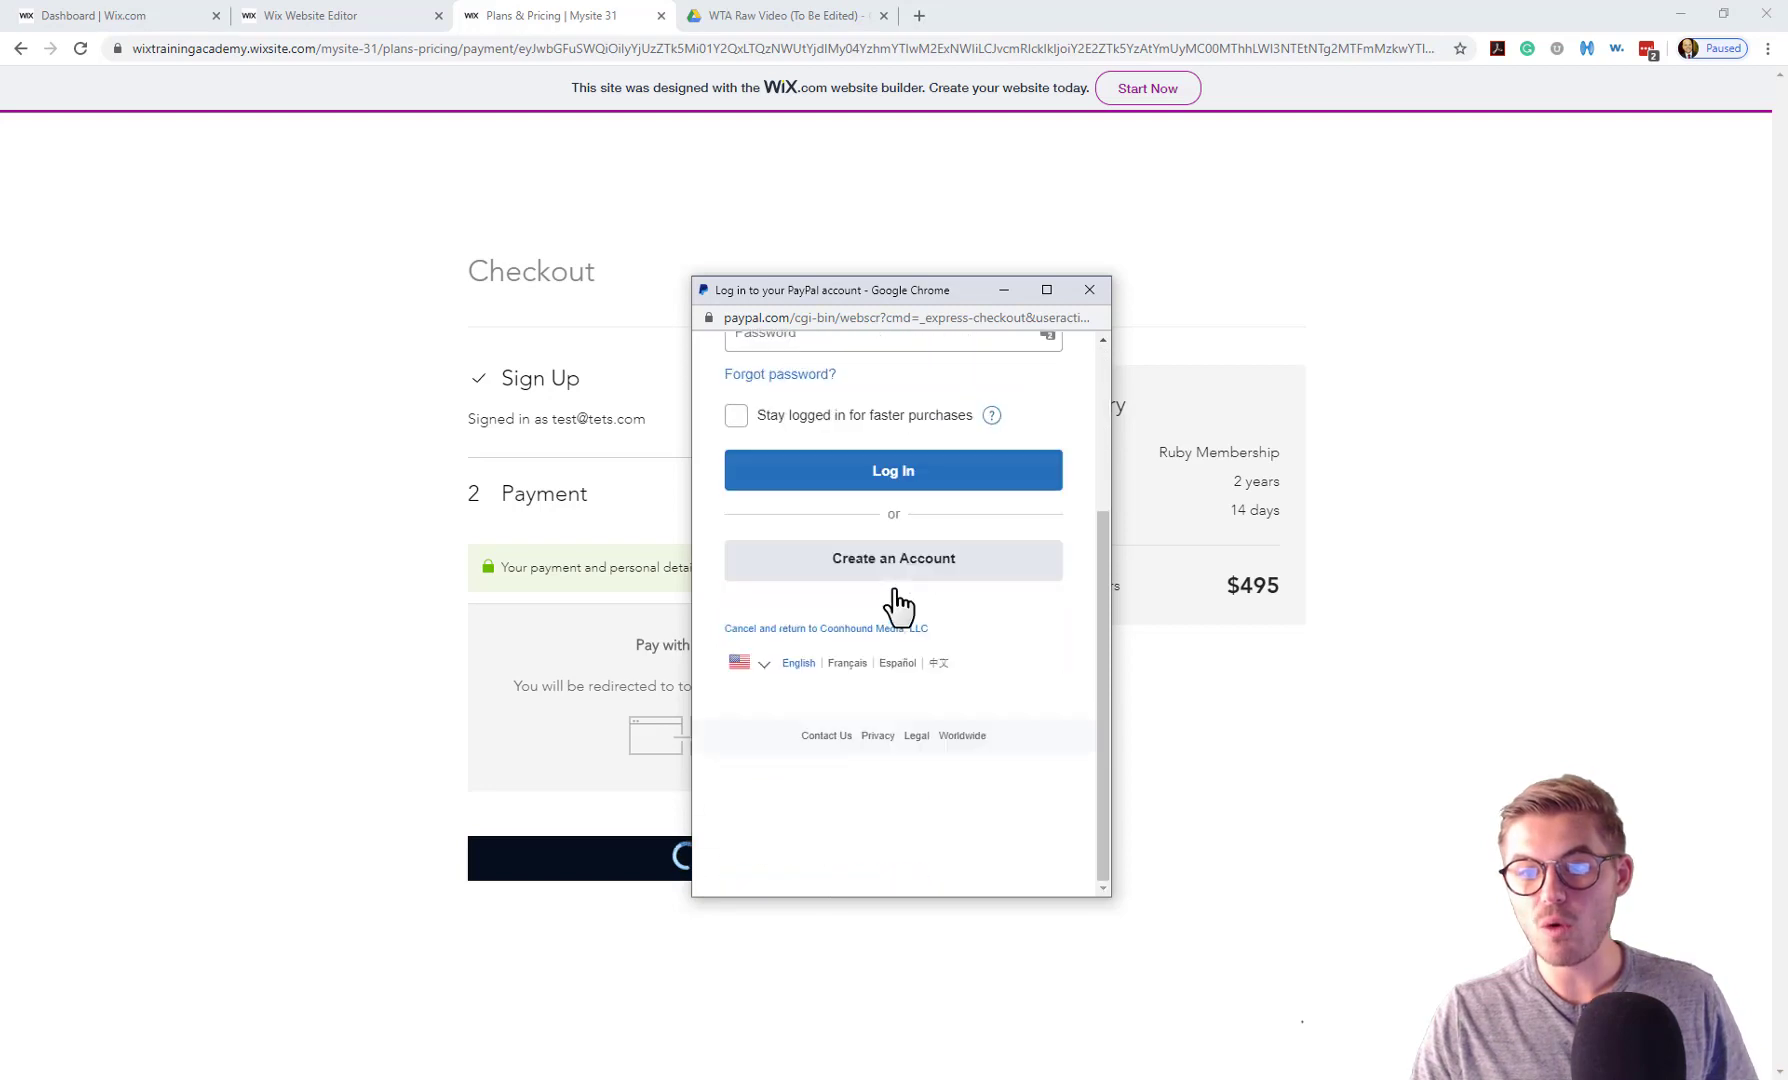
{"action": "scroll", "coordinate": [907, 590], "scroll_direction": "up", "scroll_amount": 3}
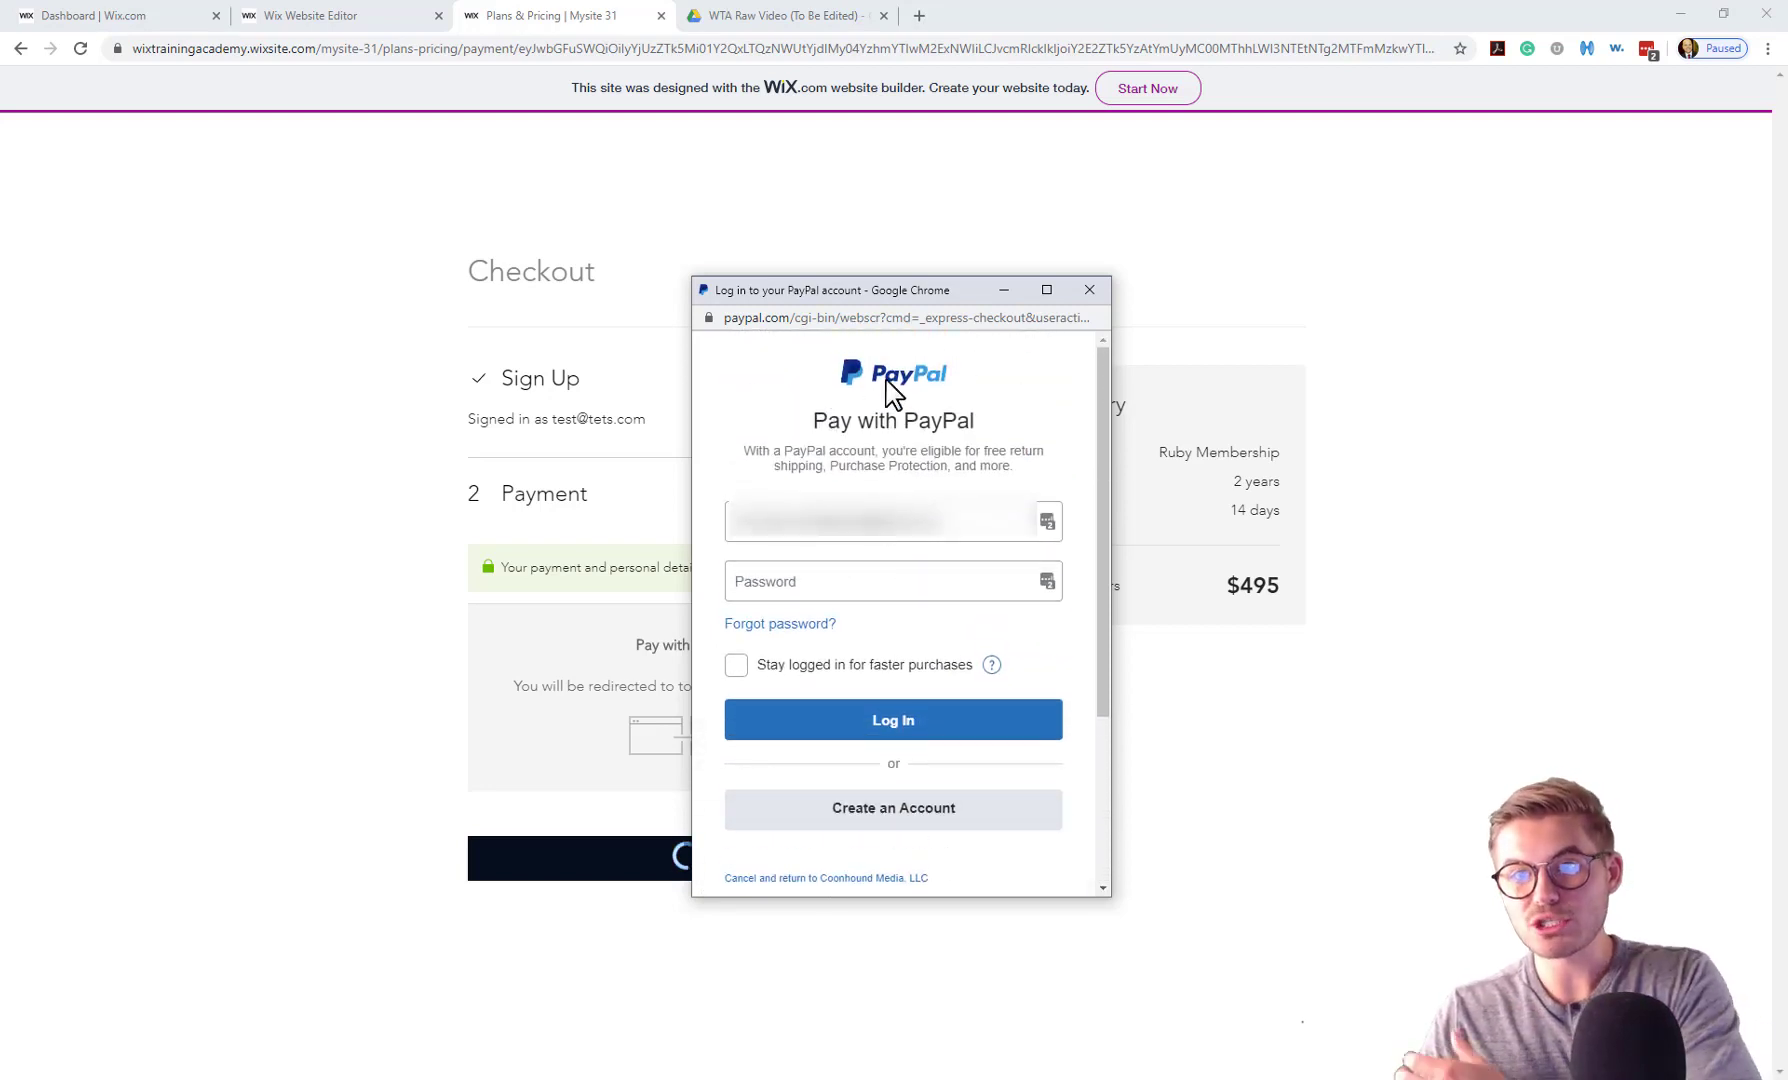
{"action": "left_click", "coordinate": [1091, 289]}
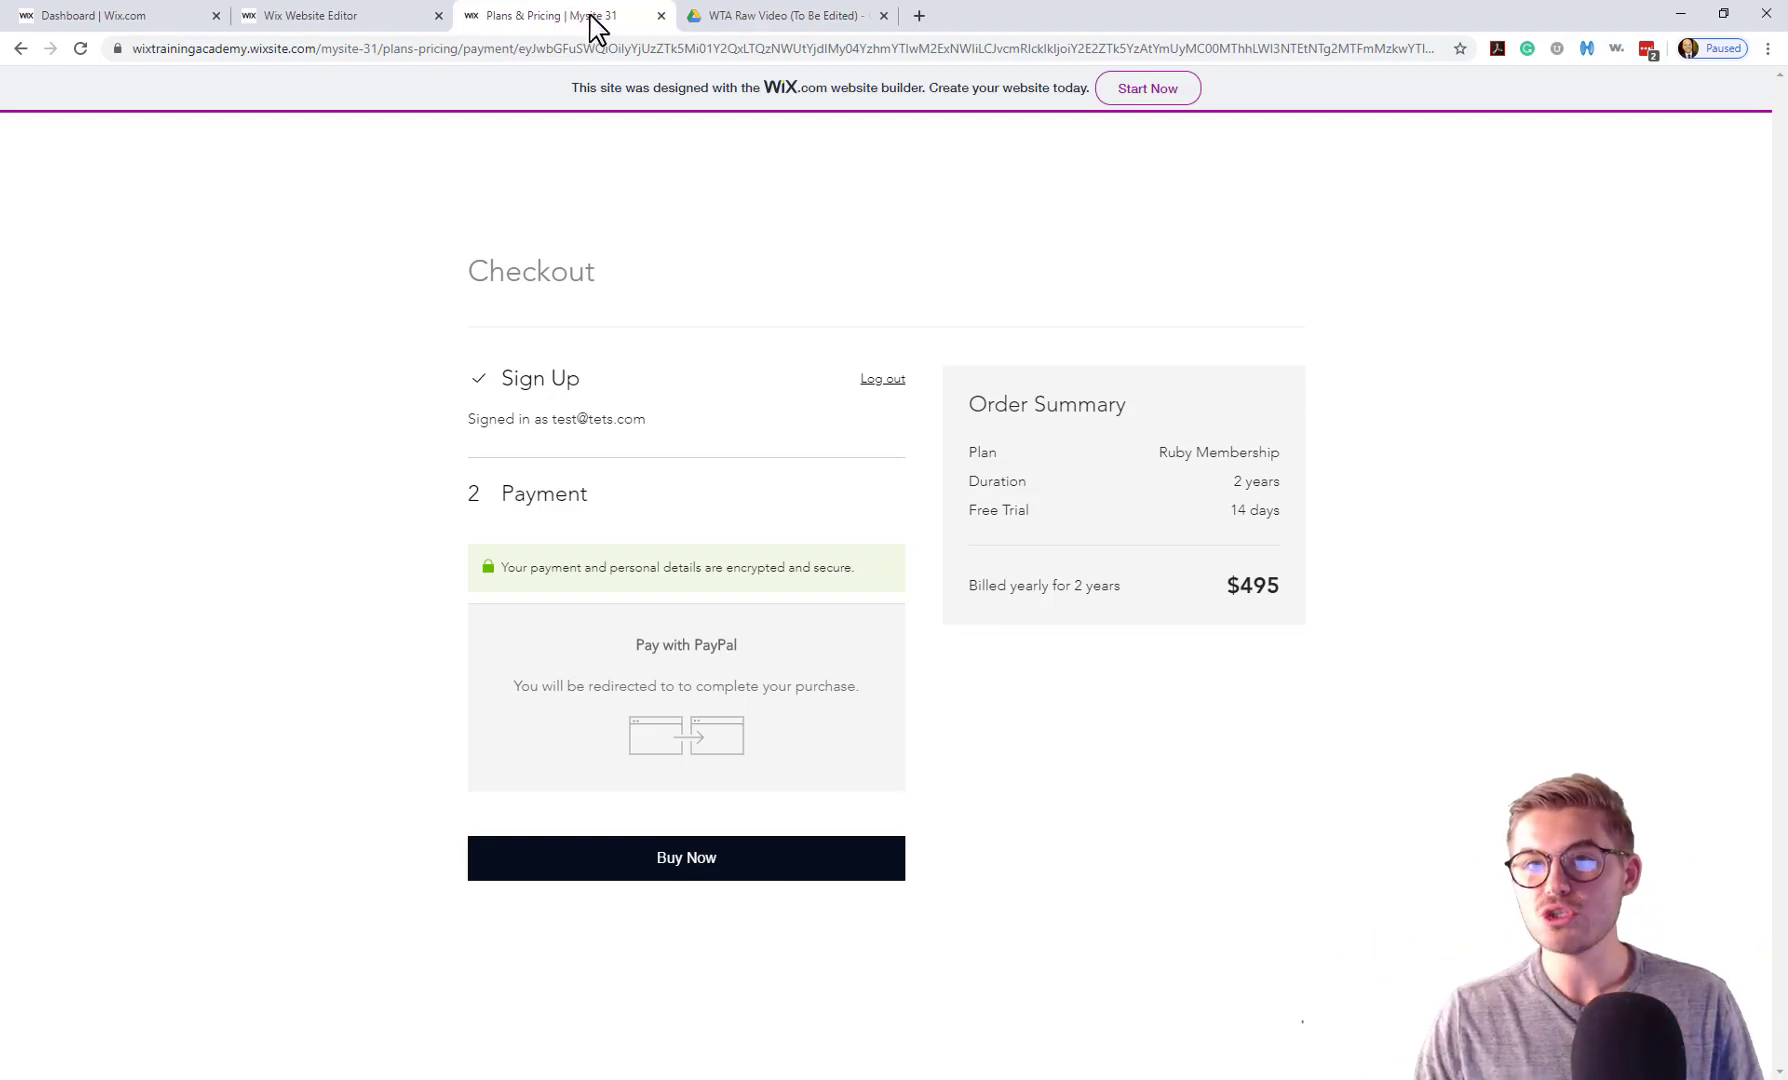
Close the Plans & Pricing tab and return to the Wix Website Editor tab.
{"action": "left_click", "coordinate": [661, 16]}
{"action": "left_click", "coordinate": [371, 20]}
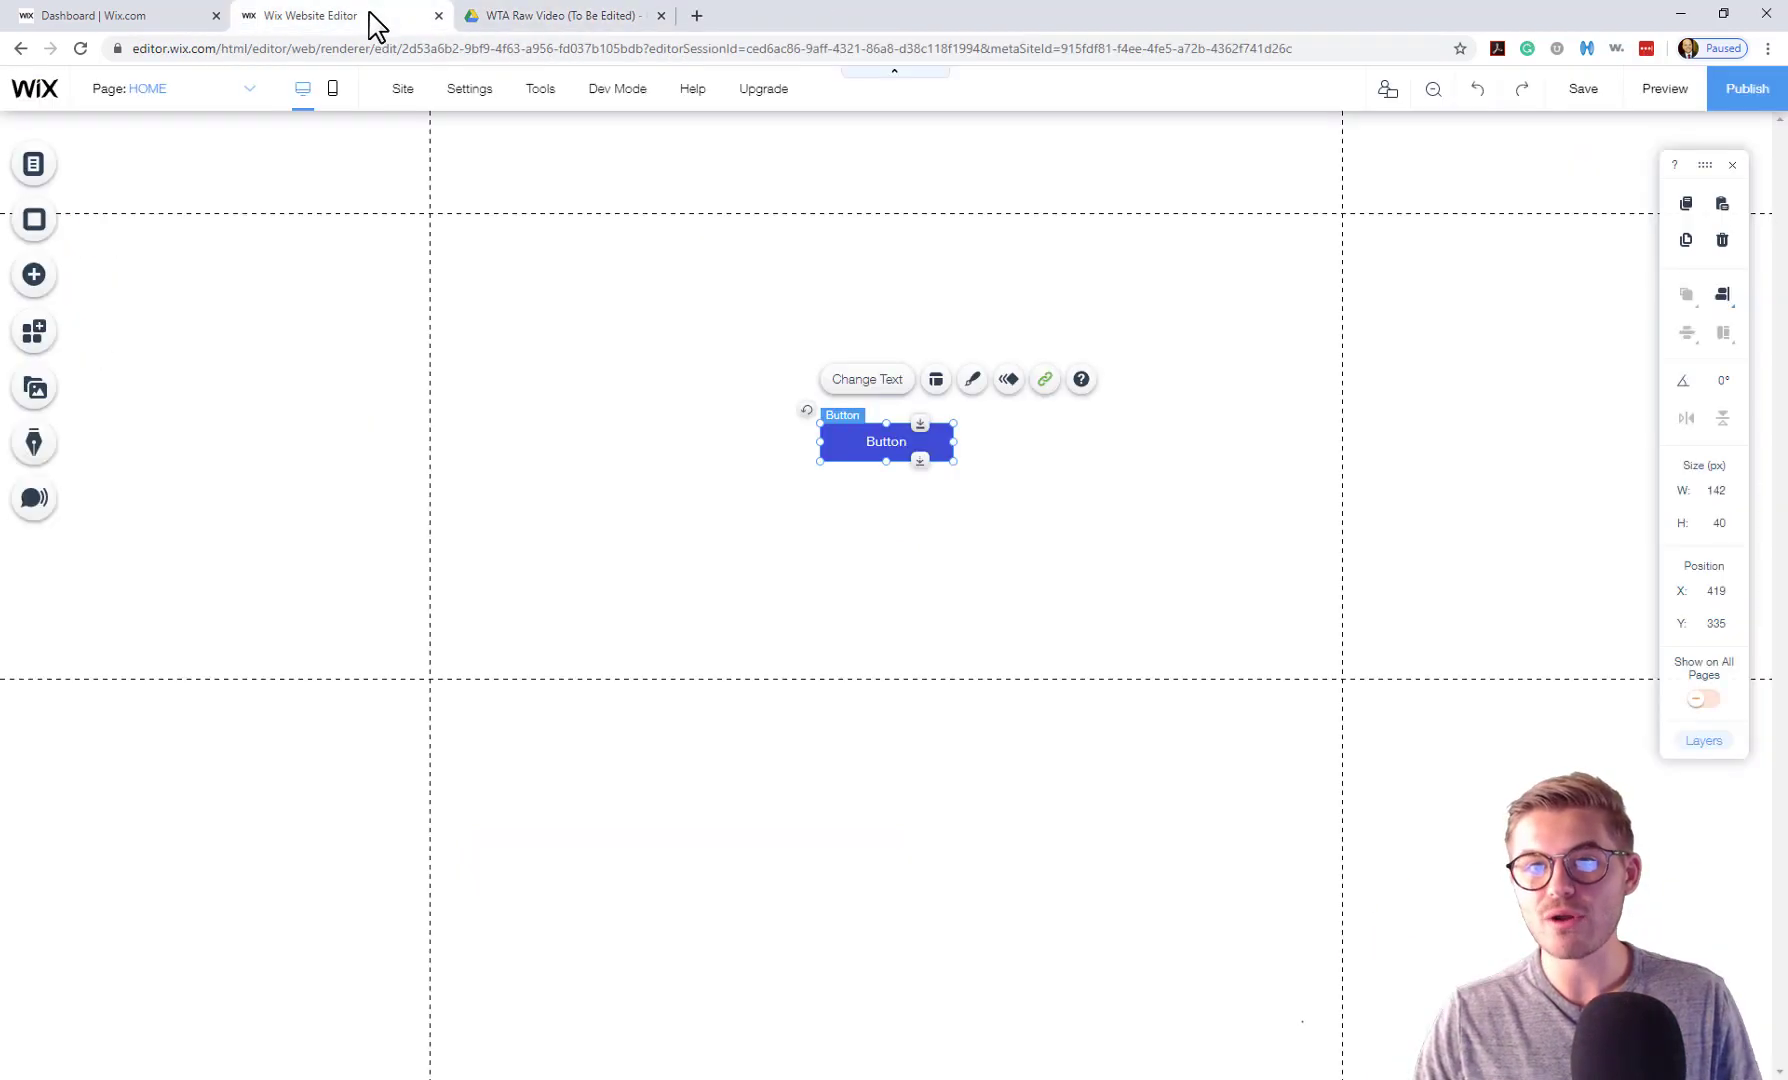